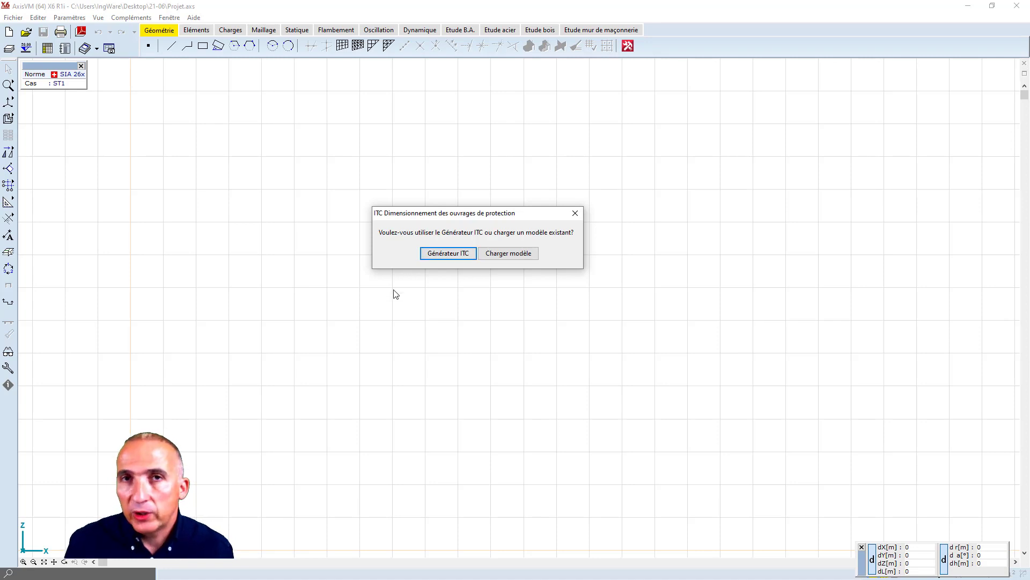
# - Start the ITC generator in an enlarged window and set the building's width (y) to 6.7 m and length (x) to 12.7 m
pyautogui.click(442, 260)
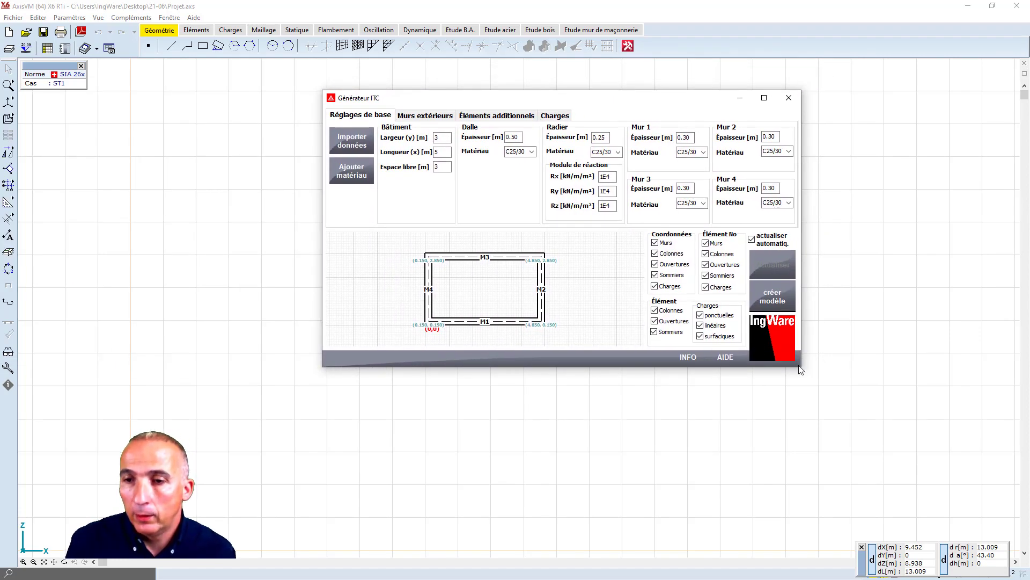
pyautogui.moveTo(801, 367); pyautogui.dragTo(960, 498)
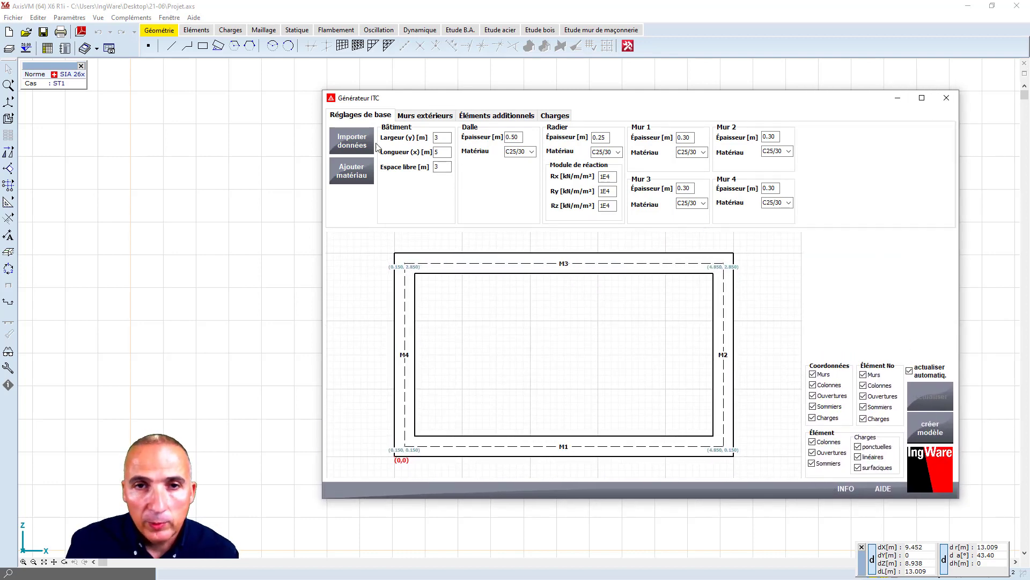
pyautogui.click(437, 138)
pyautogui.doubleClick(437, 138)
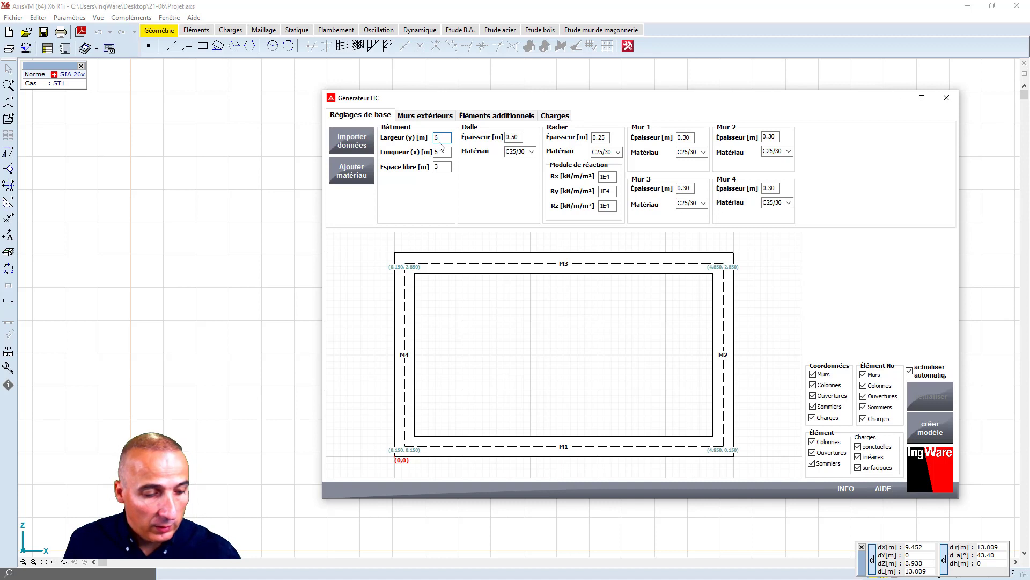
pyautogui.write('6.7')
pyautogui.press('Tab')
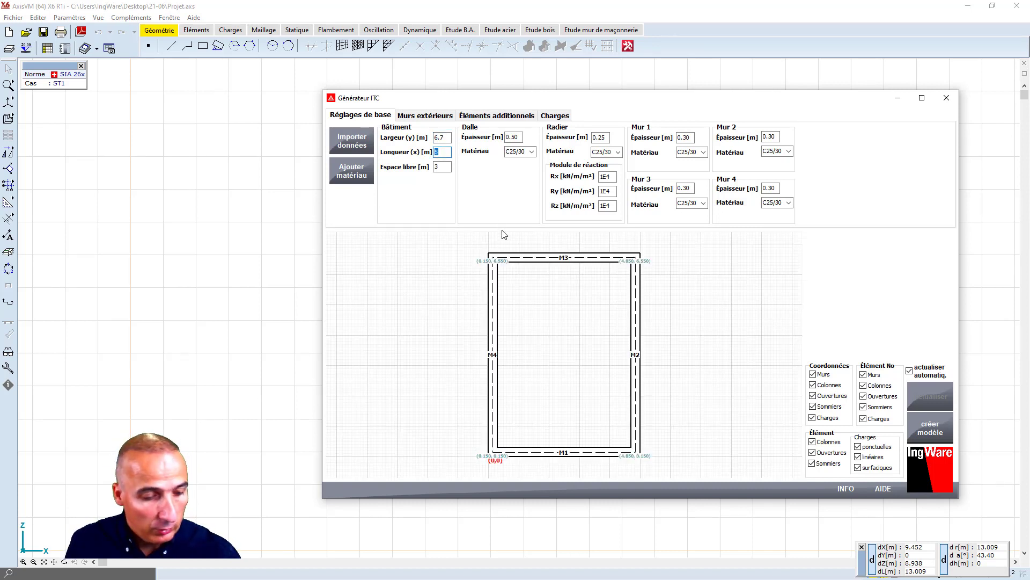
pyautogui.write('12.7')
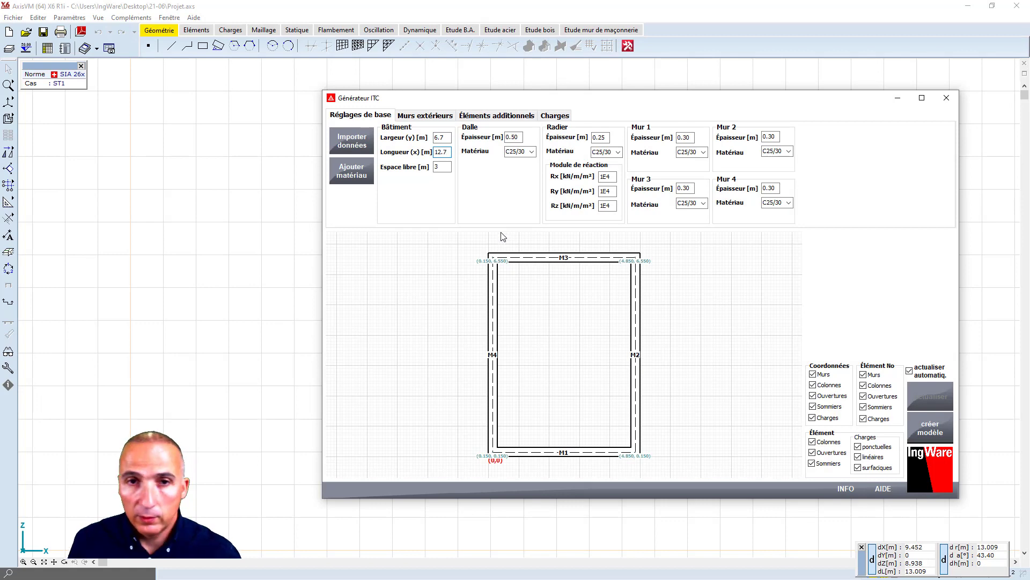
pyautogui.press('Tab')
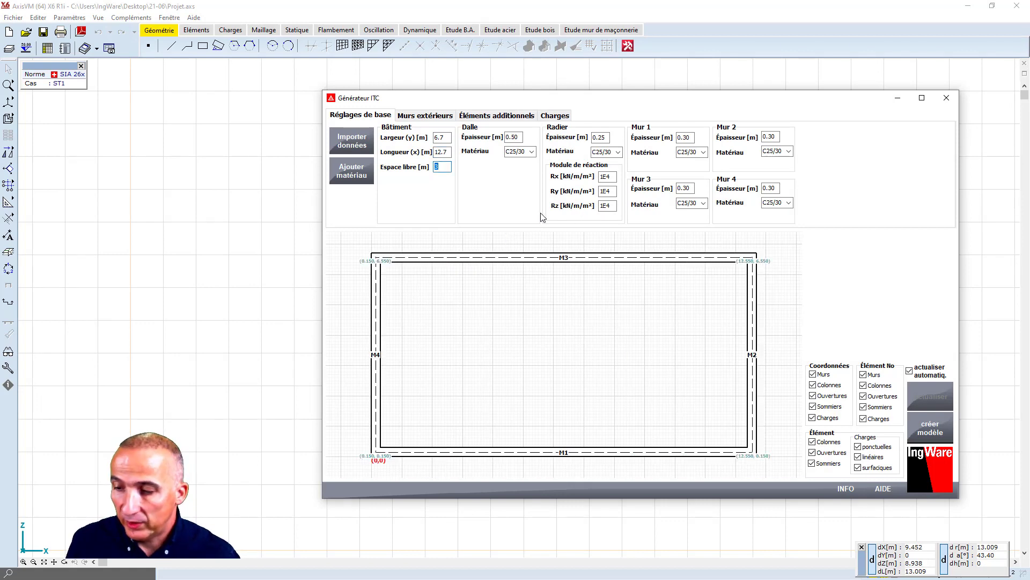
# - Set the slab (Dalle) thickness to 0.3 m
pyautogui.press('Tab')
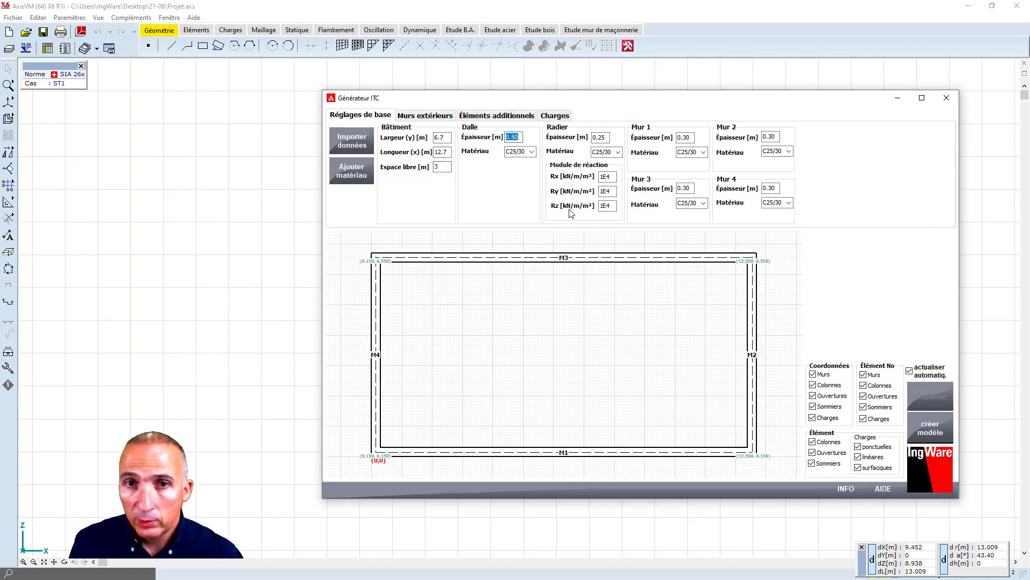
pyautogui.write('0.3')
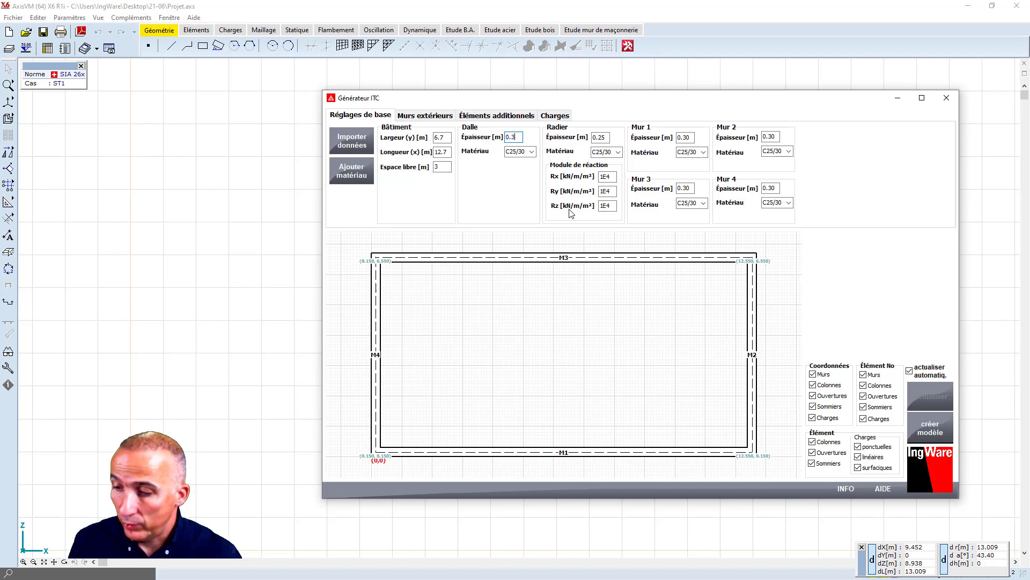
pyautogui.press('Tab')
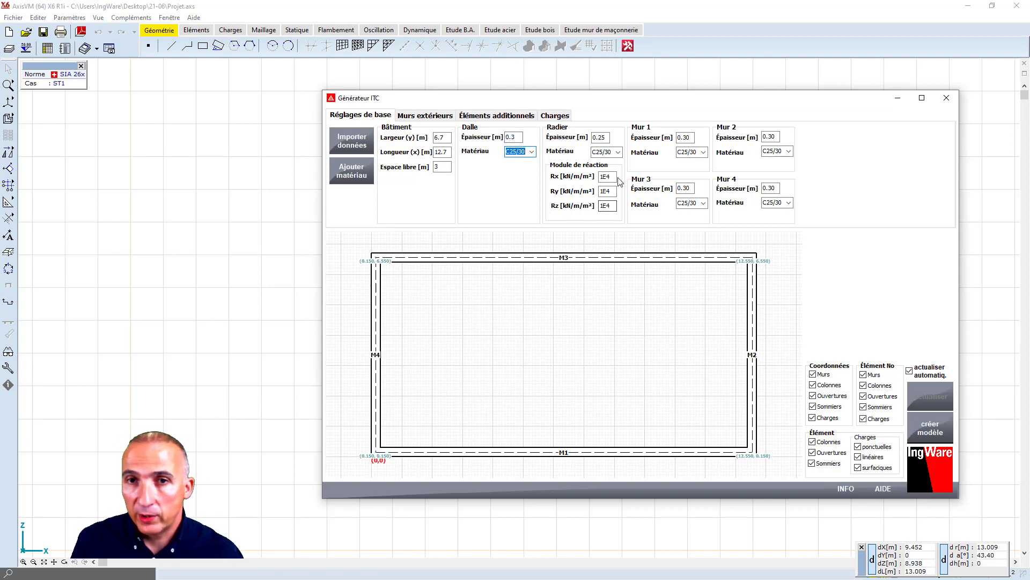
pyautogui.press('Tab')
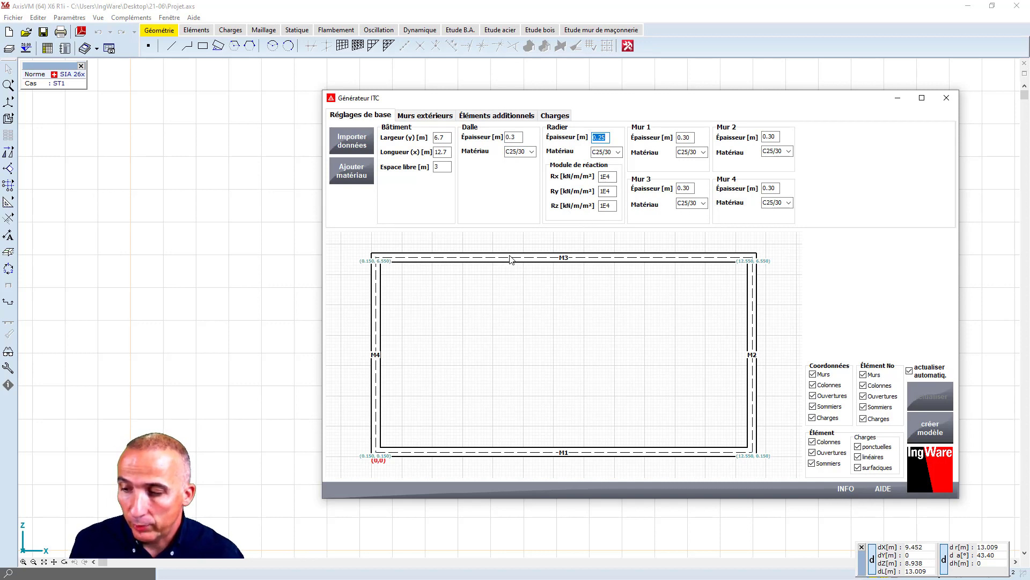
# - Set the foundation slab's (Radier) reaction modulus Rx to 5E4 kN/m/m²
pyautogui.press('Tab')
pyautogui.press('Tab')
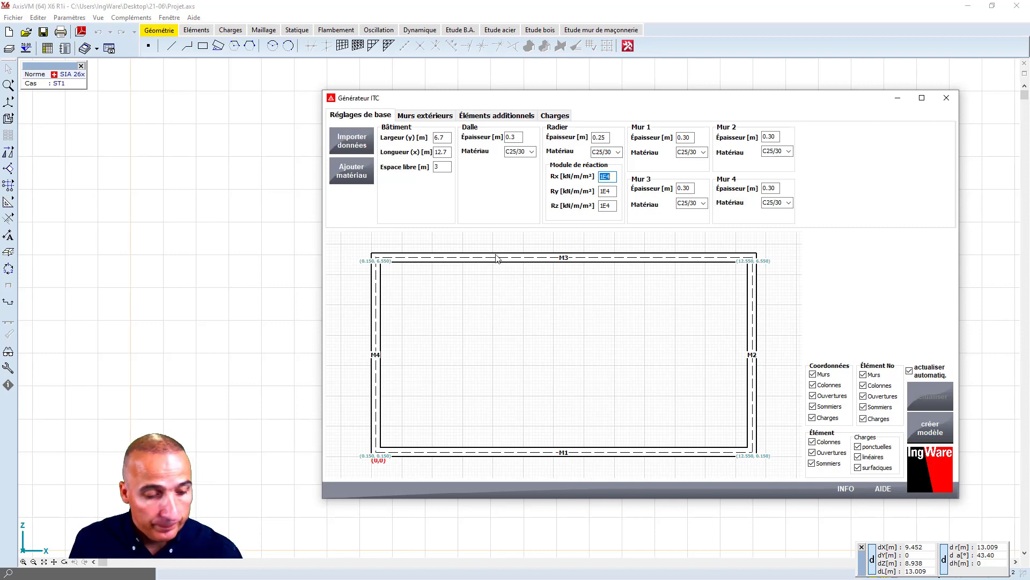
pyautogui.press('Return')
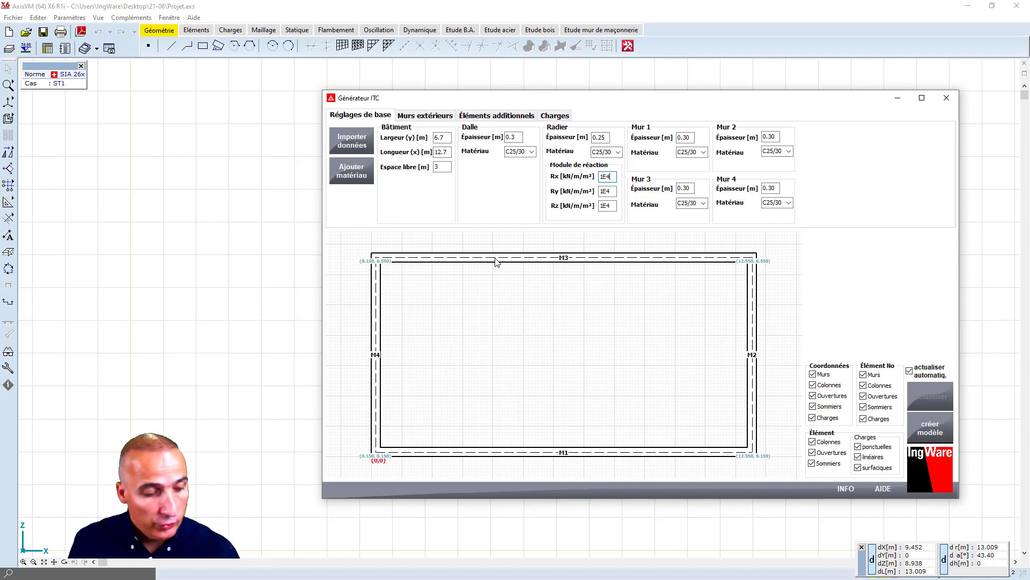
pyautogui.press('Delete')
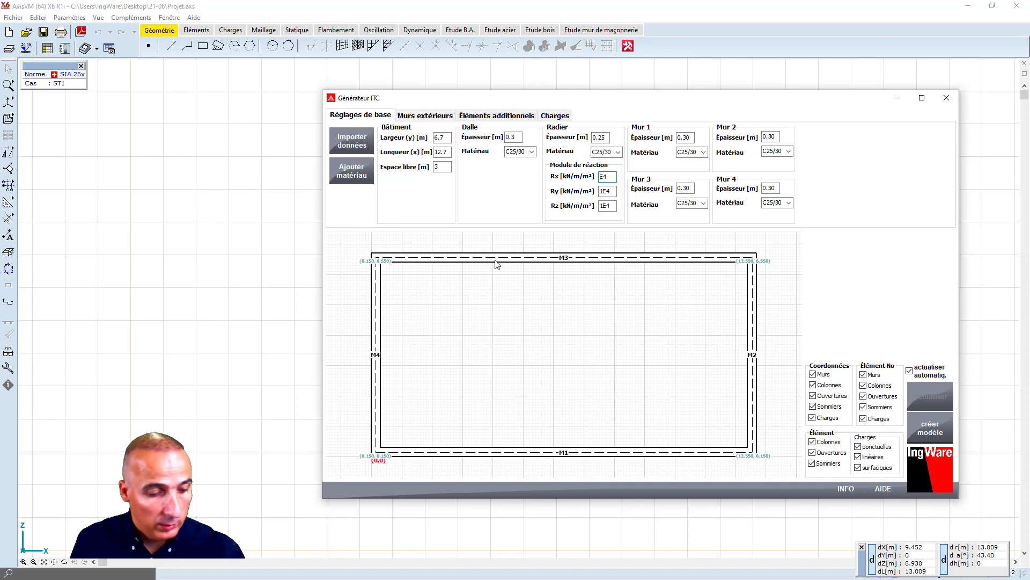
pyautogui.write('5')
# - Set the foundation slab's reaction moduli Ry and Rz to 5E4 kN/m/m² each
pyautogui.doubleClick(604, 190)
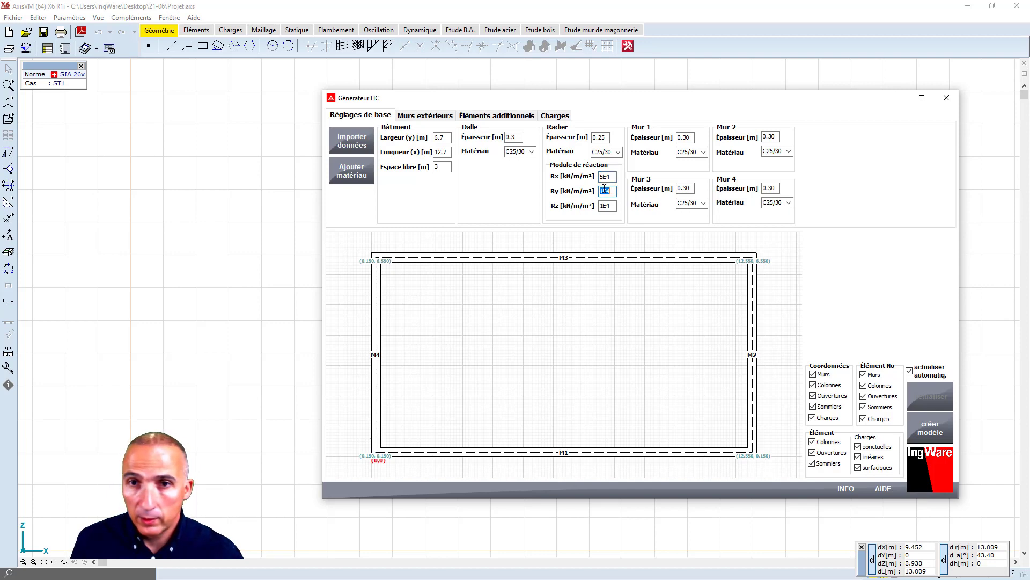
pyautogui.click(604, 189)
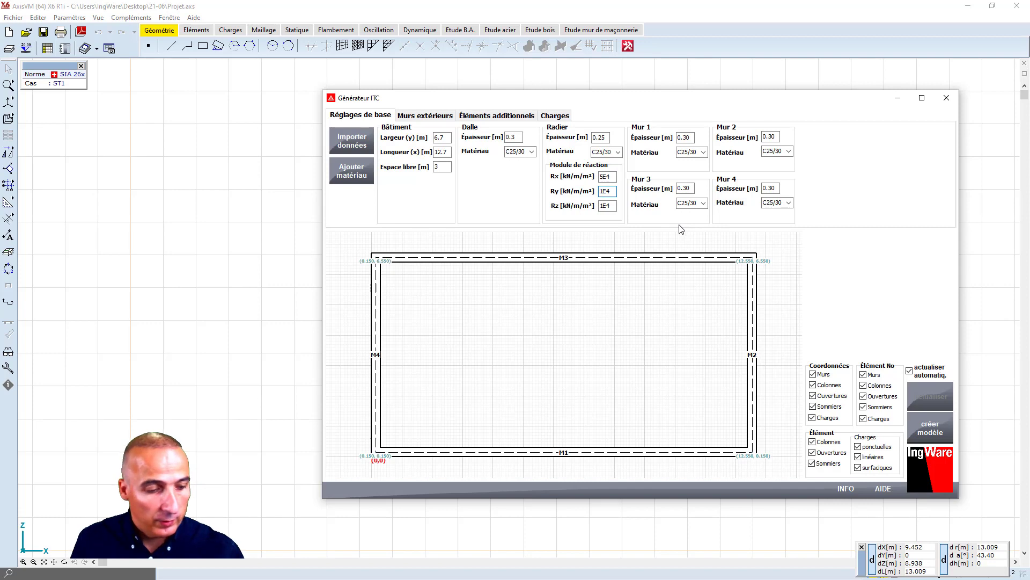
pyautogui.press('Delete')
pyautogui.write('5')
pyautogui.press('Tab')
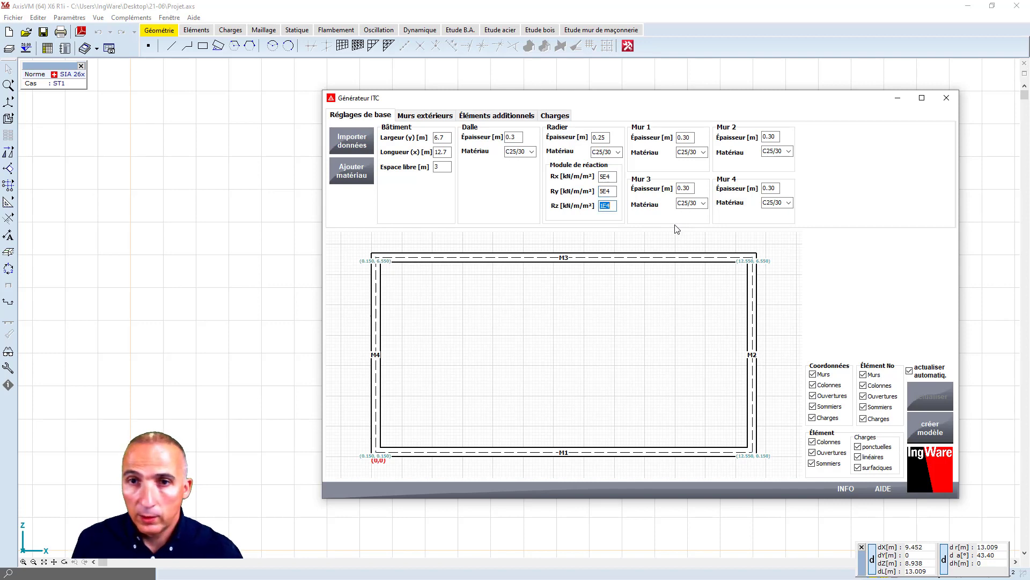
pyautogui.press('Left')
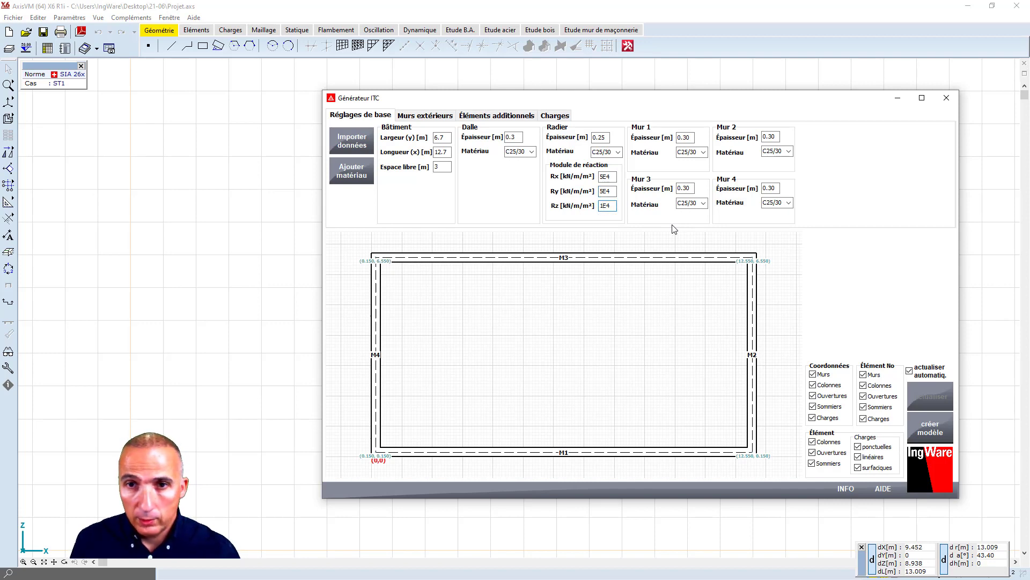
pyautogui.press('Delete')
pyautogui.write('5')
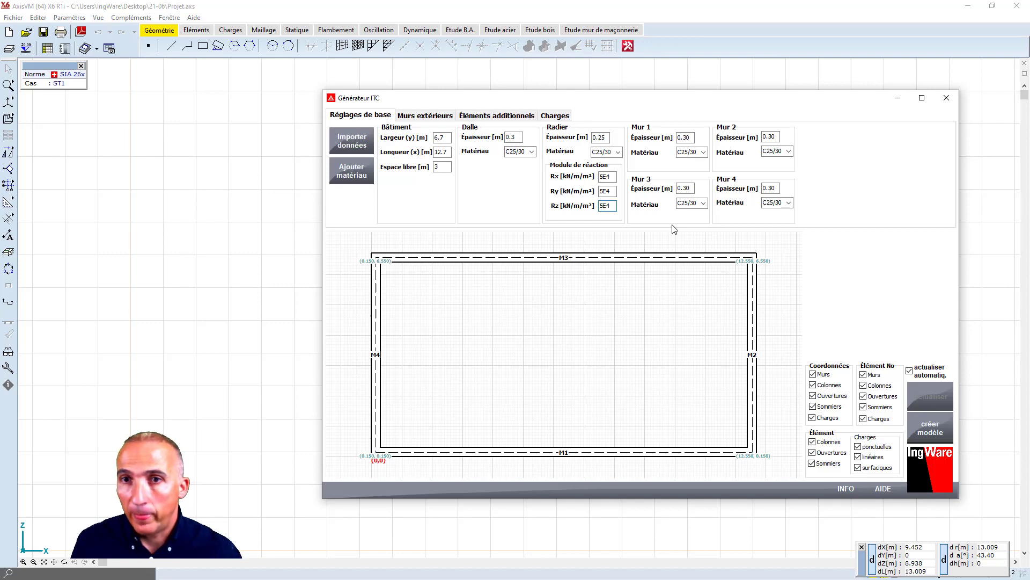
pyautogui.press('Tab')
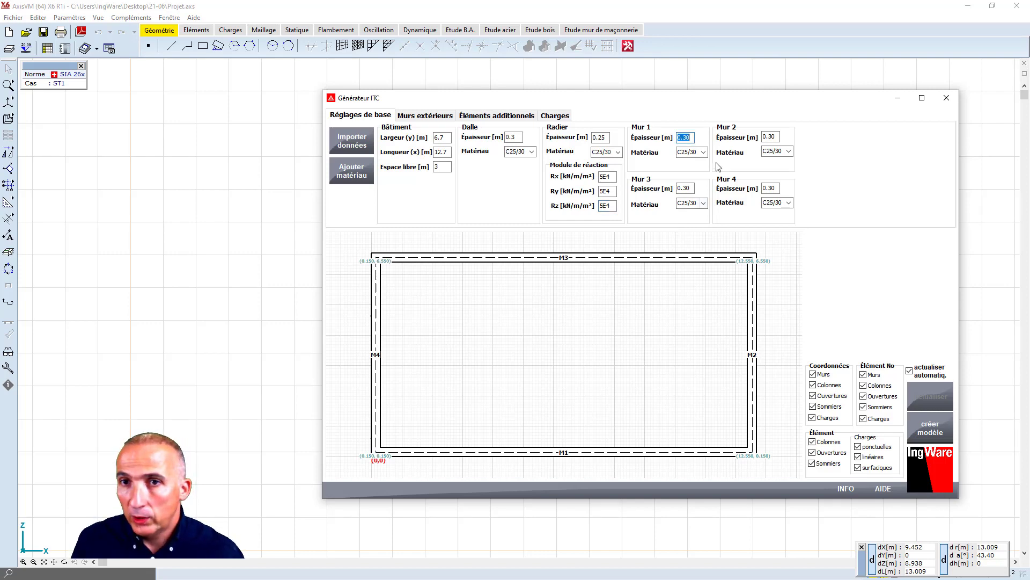
pyautogui.press('Tab')
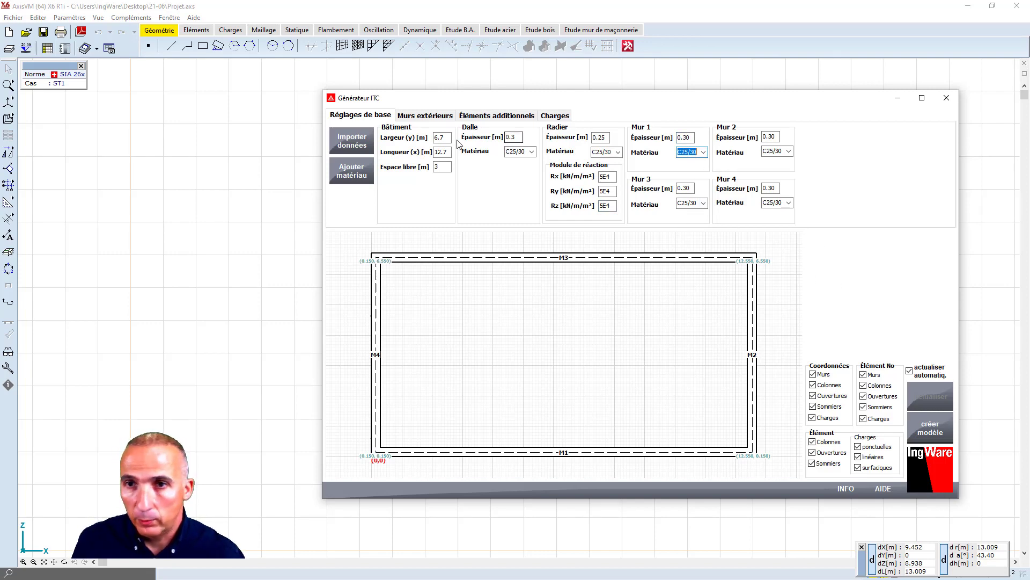
# - Enable an exterior wall offset at corner D (Angle D), oriented towards the outside
pyautogui.click(424, 116)
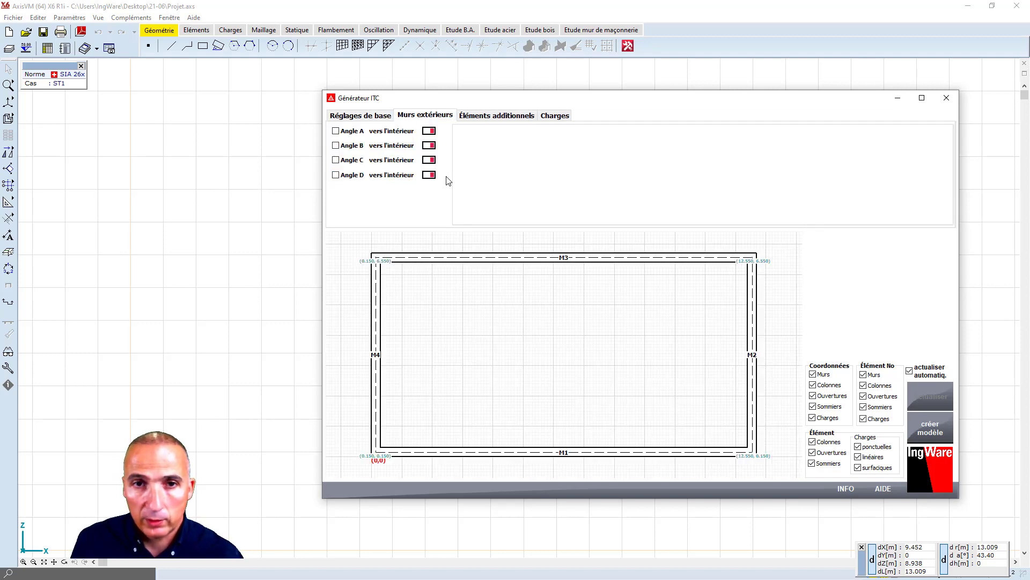
pyautogui.click(359, 177)
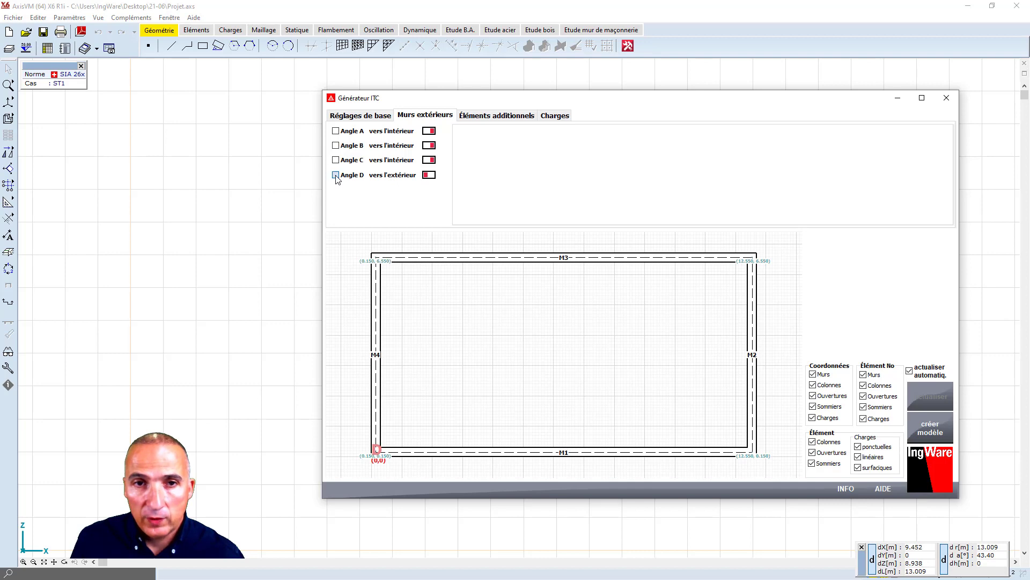
pyautogui.click(336, 175)
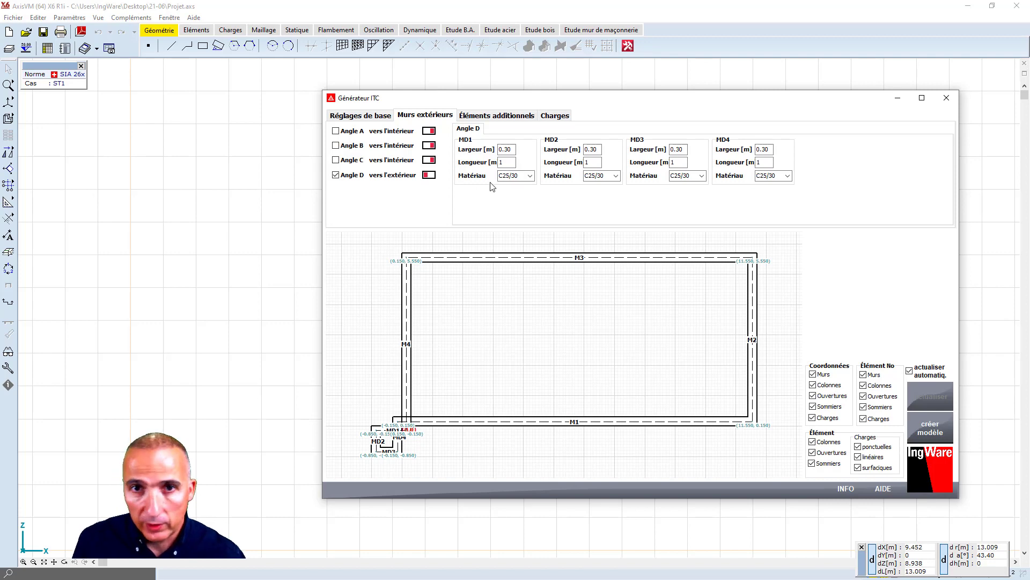
# - Set the corner D wall lengths to 2.3 m for MD1 and 2.4 m for MD2
pyautogui.click(514, 153)
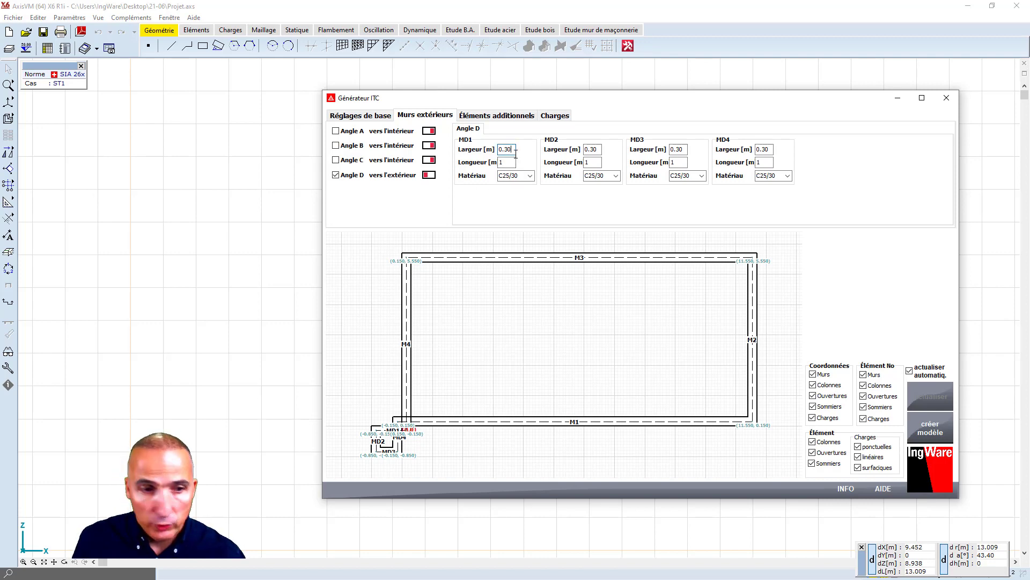
pyautogui.press('Tab')
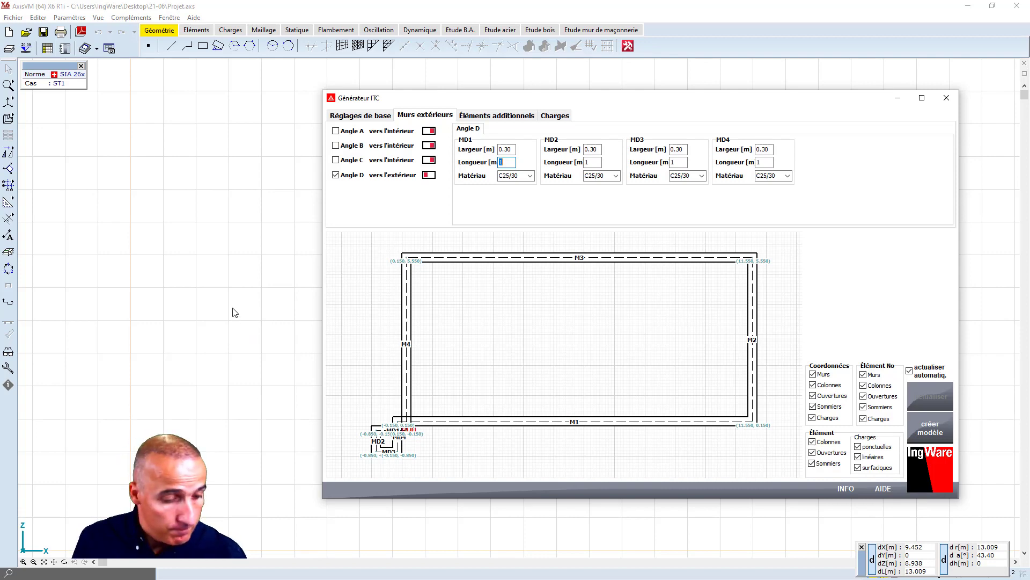
pyautogui.write('2.3')
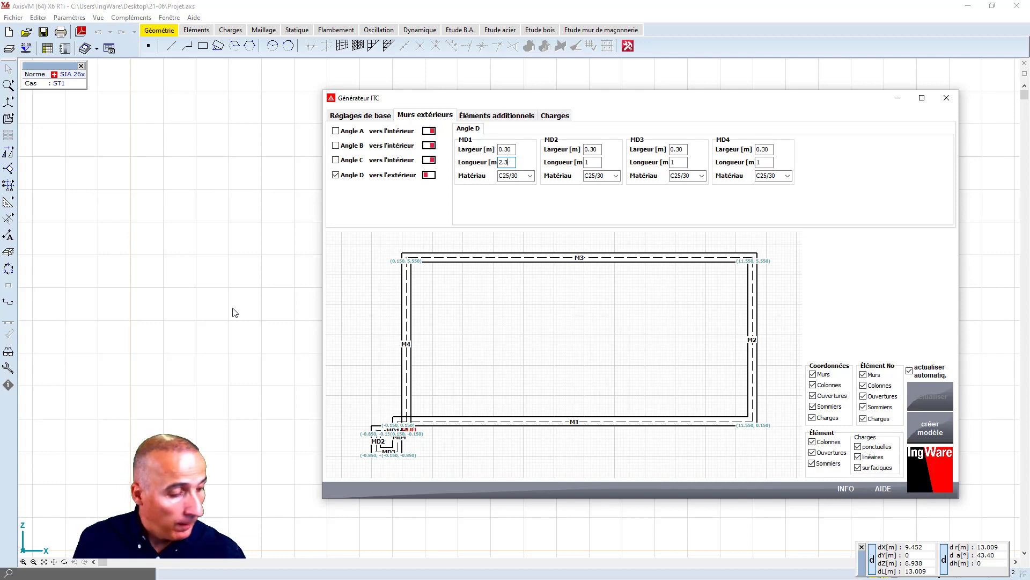
pyautogui.press('Tab')
pyautogui.press('Tab')
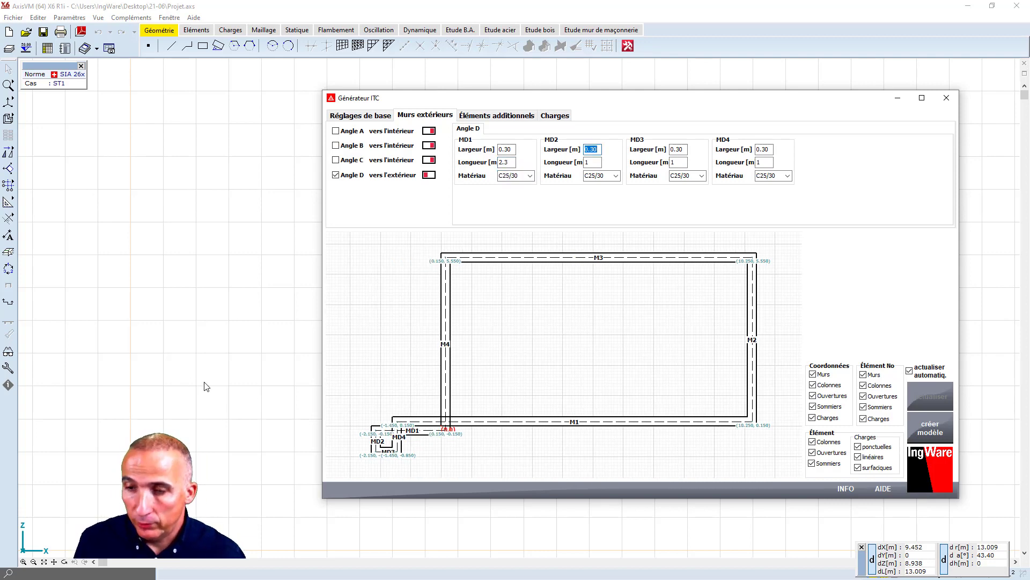
pyautogui.press('Tab')
pyautogui.write('2.')
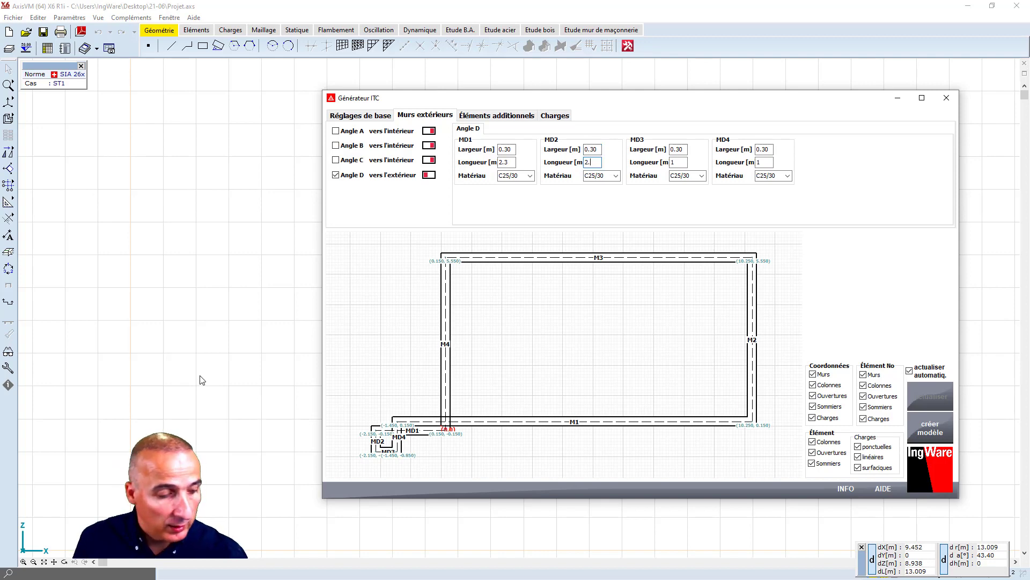
pyautogui.write('4')
pyautogui.press('Tab')
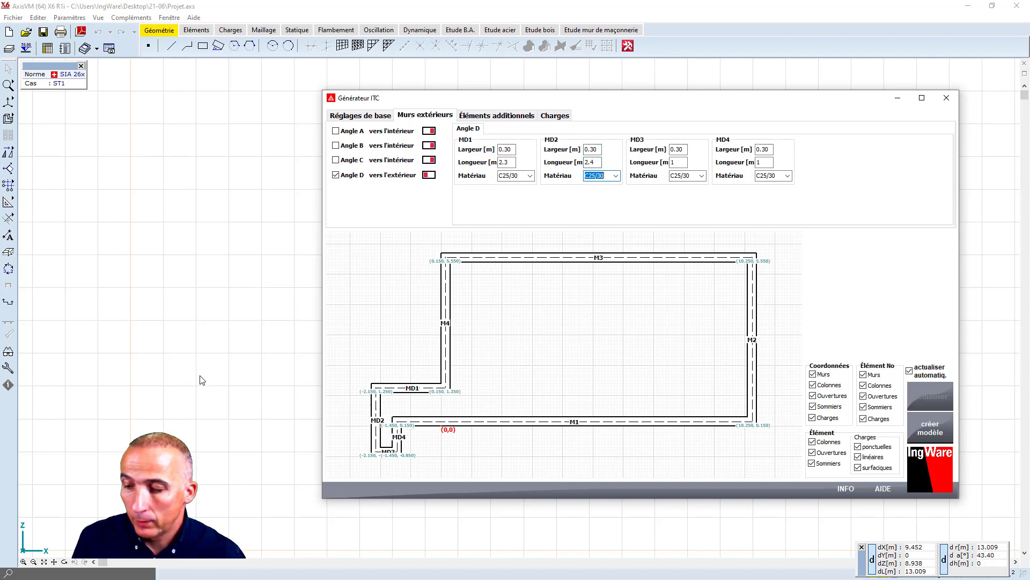
# - Set the corner D wall lengths to 2.6 m for MD3 and 0 m for MD4
pyautogui.press('Tab')
pyautogui.press('Tab')
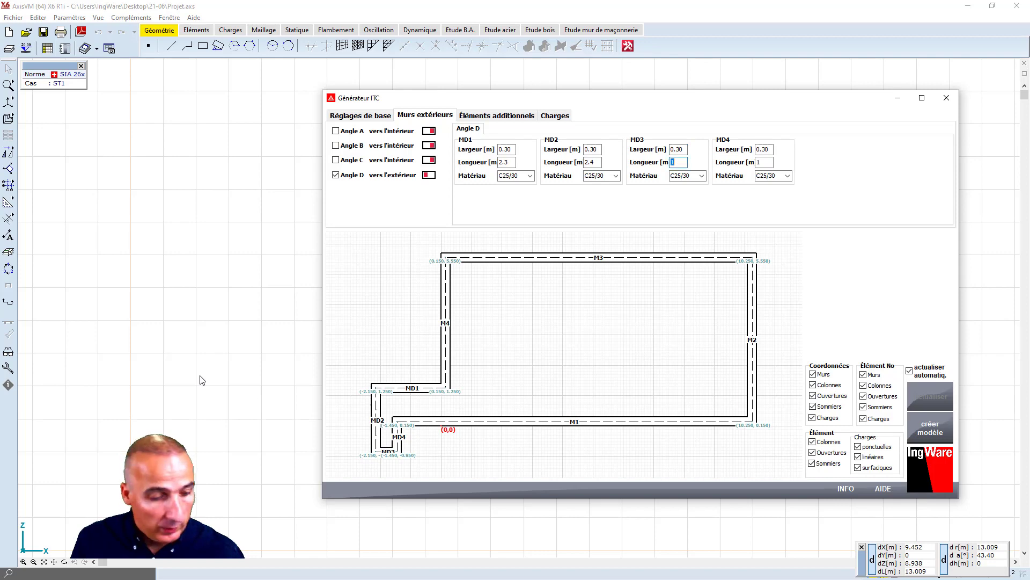
pyautogui.write('2.6')
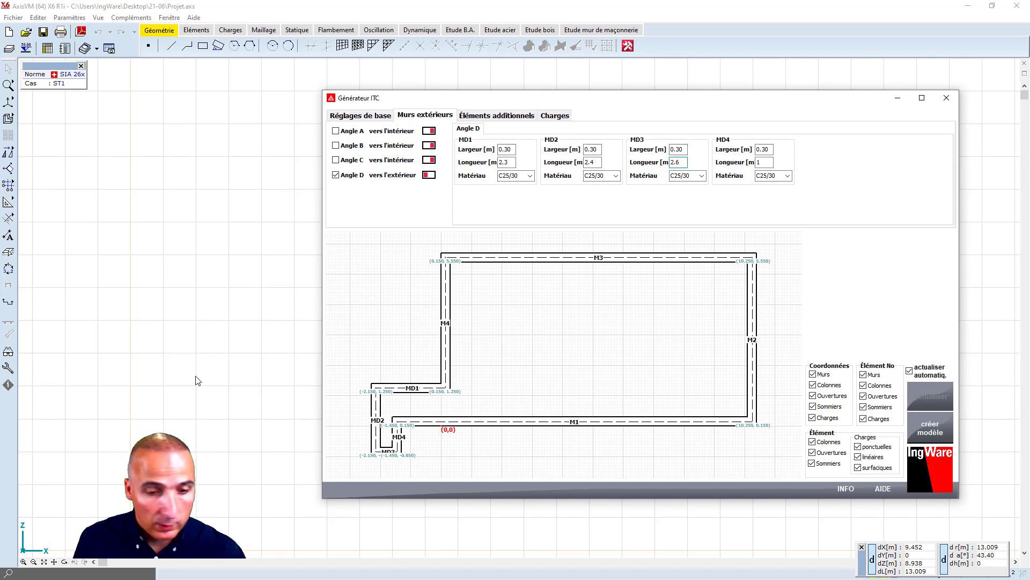
pyautogui.press('Tab')
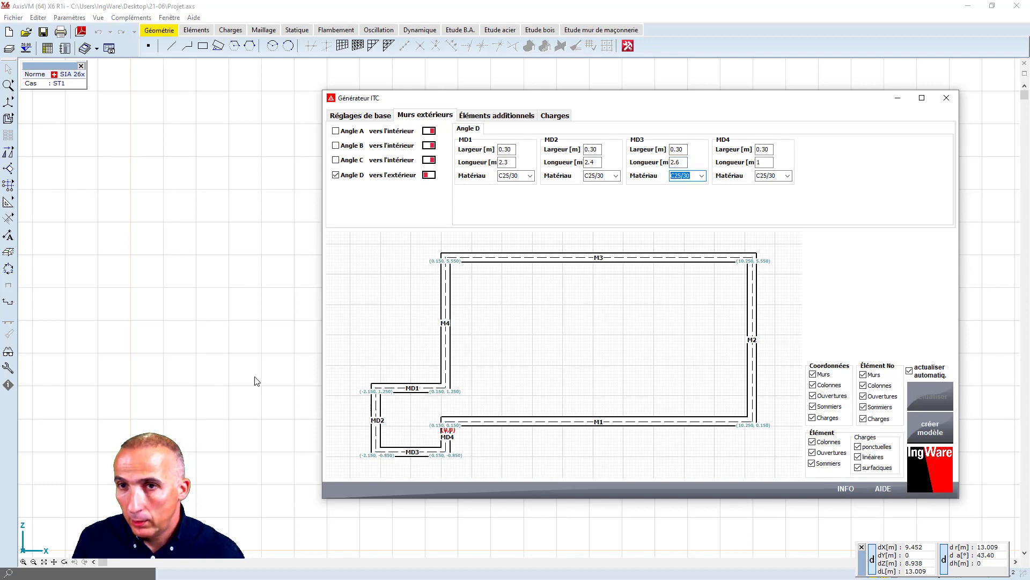
pyautogui.press('Tab')
pyautogui.press('Tab')
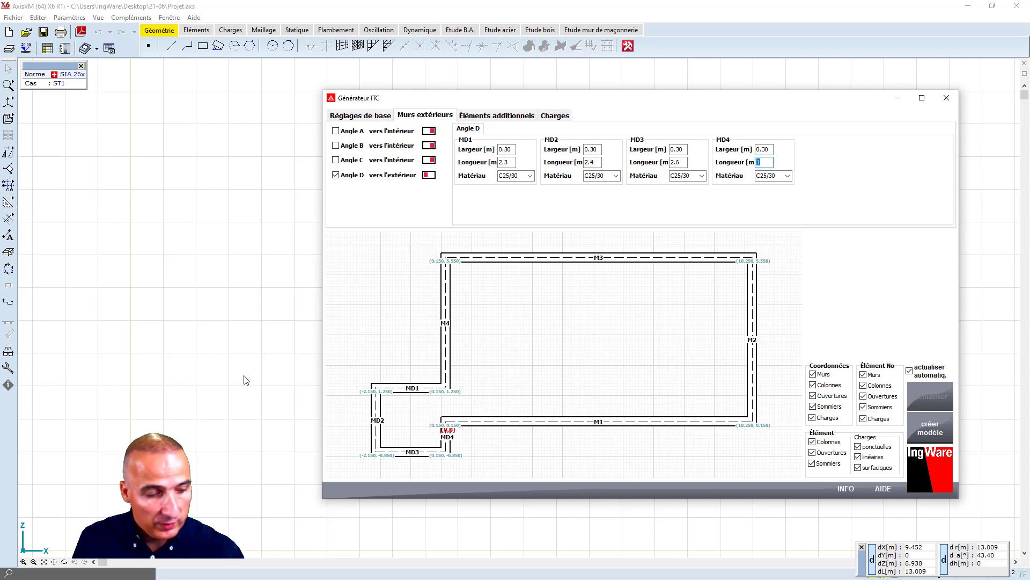
pyautogui.write('0')
pyautogui.press('Tab')
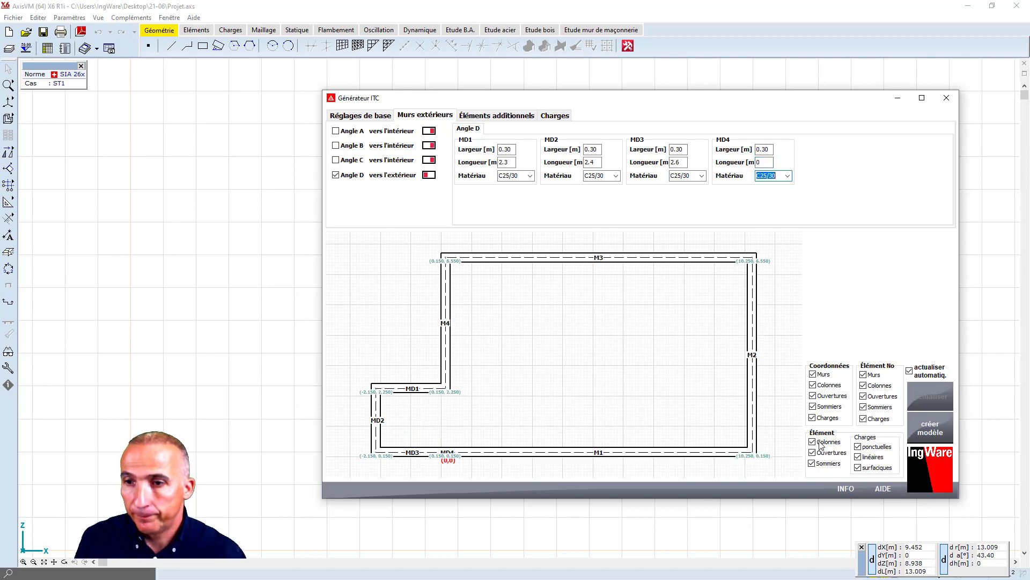
# - Add an interior wall from (0.15, 0.15) to (0.15, 2.25) m with a thickness of 0.3 m
pyautogui.click(491, 116)
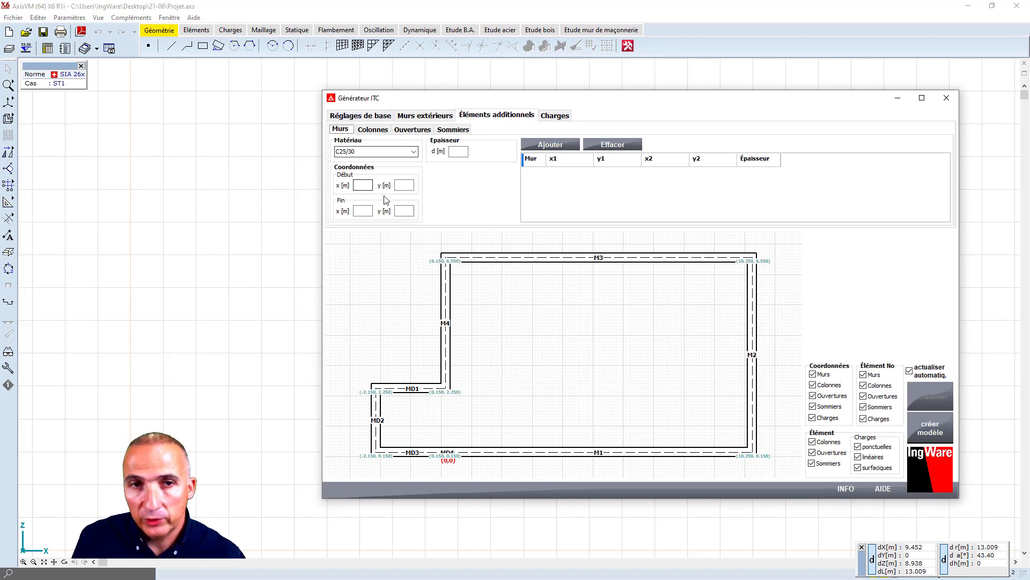
pyautogui.click(364, 185)
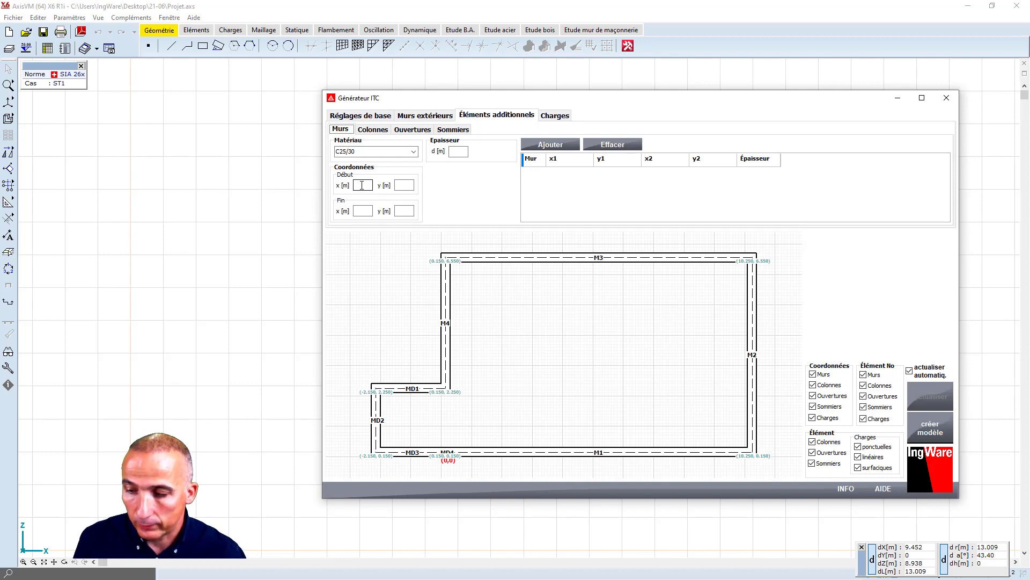
pyautogui.click(362, 185)
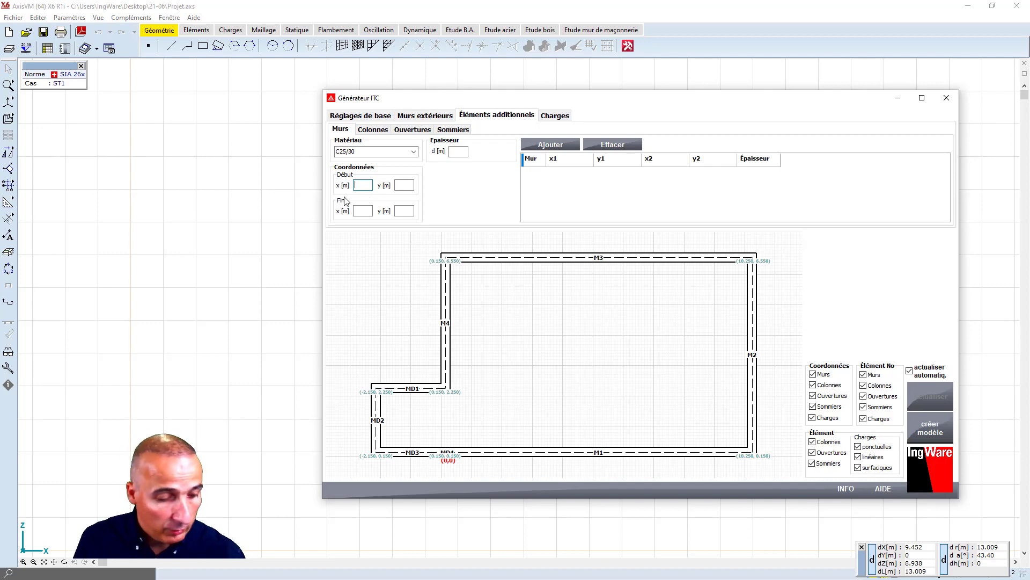
pyautogui.write('0.15')
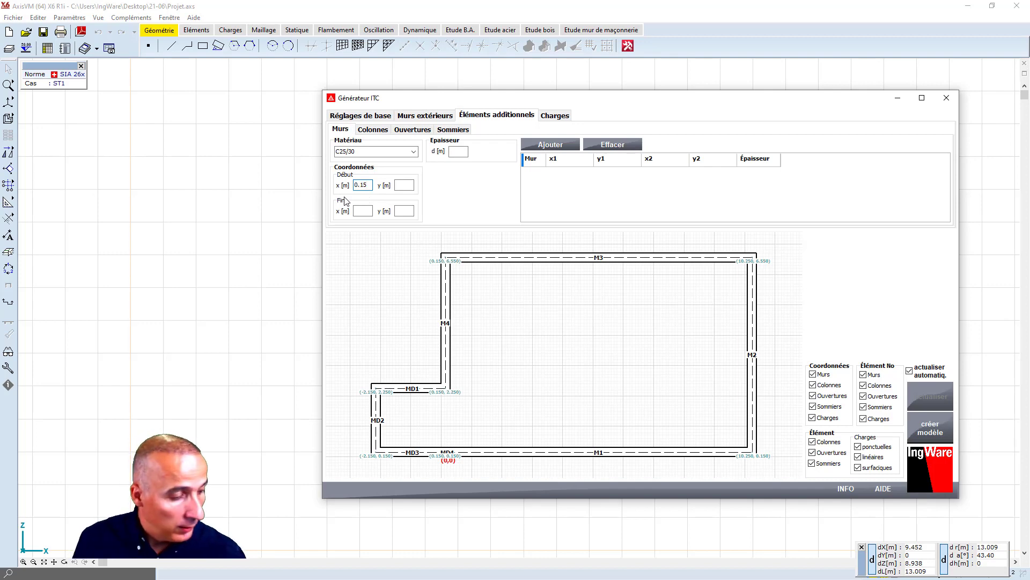
pyautogui.press('Tab')
pyautogui.write('0.15')
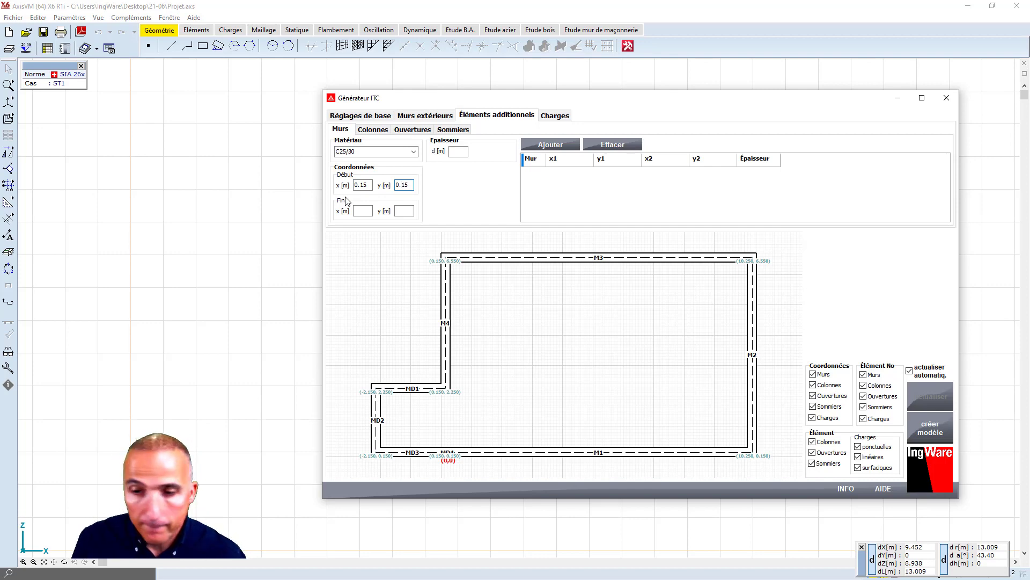
pyautogui.press('Tab')
pyautogui.write('0.15')
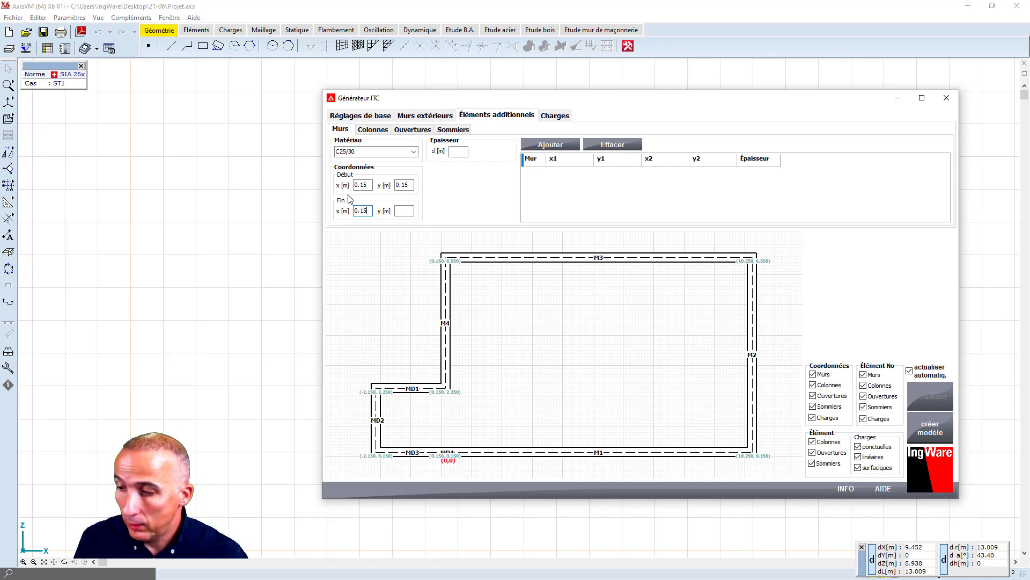
pyautogui.press('Tab')
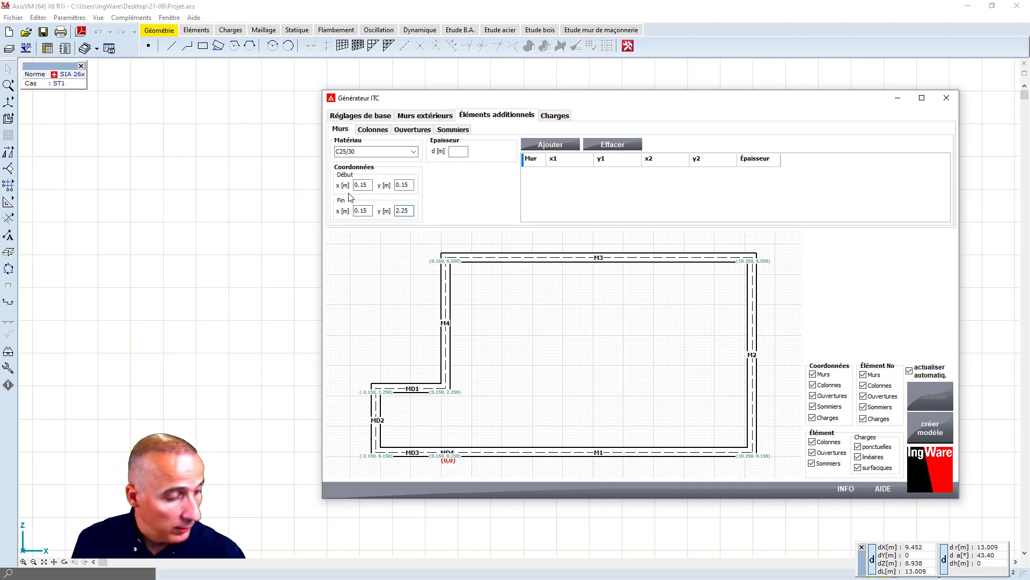
pyautogui.click(457, 151)
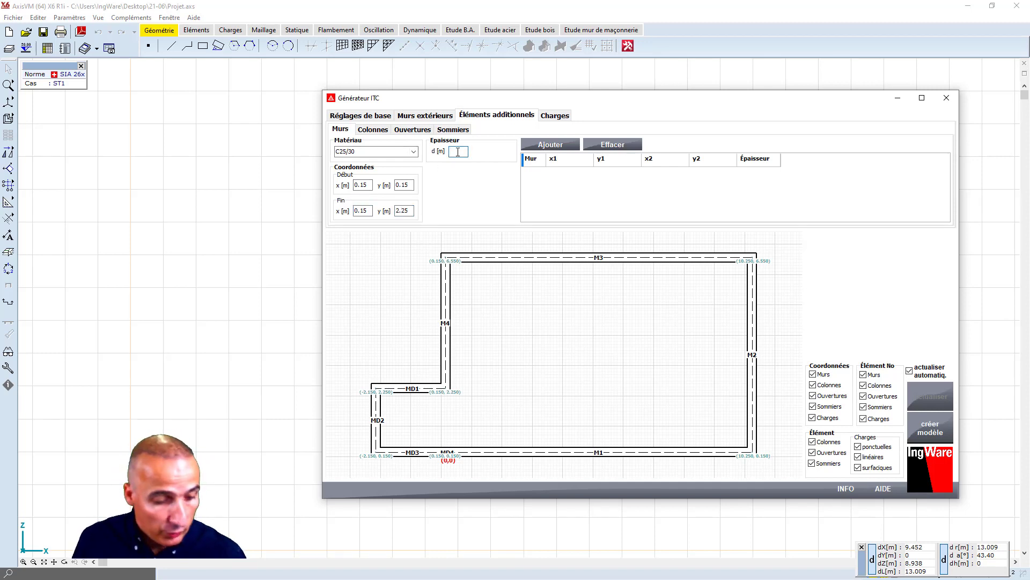
pyautogui.write('0.3')
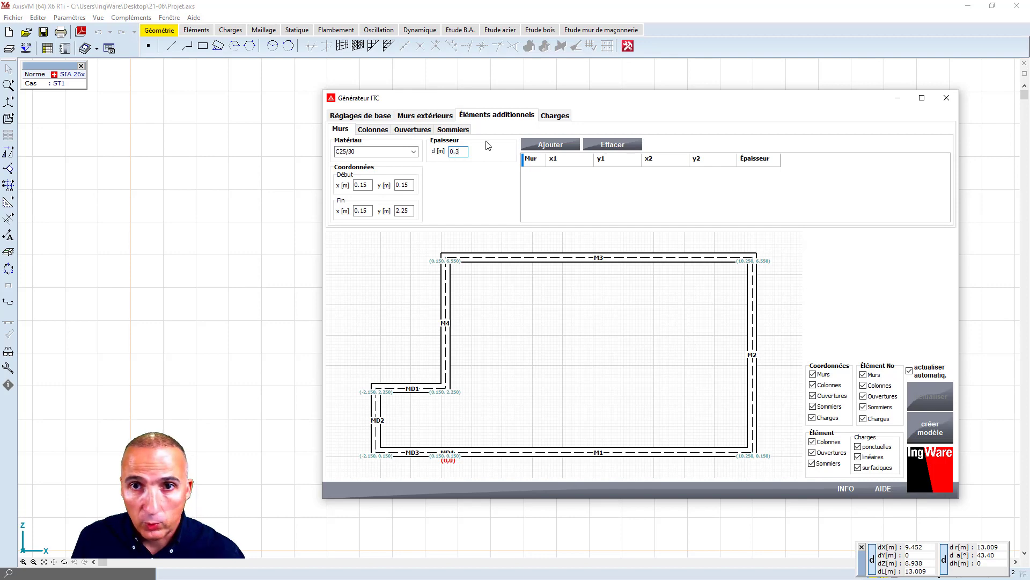
pyautogui.click(542, 146)
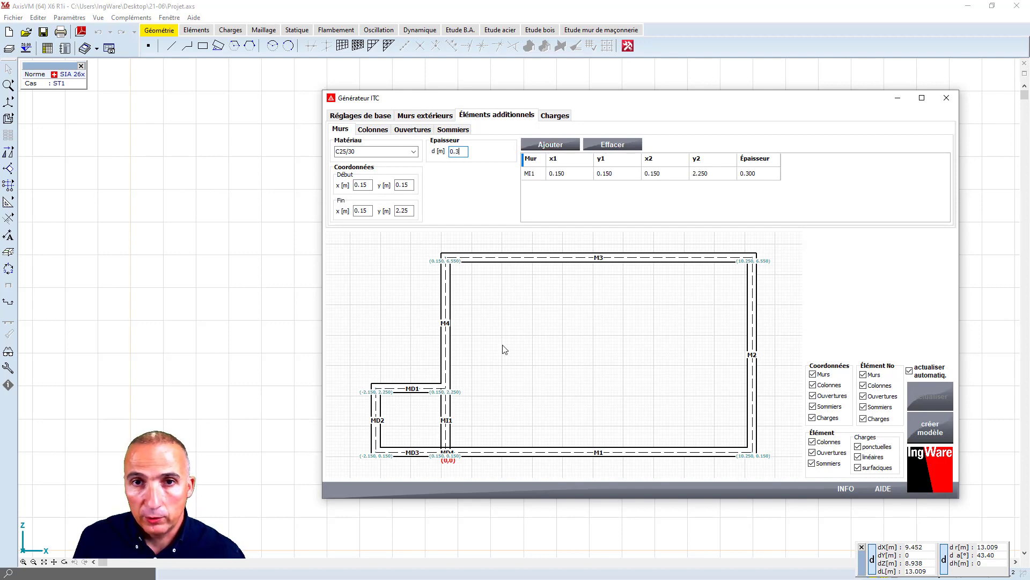
# - Add a second interior wall from (5.2, 0.15) to (5.2, 6.55) m with a thickness of 0.2 m
pyautogui.doubleClick(369, 185)
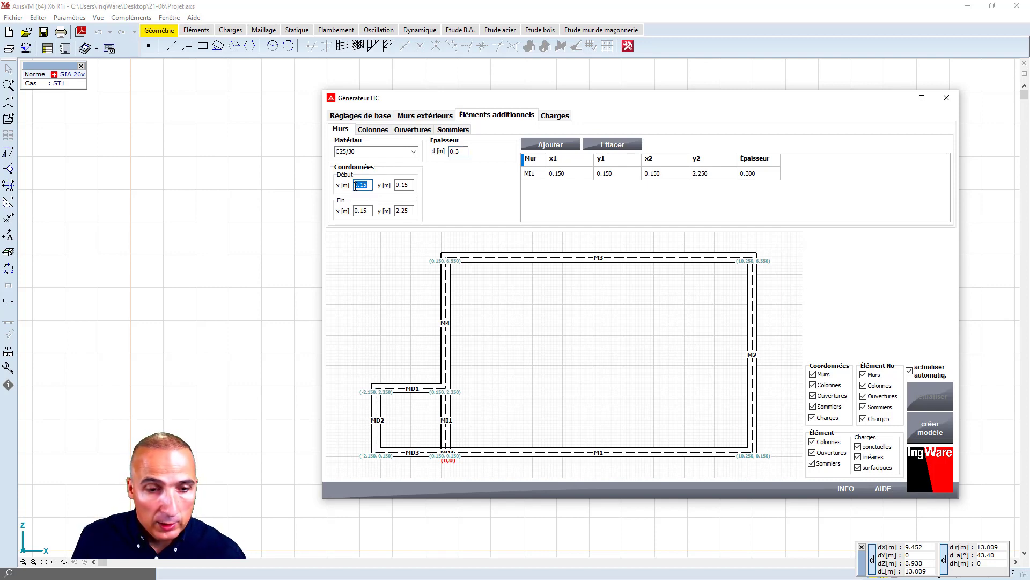
pyautogui.write('5.2')
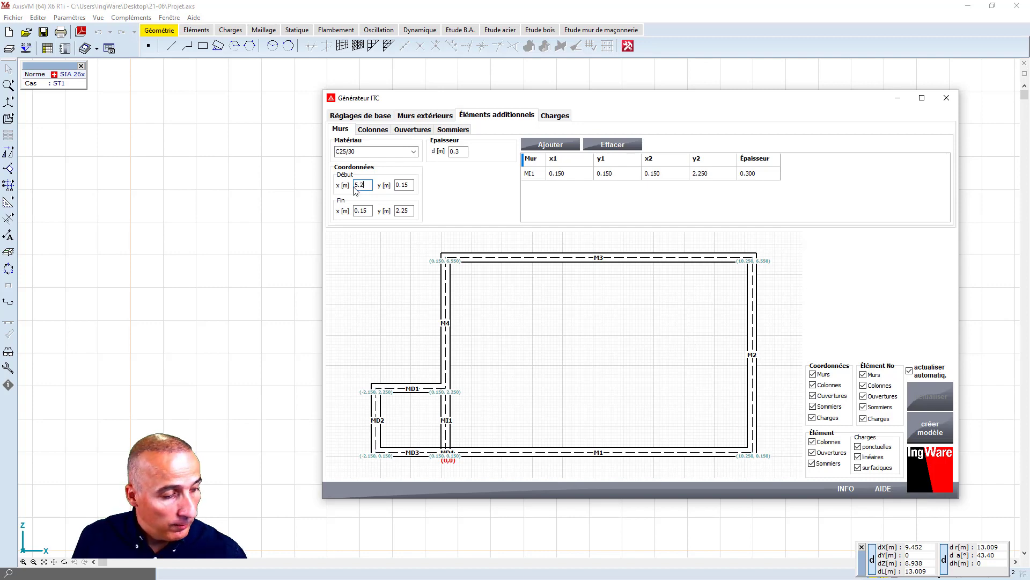
pyautogui.press('Tab')
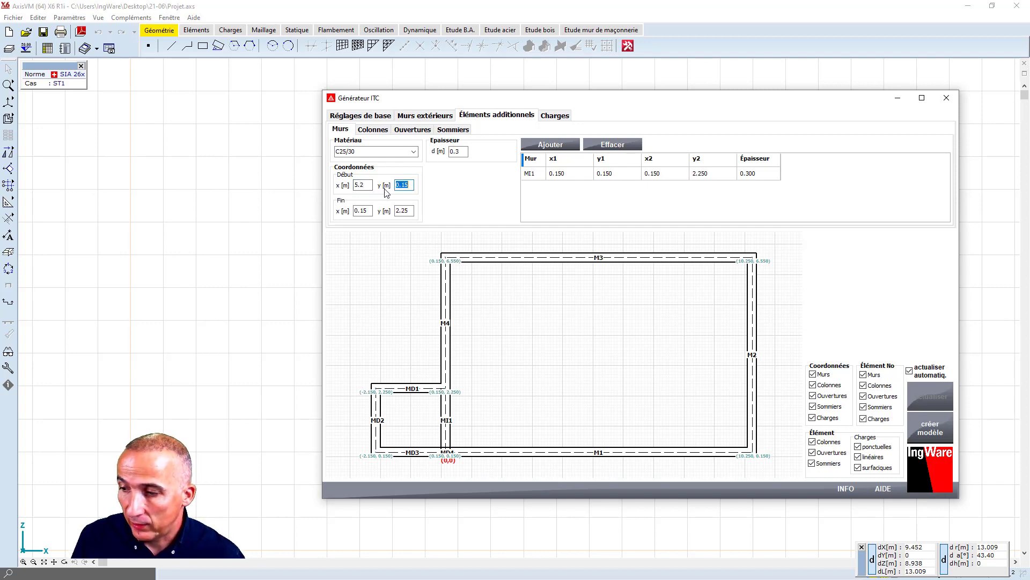
pyautogui.press('Tab')
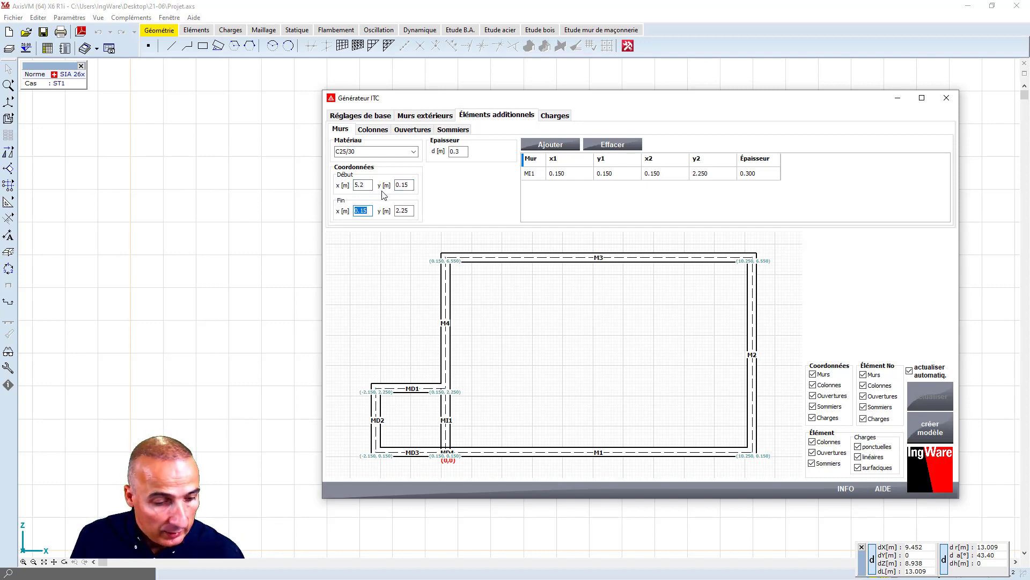
pyautogui.write('5.2')
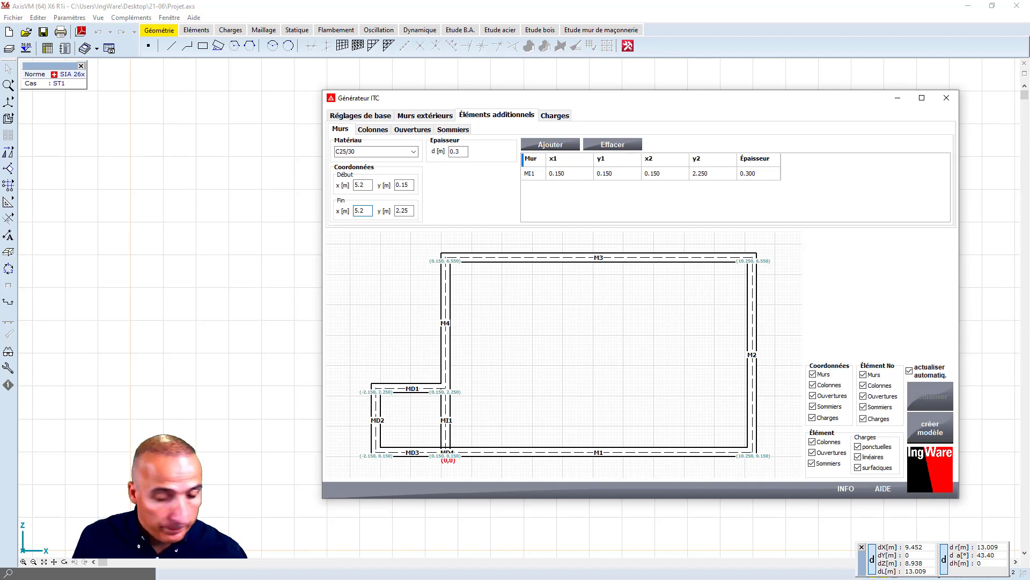
pyautogui.press('Tab')
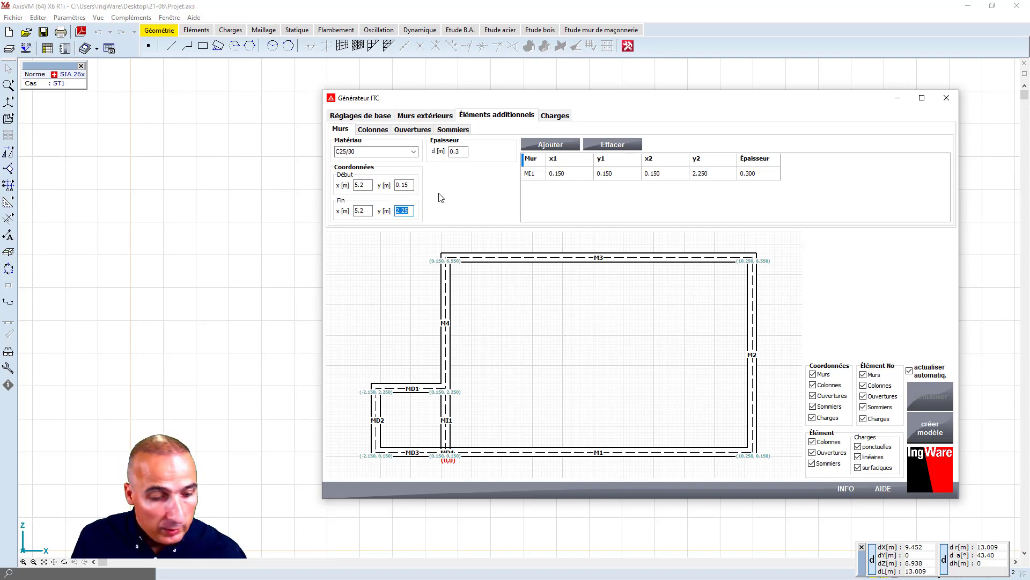
pyautogui.write('6.55')
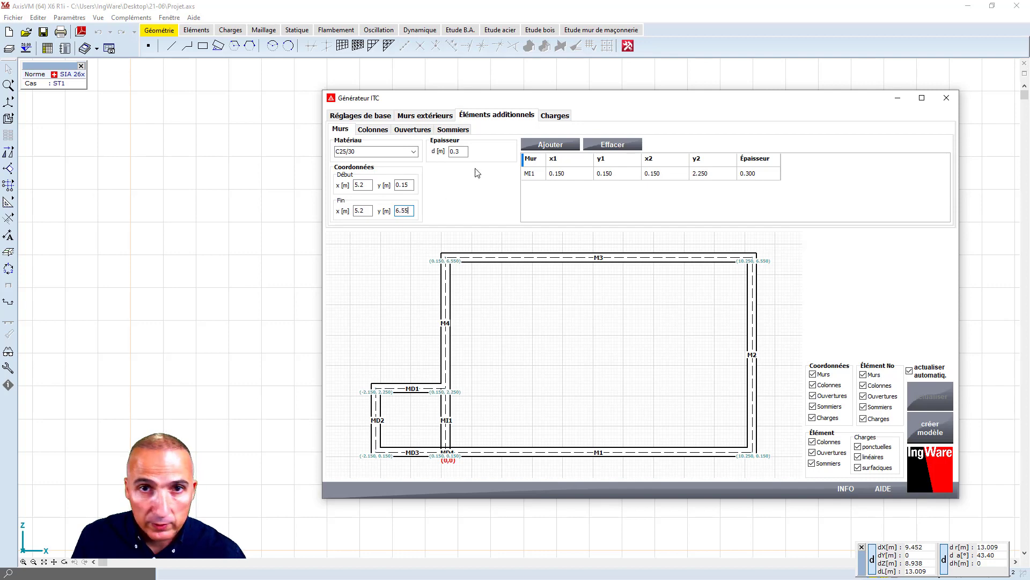
pyautogui.click(459, 151)
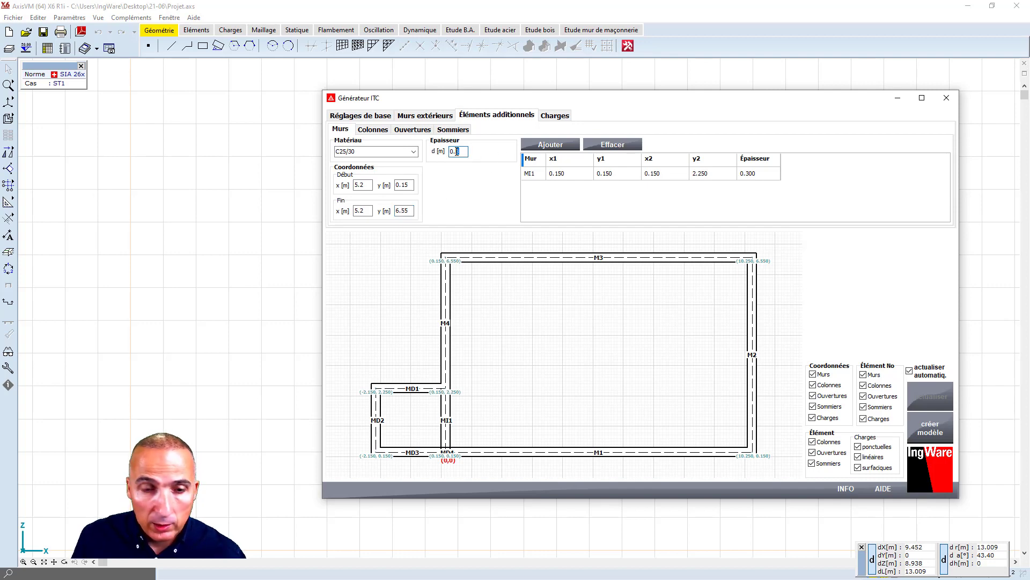
pyautogui.write('2')
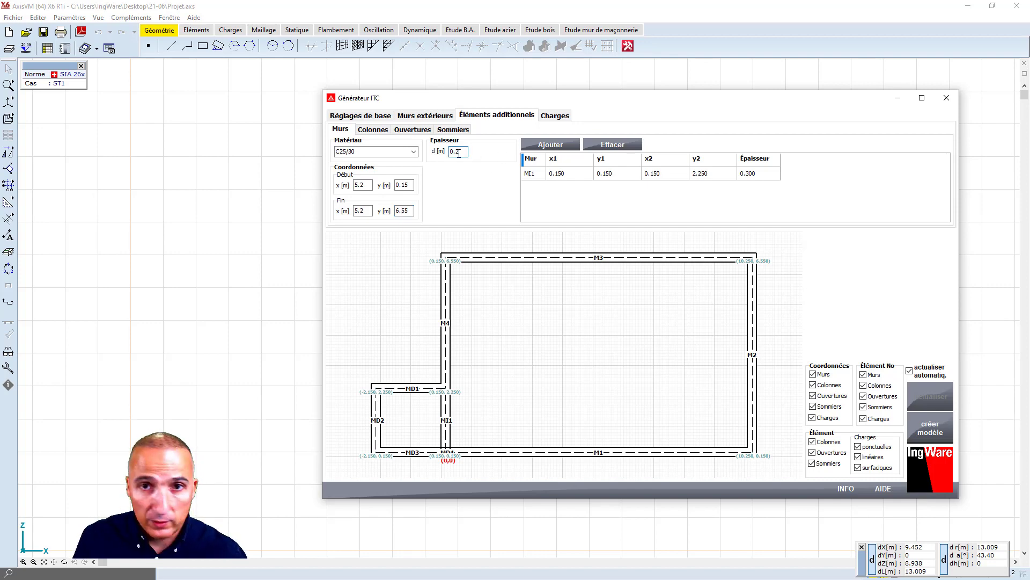
pyautogui.click(564, 144)
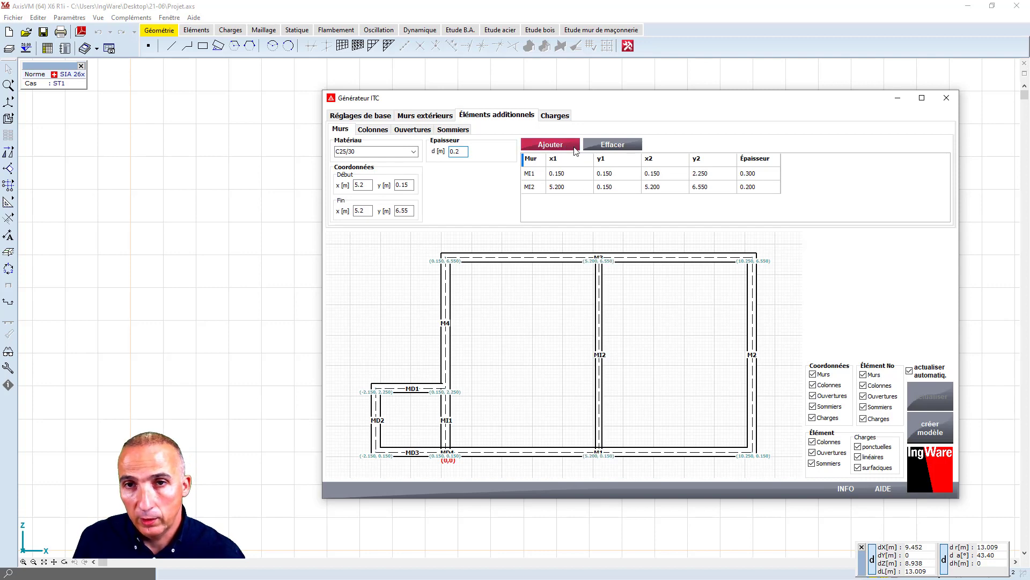
# - Add an opening in wall MD1, 1 m wide and 2.1 m high, 0 m from the base and 0.625 m from the edge
pyautogui.click(384, 135)
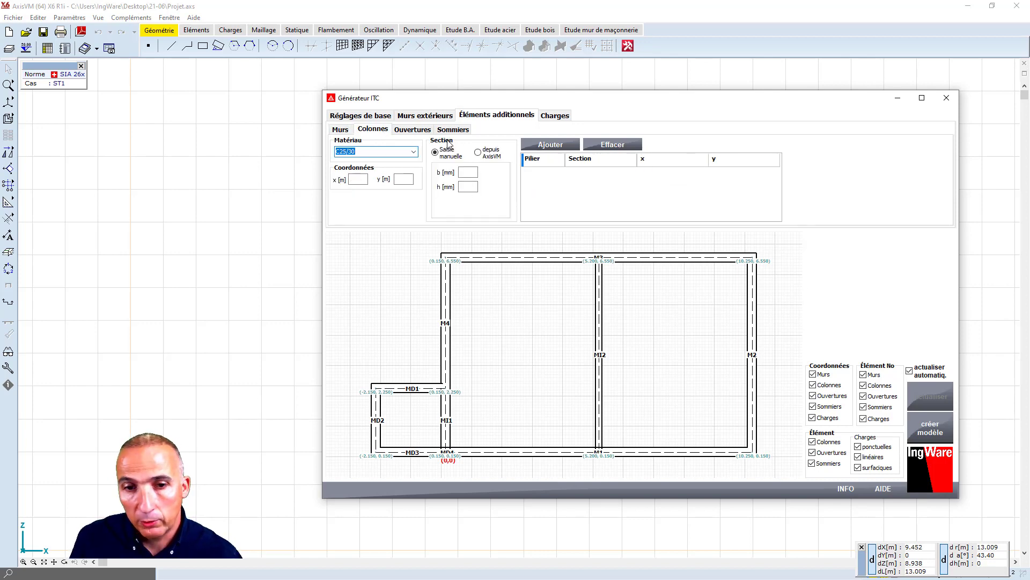
pyautogui.click(410, 134)
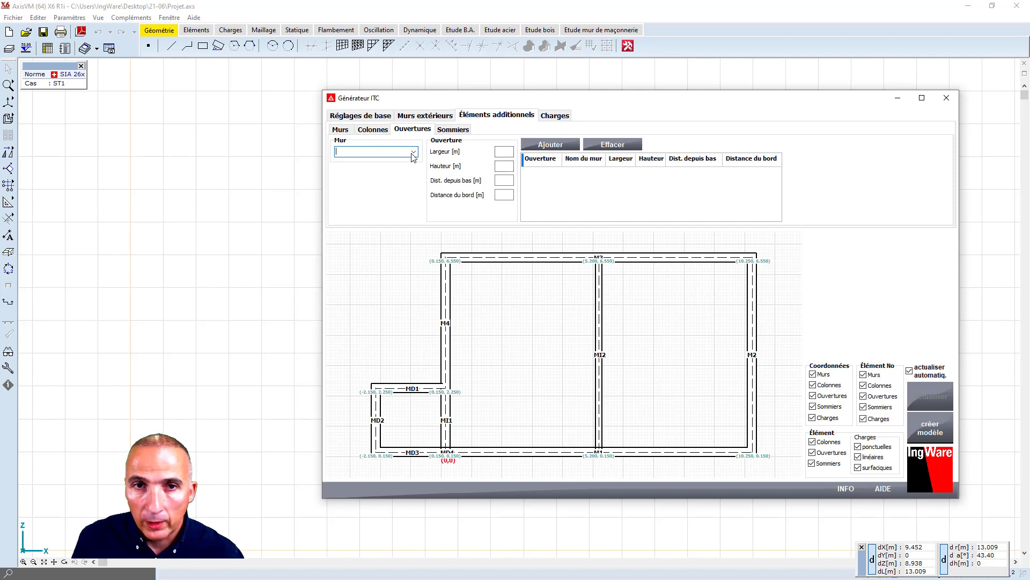
pyautogui.click(413, 153)
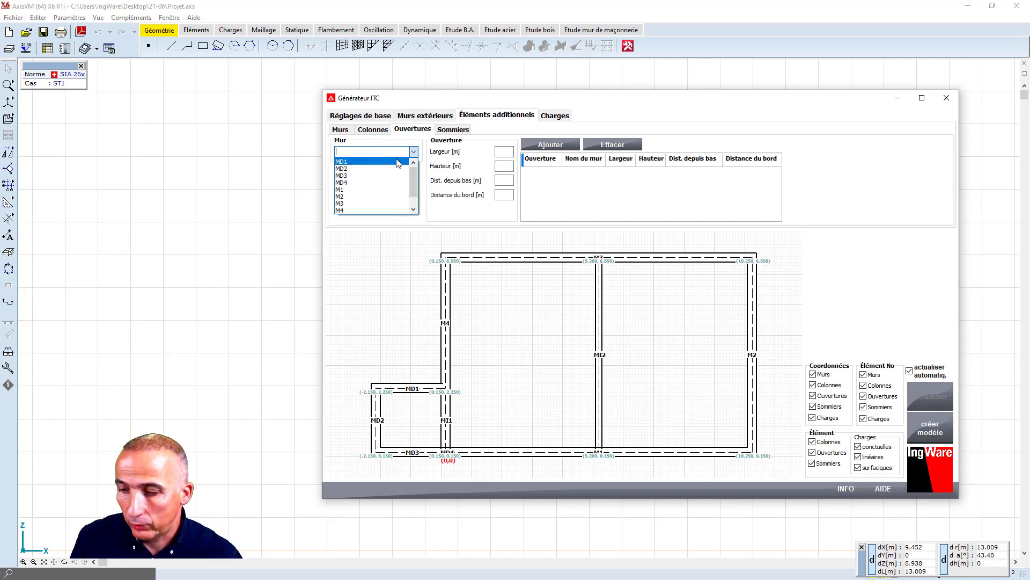
pyautogui.click(397, 161)
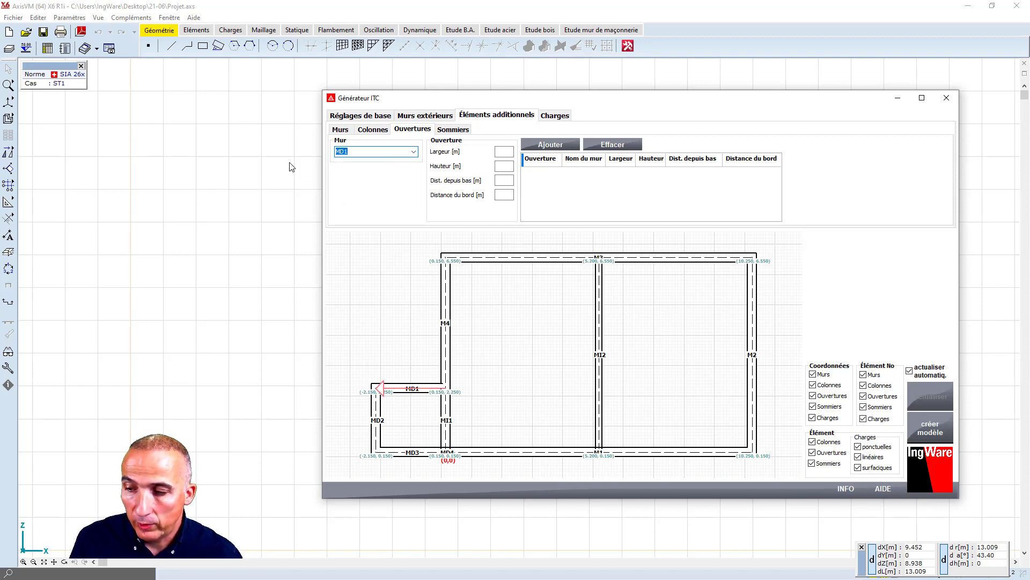
pyautogui.click(503, 152)
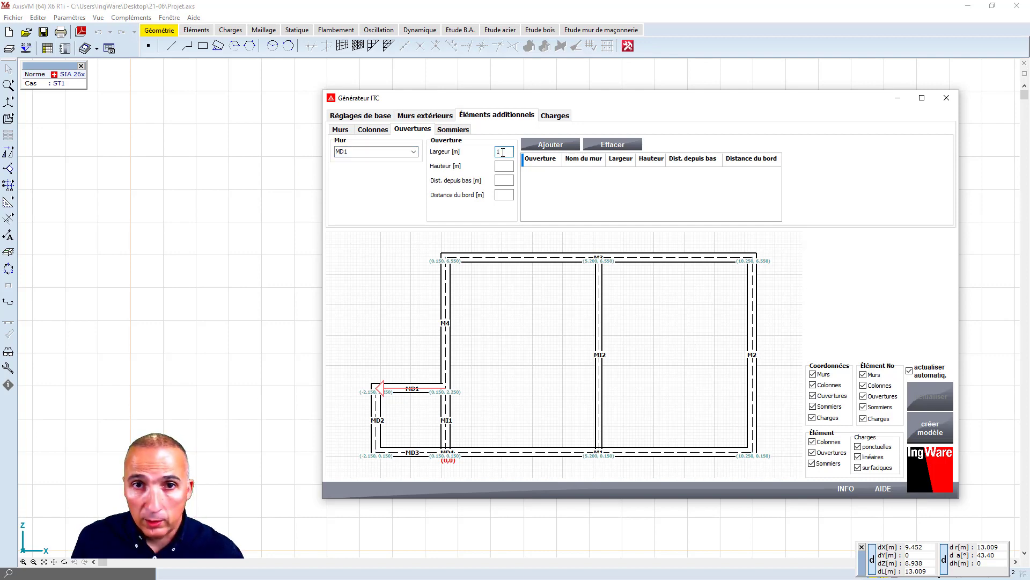
pyautogui.click(508, 165)
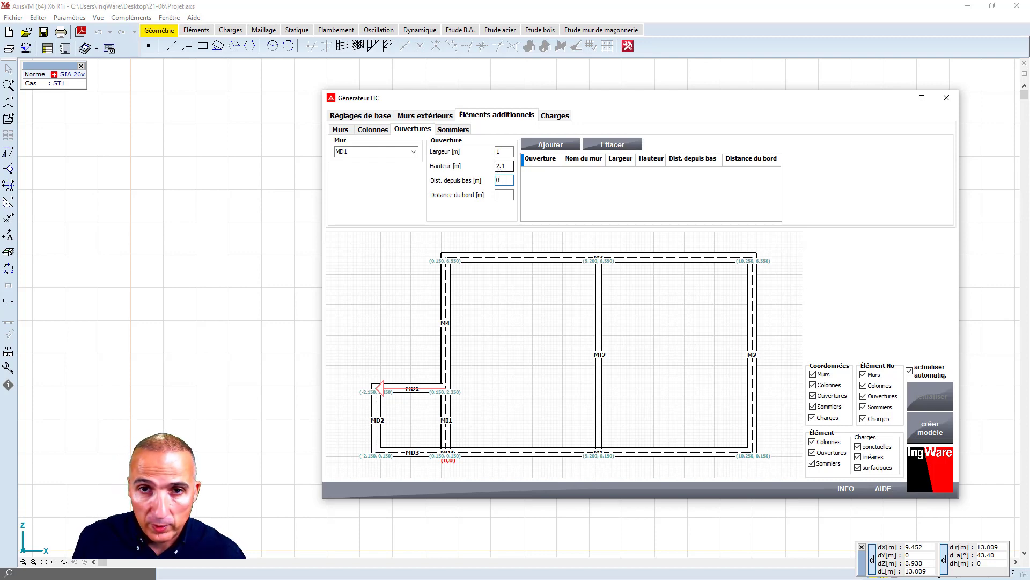
pyautogui.press('Tab')
pyautogui.write('0.6')
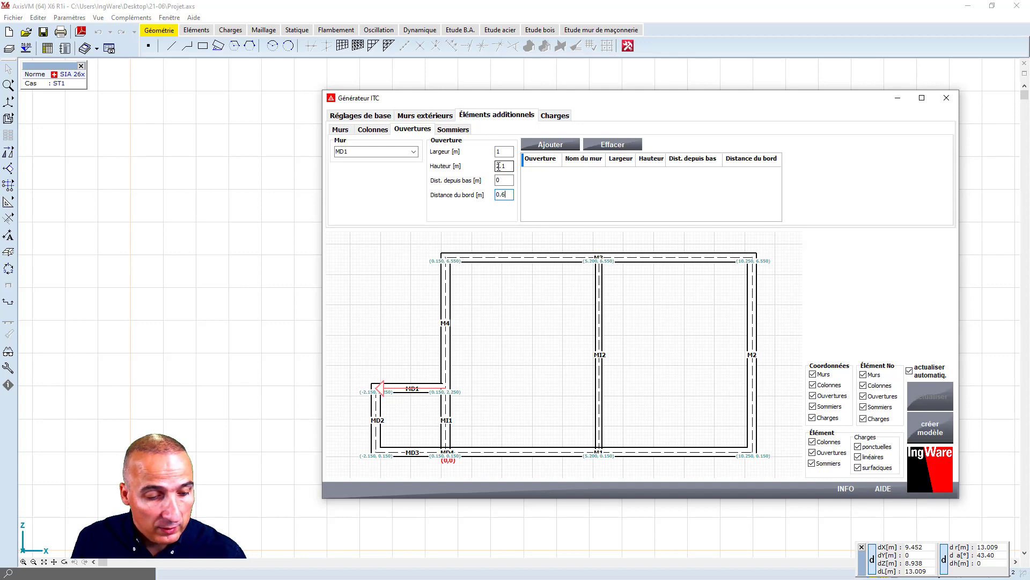
pyautogui.write('25')
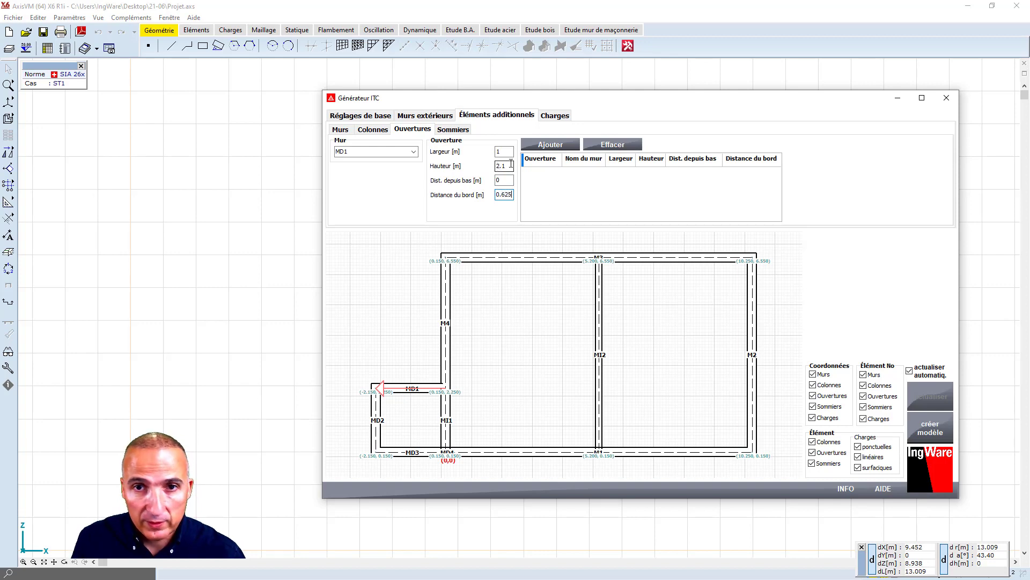
pyautogui.click(550, 145)
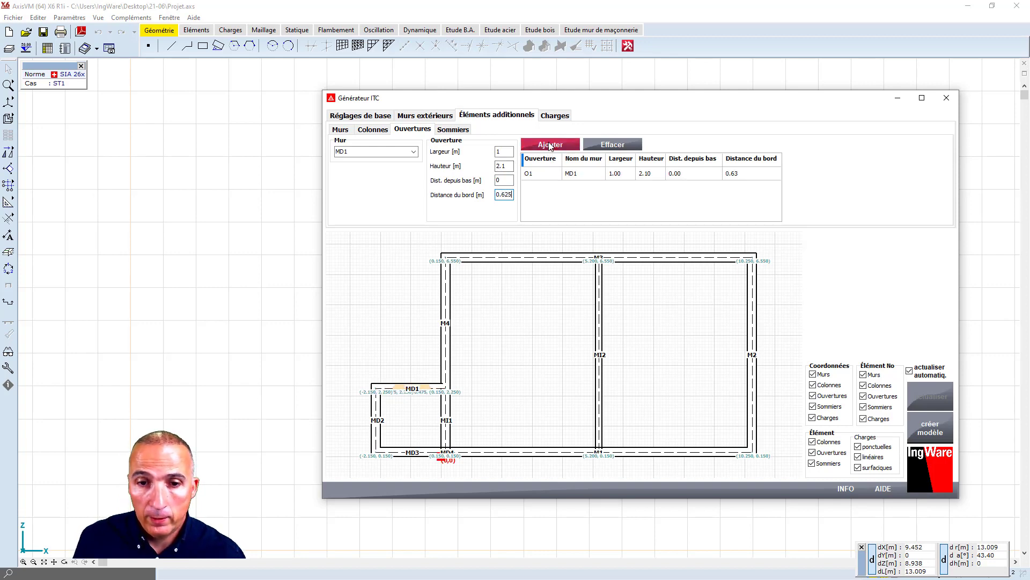
# - Add an opening with the same dimensions and distances in interior wall MI1
pyautogui.click(414, 153)
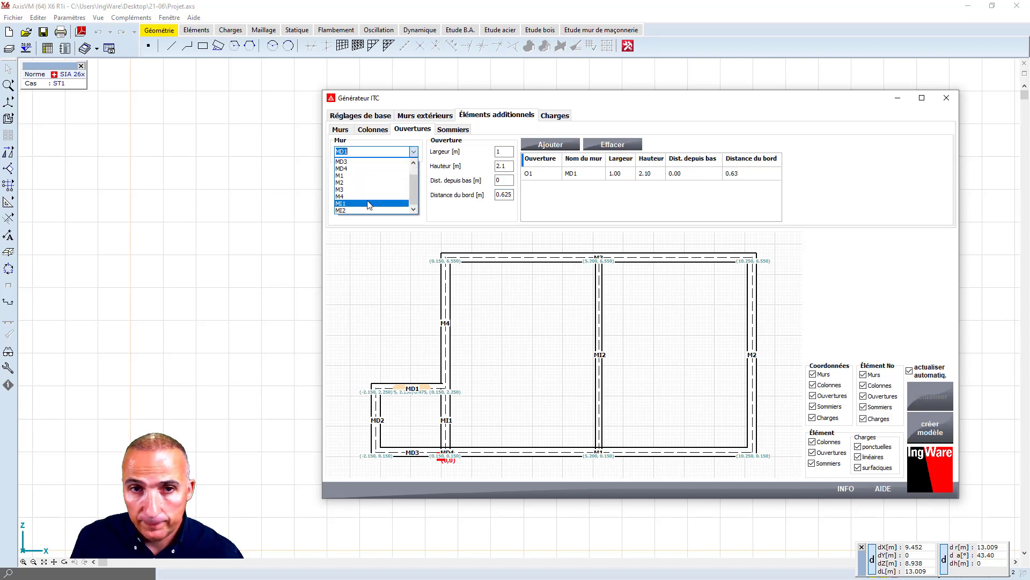
pyautogui.click(369, 203)
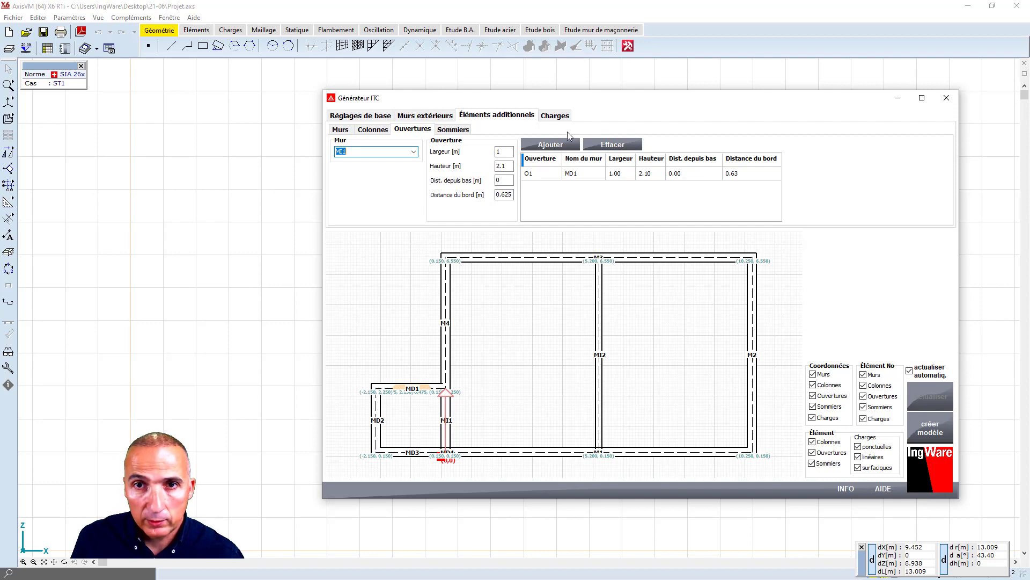
pyautogui.click(552, 145)
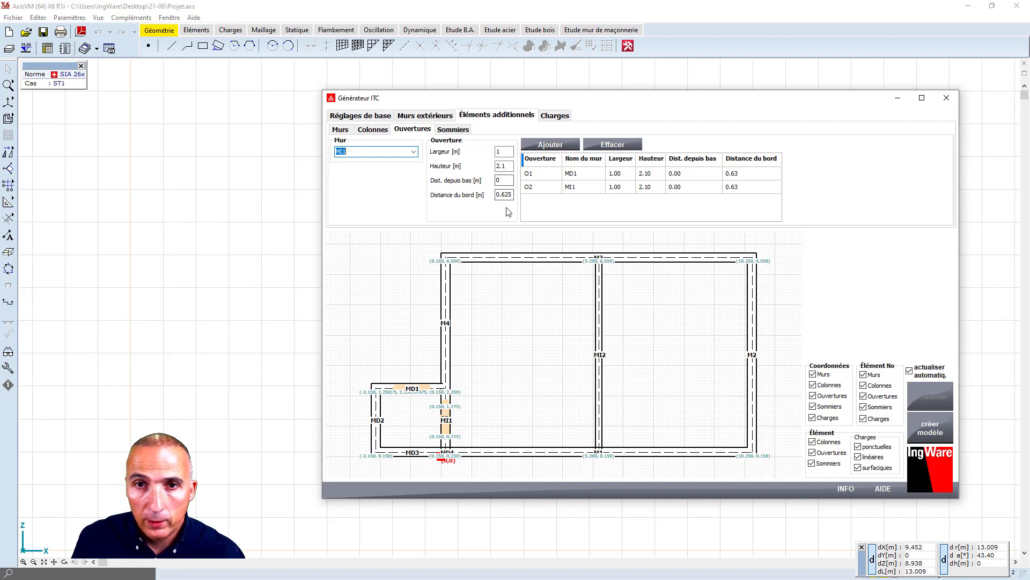
# - Add an opening in interior wall MI2, 1 m wide and 2.1 m high, 0 m from the base and 4.9 m from the edge
pyautogui.click(415, 152)
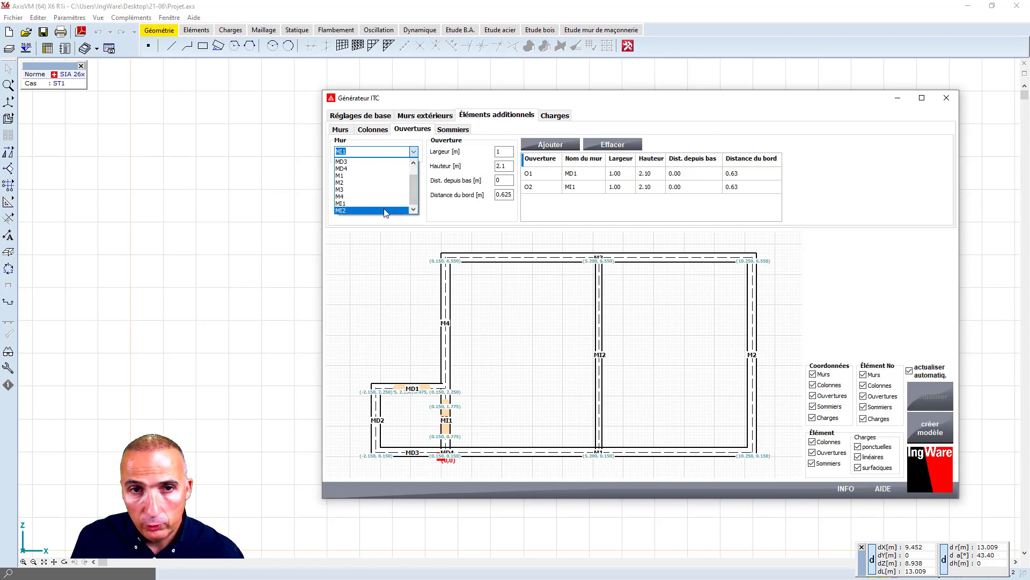
pyautogui.click(385, 210)
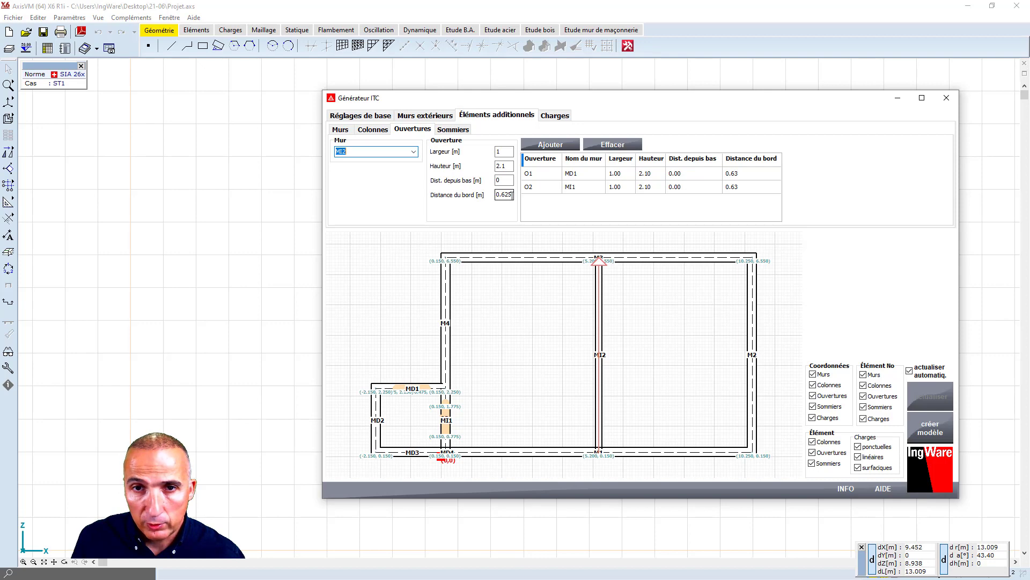
pyautogui.doubleClick(512, 195)
pyautogui.write('4.9')
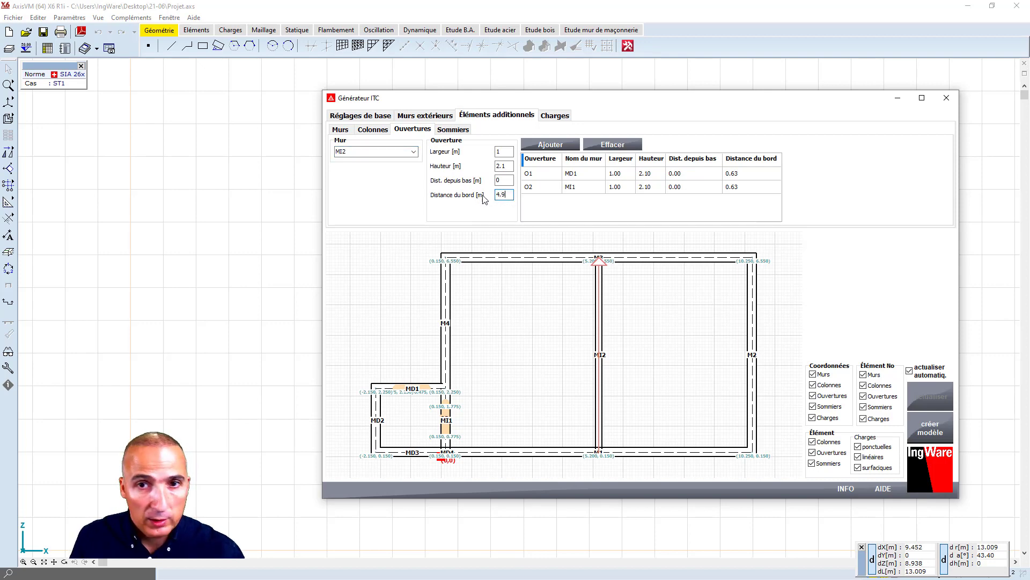
pyautogui.click(559, 145)
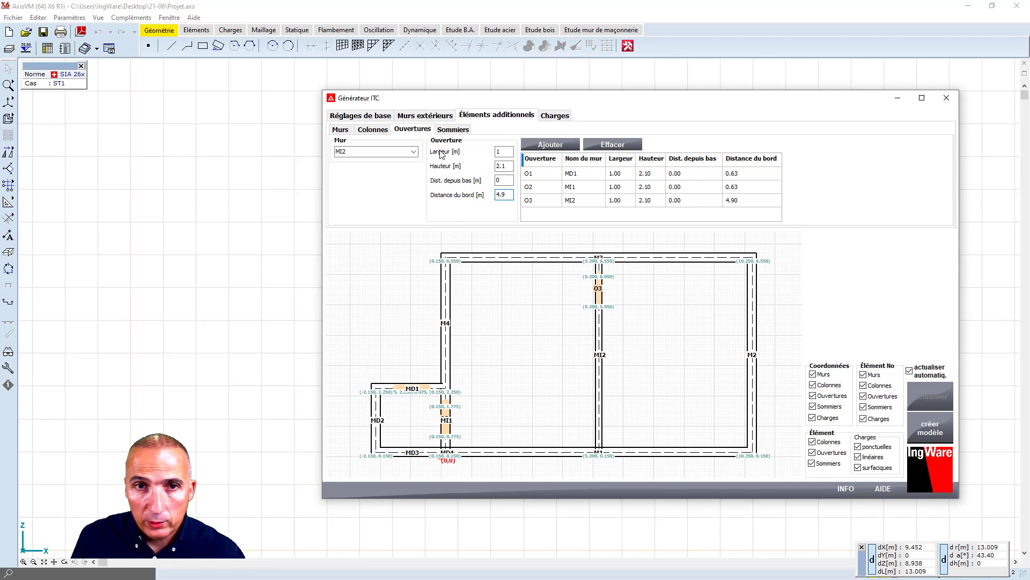
# - Add an opening in exterior wall M3, 0.6 m wide and 0.8 m high, 1 m from the base and 1 m from the edge
pyautogui.click(413, 152)
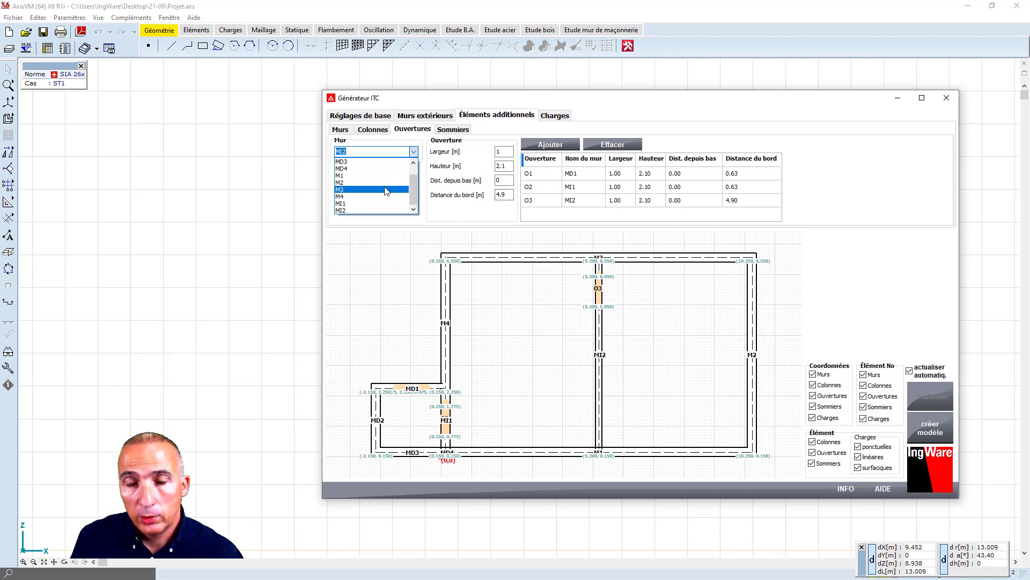
pyautogui.click(387, 190)
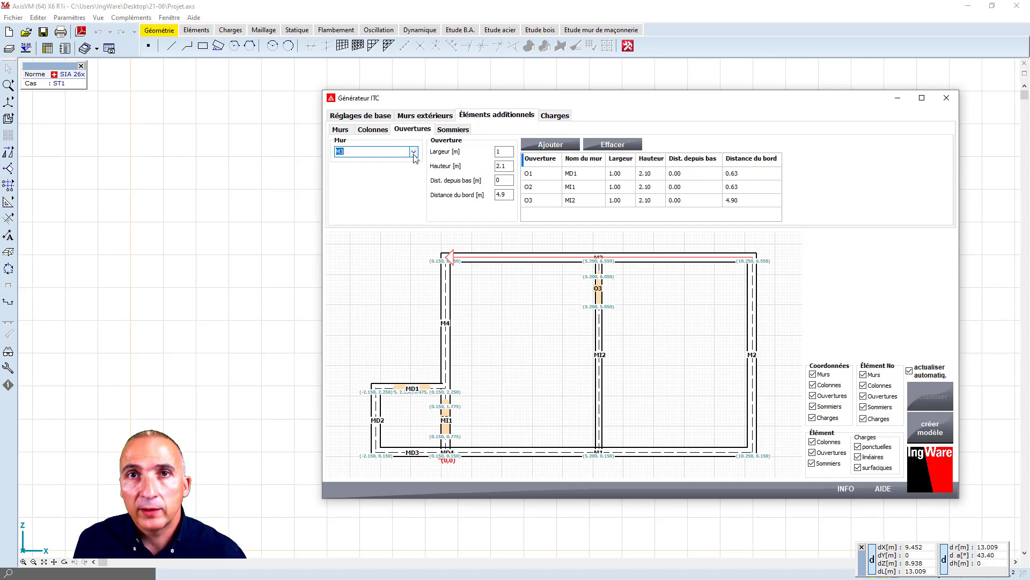
pyautogui.click(505, 151)
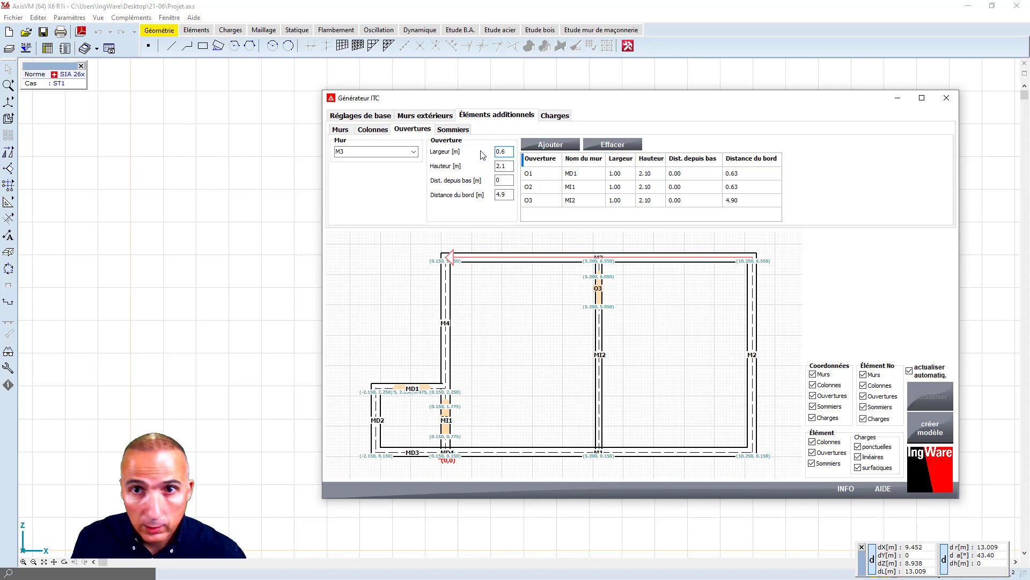
pyautogui.press('Tab')
pyautogui.write('0')
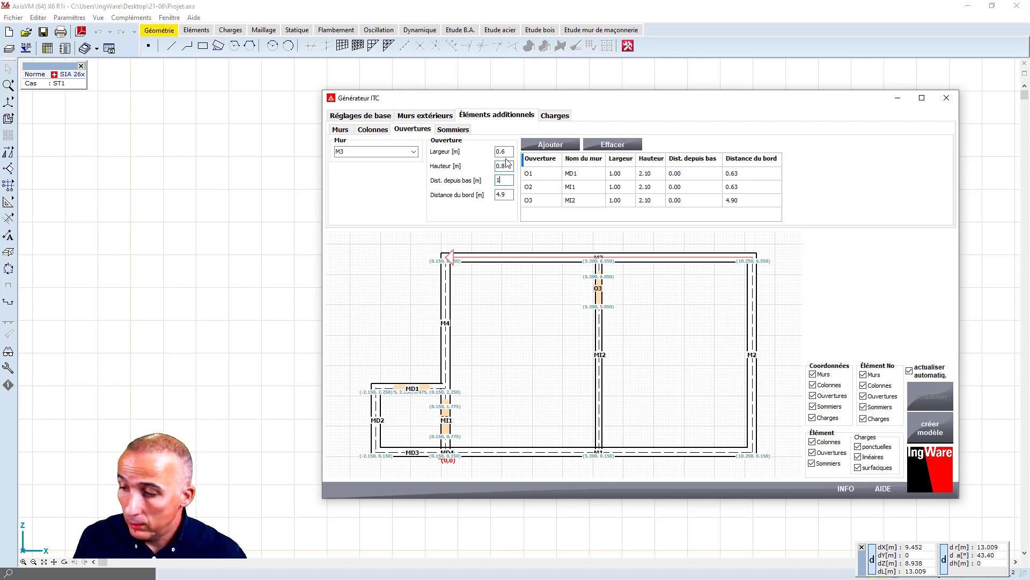
pyautogui.press('Tab')
pyautogui.write('1')
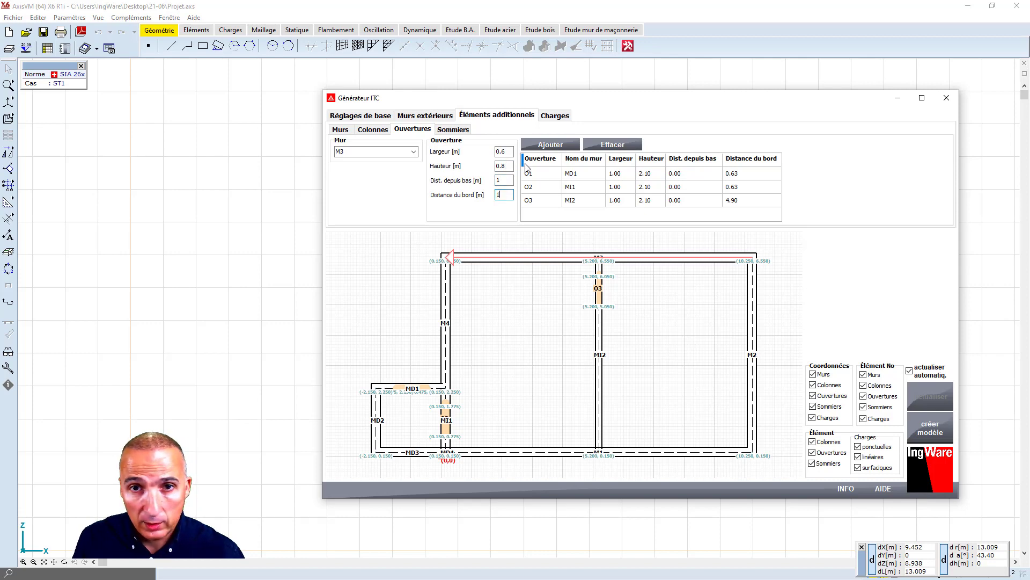
pyautogui.click(554, 145)
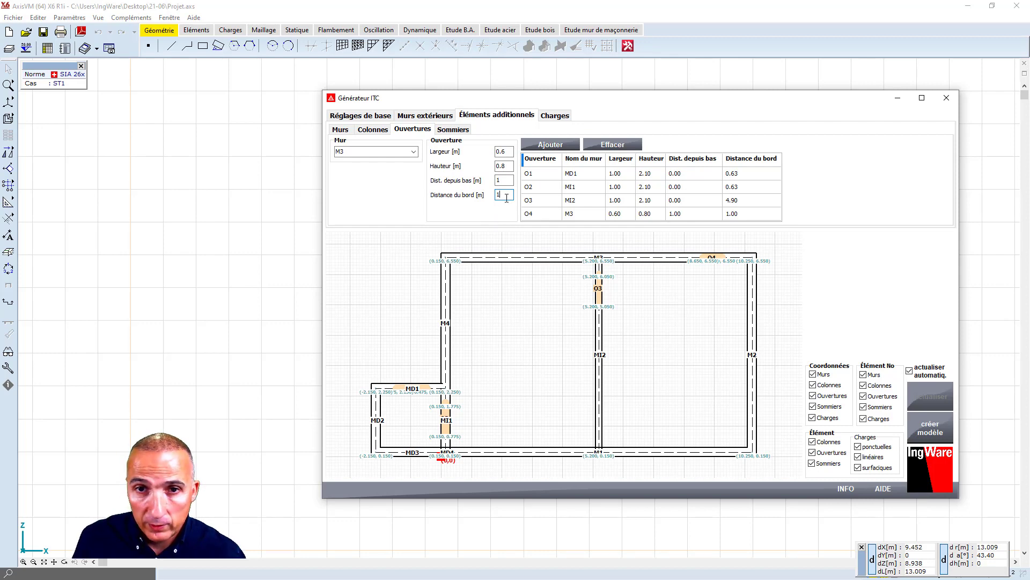
# - Add a second opening of the same size and base distance in wall M3, 8.2 m from the edge
pyautogui.moveTo(506, 198); pyautogui.dragTo(497, 197)
pyautogui.write('8')
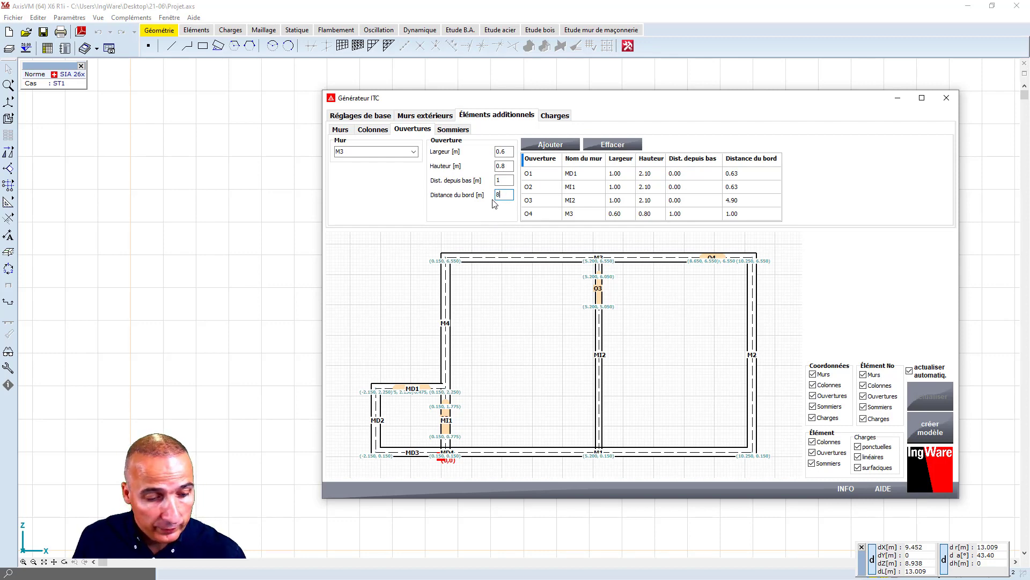
pyautogui.write('.2')
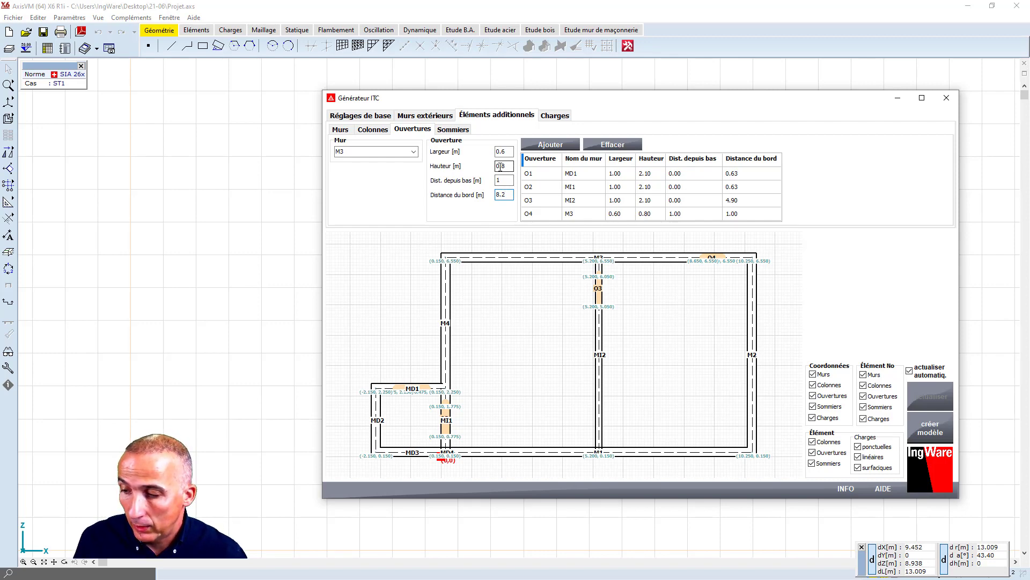
pyautogui.moveTo(452, 198)
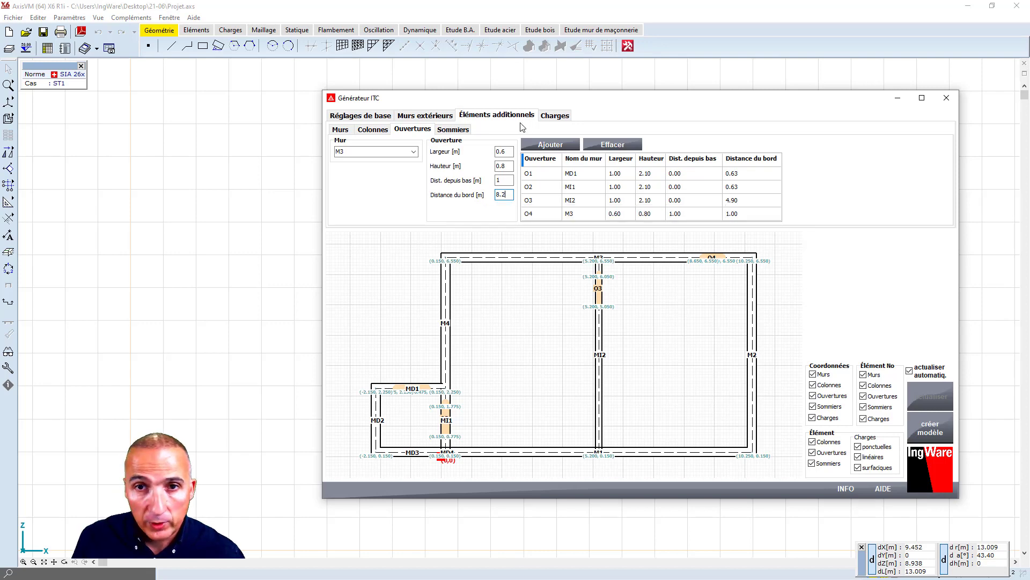
pyautogui.click(549, 145)
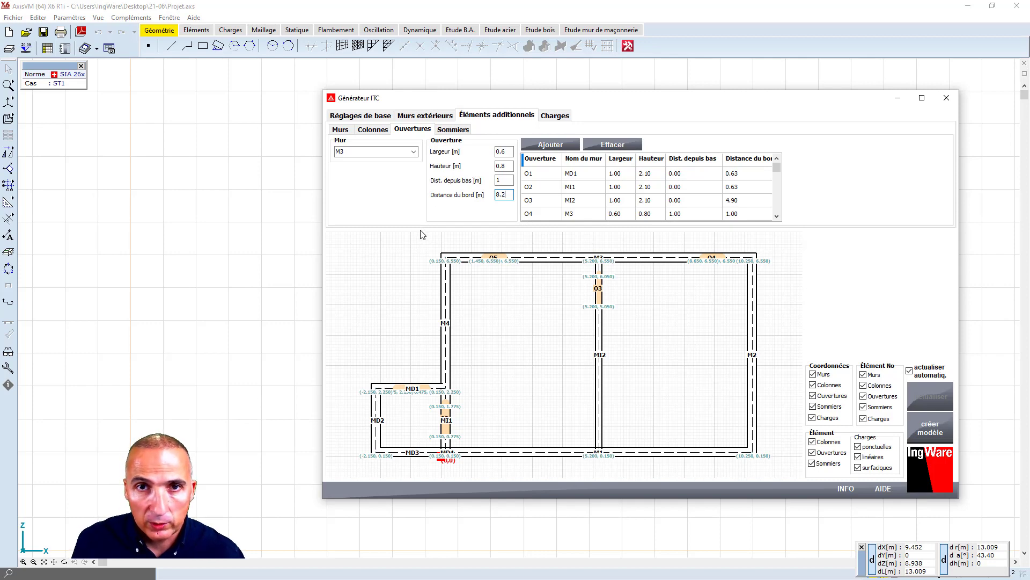
# - Activate the surcharge and the live load (Charge utile) for both the domaine and the radier
pyautogui.click(453, 130)
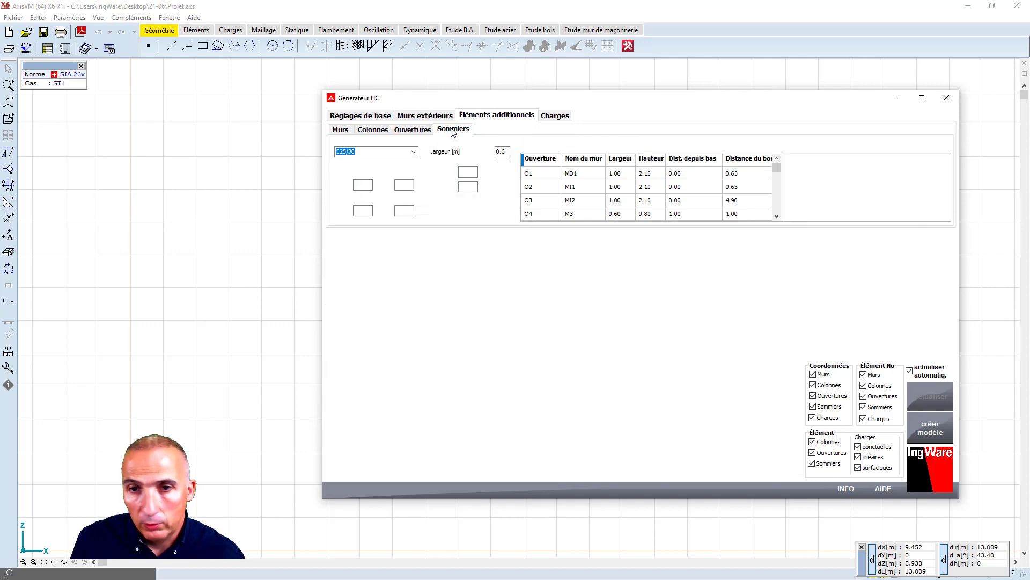
pyautogui.click(548, 117)
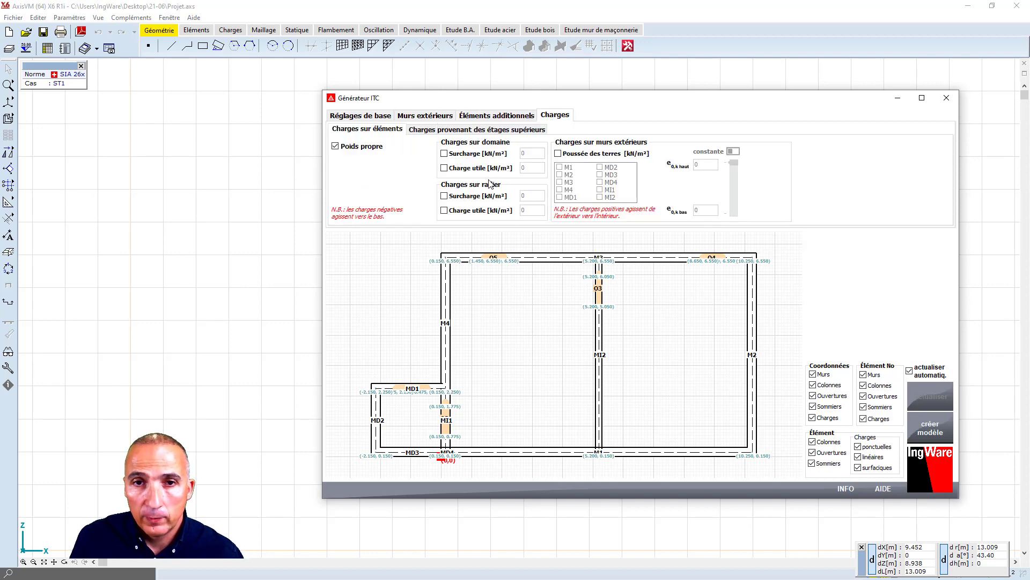
pyautogui.click(445, 154)
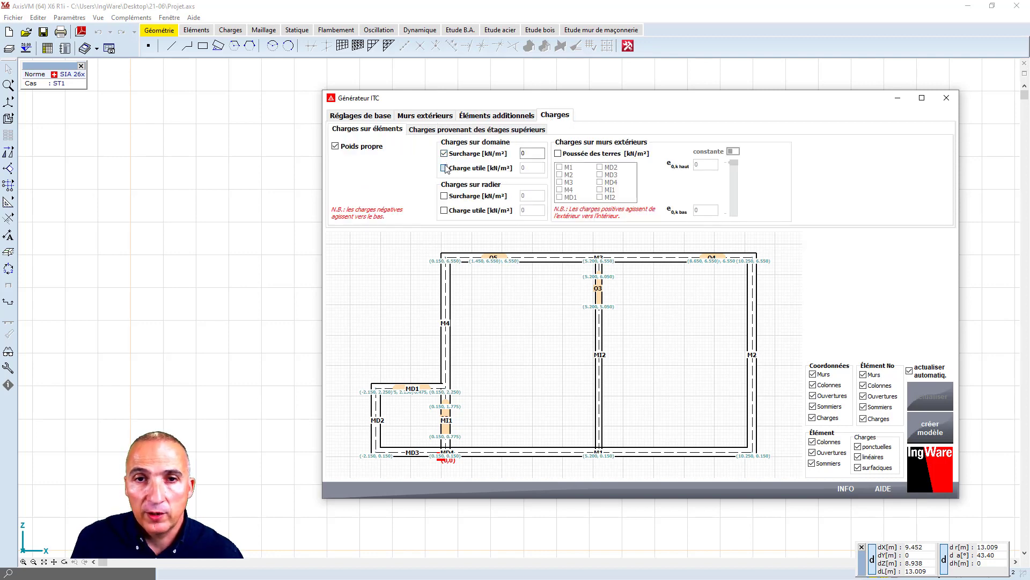
pyautogui.click(445, 168)
pyautogui.click(444, 196)
pyautogui.click(445, 210)
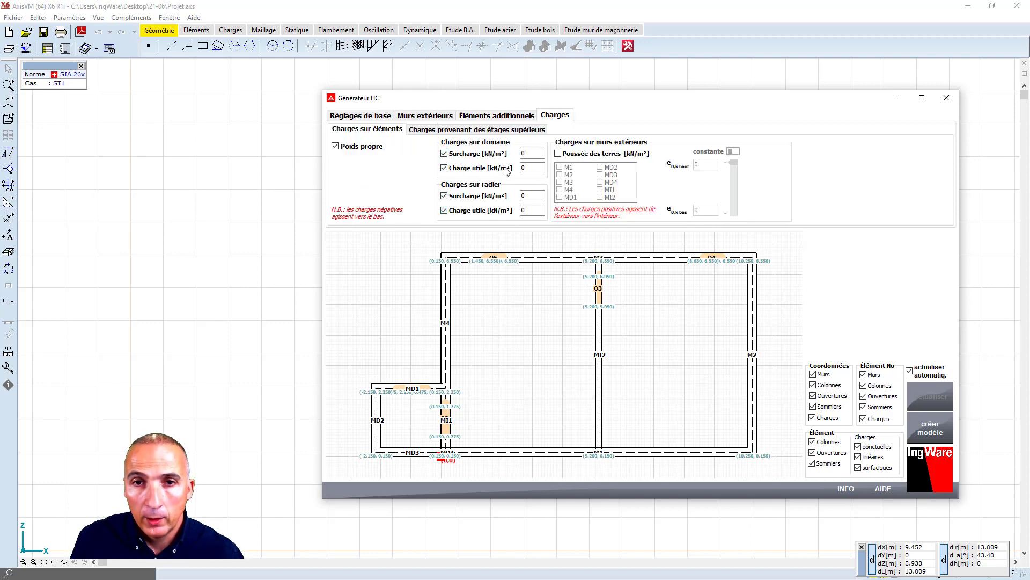
# - Set the domaine loads to a surcharge of -3.5 kN/m² and a live load of -2 kN/m²
pyautogui.click(531, 154)
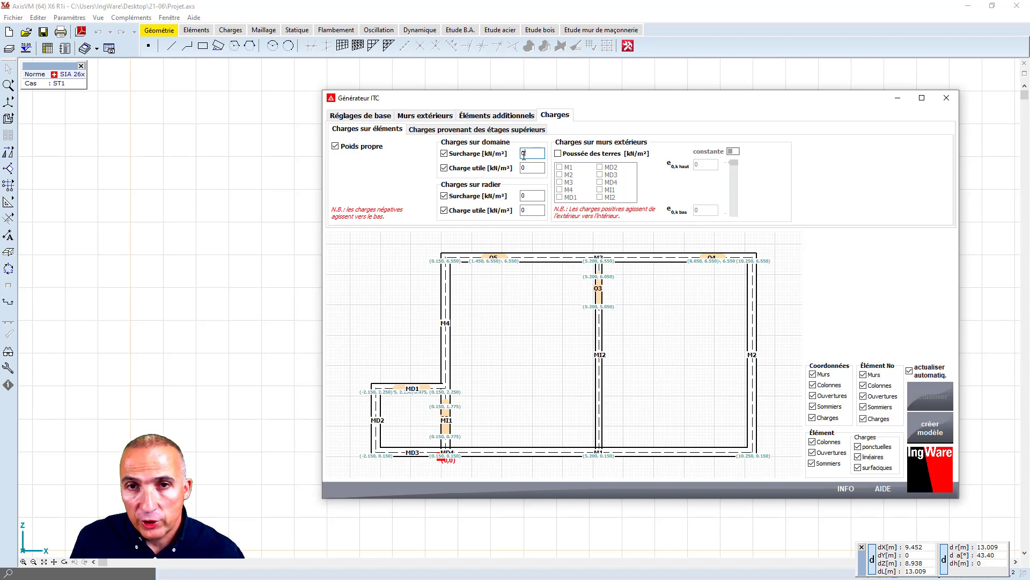
pyautogui.doubleClick(521, 155)
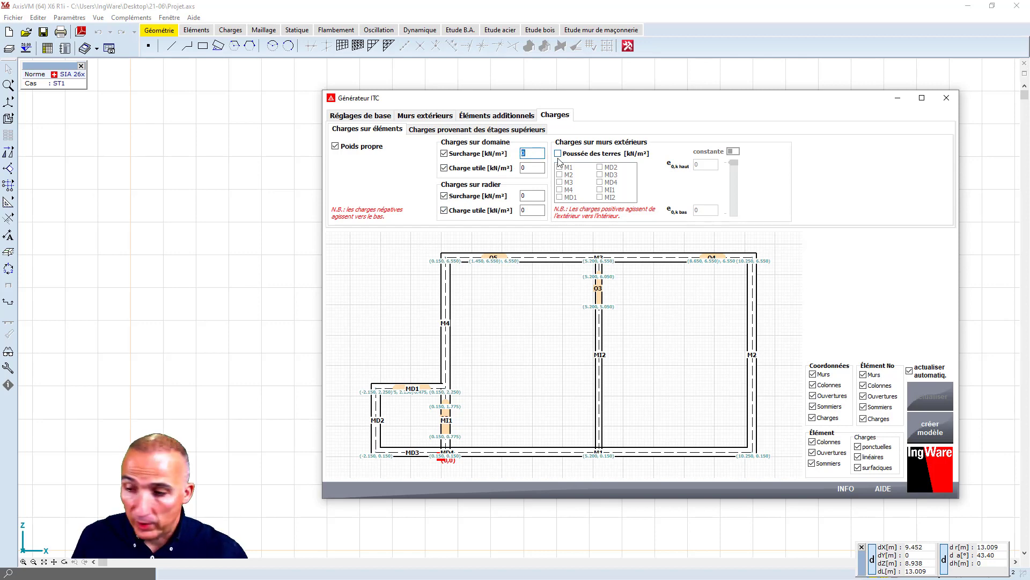
pyautogui.write('-3.5')
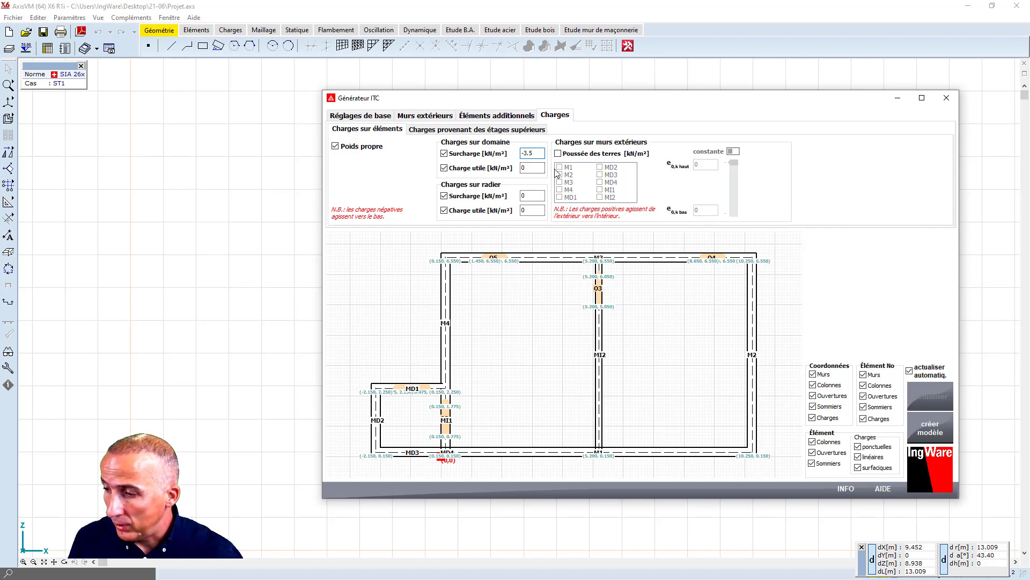
pyautogui.doubleClick(526, 168)
pyautogui.write('-2')
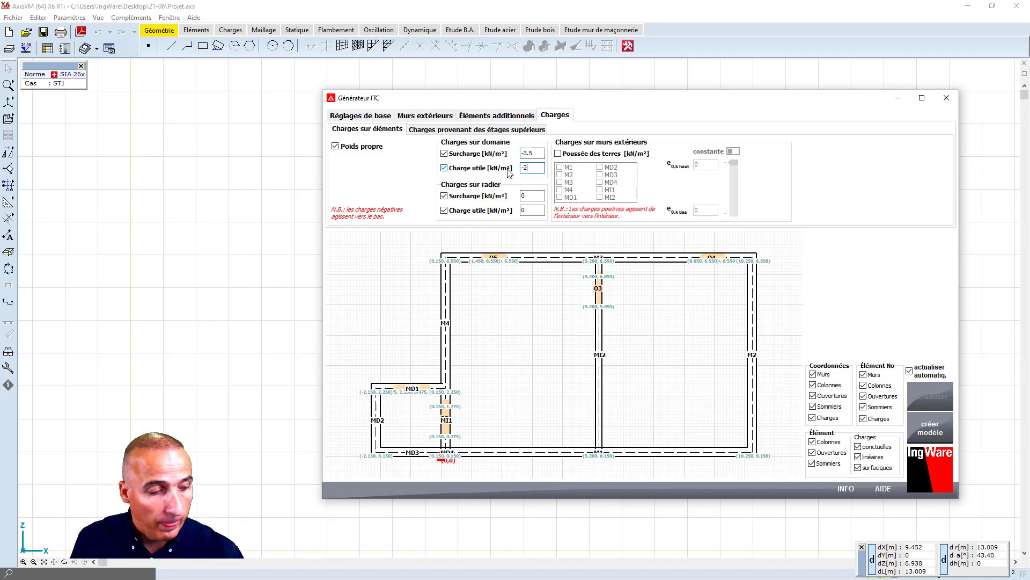
# - Set the radier loads to a surcharge of -0.5 kN/m² and a live load of -2 kN/m²
pyautogui.press('Tab')
pyautogui.press('Tab')
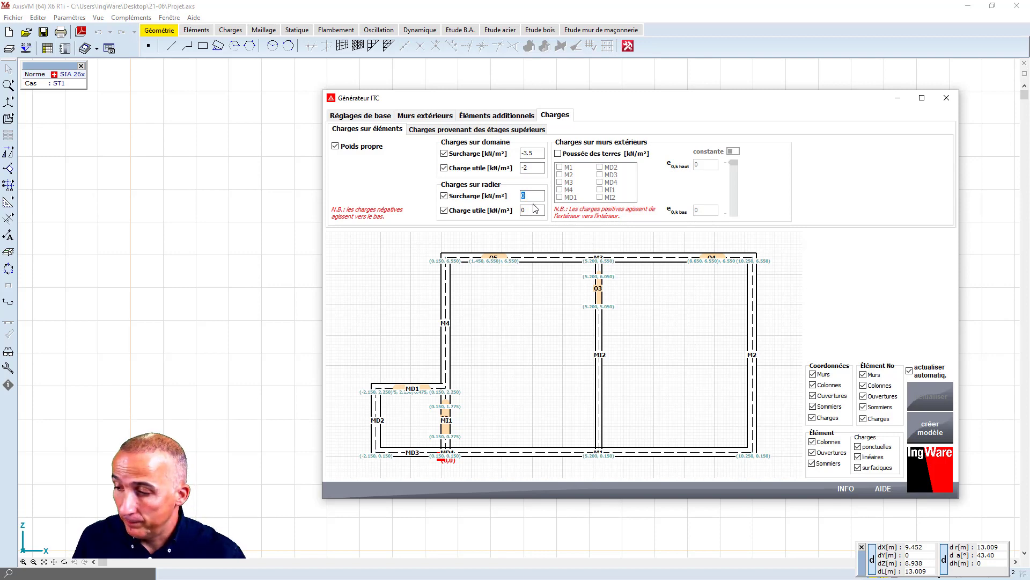
pyautogui.write('-0.5')
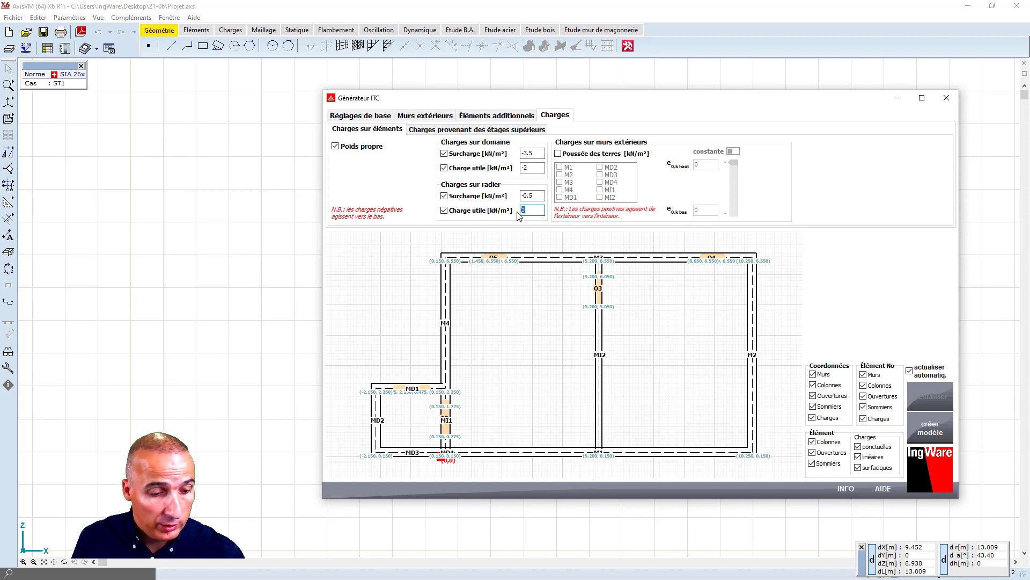
pyautogui.write('-2')
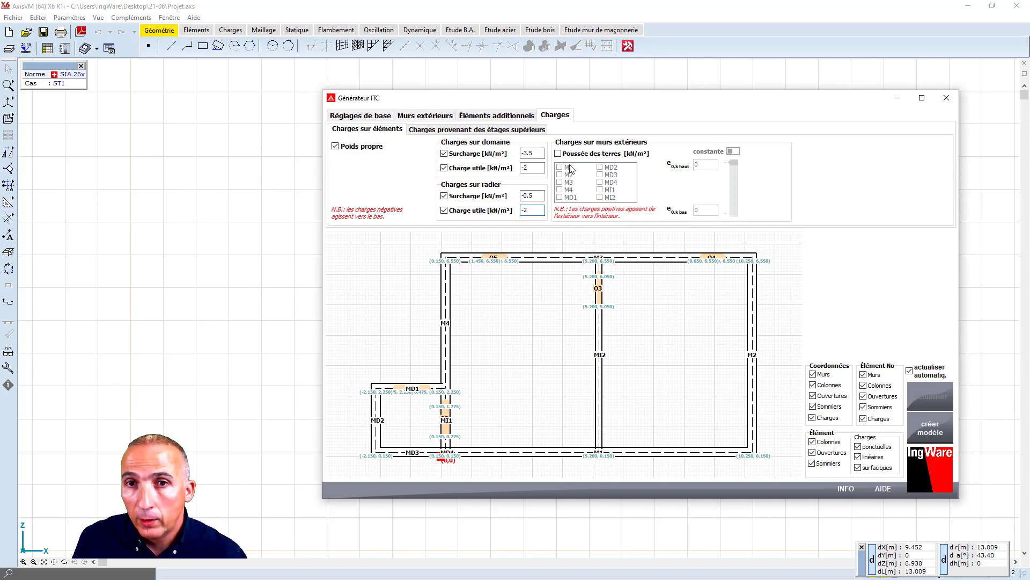
# - Activate earth pressure on exterior walls M2 and M3 with a triangular distribution
pyautogui.click(558, 154)
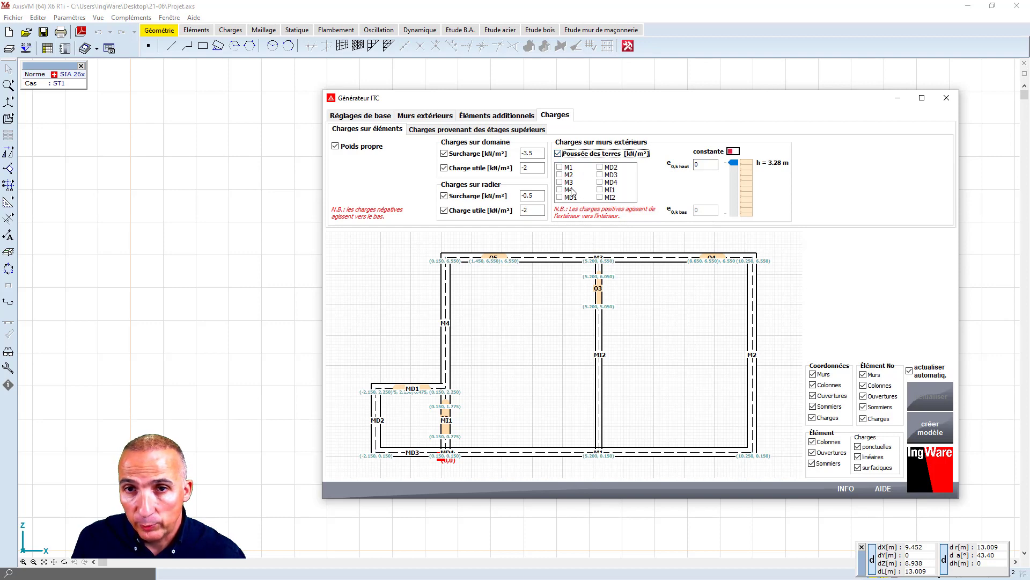
pyautogui.click(734, 151)
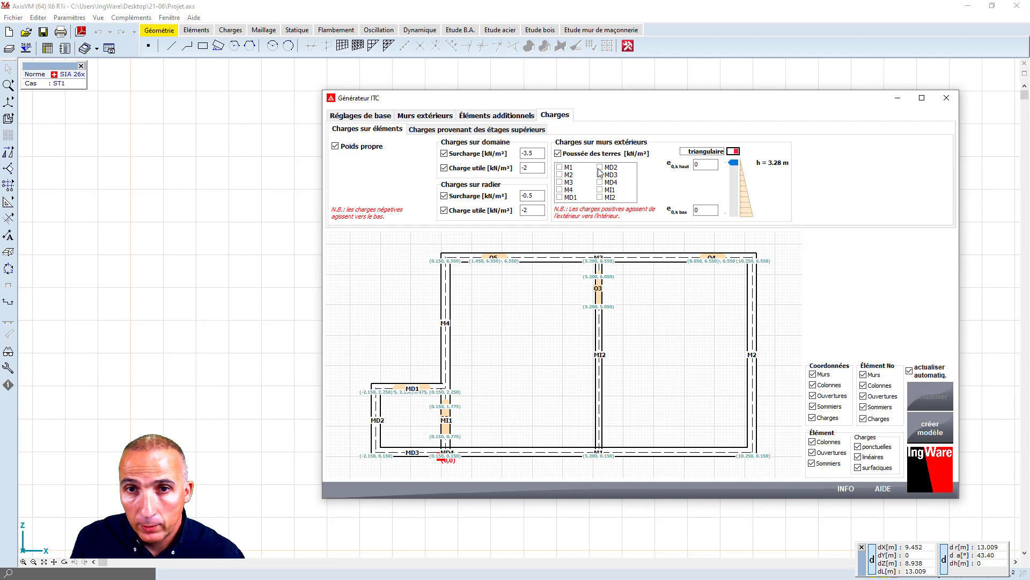
pyautogui.click(560, 176)
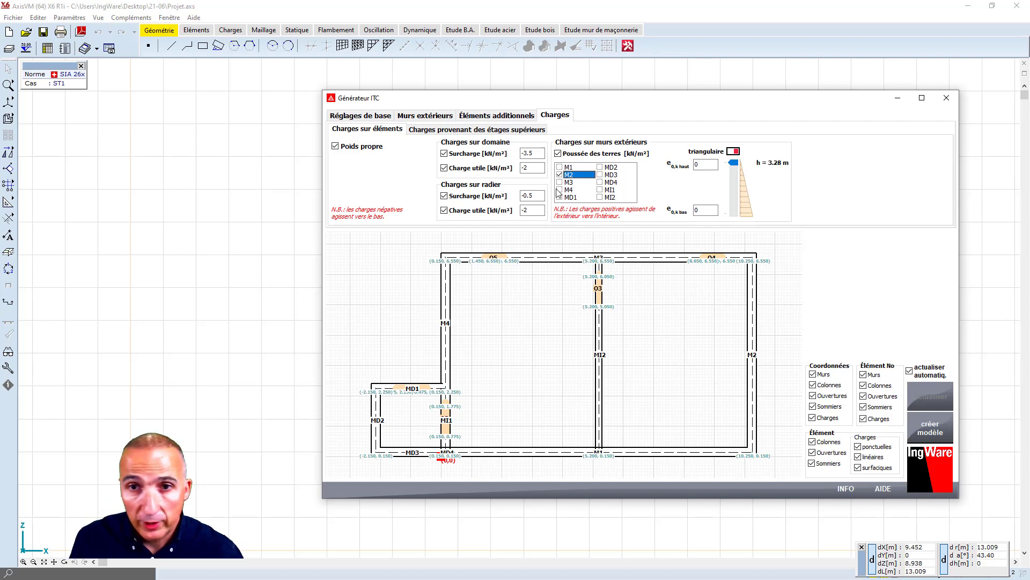
pyautogui.click(560, 183)
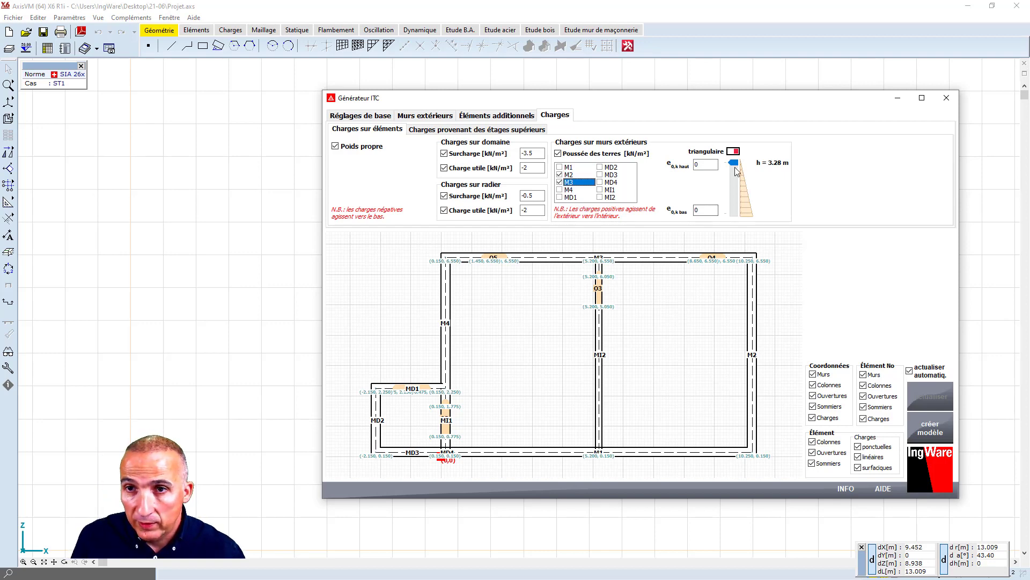
# - Set the earth pressure to 5 kN/m² at the top and 25 kN/m² at the bottom of the walls
pyautogui.moveTo(733, 162)
pyautogui.mouseDown()
pyautogui.moveTo(734, 184)
pyautogui.moveTo(733, 162)
pyautogui.mouseUp()
pyautogui.doubleClick(705, 162)
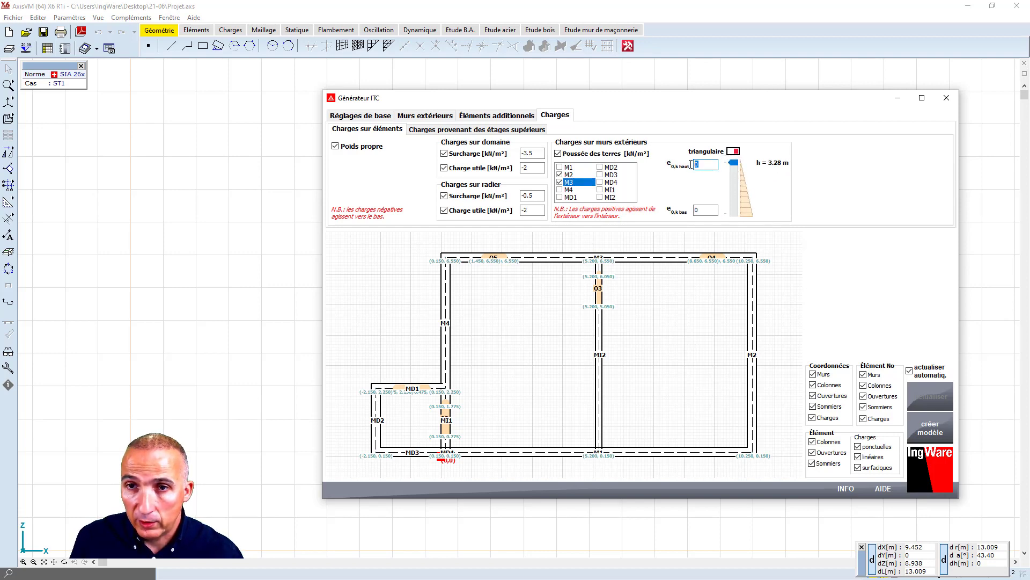
pyautogui.write('5')
pyautogui.doubleClick(704, 212)
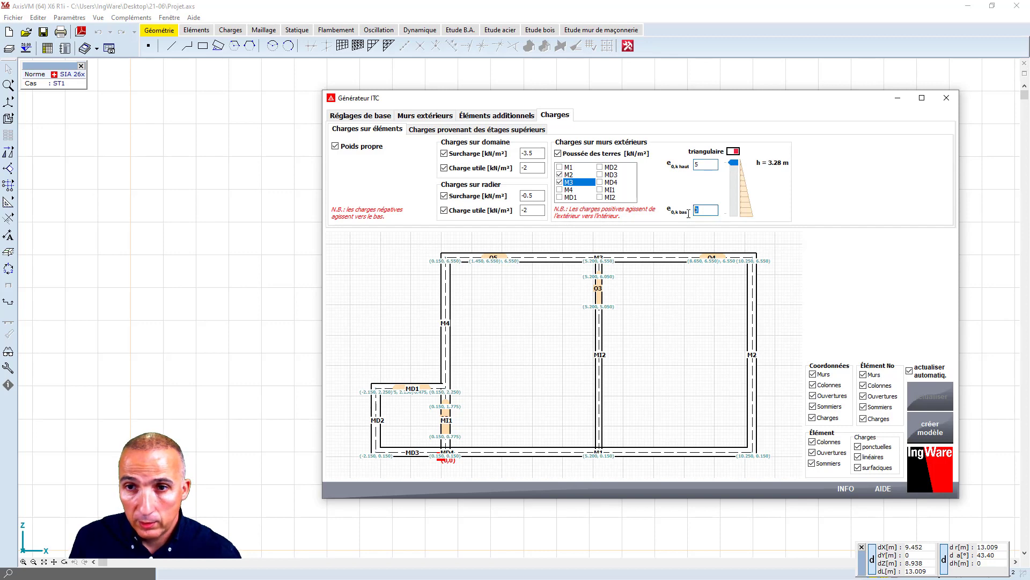
pyautogui.write('25')
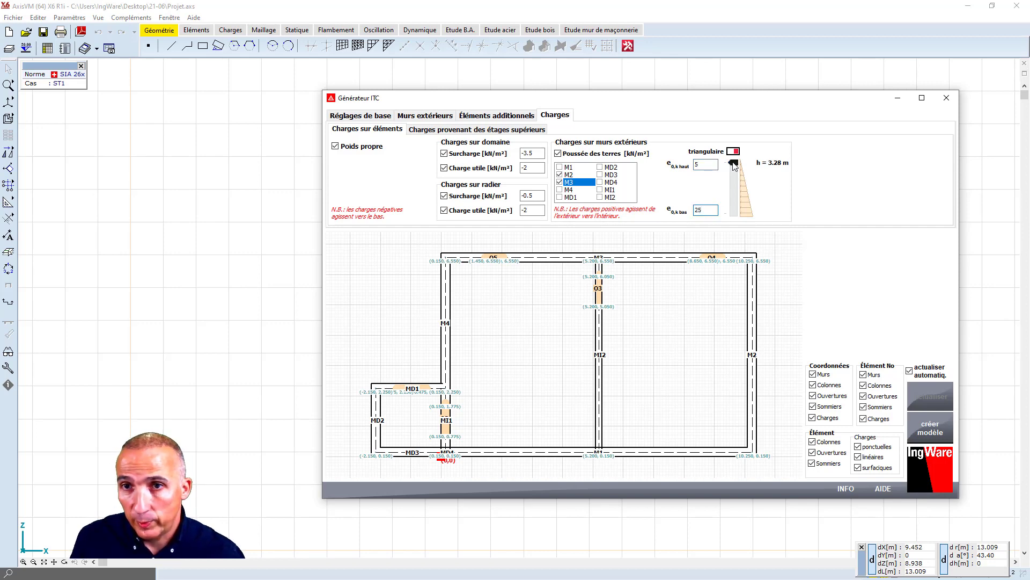
pyautogui.moveTo(733, 163)
pyautogui.mouseDown()
pyautogui.moveTo(739, 218)
pyautogui.moveTo(739, 157)
pyautogui.mouseUp()
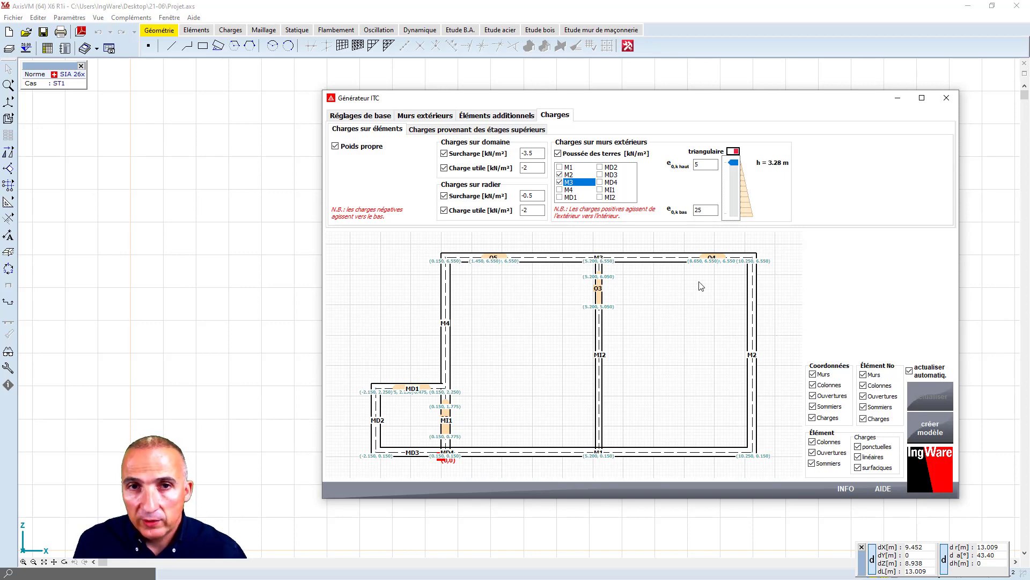
# - Define a linear load from the upper floors with -80 kN/m permanent and -50 kN/m variable intensity
pyautogui.click(475, 133)
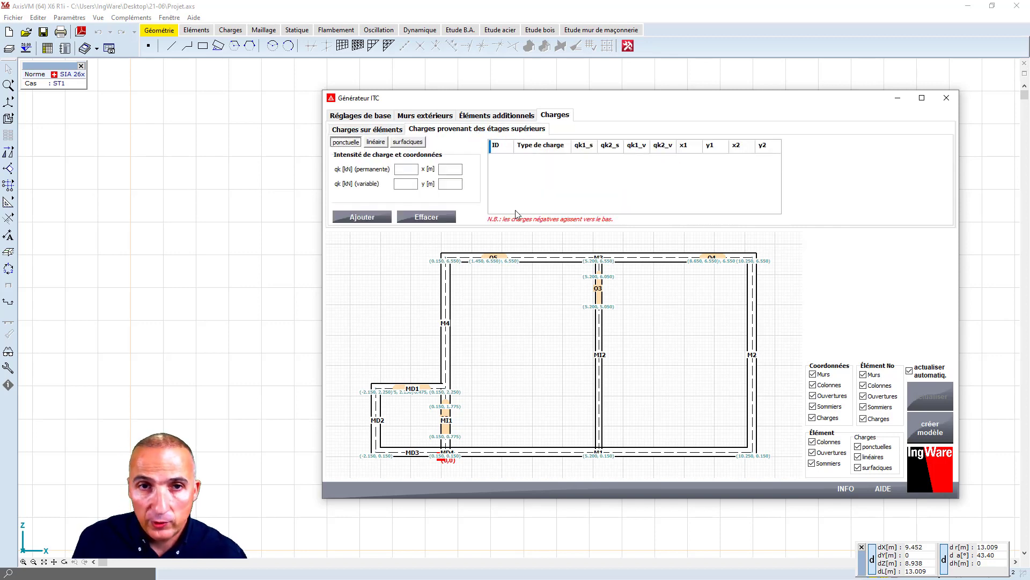
pyautogui.click(380, 142)
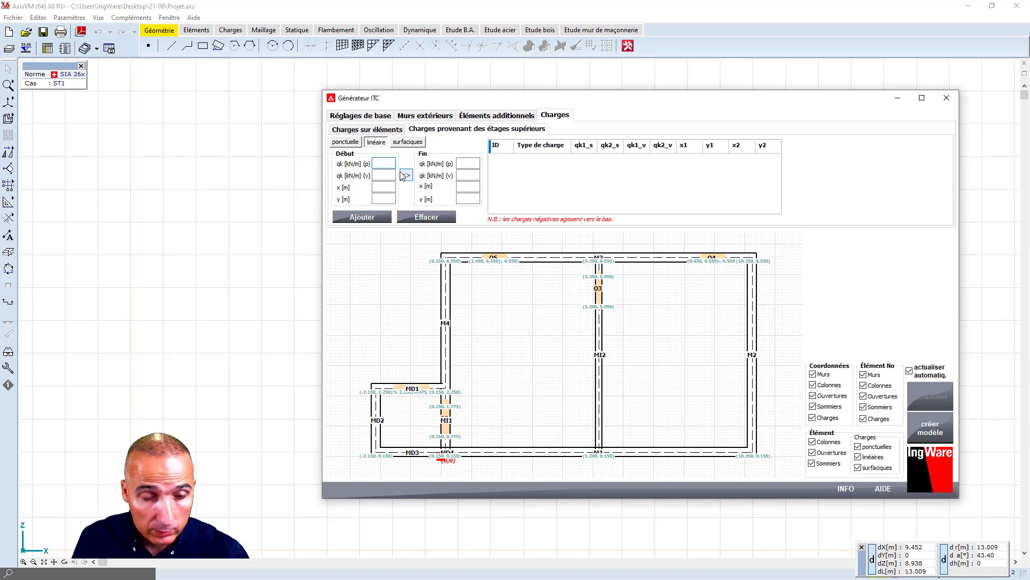
pyautogui.write('-80')
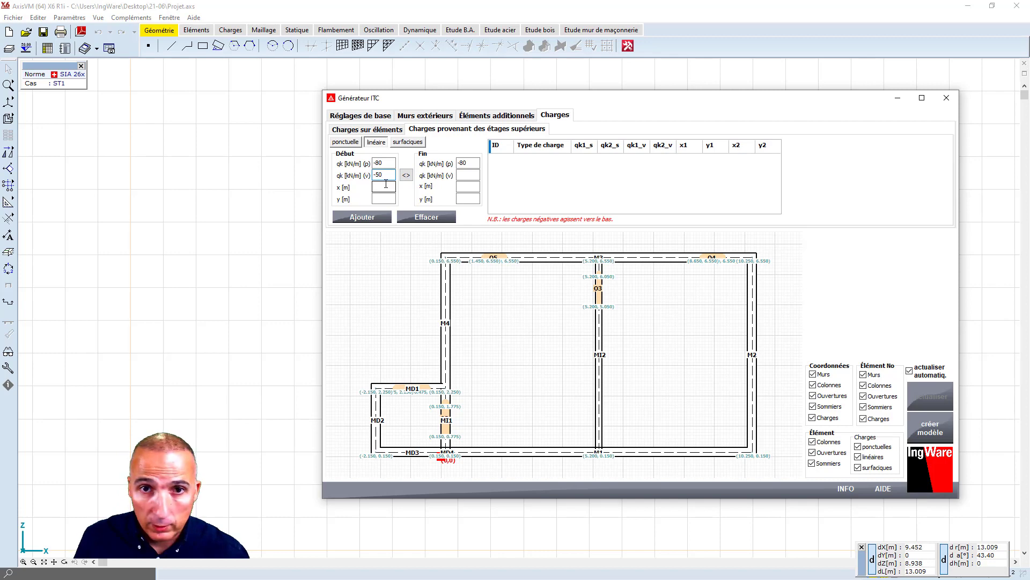
# - Set the linear load's start point to x = 0.15 m and y = 3 m
pyautogui.click(385, 184)
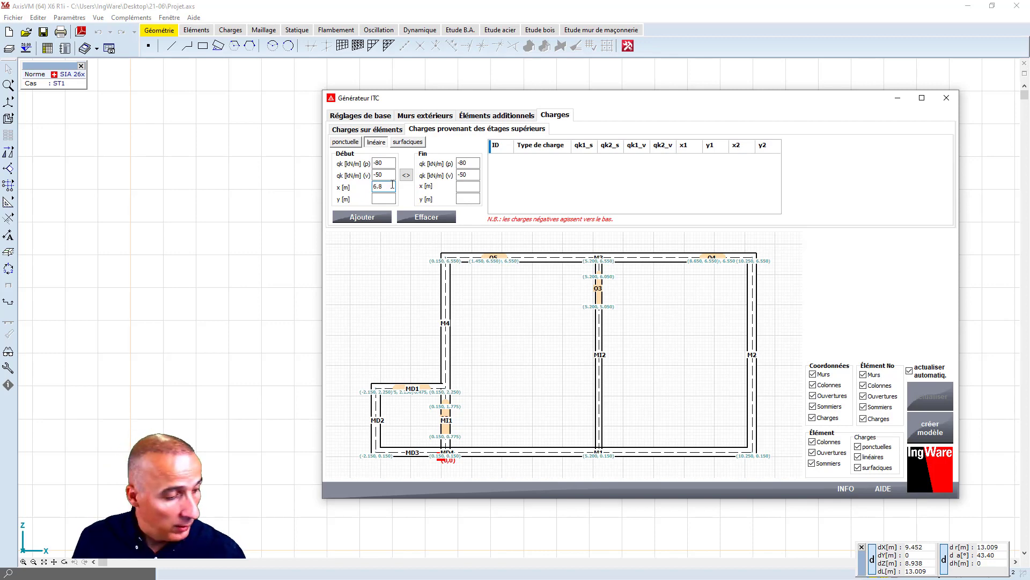
pyautogui.press('Tab')
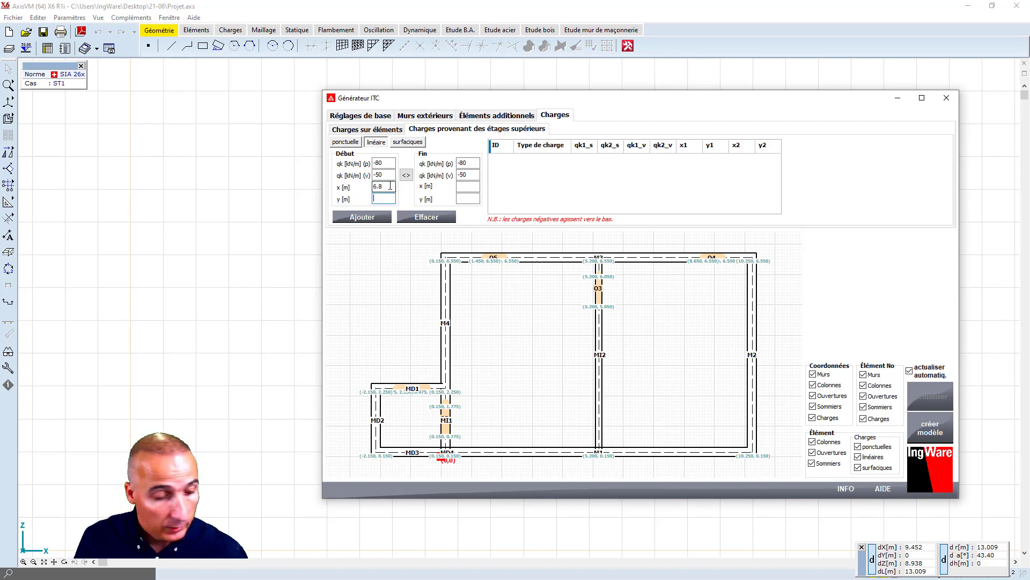
pyautogui.write('3')
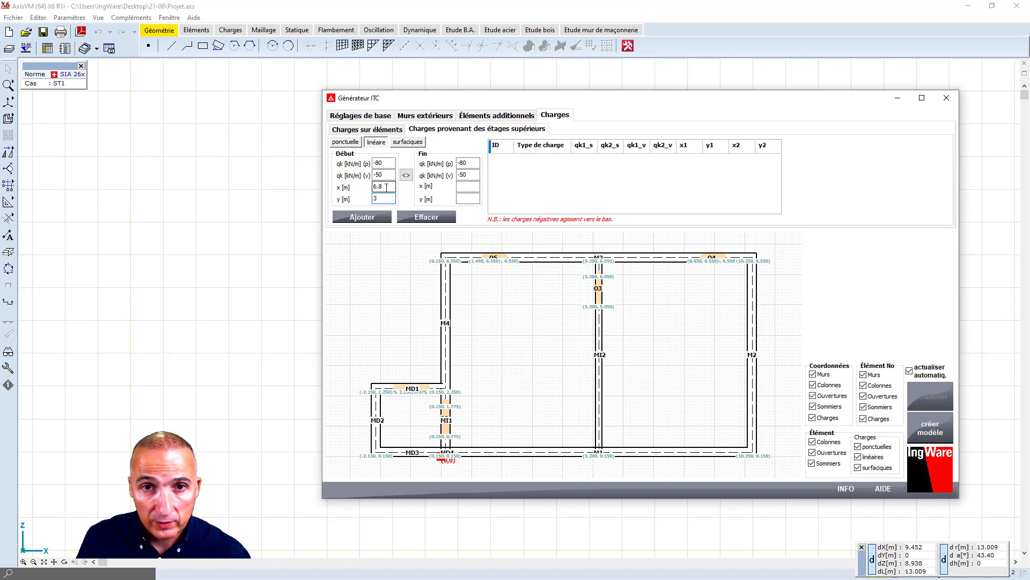
pyautogui.moveTo(386, 187); pyautogui.dragTo(363, 188)
pyautogui.write('0.1')
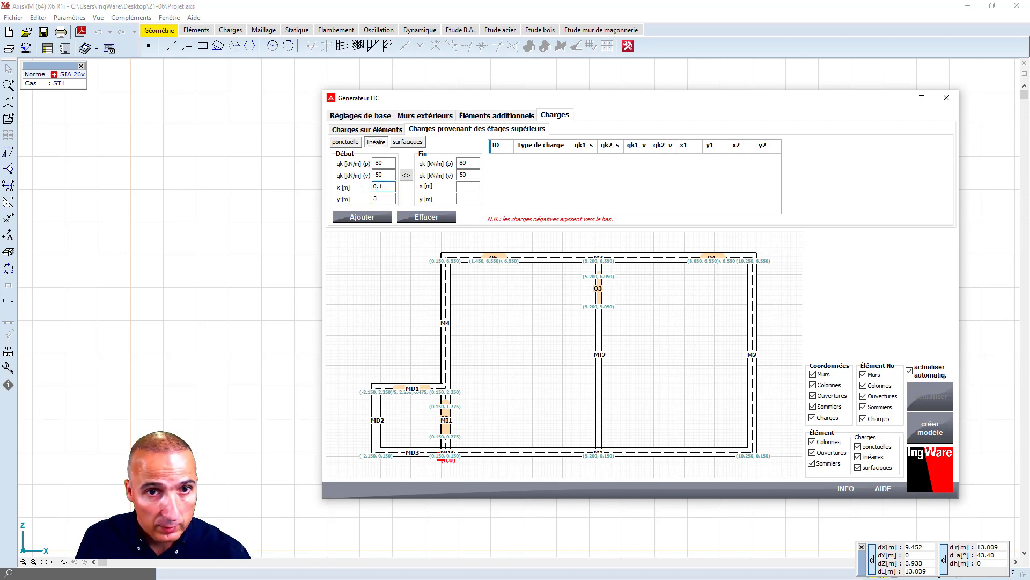
pyautogui.write('5')
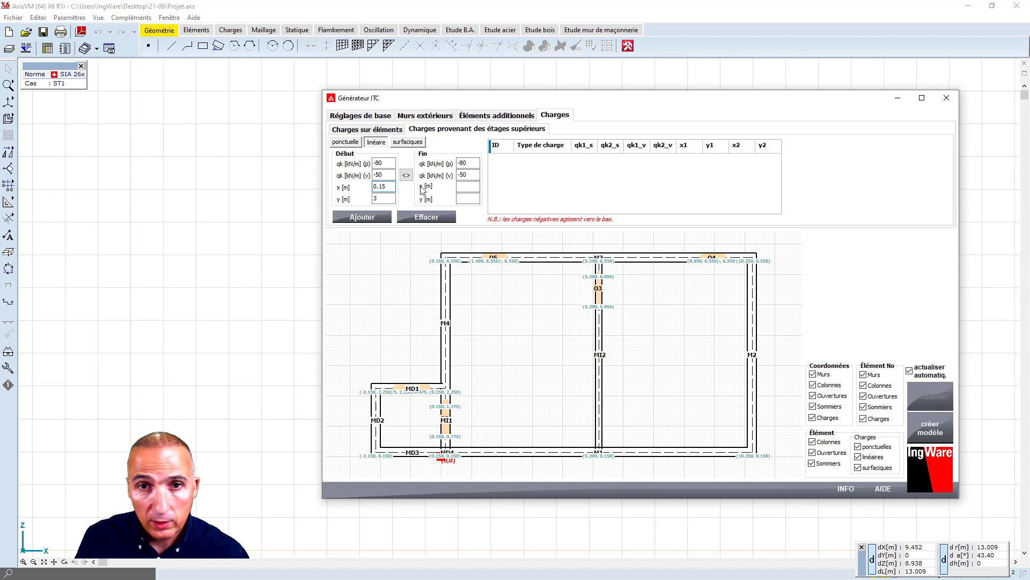
# - Set the linear load's end point to x = 6.8 m and y = 3 m, and add the load
pyautogui.click(470, 187)
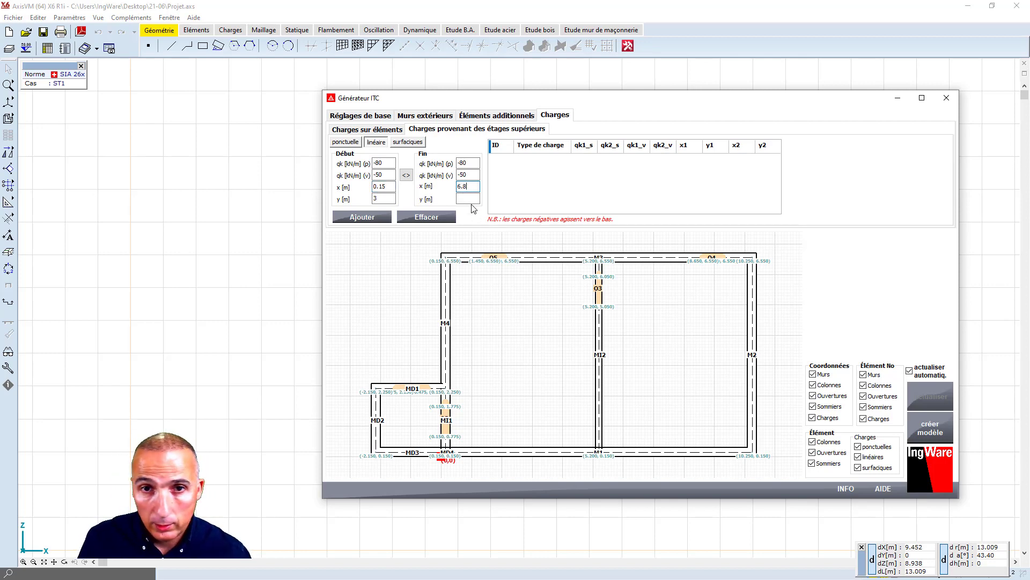
pyautogui.click(468, 199)
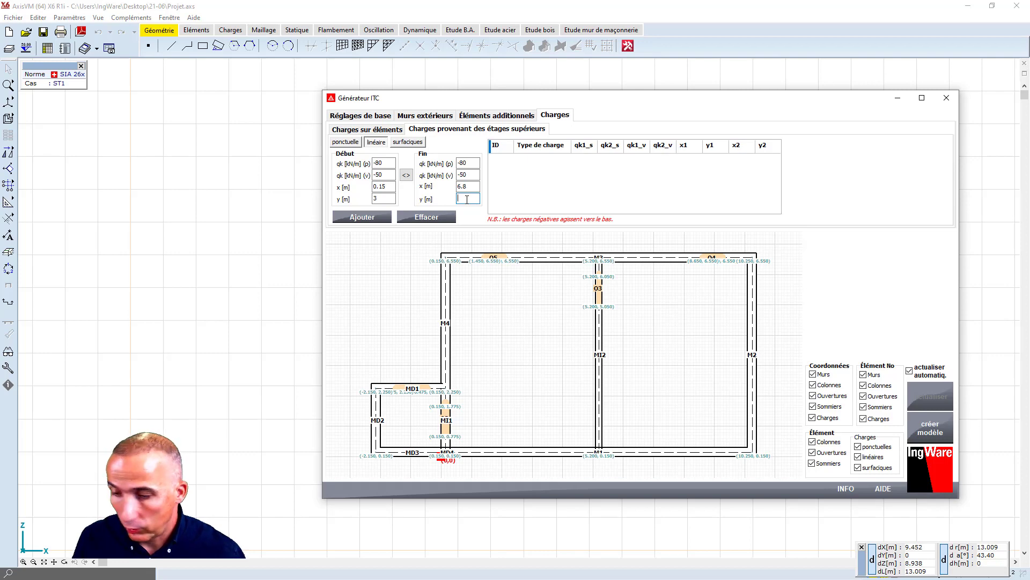
pyautogui.write('3')
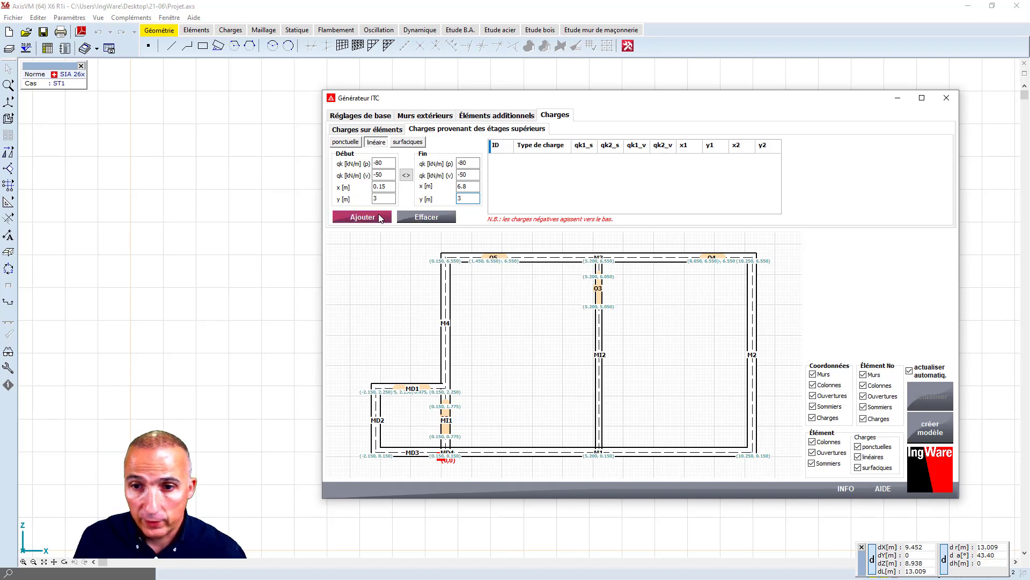
pyautogui.click(362, 217)
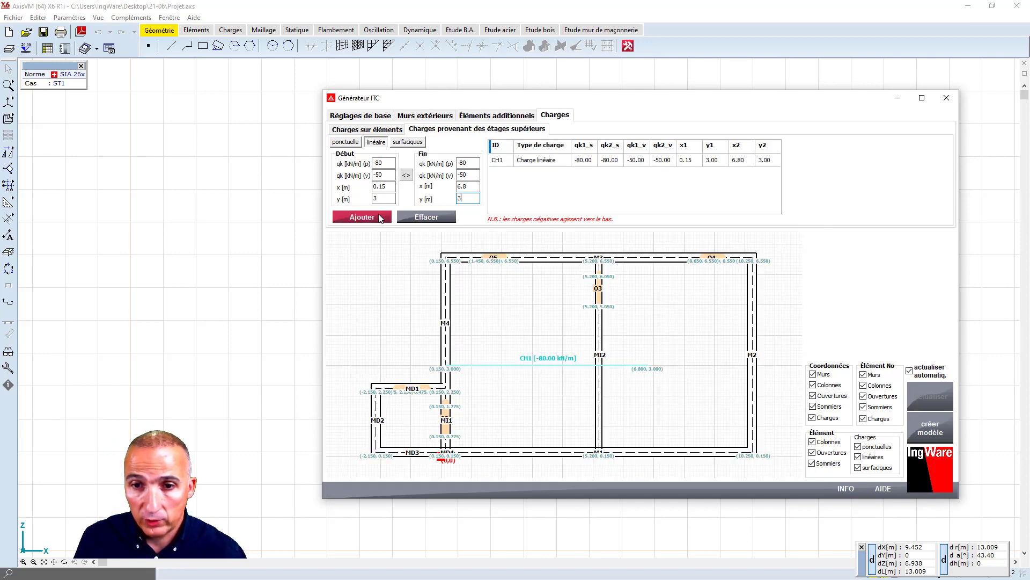
# - Add a second linear load of -80 and -50 kN/m from (6.8, 3) to (6.8, 0.15), and generate the model
pyautogui.click(407, 176)
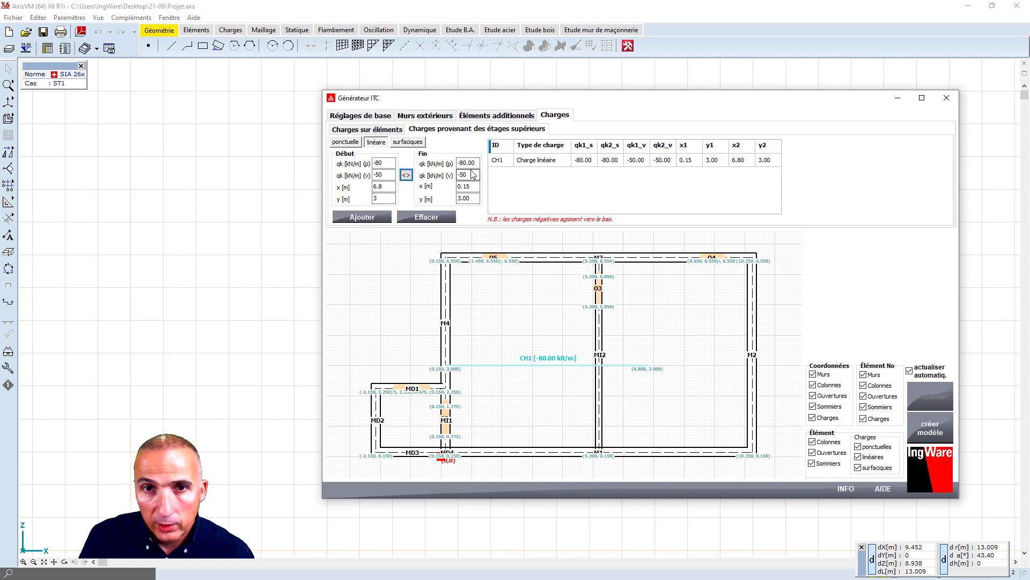
pyautogui.moveTo(472, 187); pyautogui.dragTo(446, 185)
pyautogui.write('6.8')
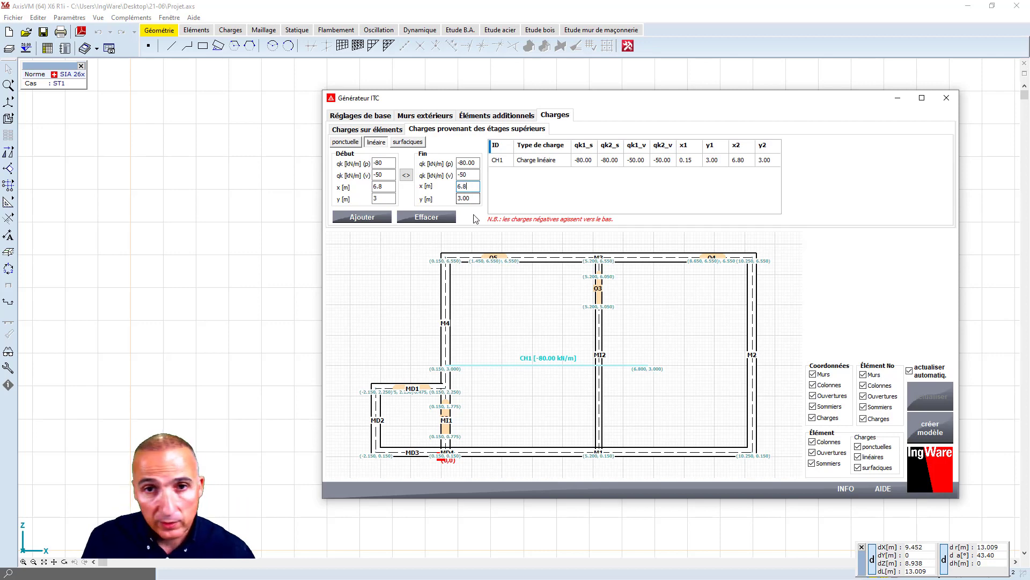
pyautogui.moveTo(473, 198); pyautogui.dragTo(453, 200)
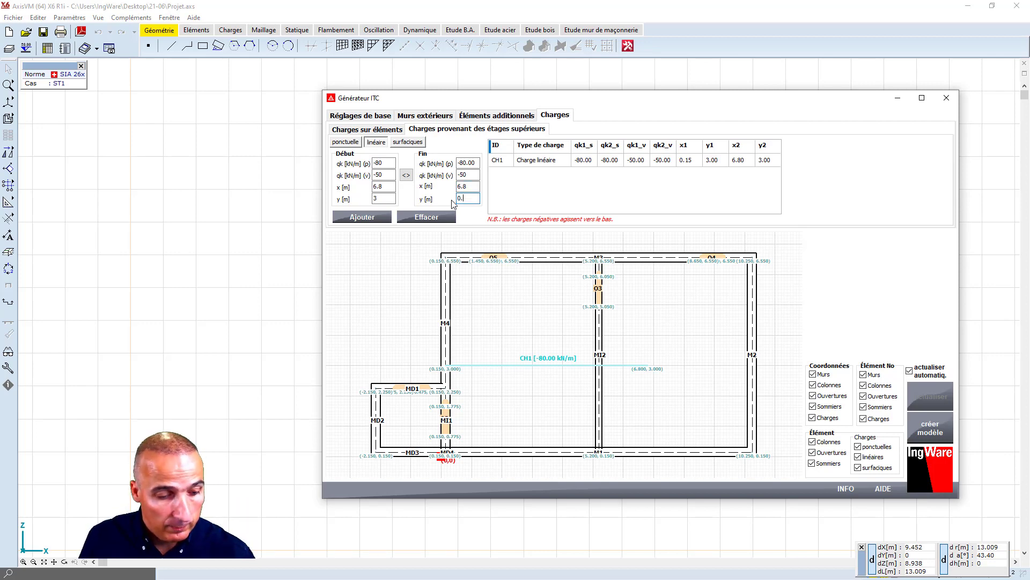
pyautogui.write('0.15')
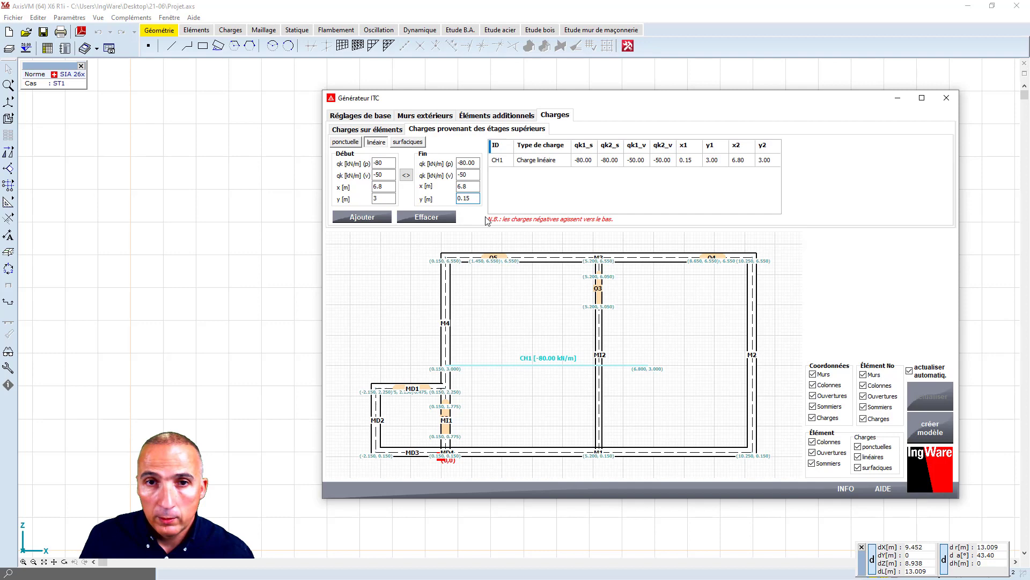
pyautogui.click(378, 217)
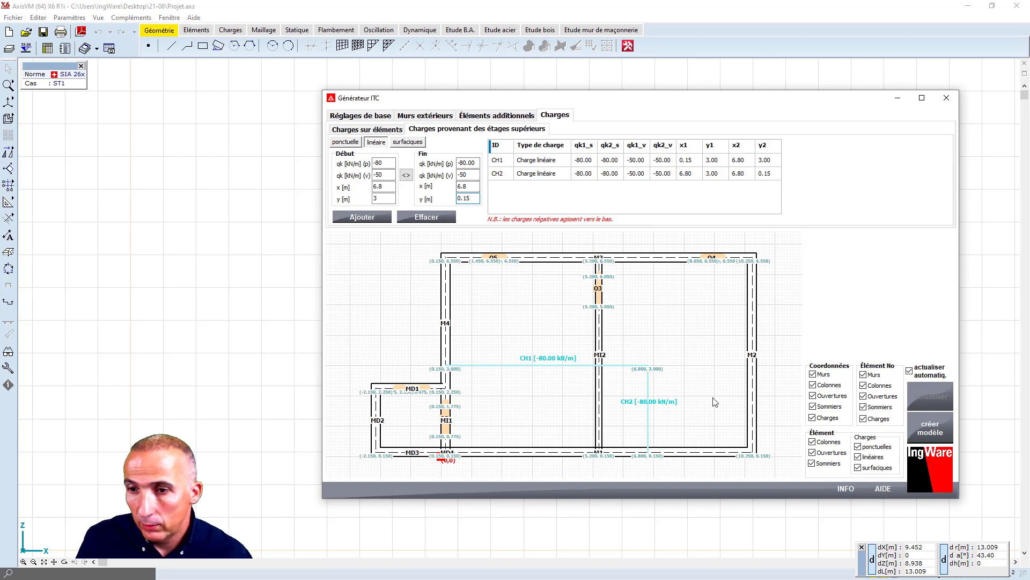
pyautogui.click(930, 429)
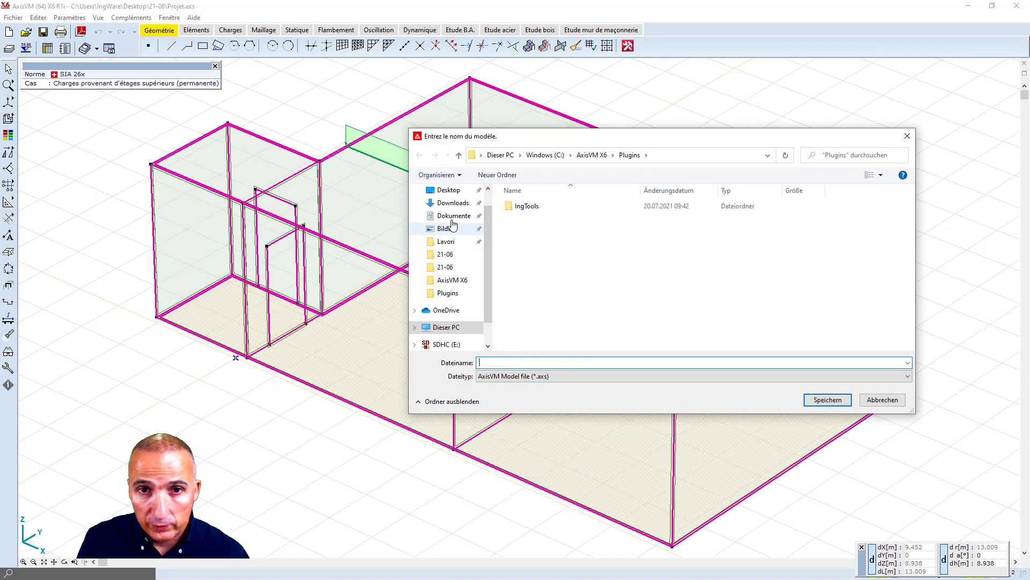
# - Try to save the generated model on the Desktop as 21-06
pyautogui.click(453, 191)
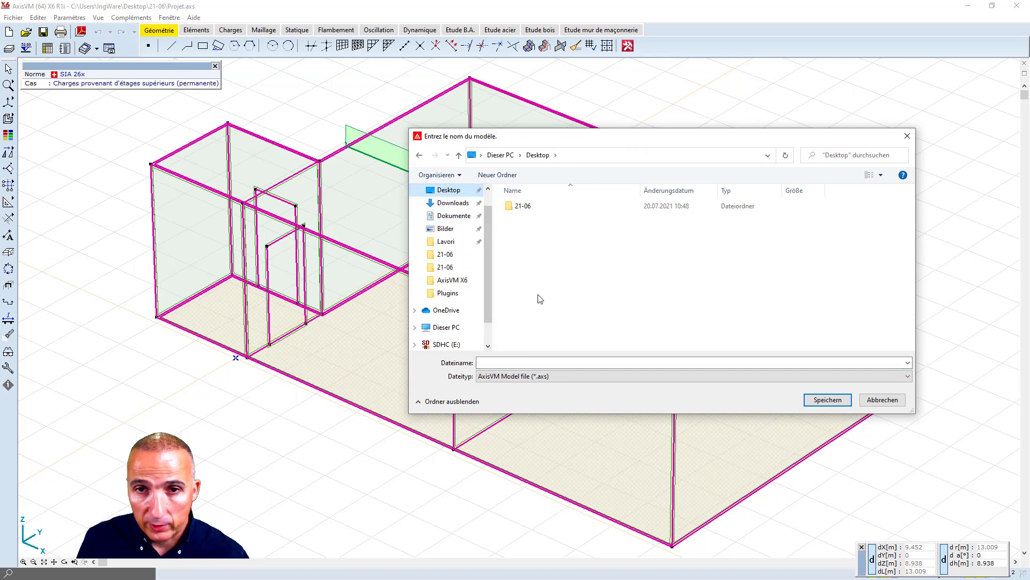
pyautogui.click(505, 363)
pyautogui.write('2')
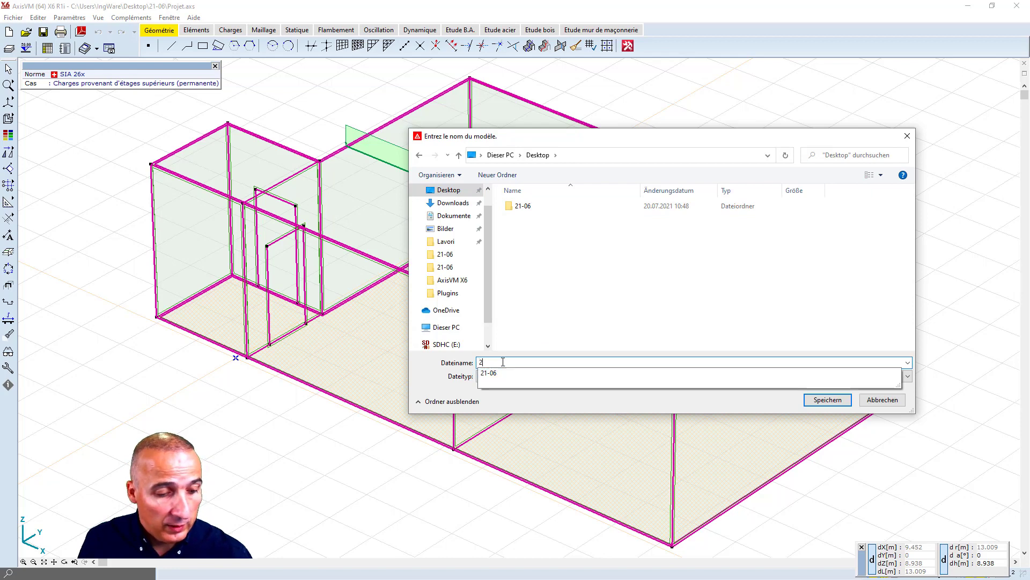
pyautogui.write('1-0')
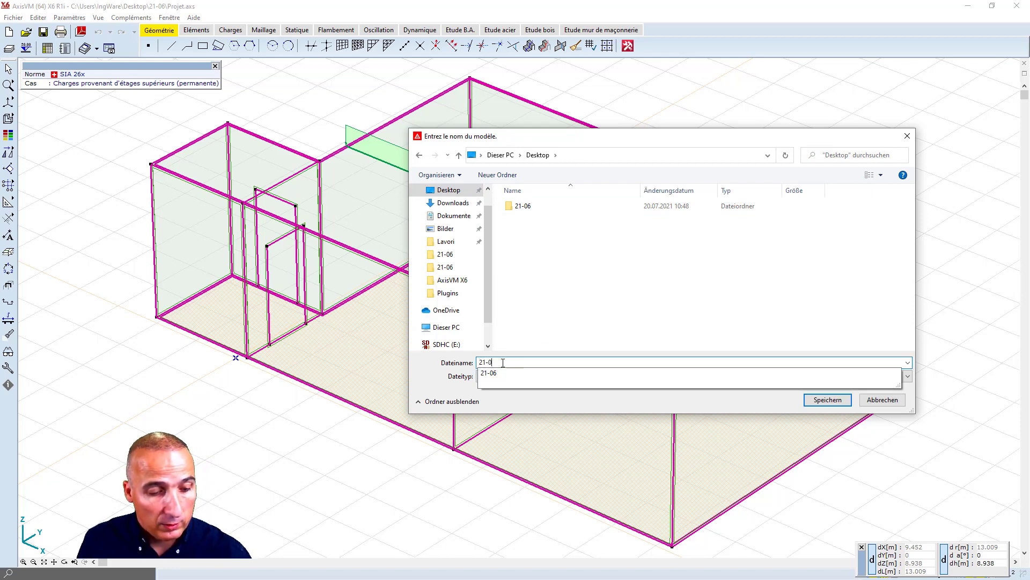
pyautogui.write('6')
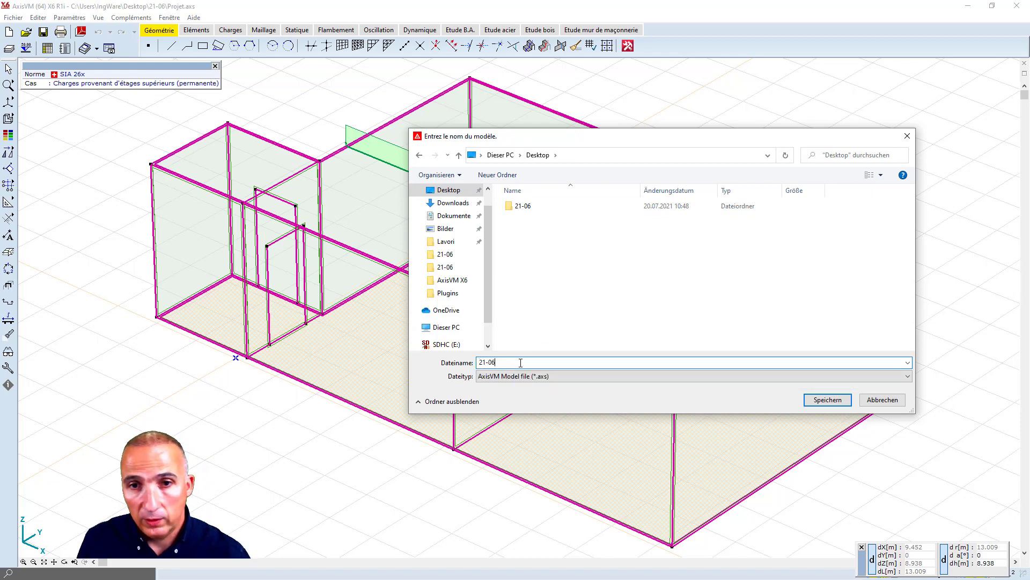
pyautogui.click(828, 400)
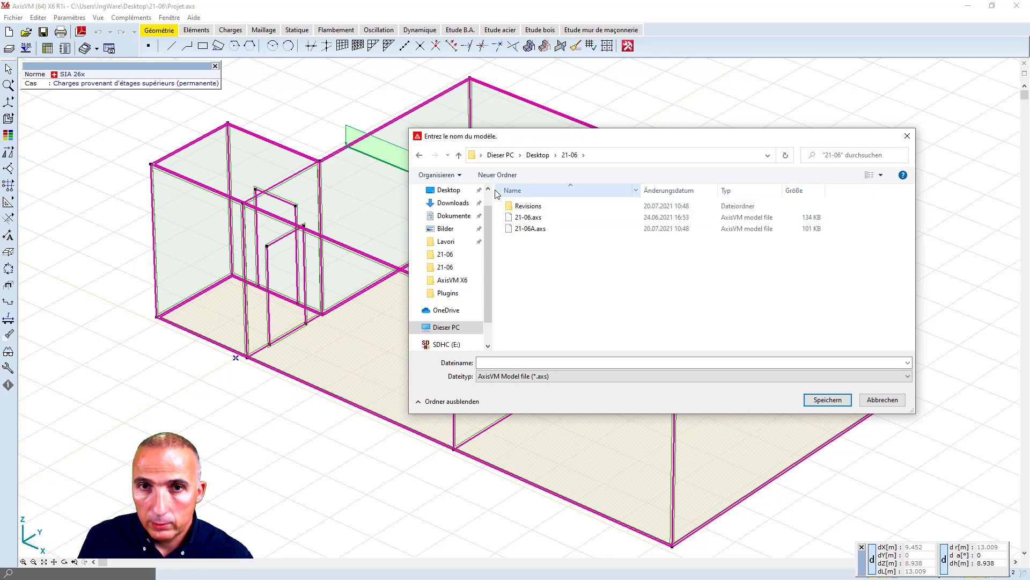
pyautogui.click(538, 155)
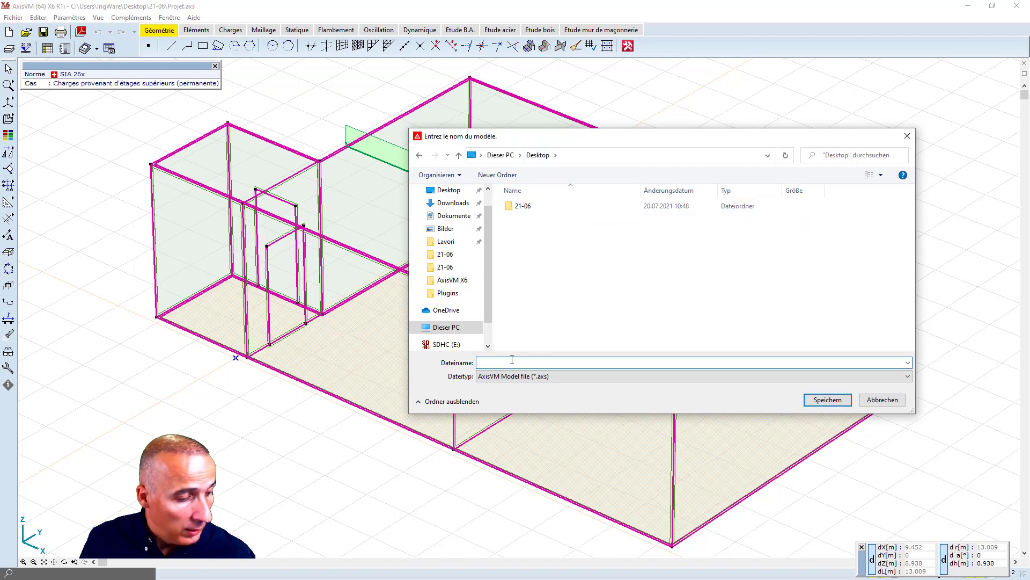
pyautogui.write('21-')
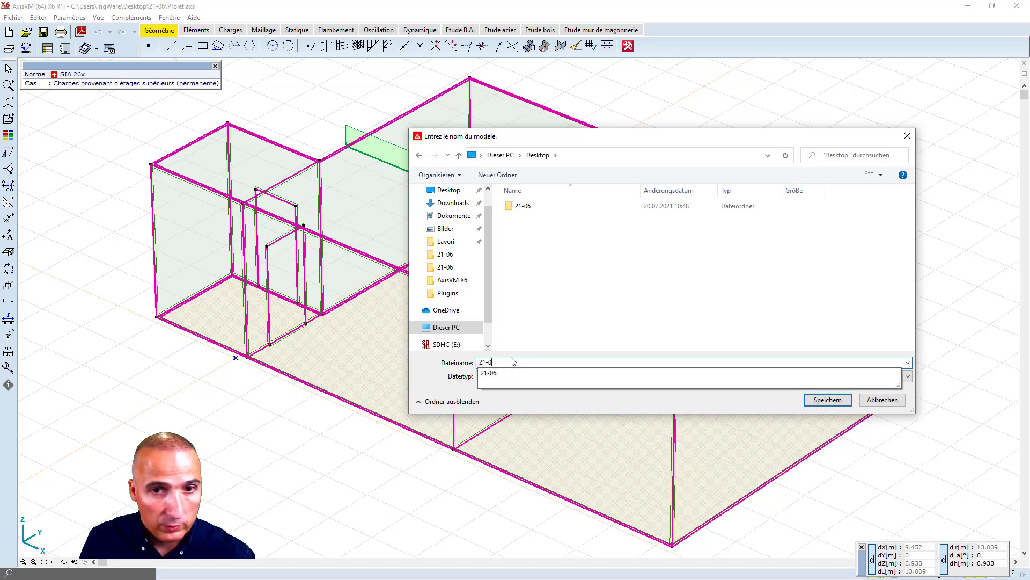
pyautogui.write('06')
pyautogui.click(838, 406)
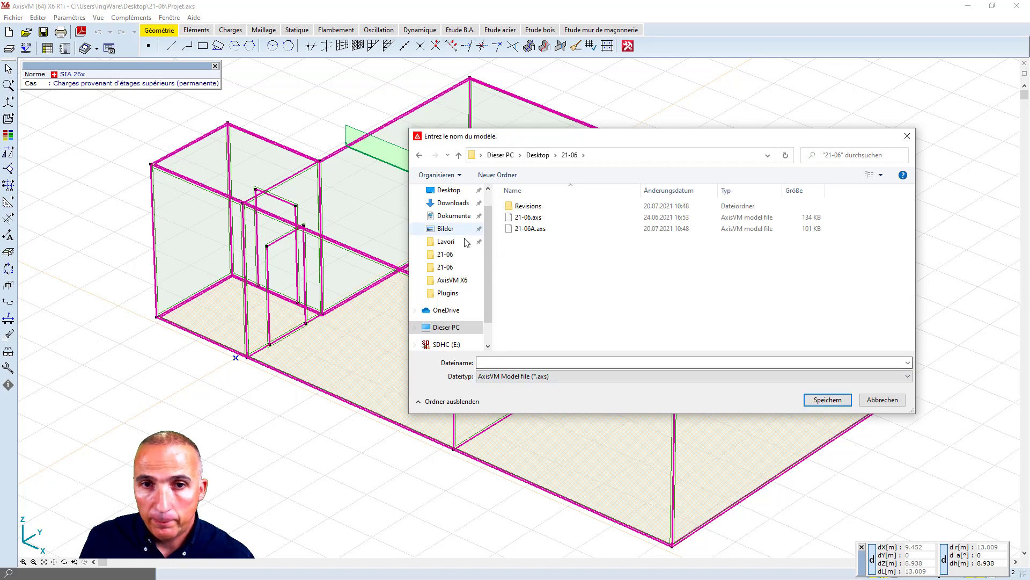
# - Save the generated model as 21-06 in the Downloads folder
pyautogui.click(453, 203)
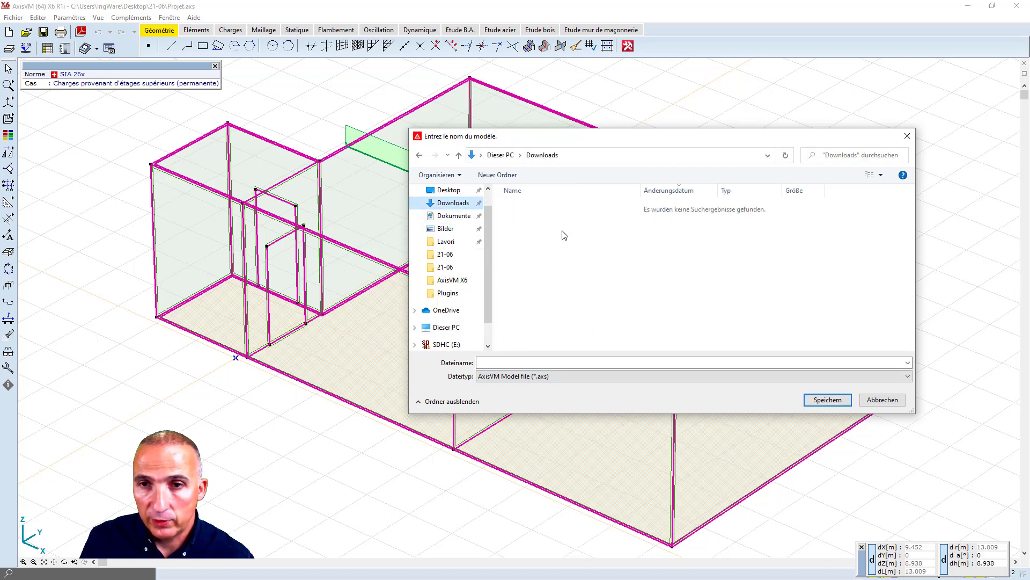
pyautogui.click(516, 361)
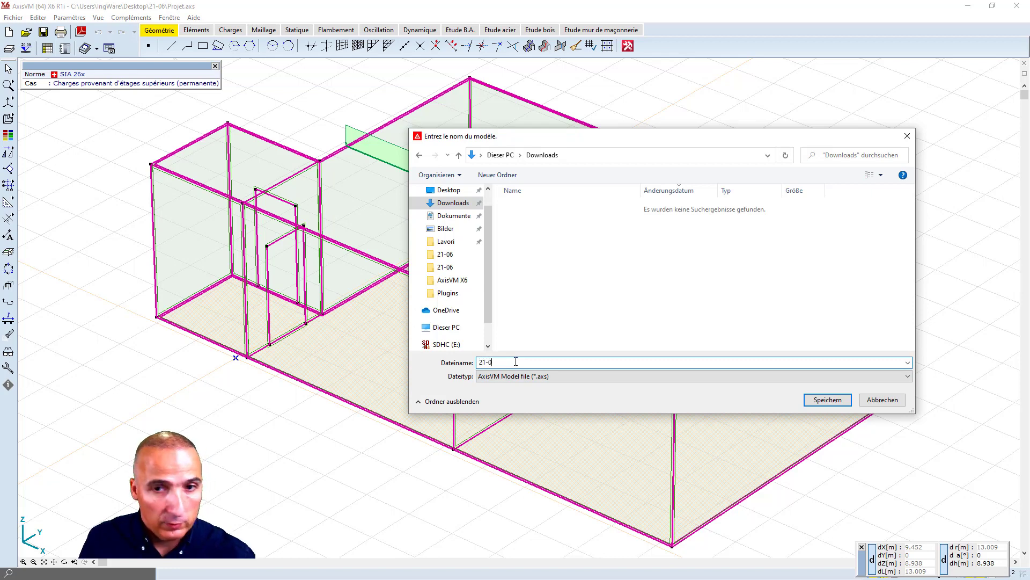
pyautogui.click(827, 400)
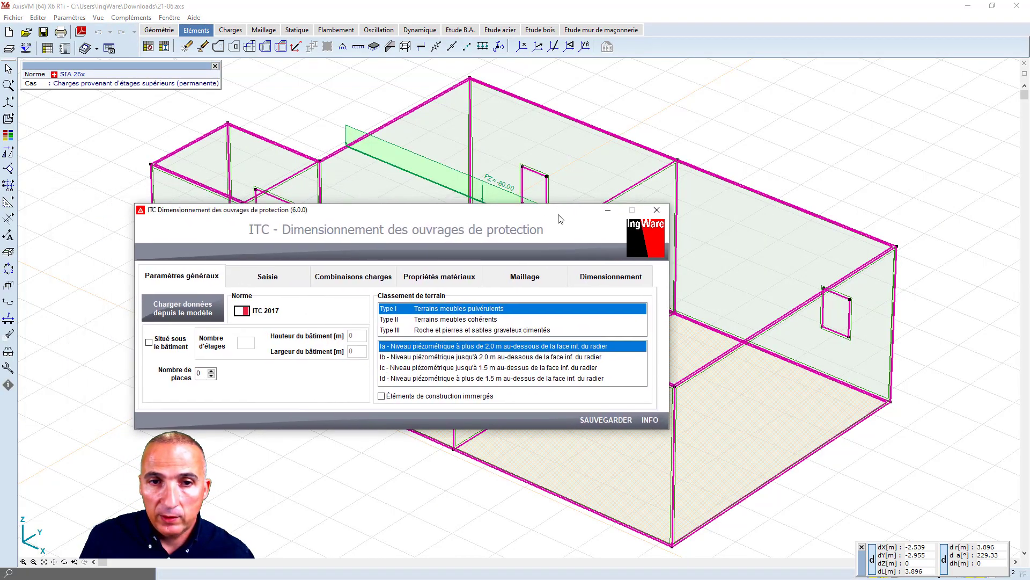
# - Mark the shelter as located under the building and set the number of places to 20
pyautogui.moveTo(644, 215); pyautogui.dragTo(816, 167)
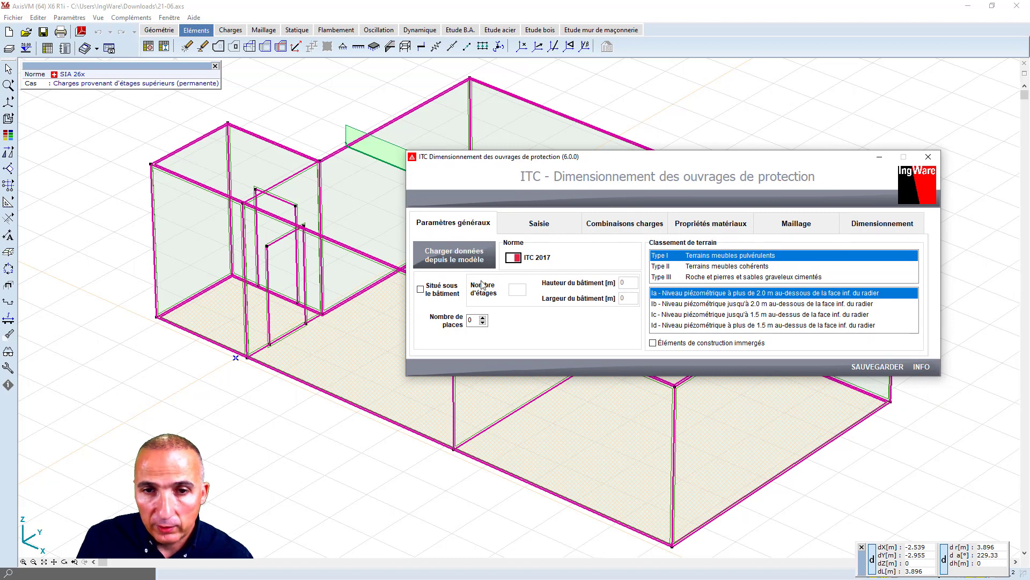
pyautogui.click(421, 290)
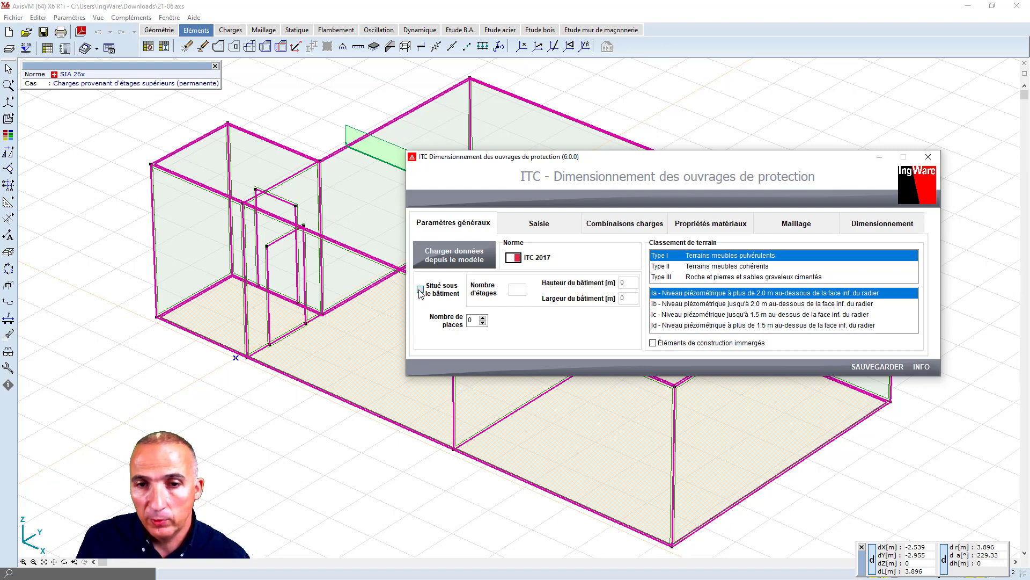
pyautogui.moveTo(476, 320); pyautogui.dragTo(459, 322)
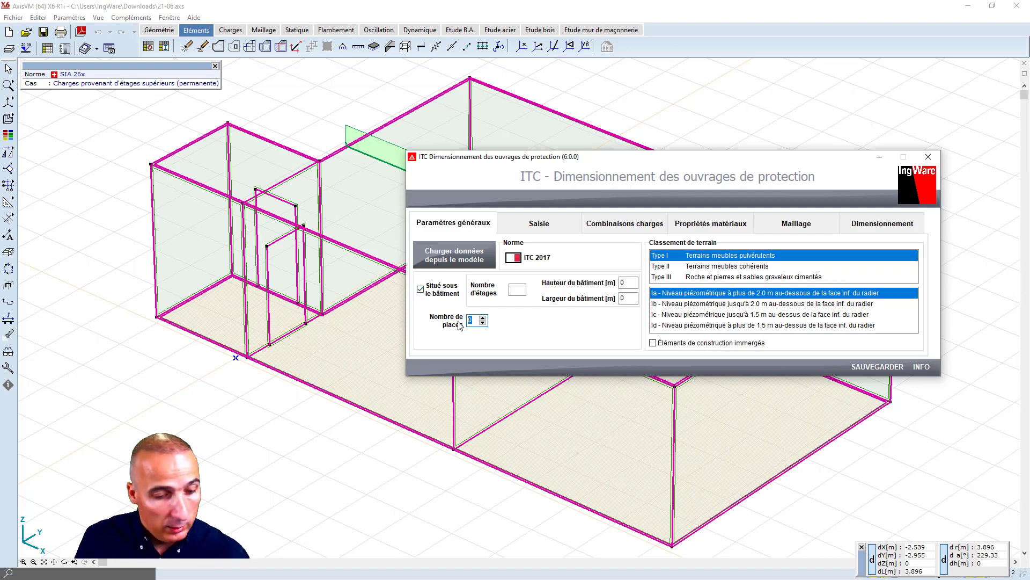
pyautogui.write('20')
# - Set the building's number of floors to 3 and its height to 9 m
pyautogui.click(518, 289)
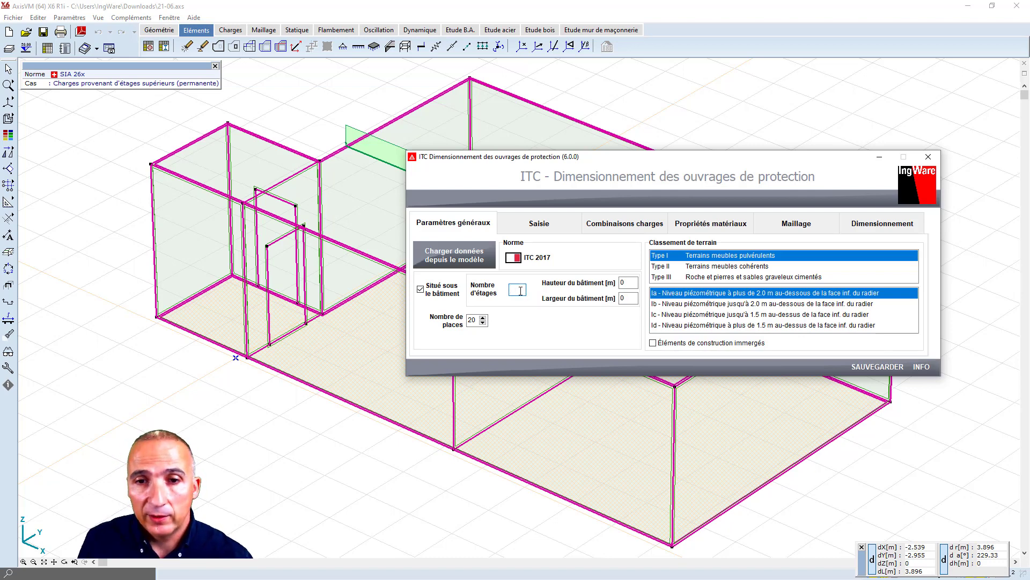
pyautogui.write('3')
pyautogui.press('Tab')
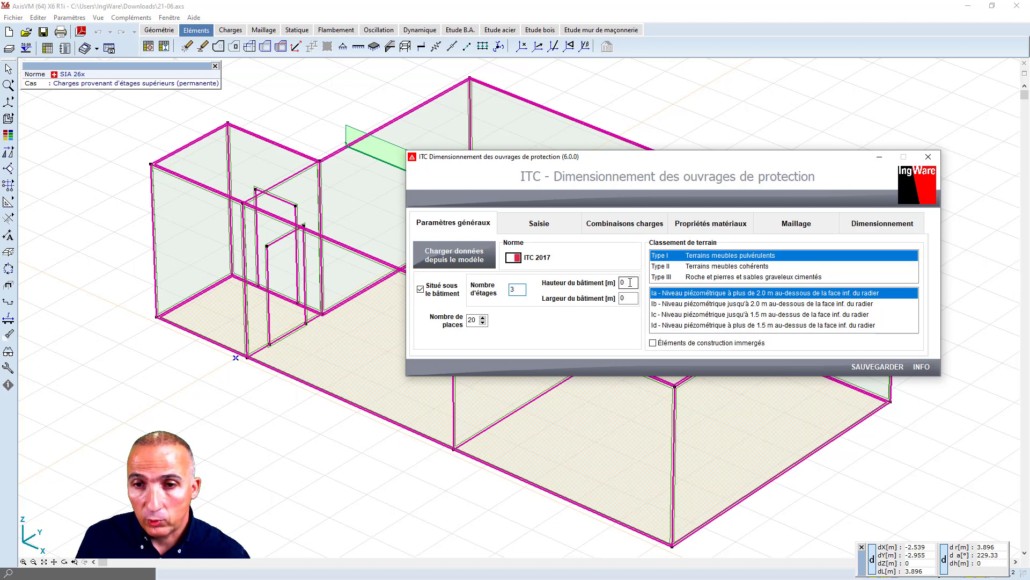
pyautogui.write('9')
pyautogui.press('Tab')
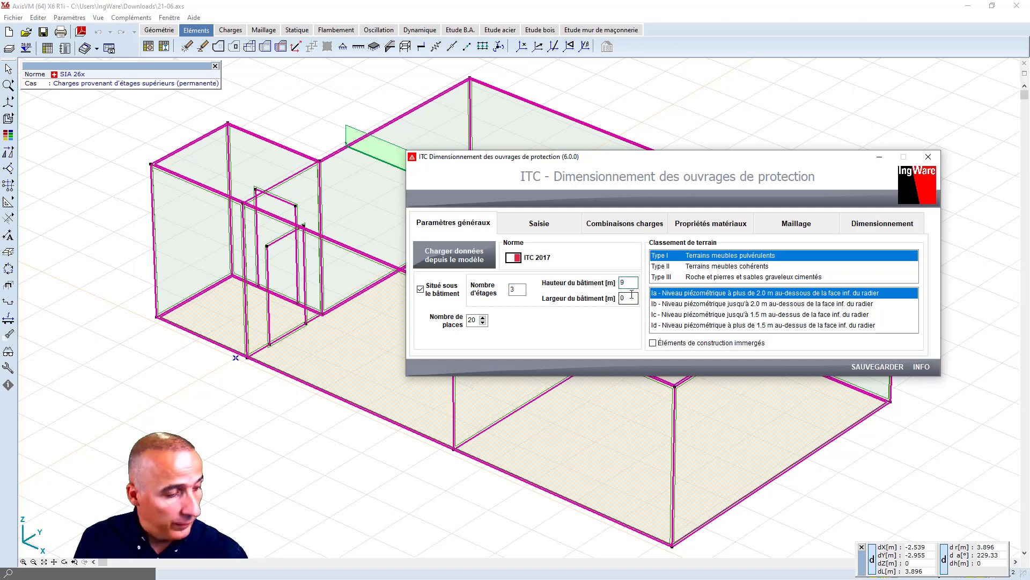
# - Set the building's width to 12 m and choose ground class Ib, water table up to 2.0 m below the raft's underside
pyautogui.write('12')
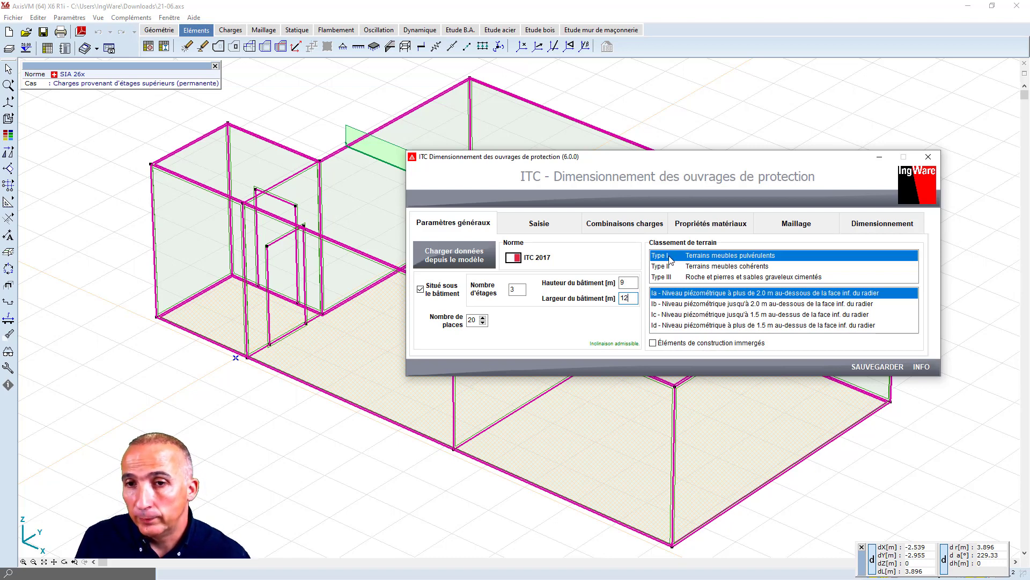
pyautogui.click(675, 304)
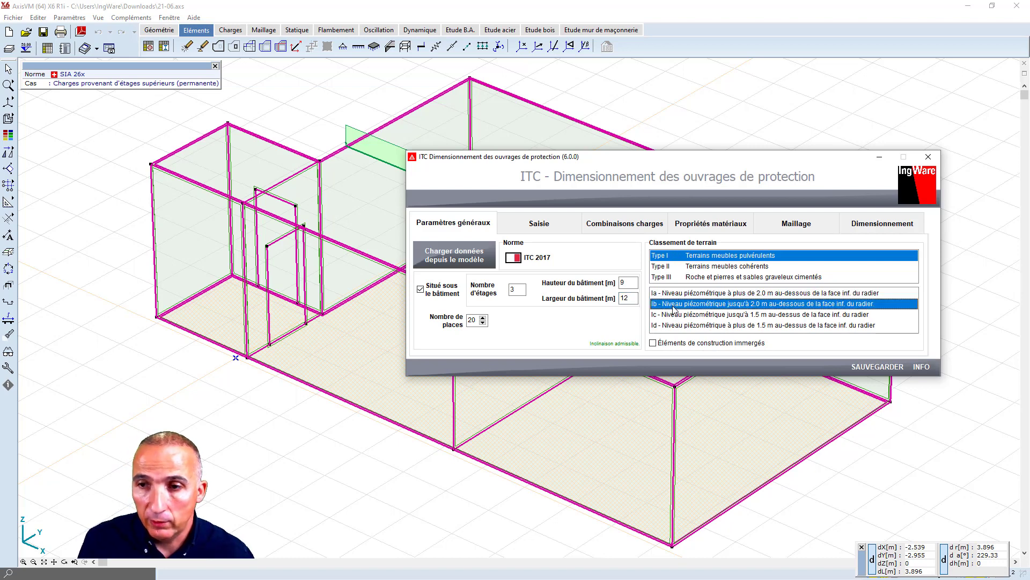
# - Load all the model's raft, wall and slab elements into the shelter design input by selecting everything in the model
pyautogui.click(541, 228)
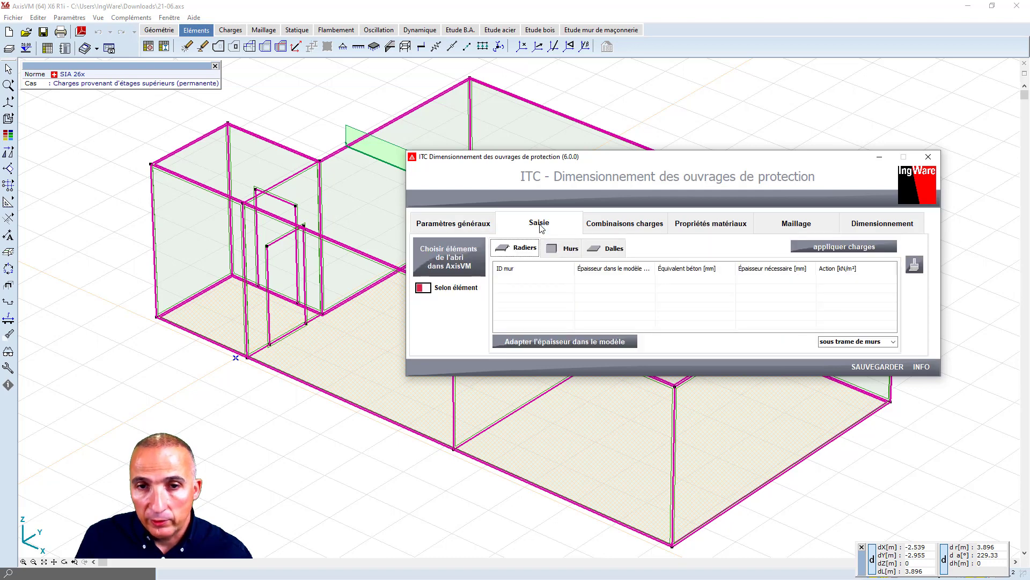
pyautogui.click(460, 261)
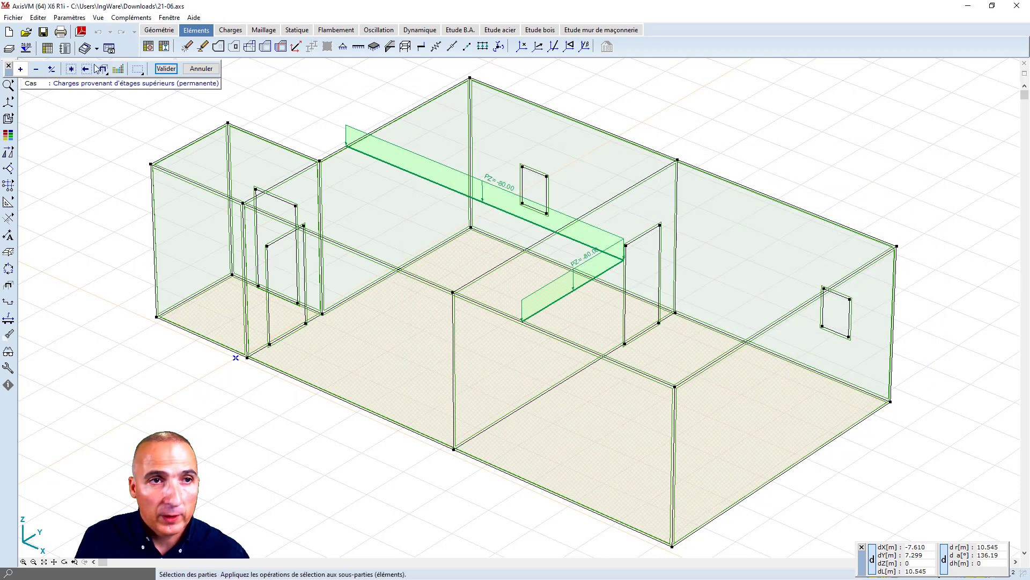
pyautogui.click(72, 69)
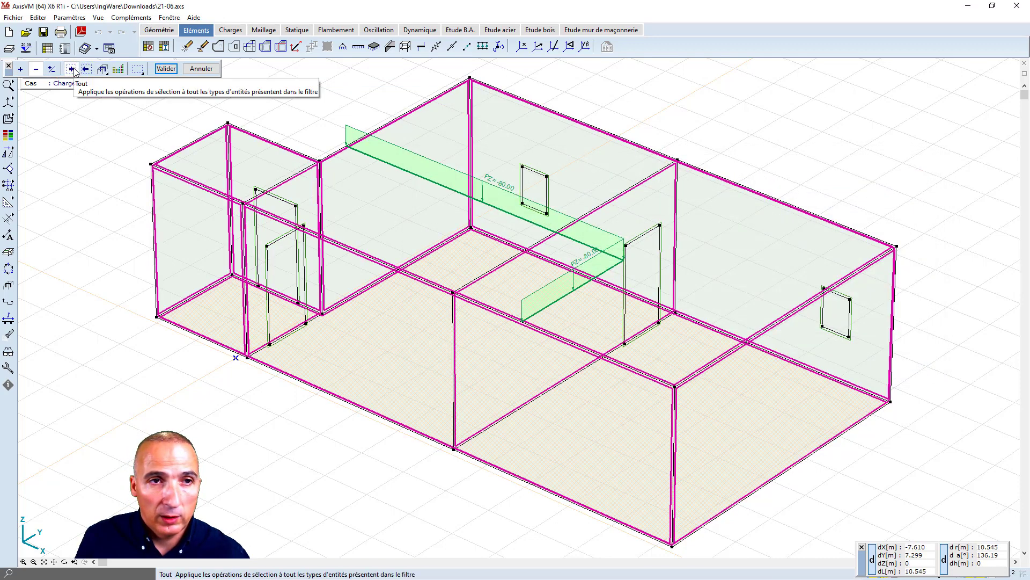
pyautogui.click(166, 68)
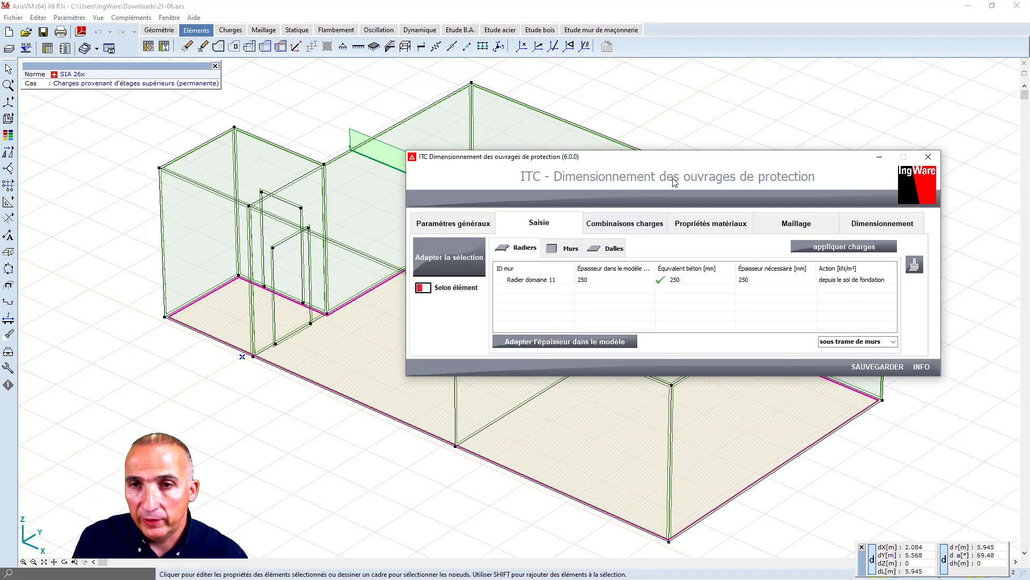
pyautogui.moveTo(684, 165); pyautogui.dragTo(643, 164)
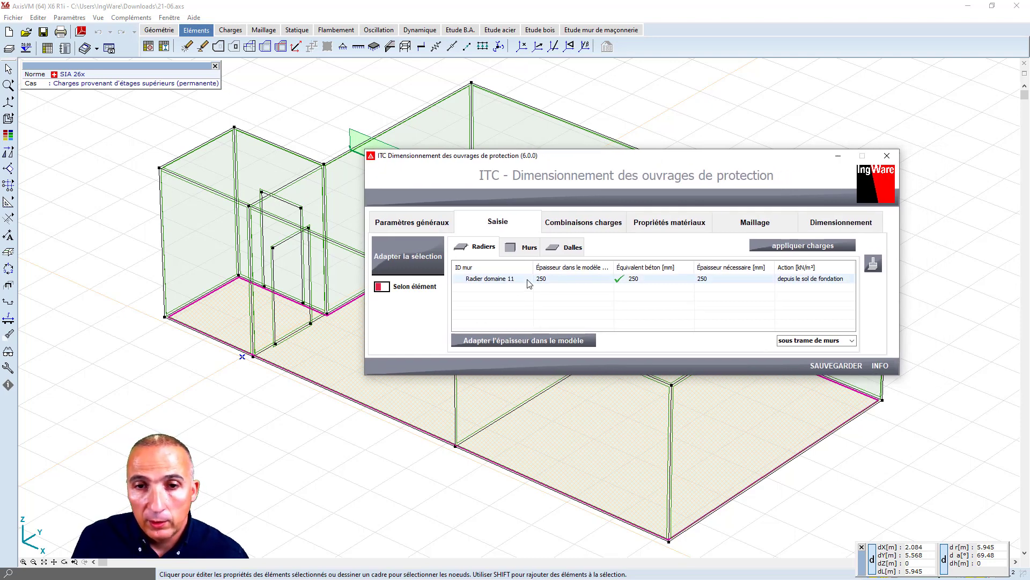
# - Classify wall domain 1 as an airlock wall (Mur du sas) and base its action on an expansion volume
pyautogui.click(525, 248)
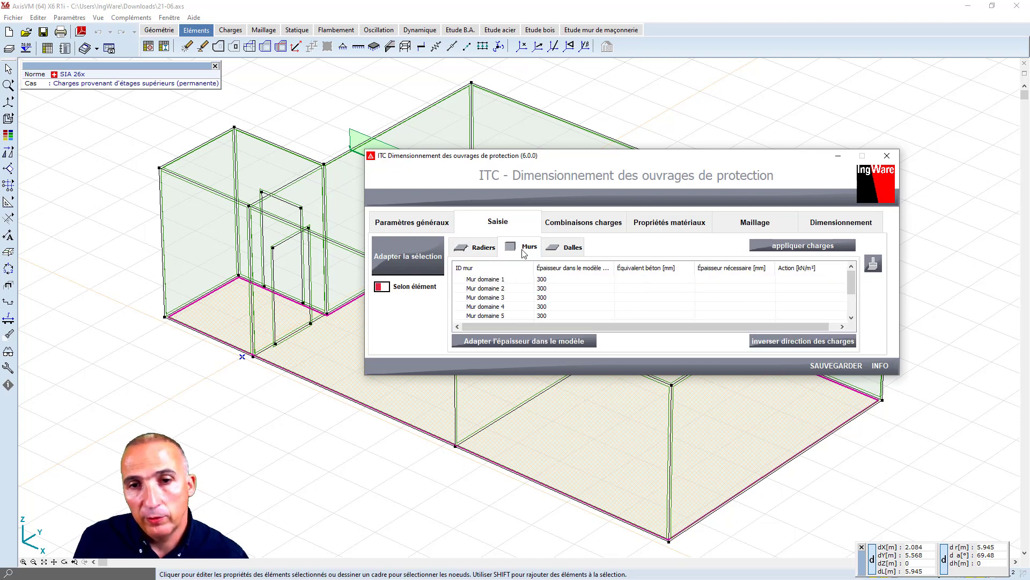
pyautogui.click(507, 279)
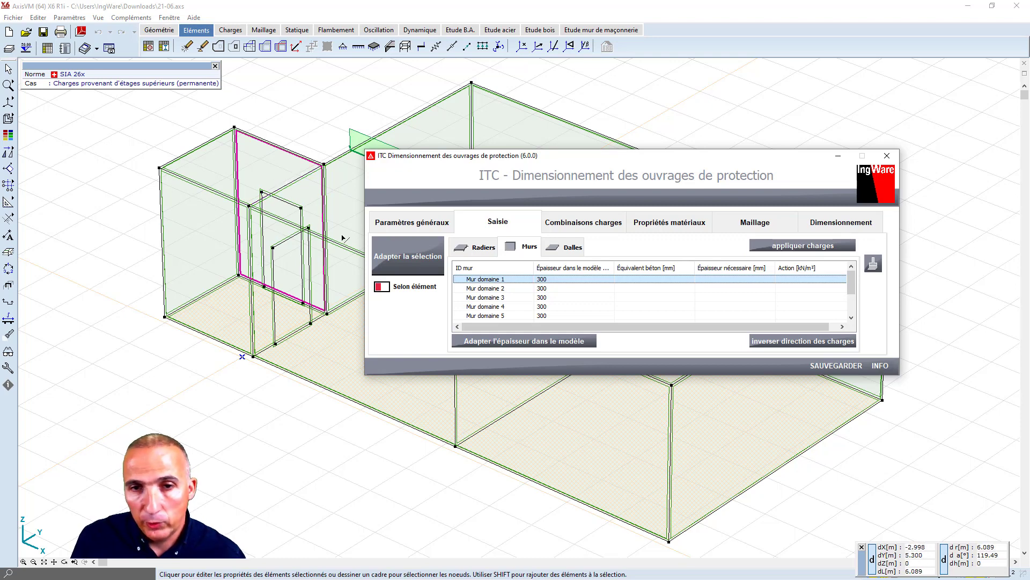
pyautogui.doubleClick(523, 281)
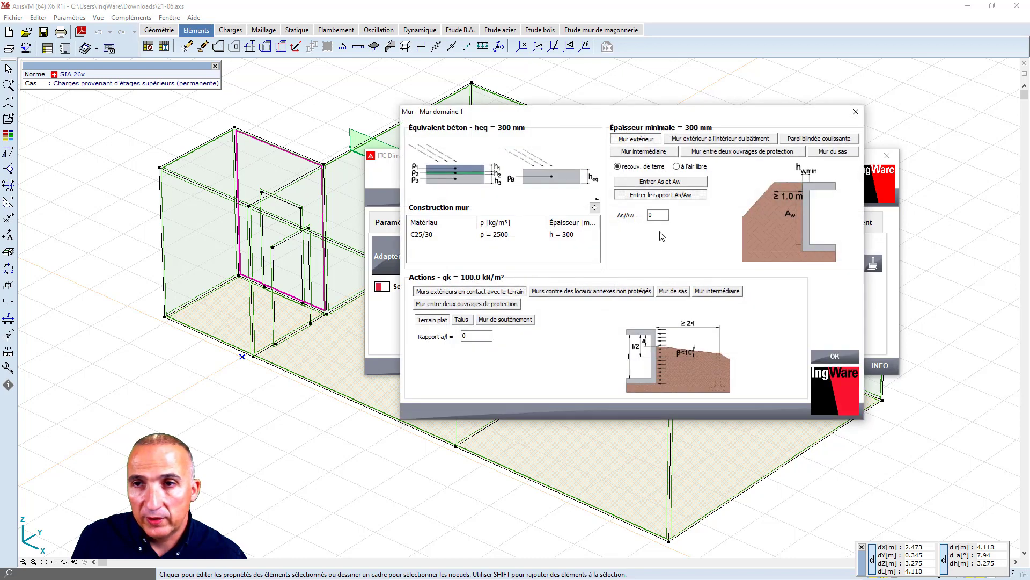
pyautogui.click(834, 153)
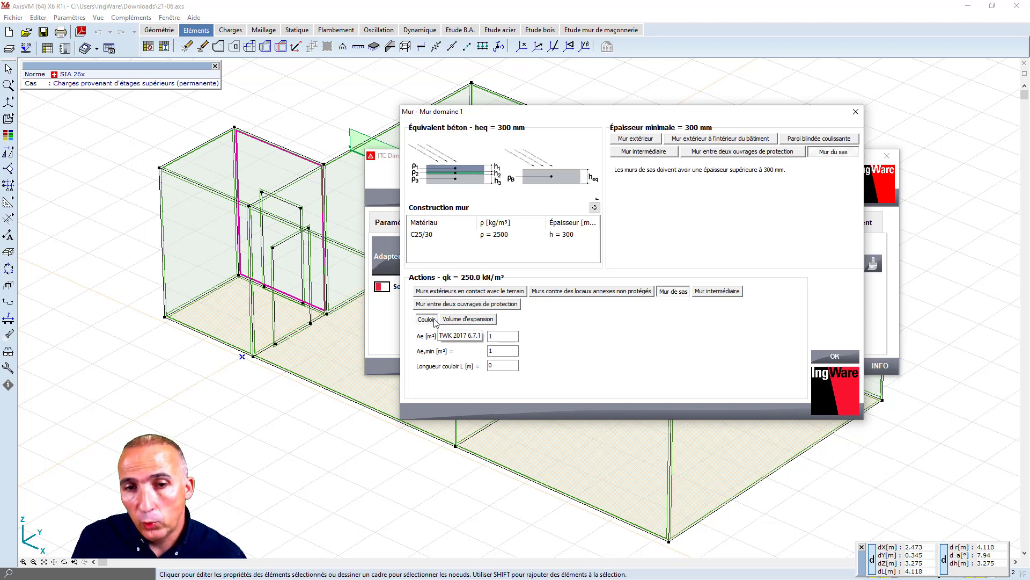
pyautogui.click(466, 320)
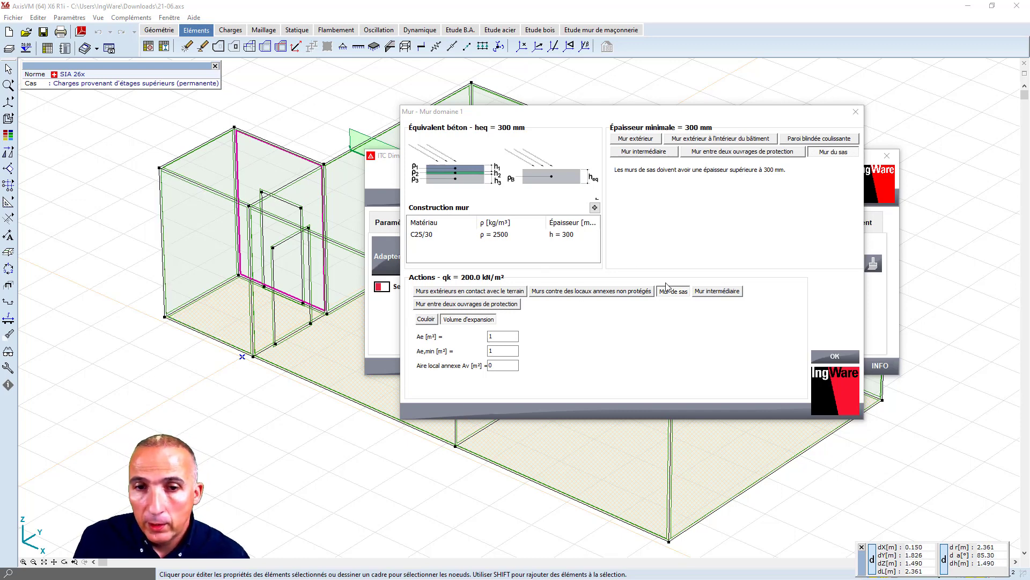
# - Set wall domain 1's expansion volume data to Ae 4.5 m², Ae,min 2.1 m² and adjoining room area Av 30 m²
pyautogui.click(497, 336)
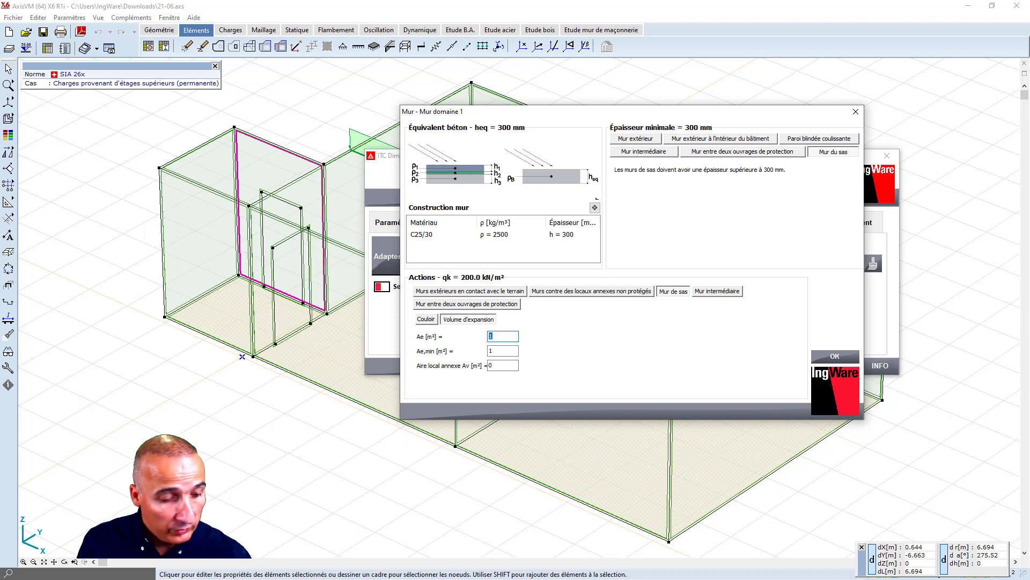
pyautogui.write('4.5')
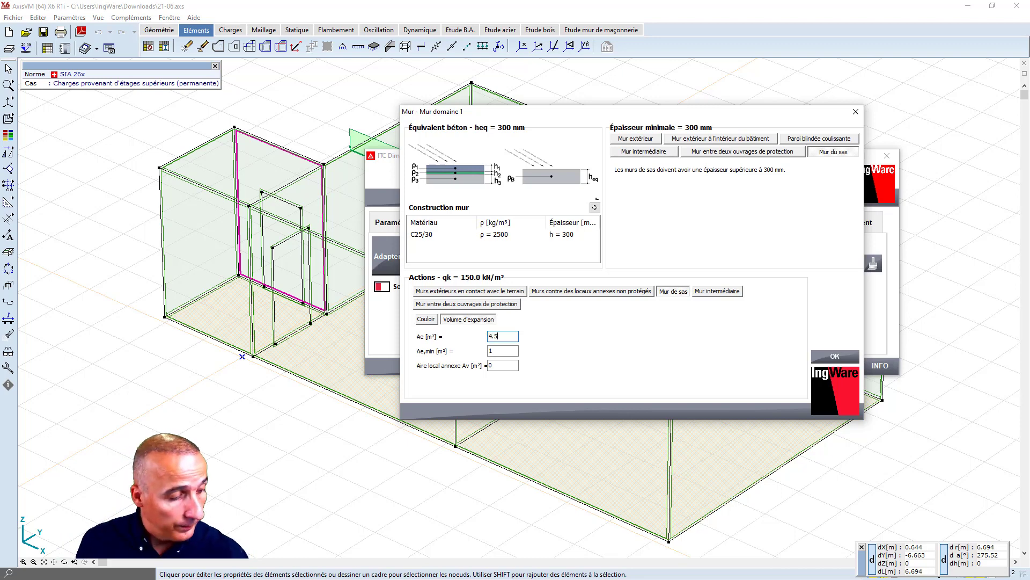
pyautogui.press('Tab')
pyautogui.write('2.1')
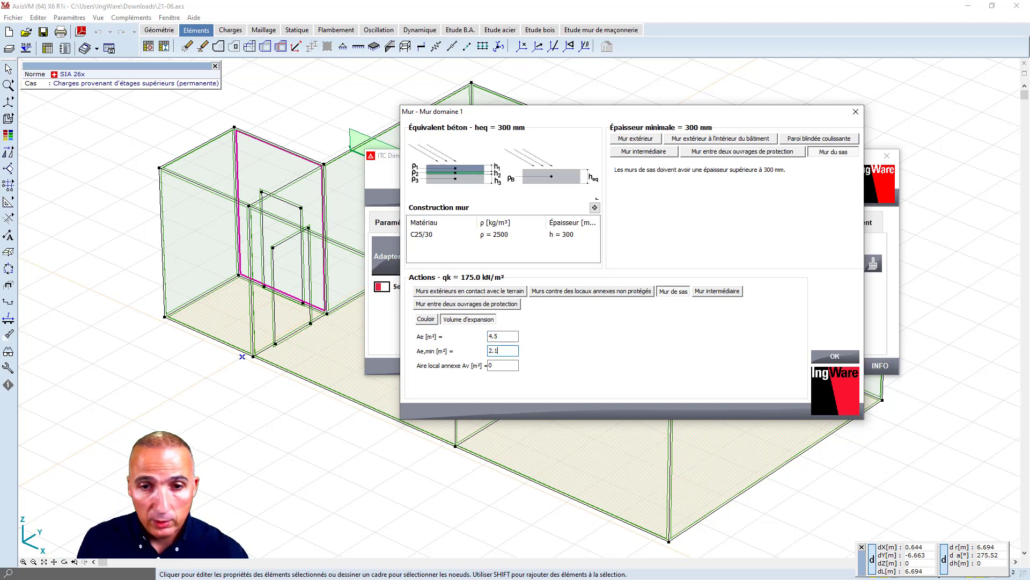
pyautogui.press('Tab')
pyautogui.write('30')
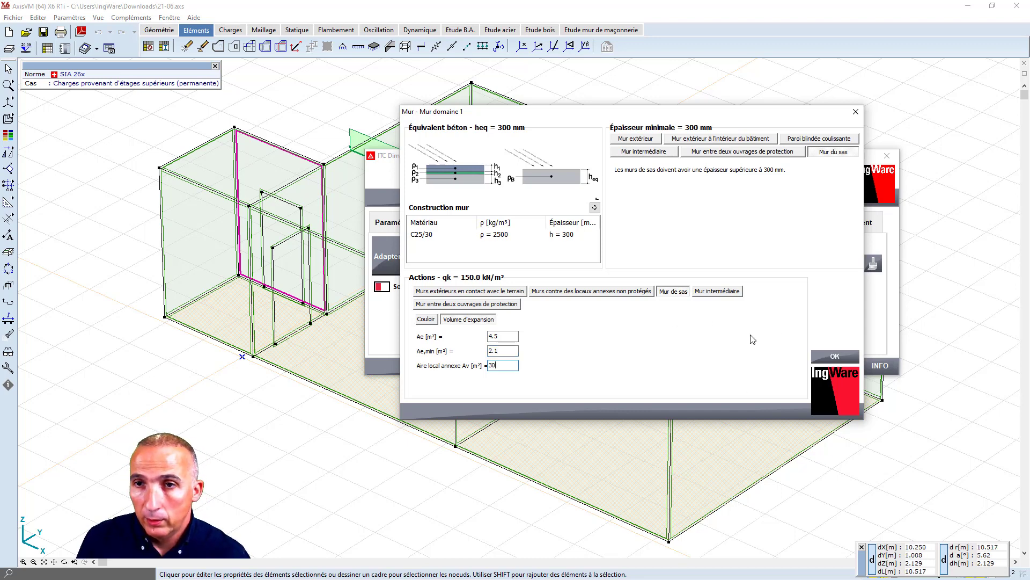
pyautogui.click(835, 358)
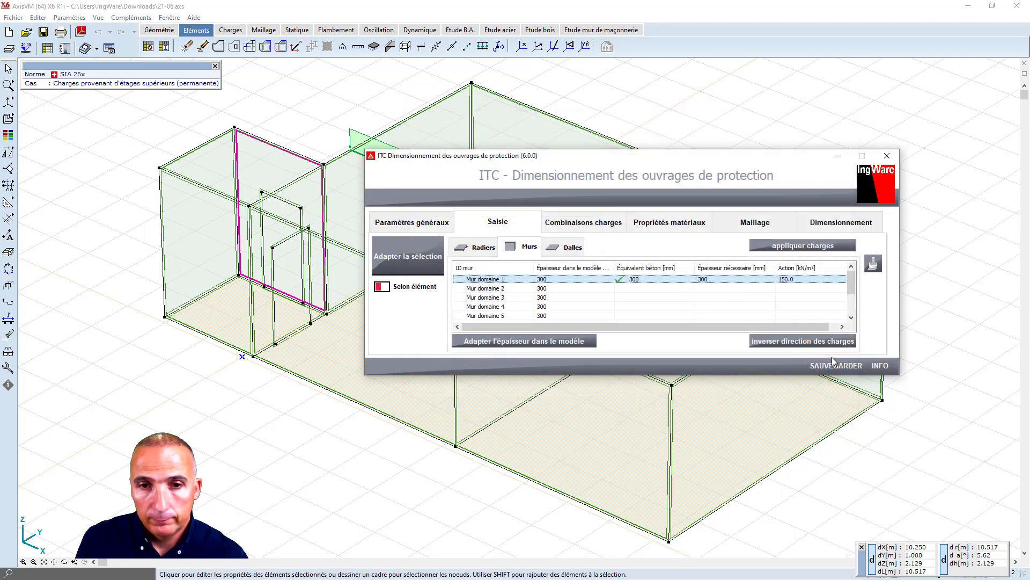
# - Examine the corridor and anteroom diagrams explaining Ae, Ae,min, L and Av on the slide, and return to the ITC design
pyautogui.click(524, 341)
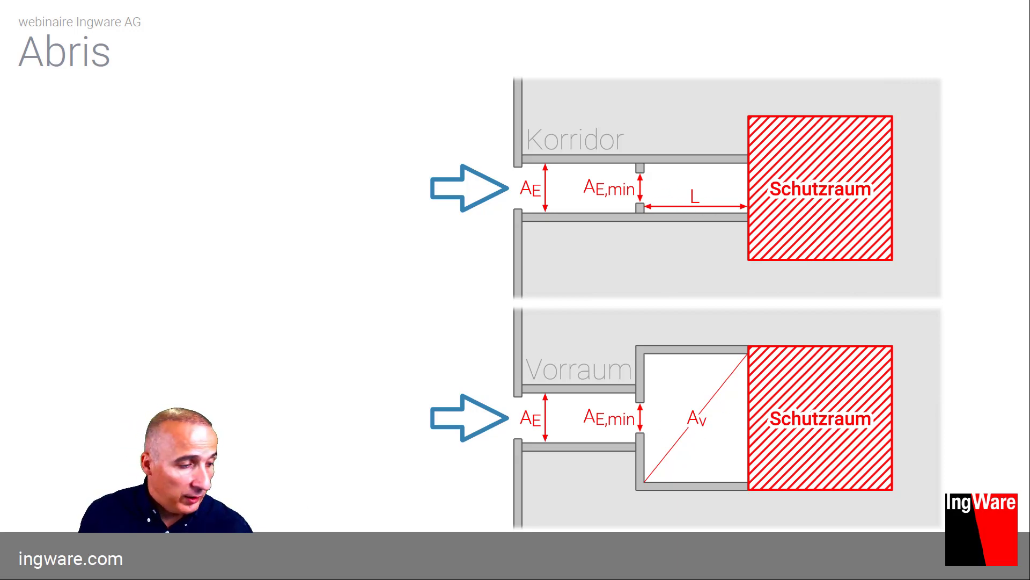
pyautogui.hotkey('alt', 'Tab')
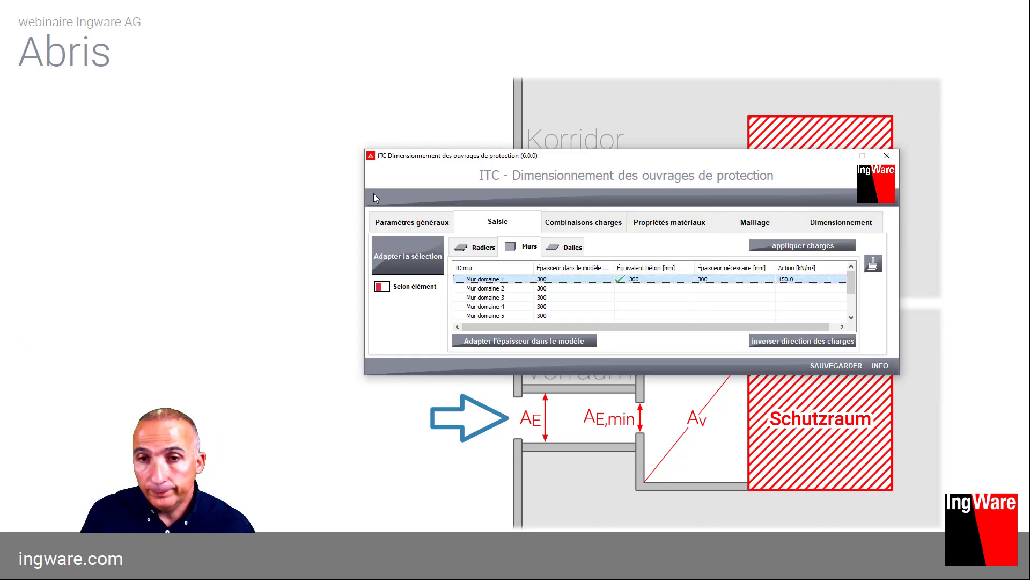
# - Classify wall domain 2 as an airlock wall with corridor data of Ae 4.5 m², Ae,min 2.1 m² and length 30 m
pyautogui.doubleClick(485, 290)
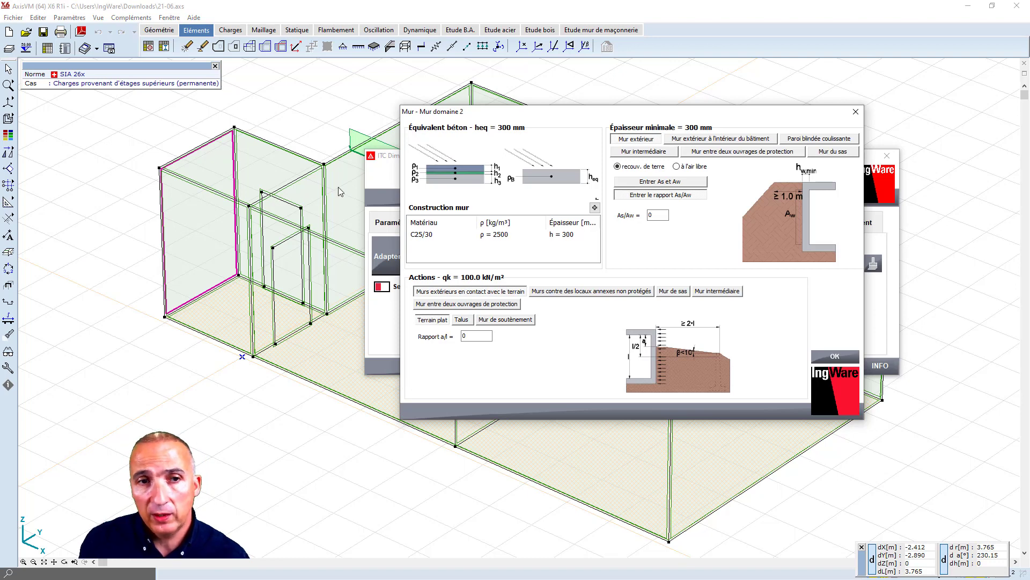
pyautogui.click(843, 154)
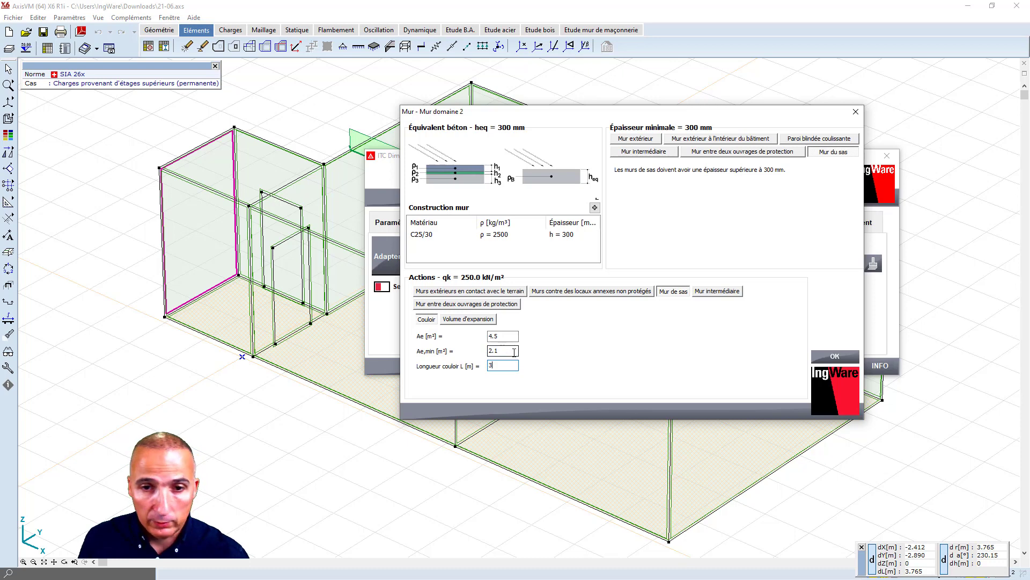
pyautogui.write('30')
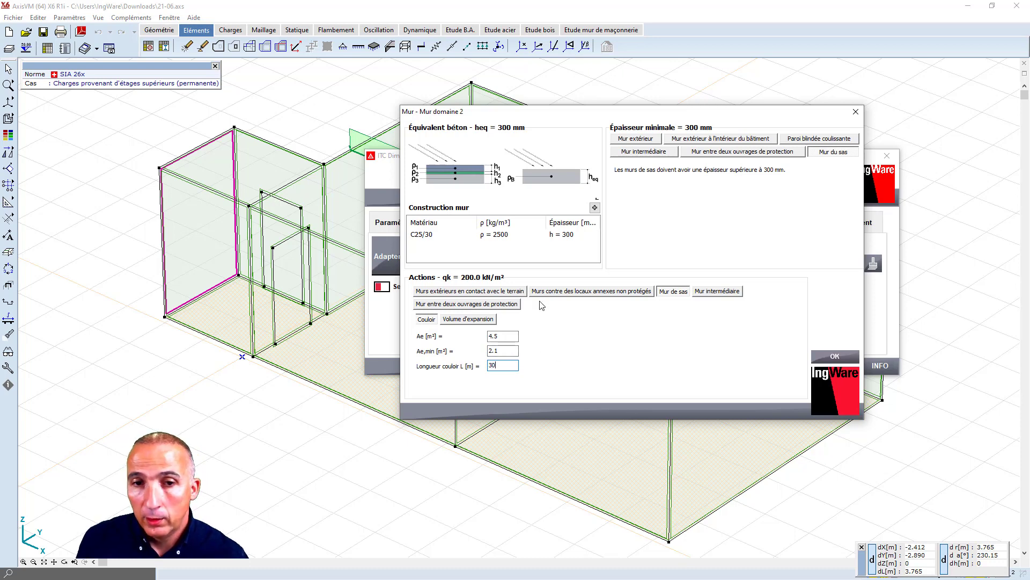
# - Base wall domain 2's airlock action on an expansion volume with Ae 4.5 m², Ae,min 2.1 m² and Av 30 m²
pyautogui.click(468, 319)
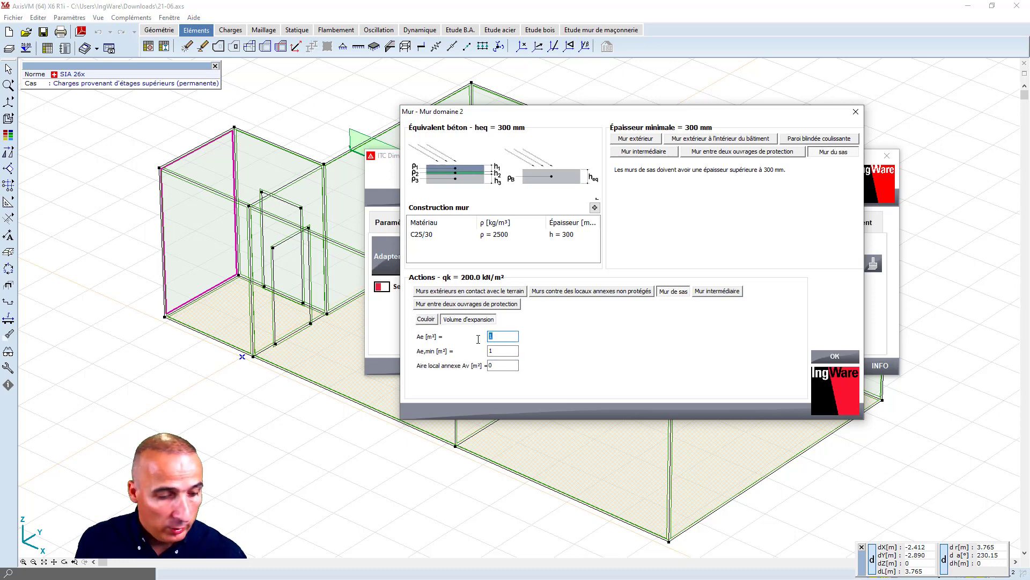
pyautogui.write('4.5')
pyautogui.press('Tab')
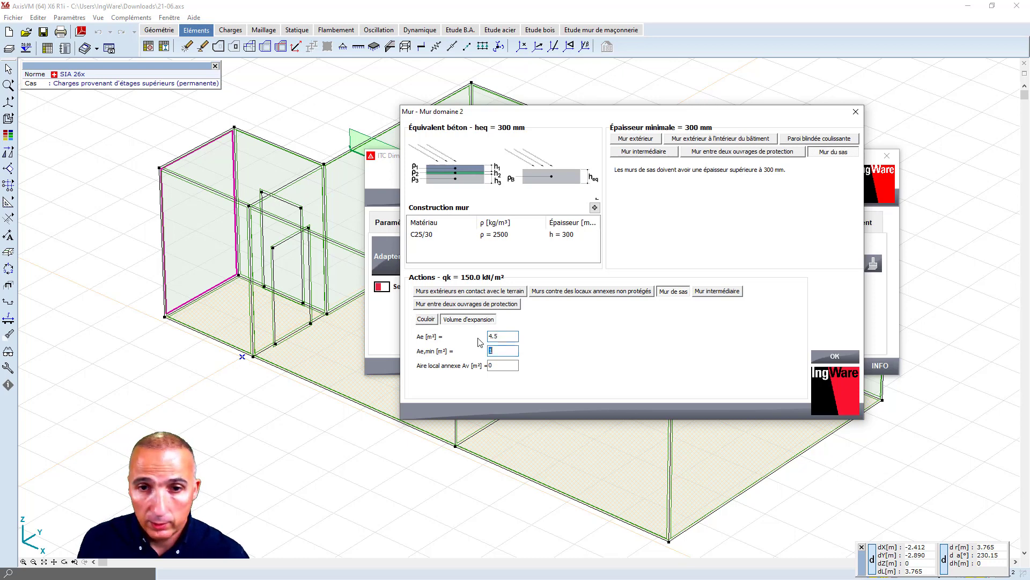
pyautogui.write('2.')
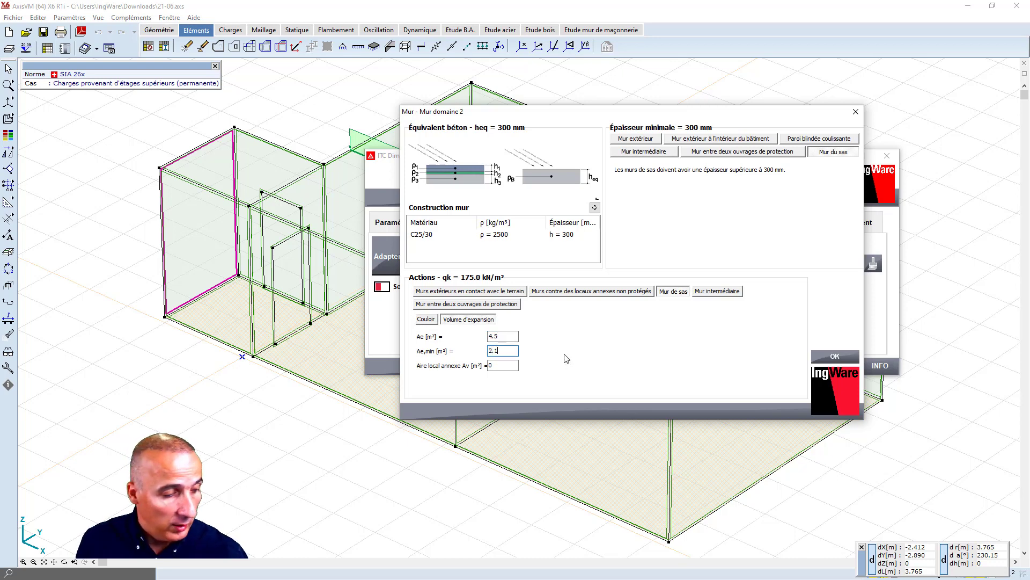
pyautogui.press('Tab')
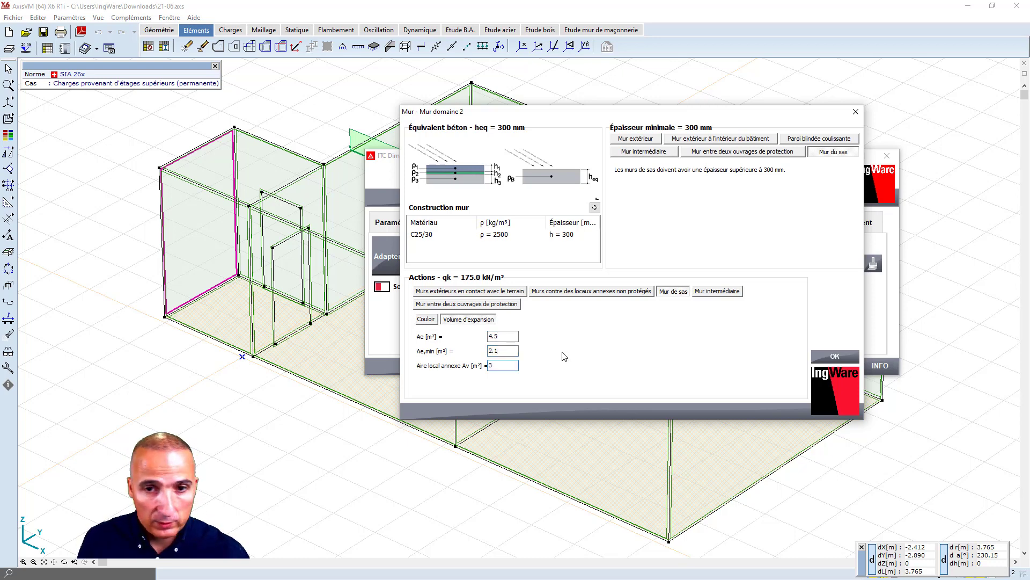
pyautogui.click(835, 356)
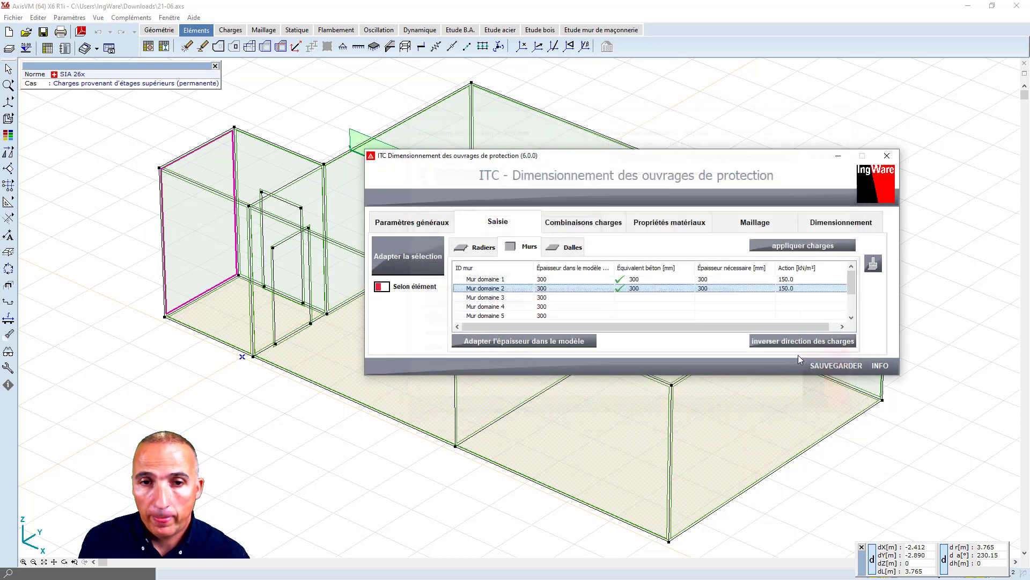
# - Define wall domain 3 as an airlock wall with an expansion volume of Ae 4.5 m², Ae,min 2.1 m² and Av 30 m²
pyautogui.doubleClick(515, 296)
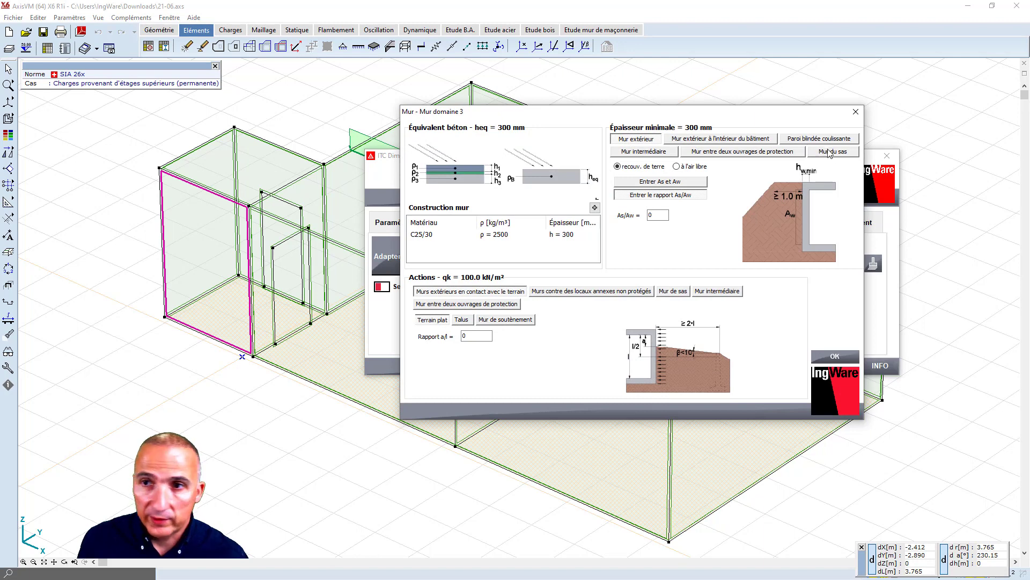
pyautogui.click(838, 153)
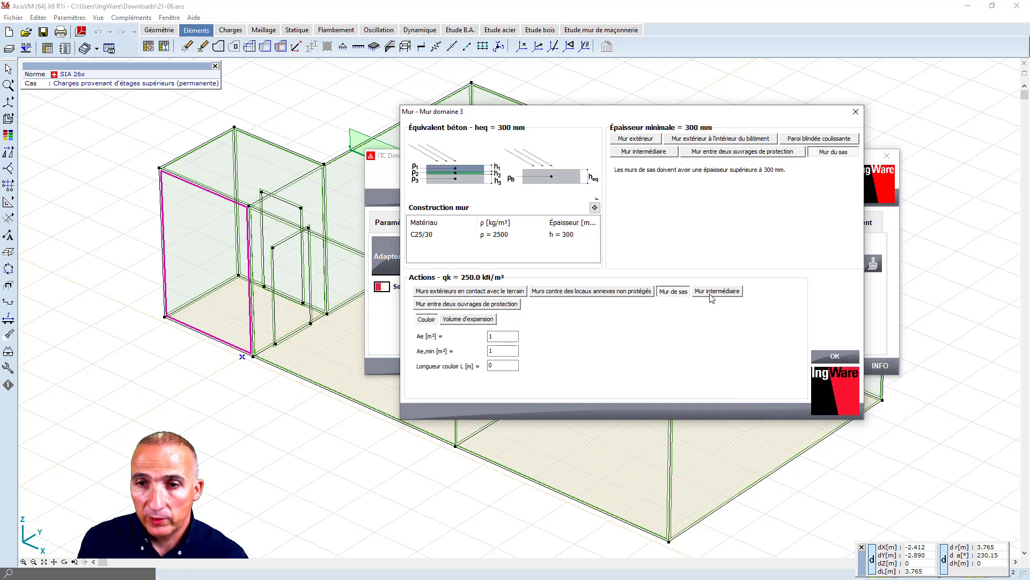
pyautogui.click(483, 319)
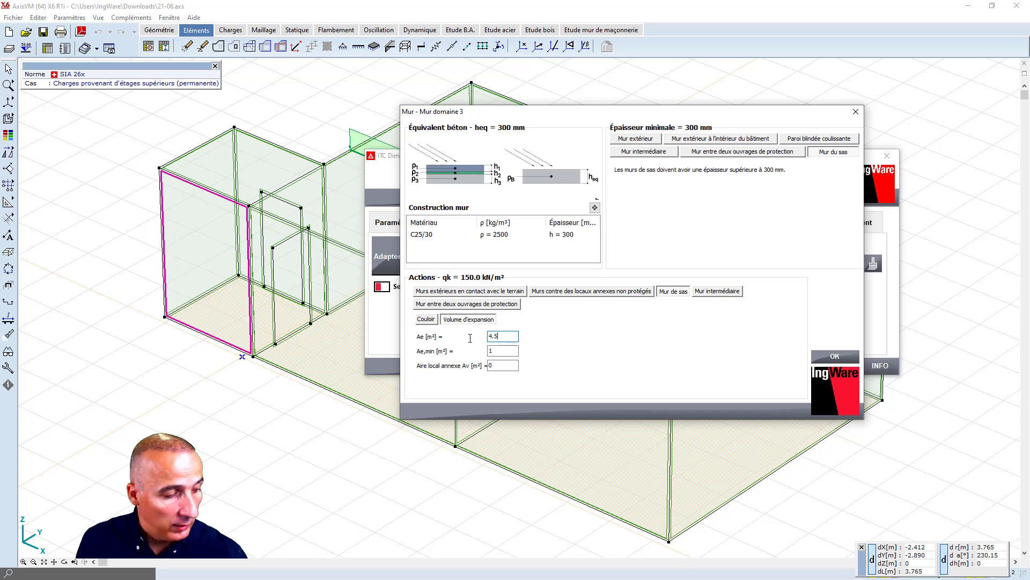
pyautogui.press('Tab')
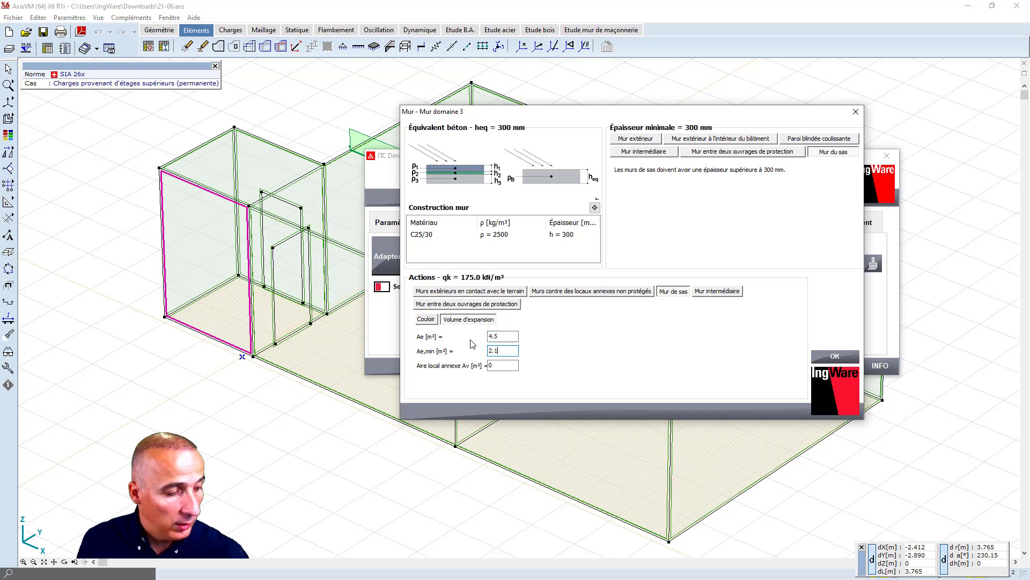
pyautogui.press('Tab')
pyautogui.write('30')
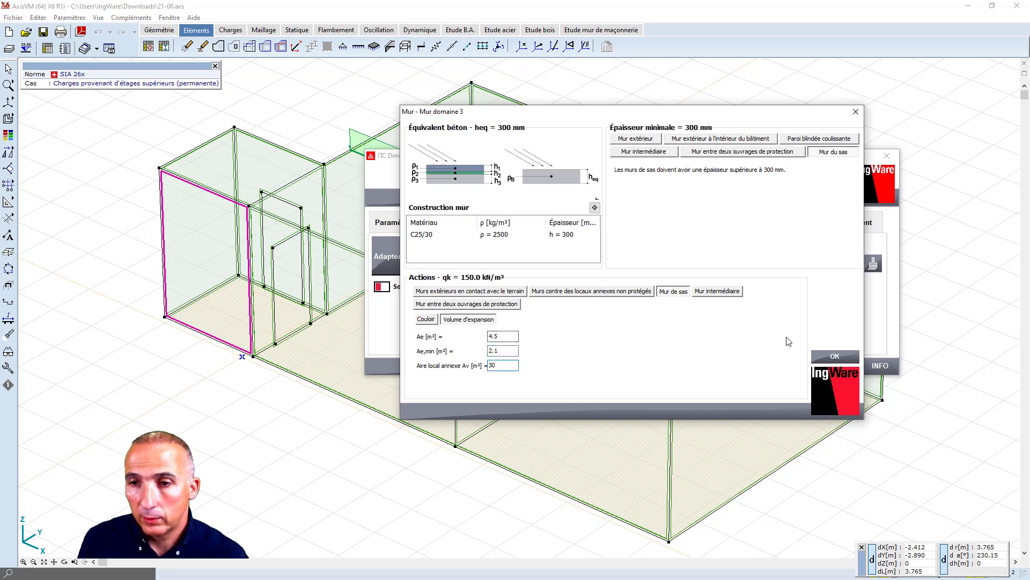
pyautogui.click(832, 356)
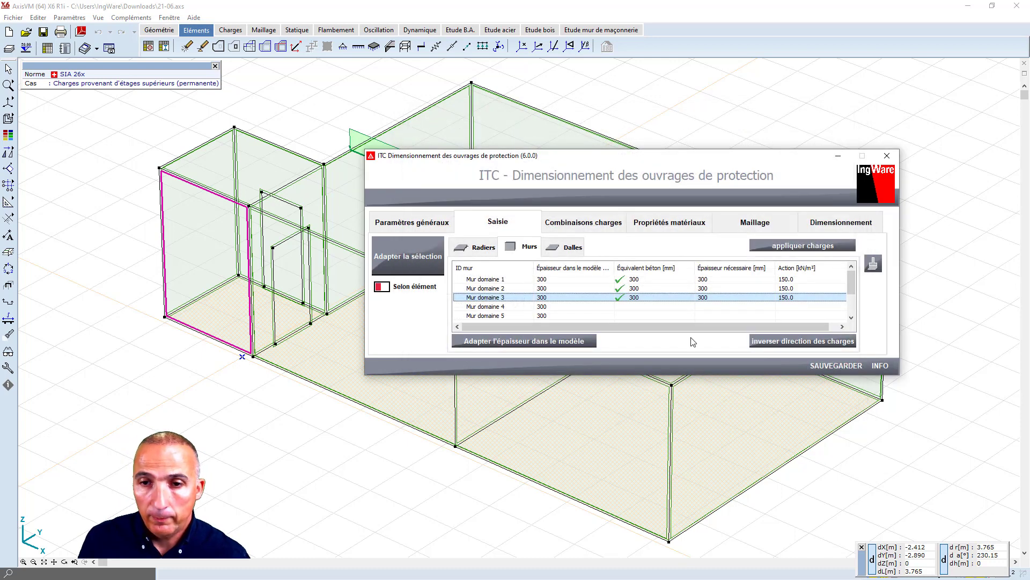
# - Define wall domain 4 as an exterior wall inside the building, mainly underground annex, with hD 280 mm and maximum opening proportion 0.15
pyautogui.click(507, 306)
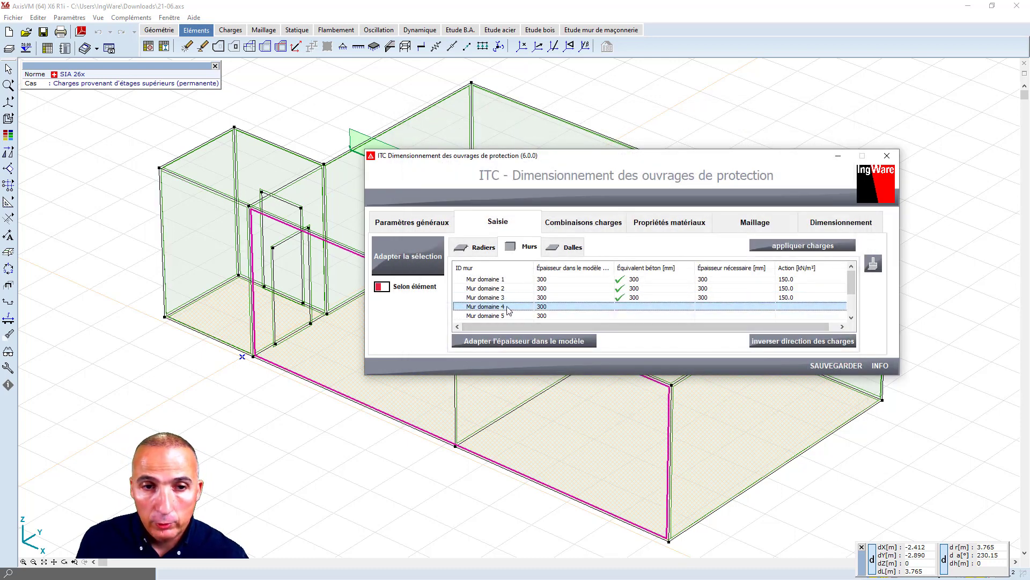
pyautogui.doubleClick(507, 306)
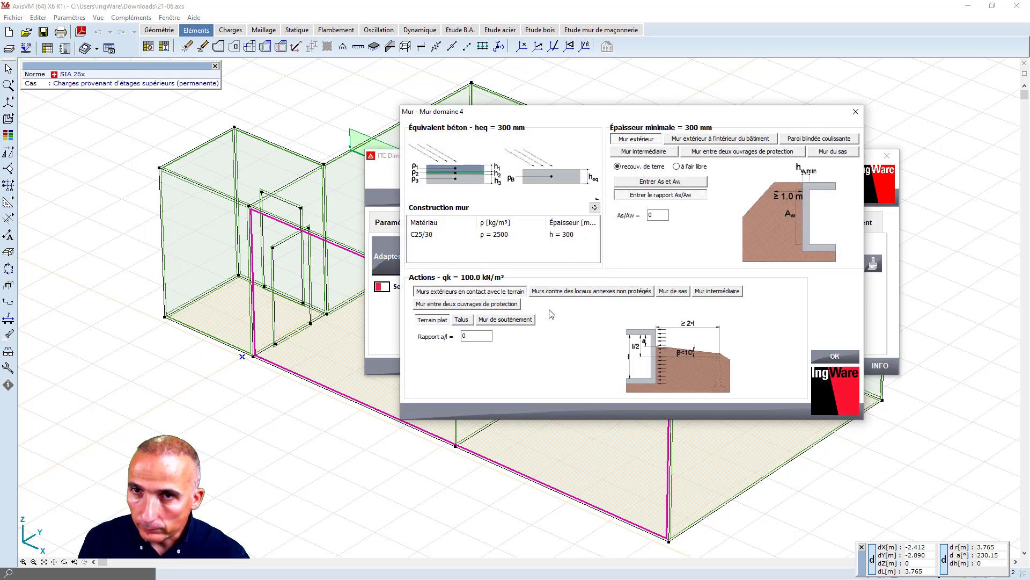
pyautogui.click(701, 141)
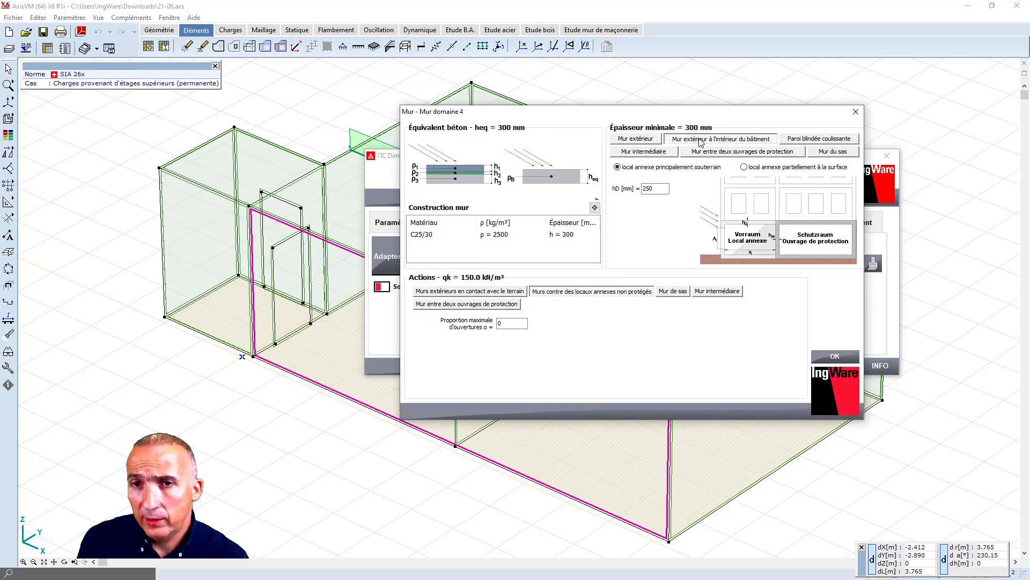
pyautogui.moveTo(666, 189); pyautogui.dragTo(638, 192)
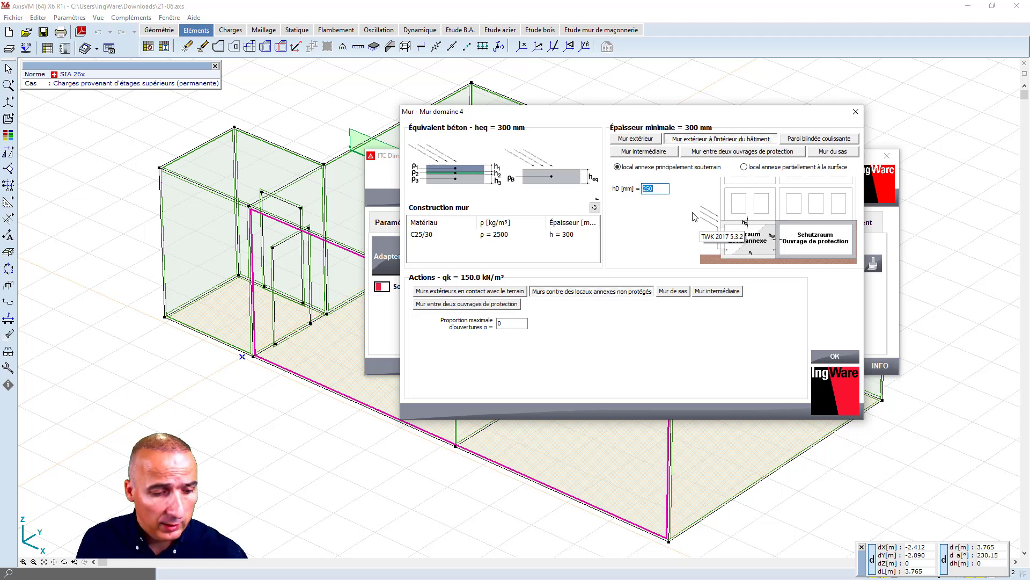
pyautogui.write('28')
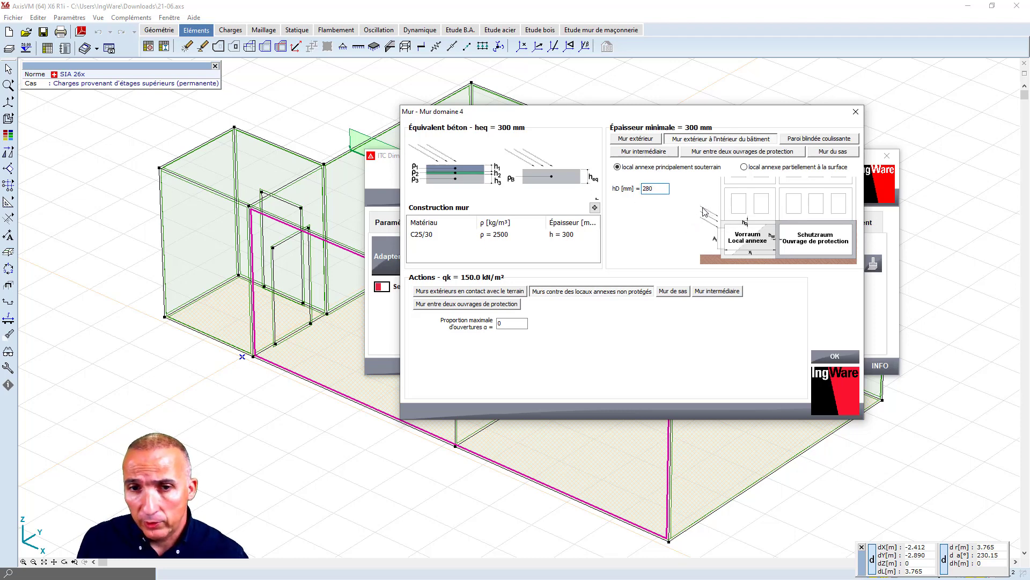
pyautogui.click(513, 324)
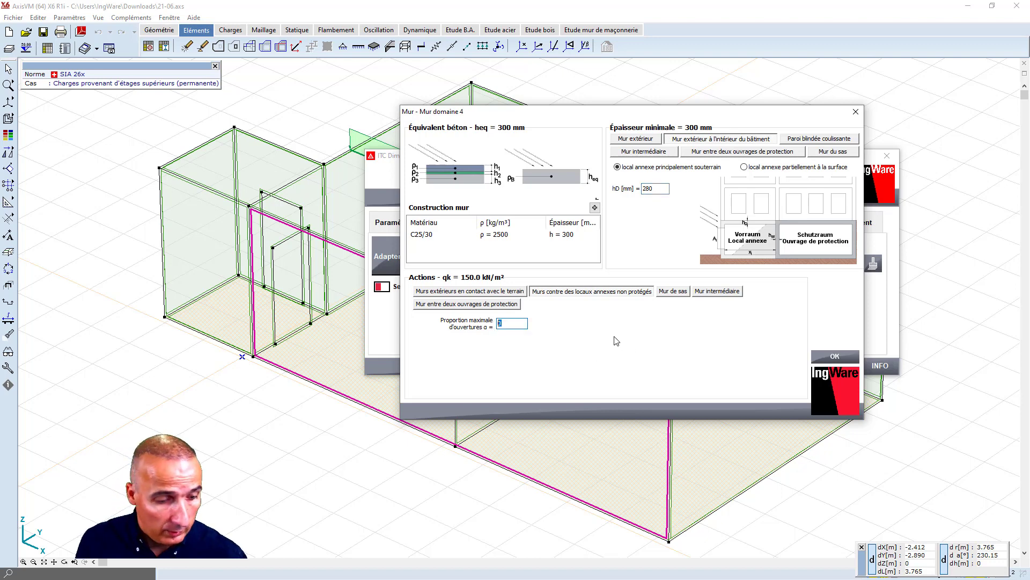
pyautogui.write('0.15')
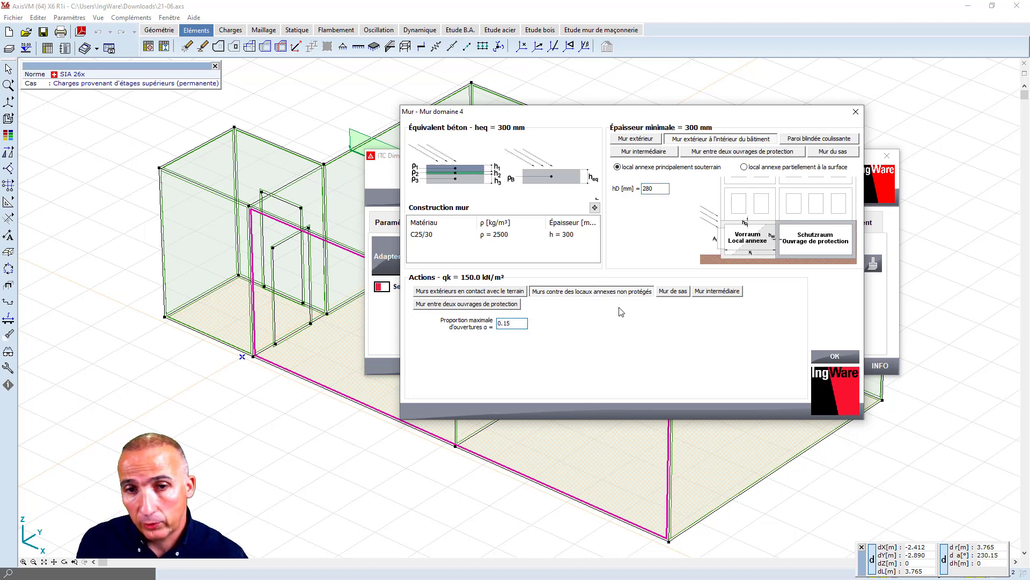
pyautogui.click(834, 358)
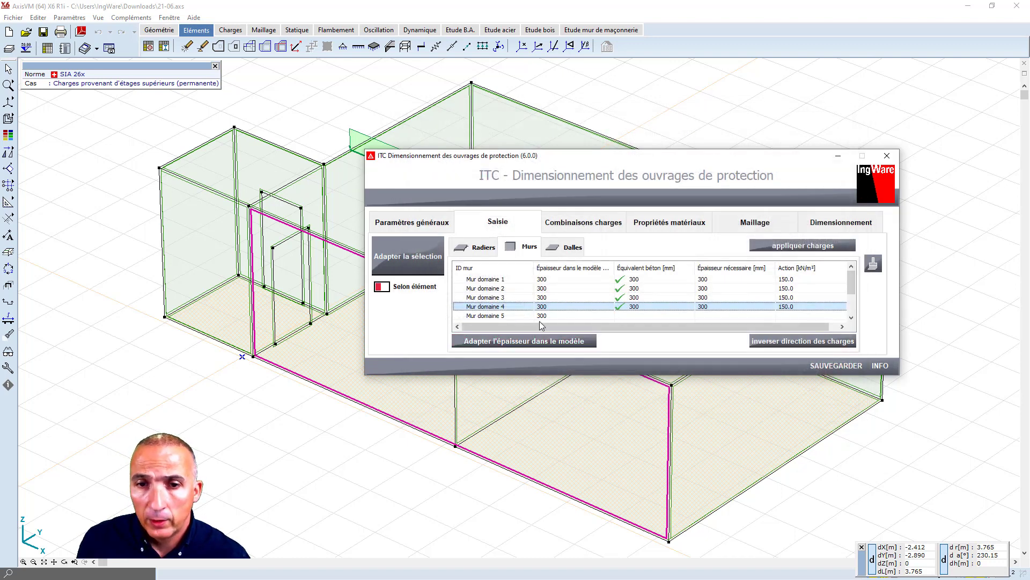
# - Define wall domain 5 as an earth-covered exterior wall with As/Aw ratio 0, in contact with flat terrain at a/l ratio 0
pyautogui.click(507, 316)
pyautogui.doubleClick(507, 316)
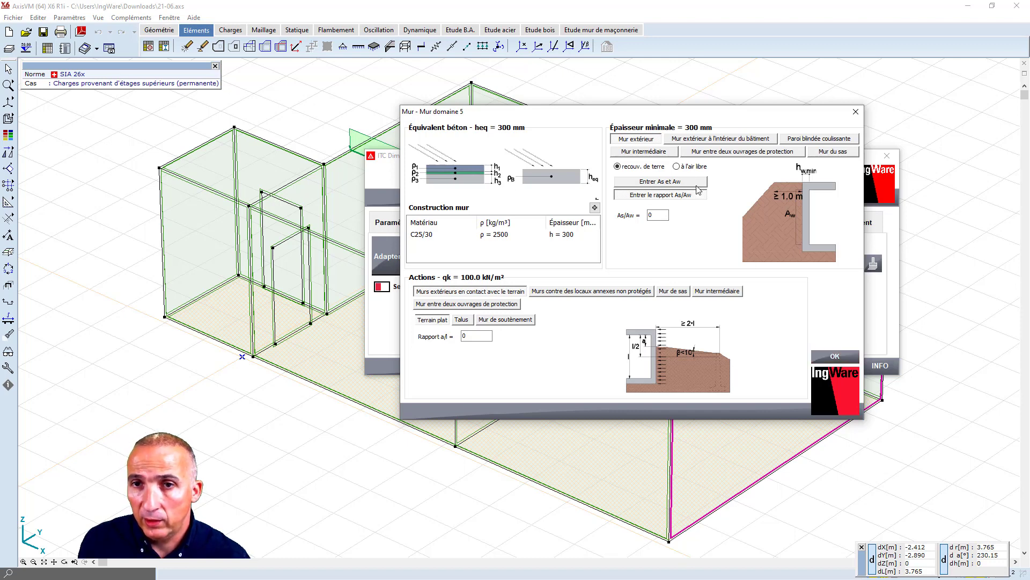
pyautogui.click(677, 167)
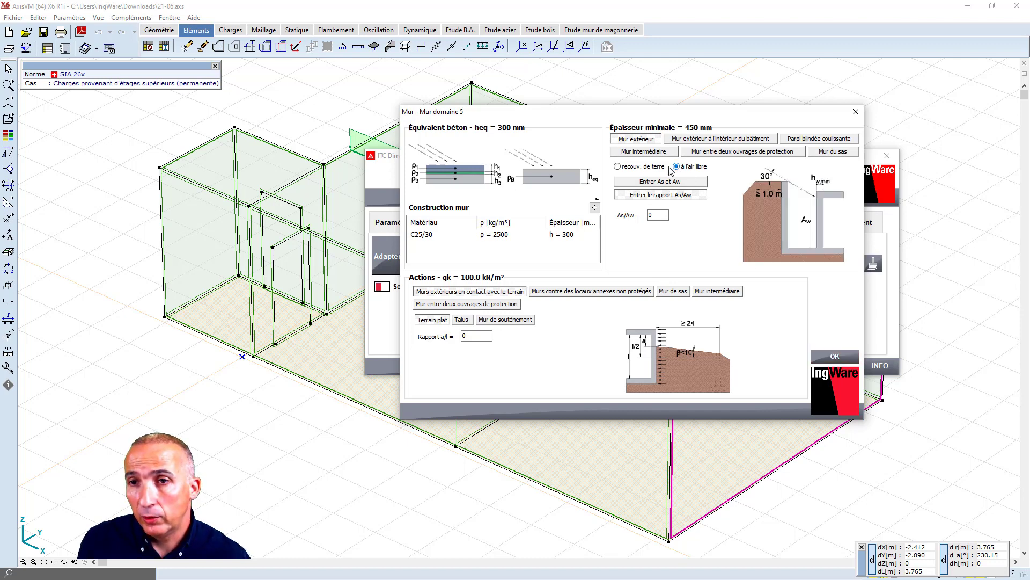
pyautogui.click(622, 167)
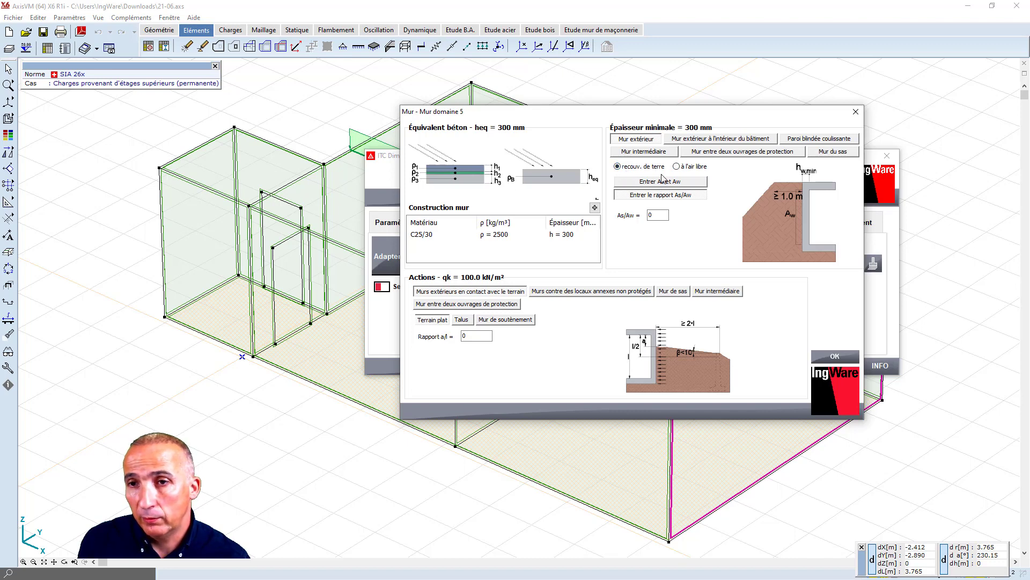
pyautogui.click(658, 184)
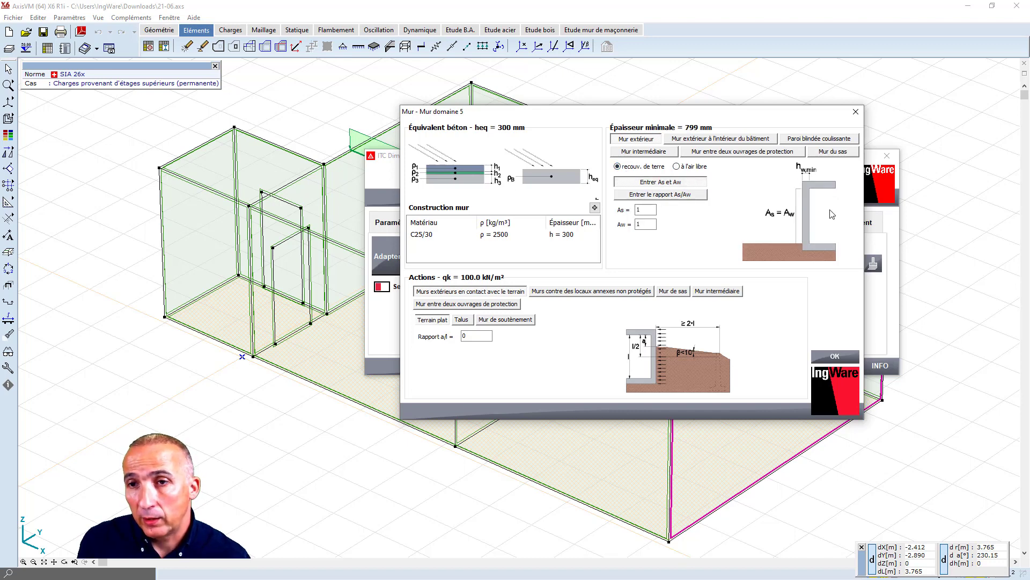
pyautogui.click(655, 195)
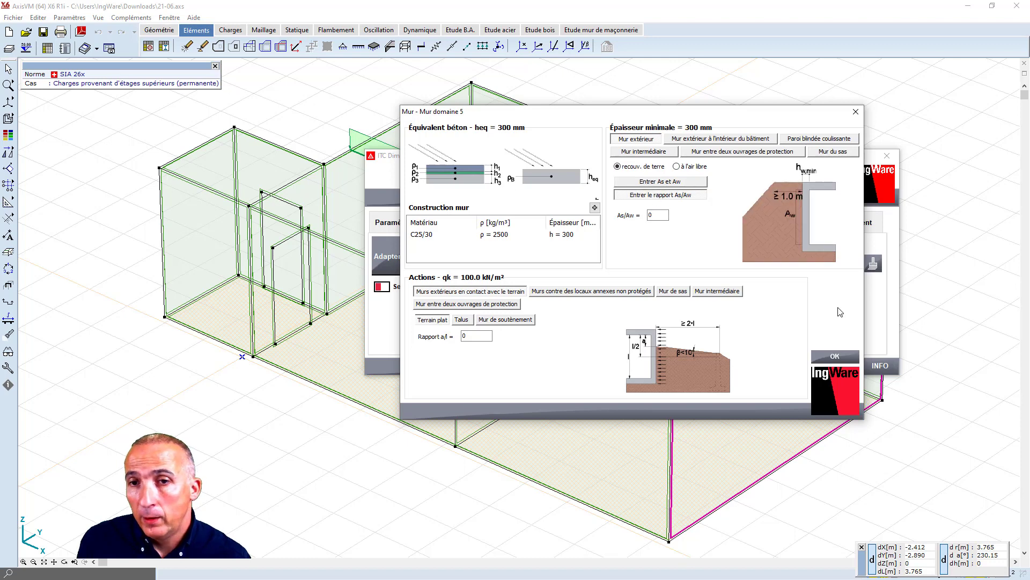
pyautogui.click(836, 357)
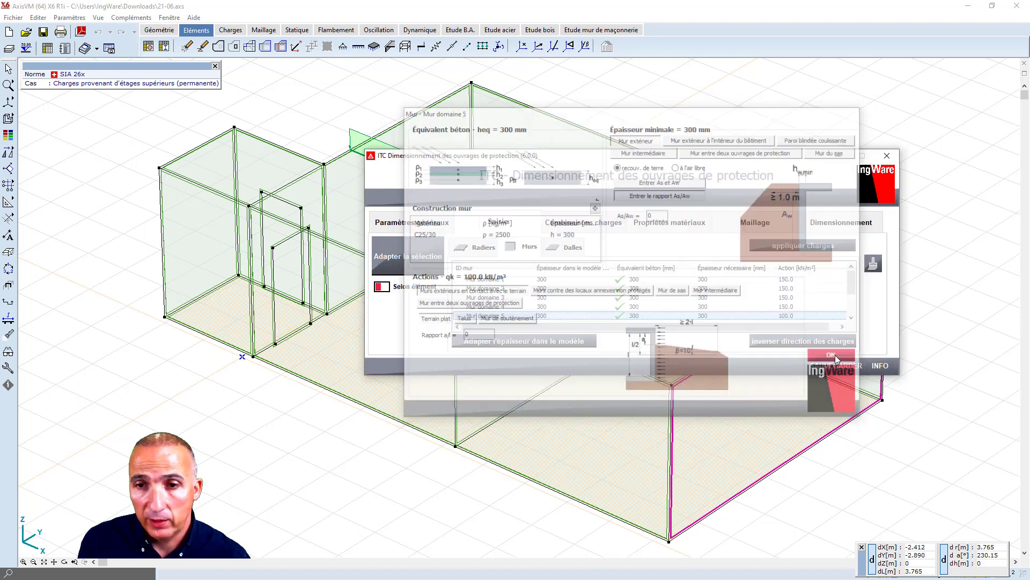
# - Accept wall domain 6 as an earth-covered exterior wall with As/Aw ratio 0 and flat terrain contact
pyautogui.scroll(-1, 553, 294)
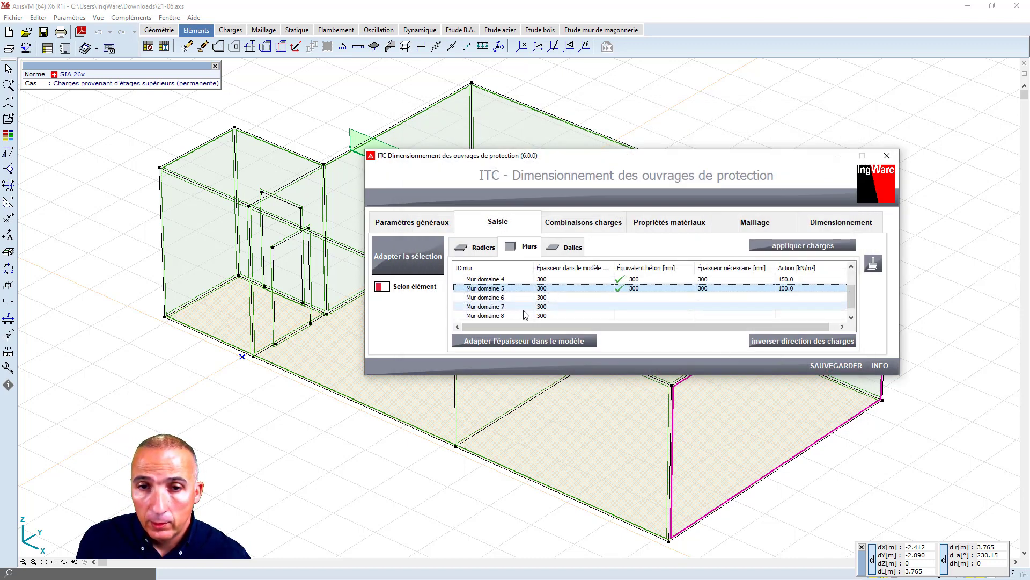
pyautogui.click(553, 297)
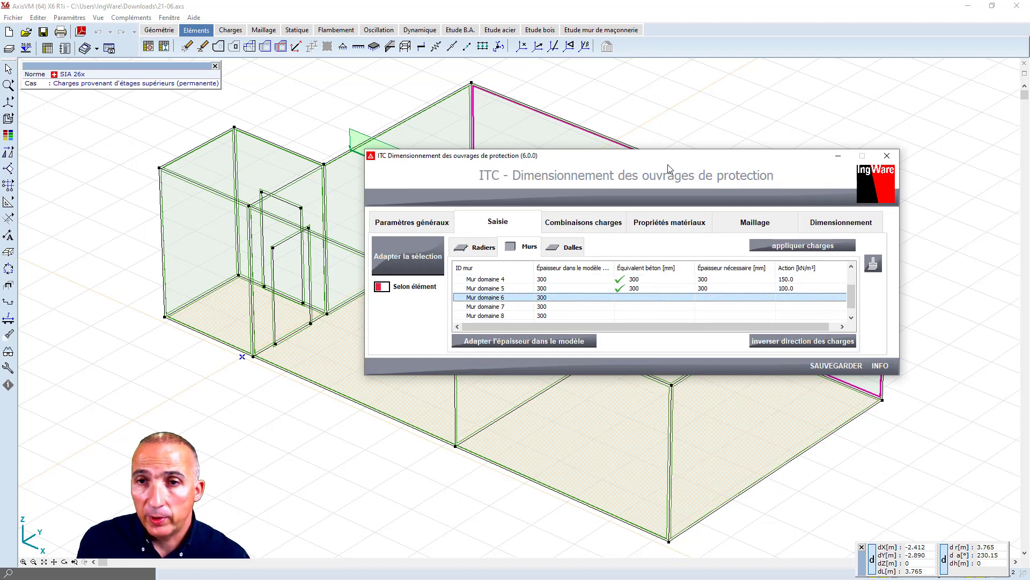
pyautogui.moveTo(680, 160); pyautogui.dragTo(699, 220)
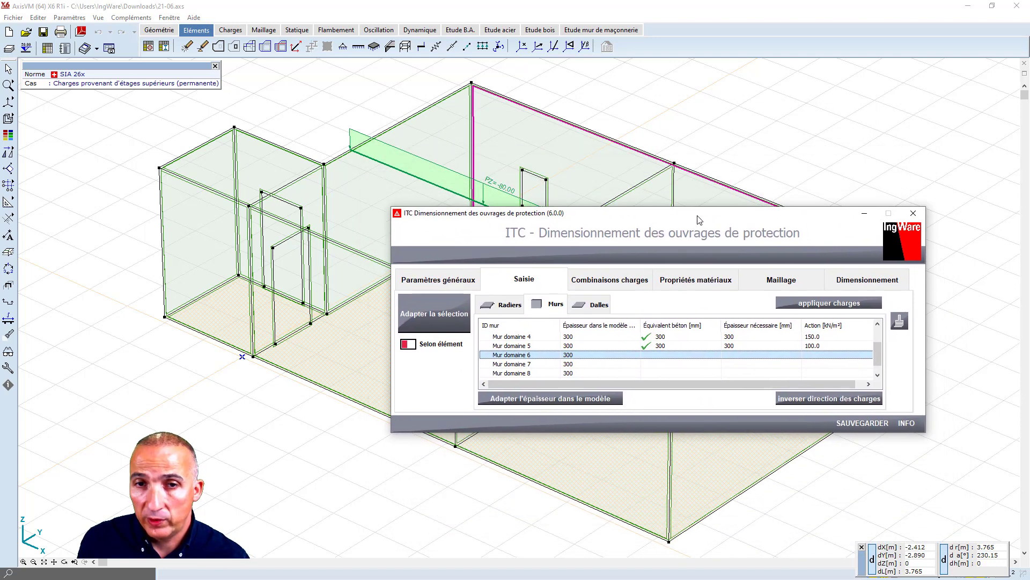
pyautogui.doubleClick(575, 356)
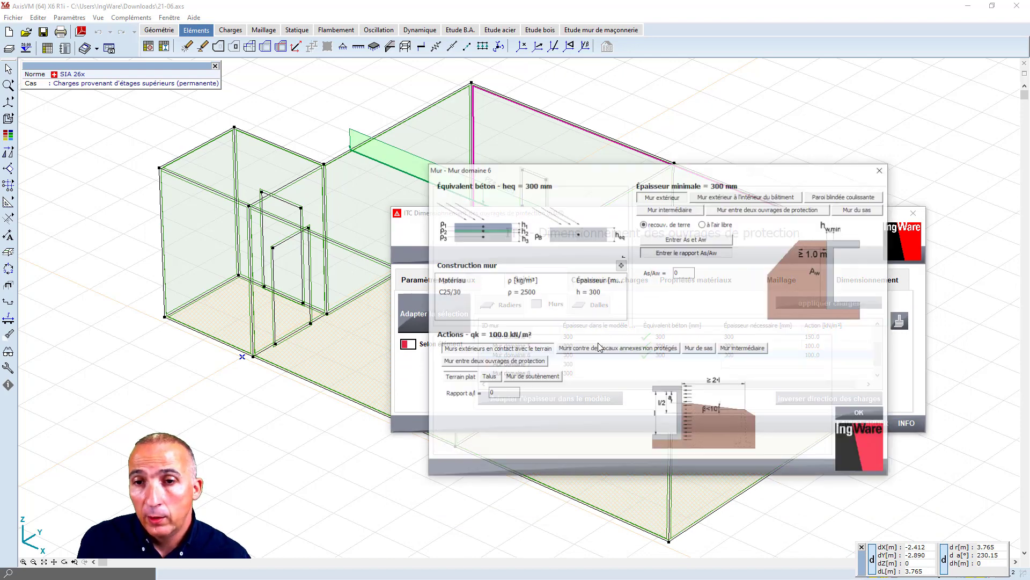
pyautogui.click(869, 415)
# - Define wall domain 7 as an exterior wall inside the building, mainly underground annex, with hD 280 mm and maximum opening proportion 0.15
pyautogui.click(526, 364)
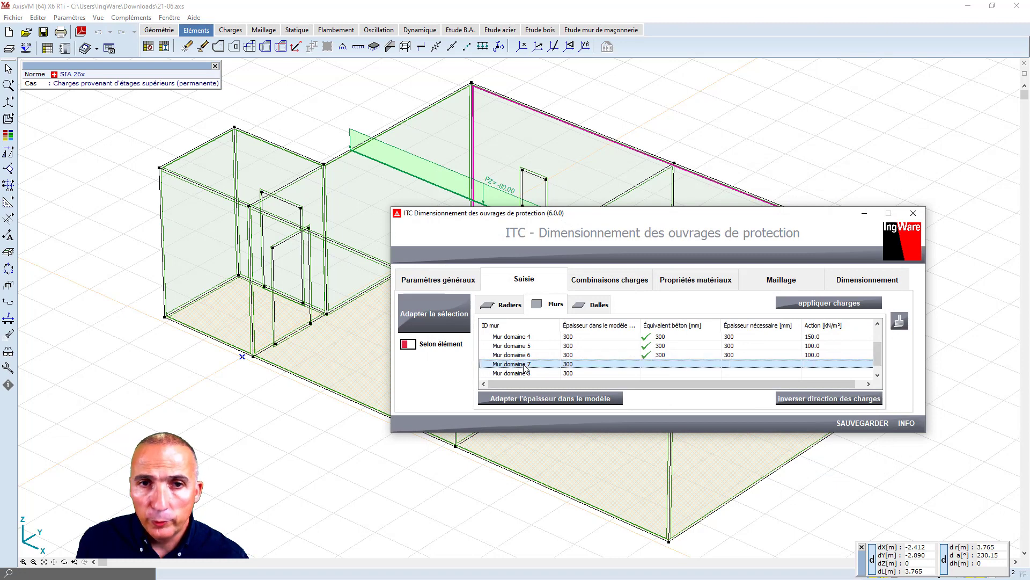
pyautogui.doubleClick(526, 365)
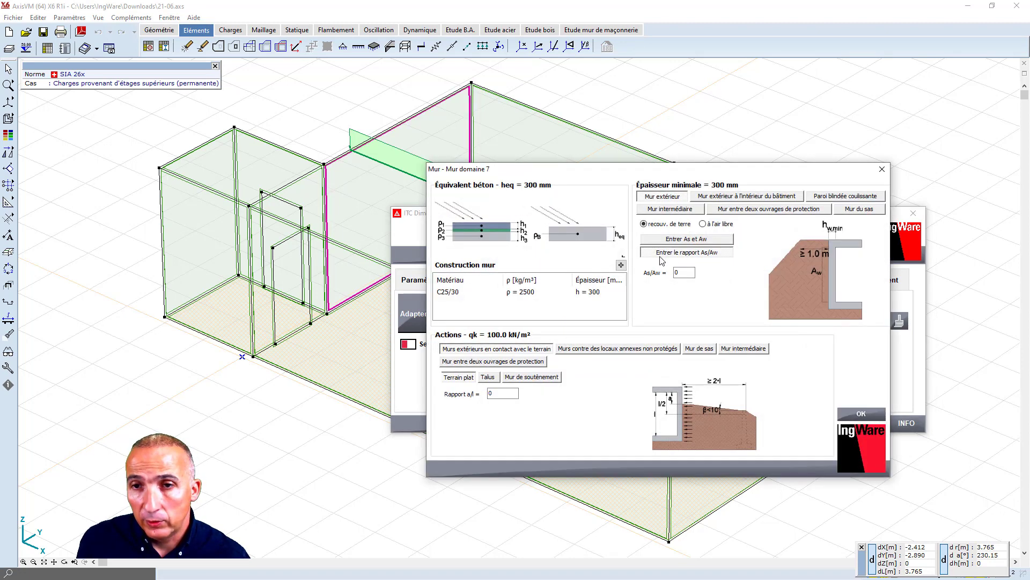
pyautogui.click(761, 198)
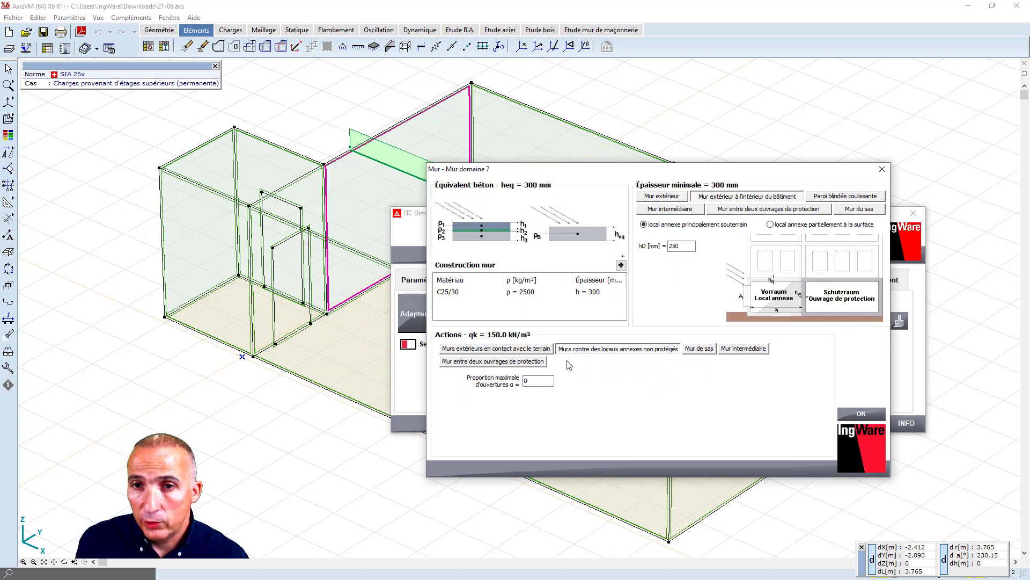
pyautogui.moveTo(683, 247); pyautogui.dragTo(650, 245)
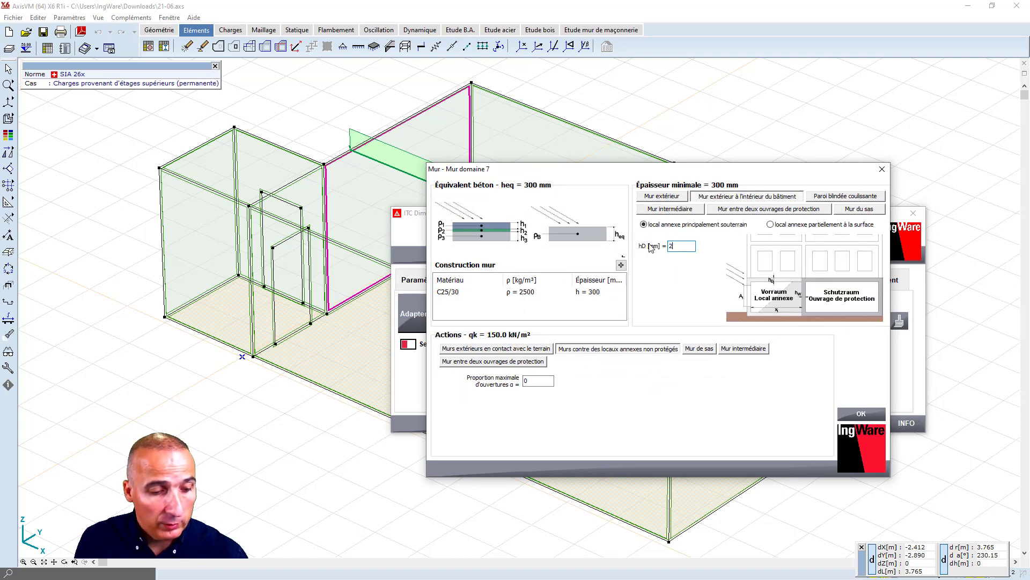
pyautogui.write('280')
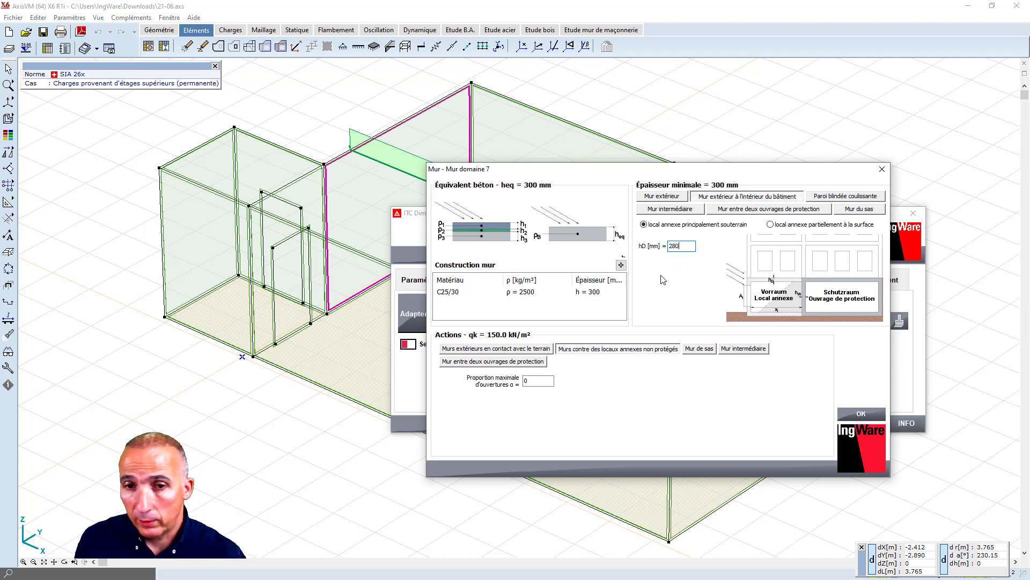
pyautogui.click(550, 379)
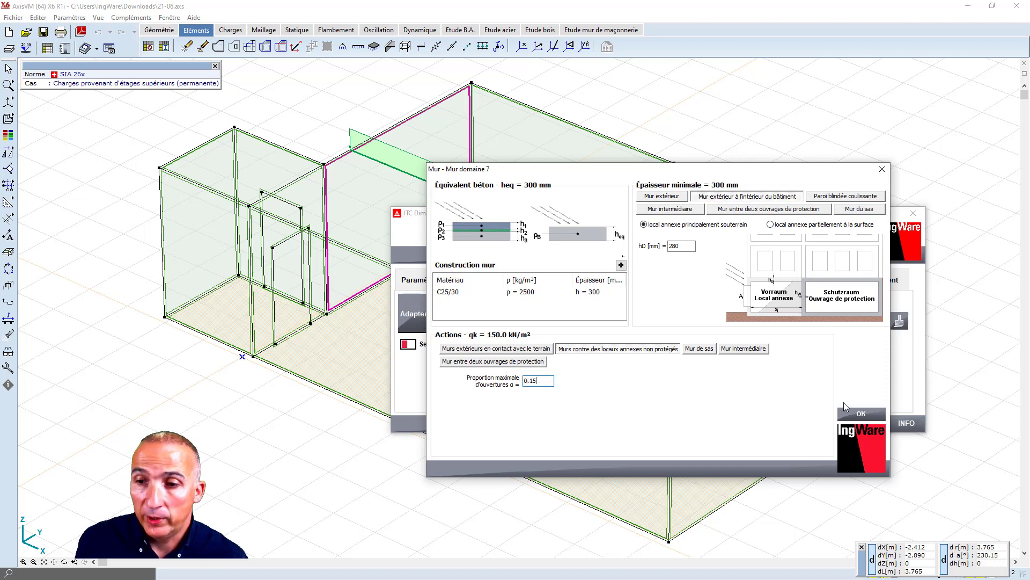
pyautogui.click(852, 415)
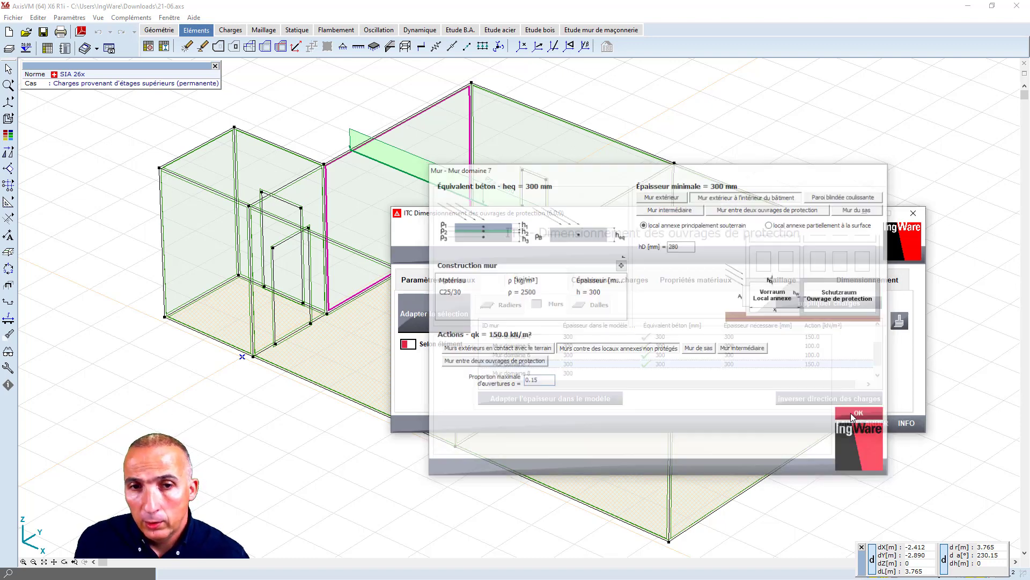
# - Define wall domain 8 as an airlock wall with an expansion volume of Ae 4.5 m², Ae,min 2.1 m² and Av 30 m²
pyautogui.click(526, 374)
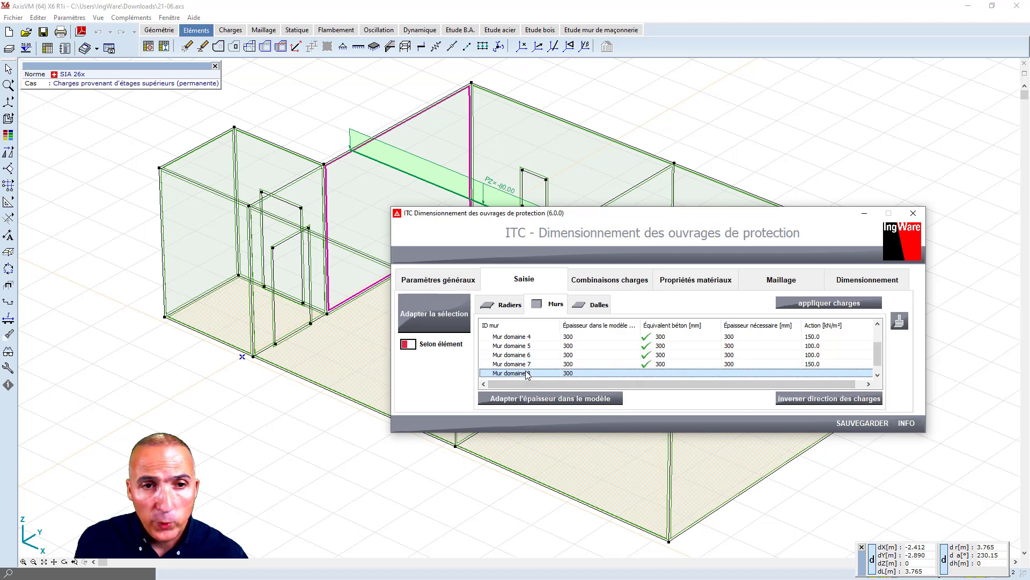
pyautogui.doubleClick(527, 374)
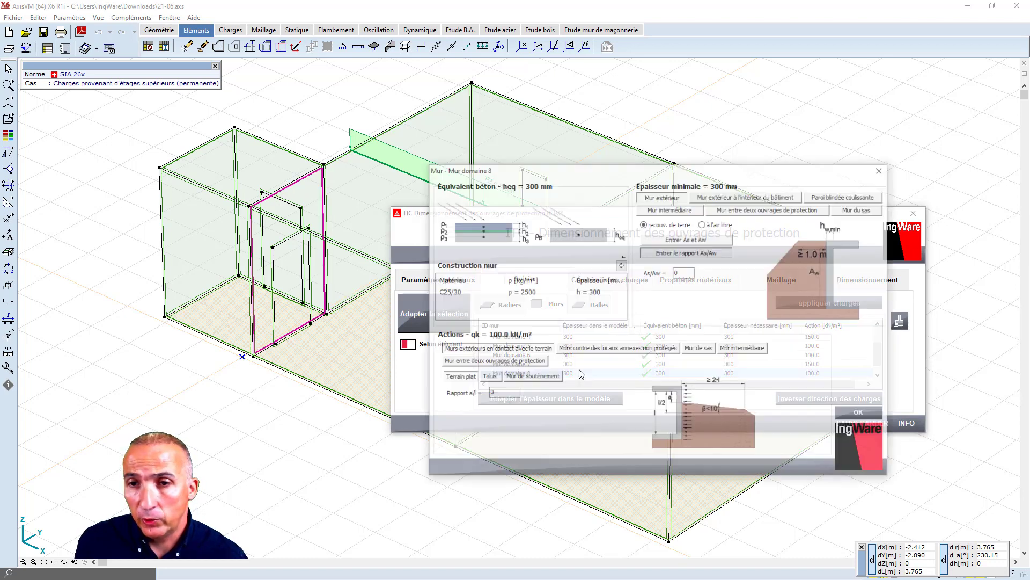
pyautogui.click(862, 210)
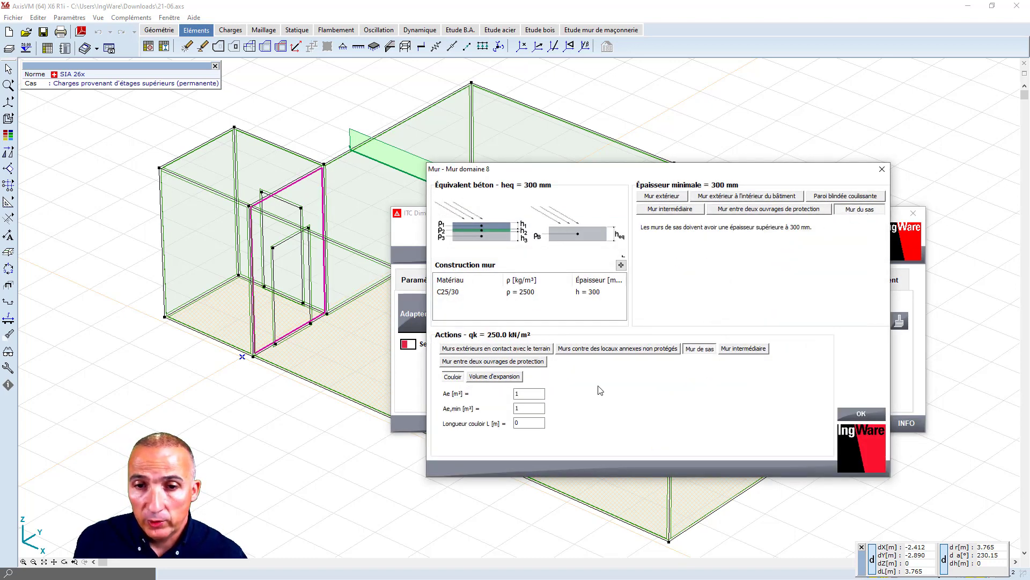
pyautogui.click(495, 377)
pyautogui.doubleClick(523, 394)
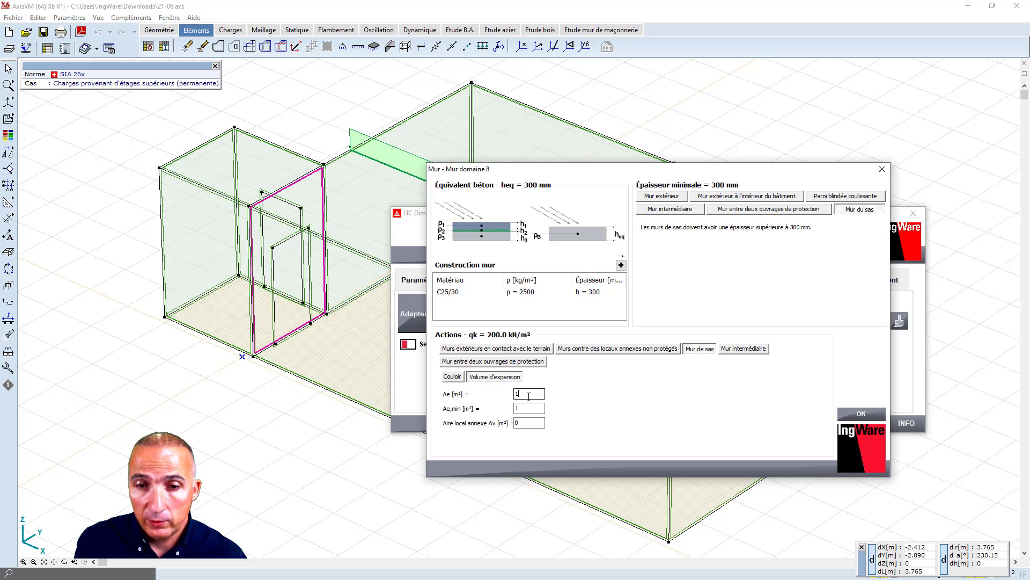
pyautogui.write('4.5')
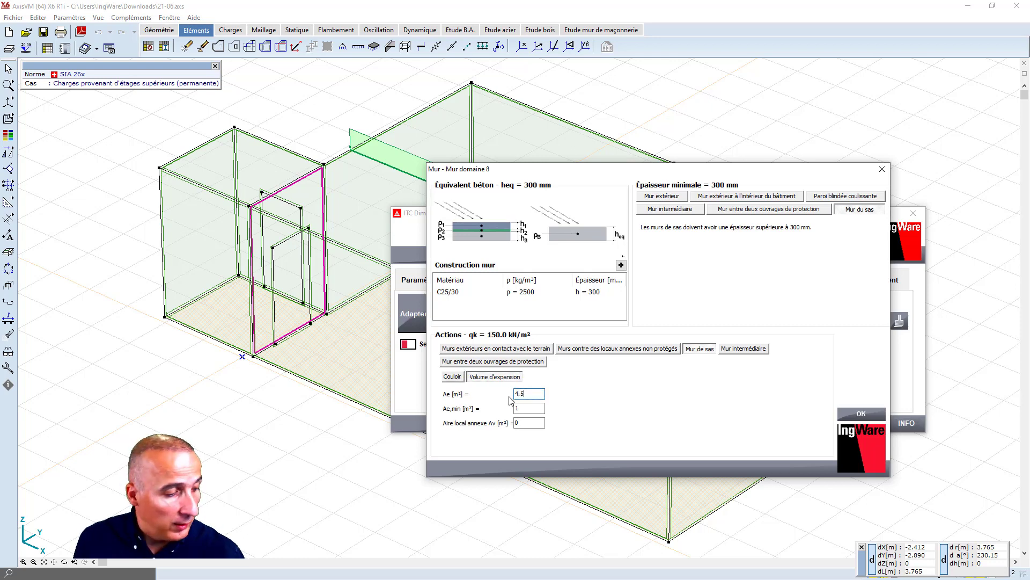
pyautogui.press('Tab')
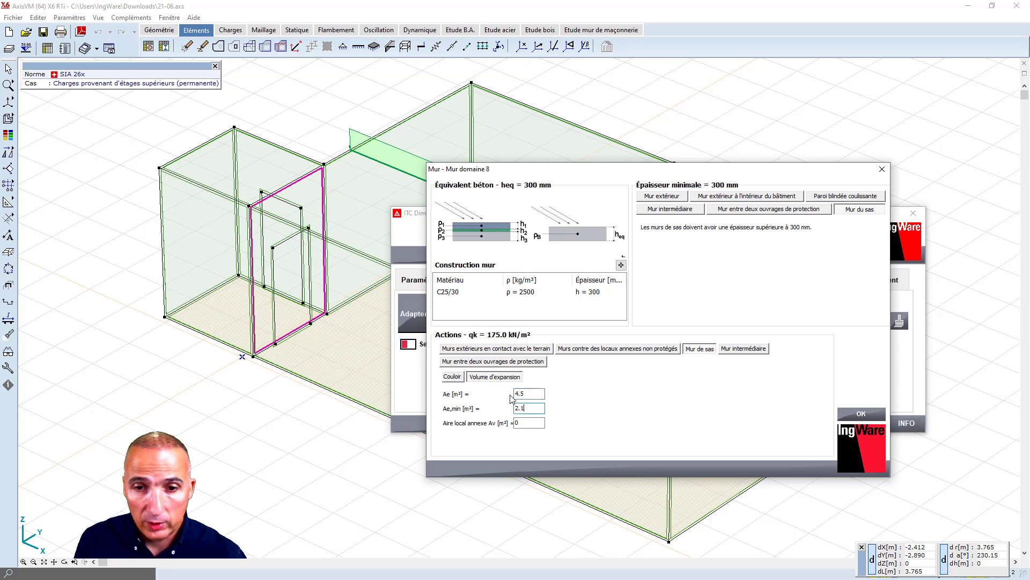
pyautogui.write('30')
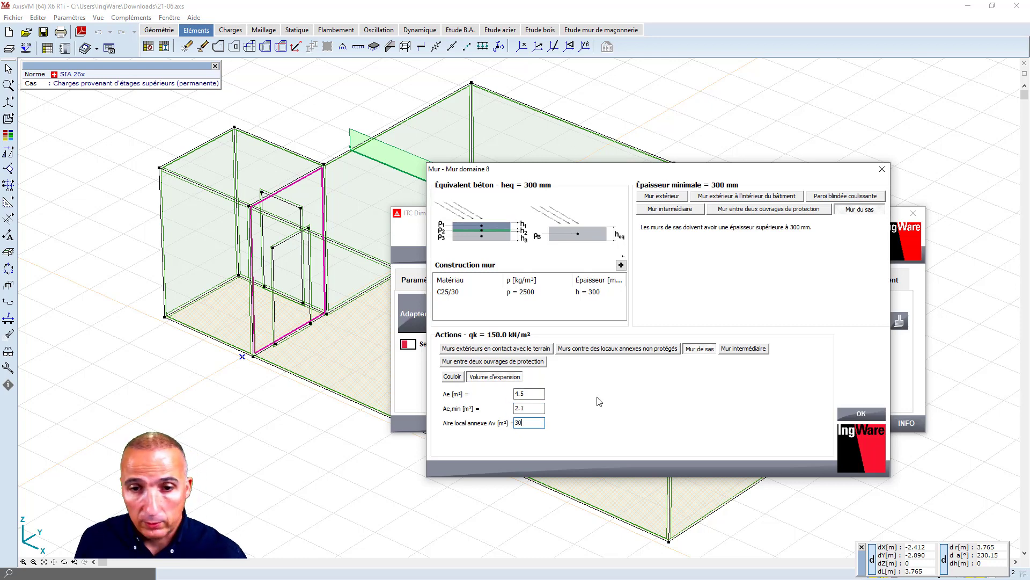
pyautogui.click(853, 416)
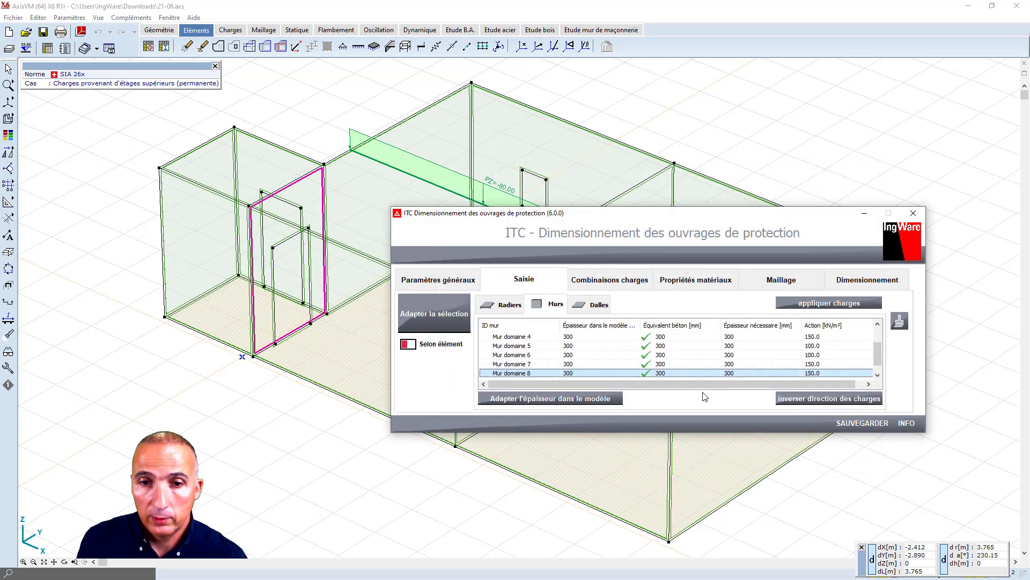
# - Define wall domain 9 as an intermediate wall for both its minimum thickness and its actions
pyautogui.scroll(-1, 575, 353)
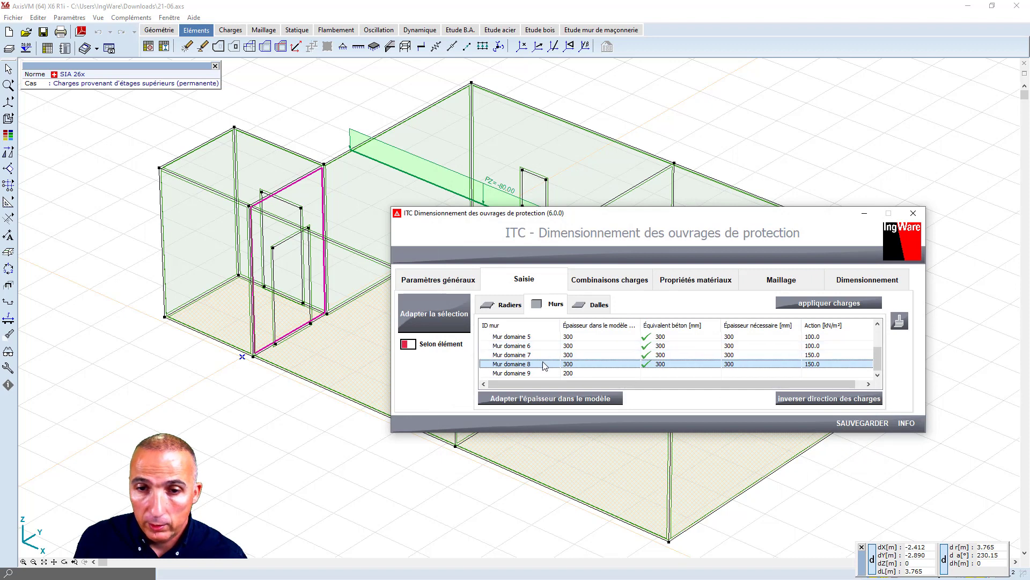
pyautogui.click(522, 373)
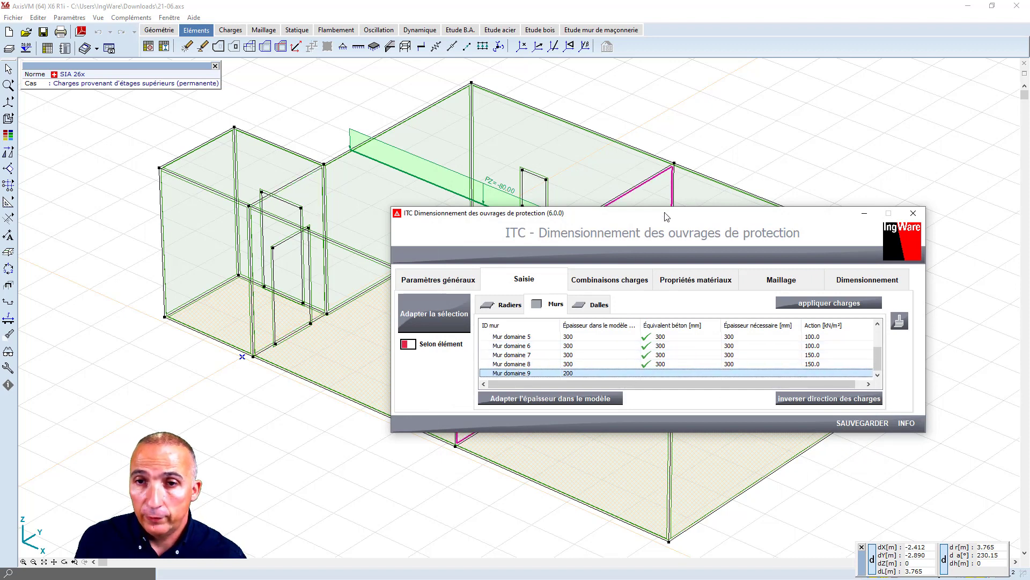
pyautogui.moveTo(668, 217)
pyautogui.mouseDown()
pyautogui.moveTo(672, 353)
pyautogui.moveTo(680, 221)
pyautogui.mouseUp()
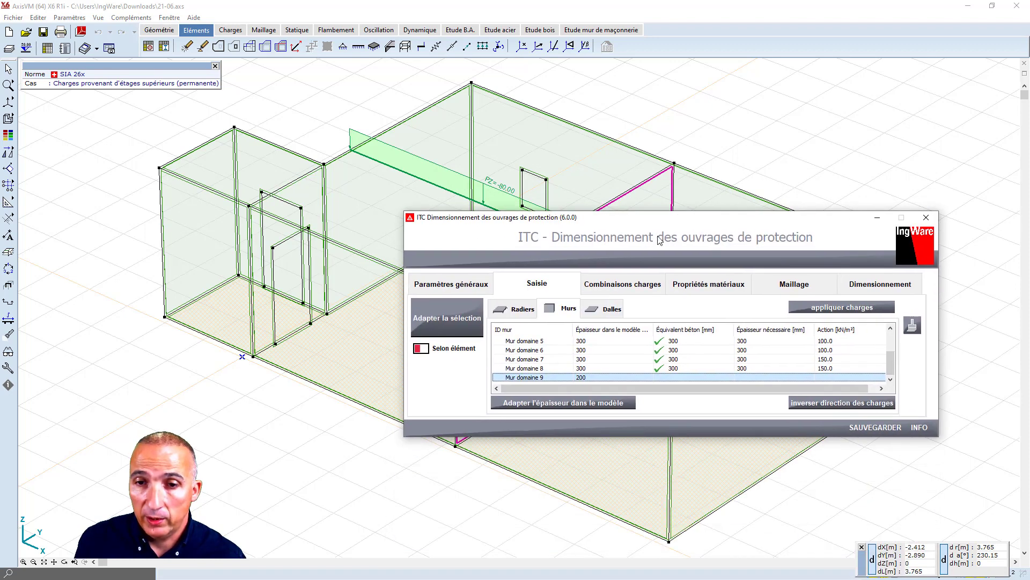
pyautogui.doubleClick(556, 376)
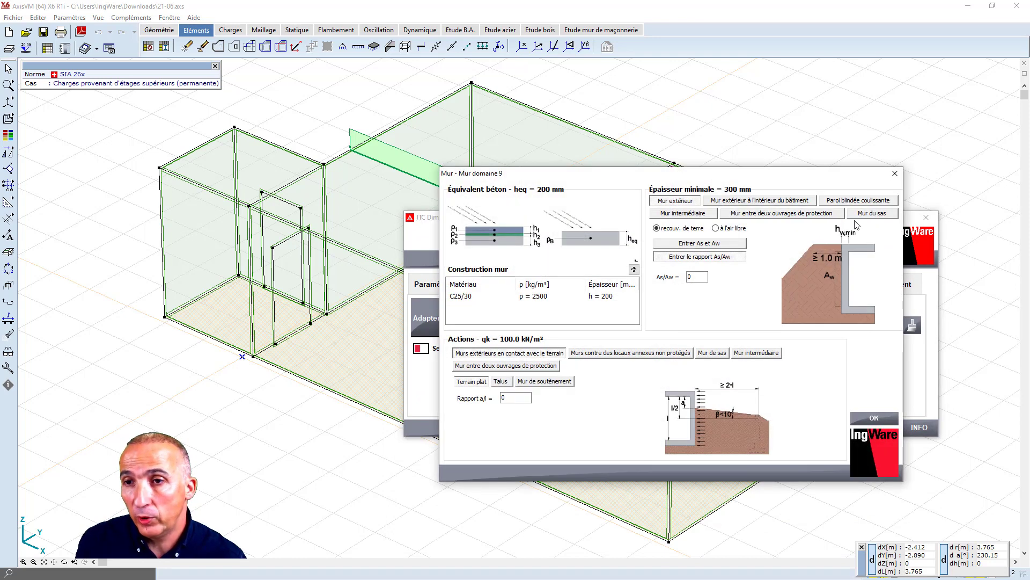
pyautogui.click(689, 214)
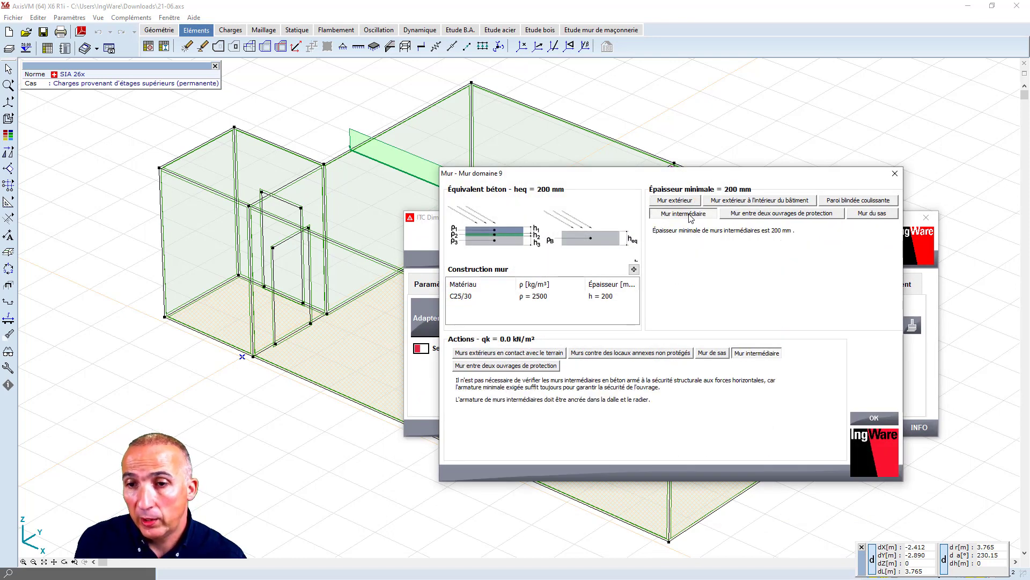
pyautogui.click(871, 421)
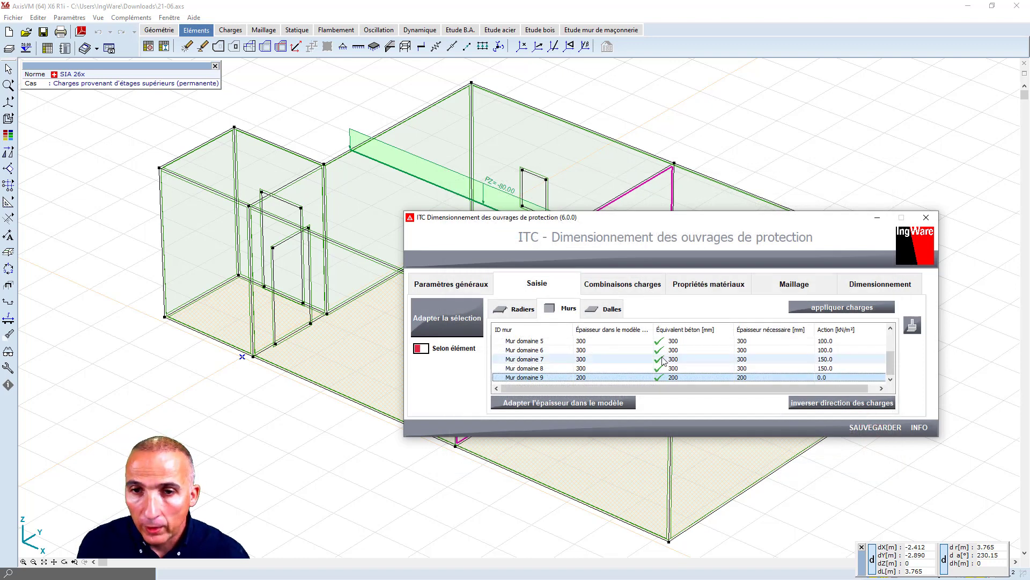
# - Define slab domain 10 as a slab located under a building and open its Af/Aw surface ratio for editing
pyautogui.click(611, 314)
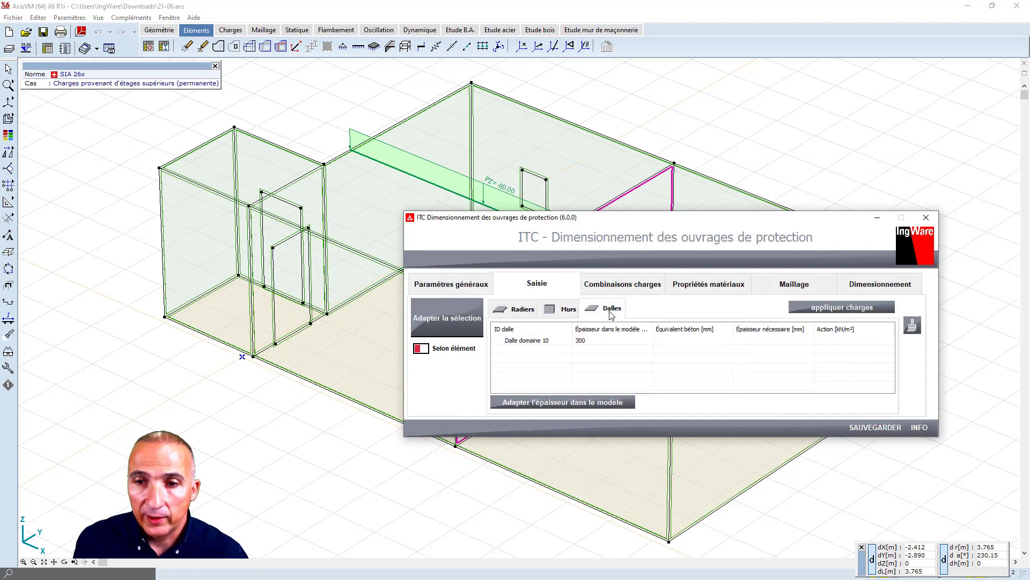
pyautogui.doubleClick(533, 342)
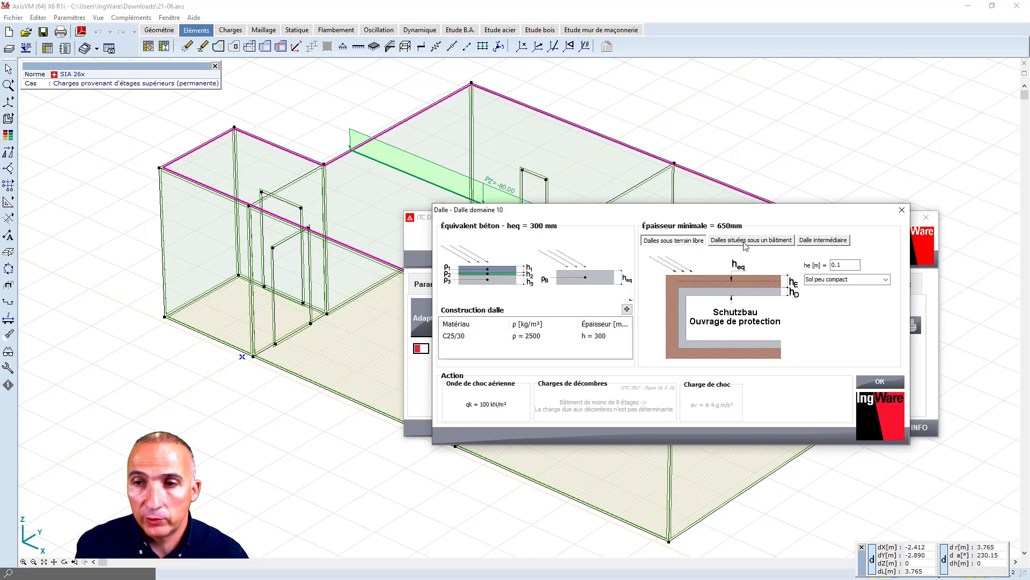
pyautogui.click(745, 242)
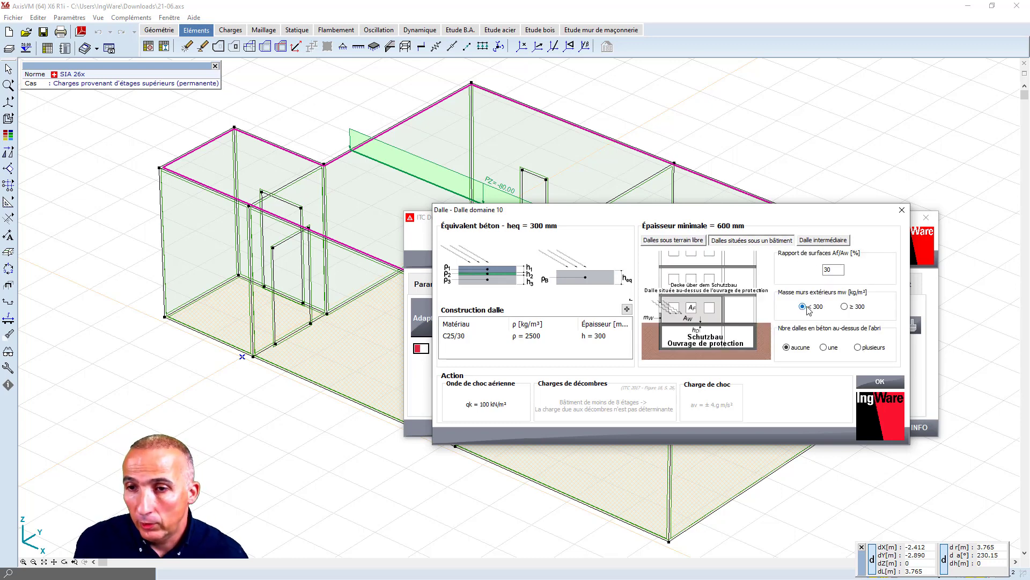
pyautogui.doubleClick(825, 269)
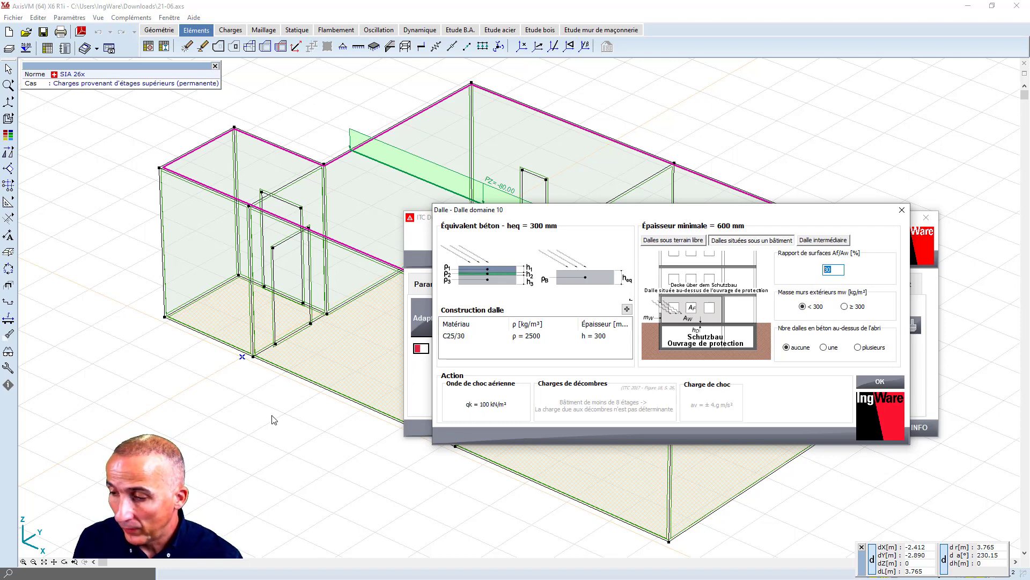
# - Set the roof slab's Af/Aw surface ratio to 45 % and the number of concrete slabs above the shelter to "plusieurs"
pyautogui.write('45')
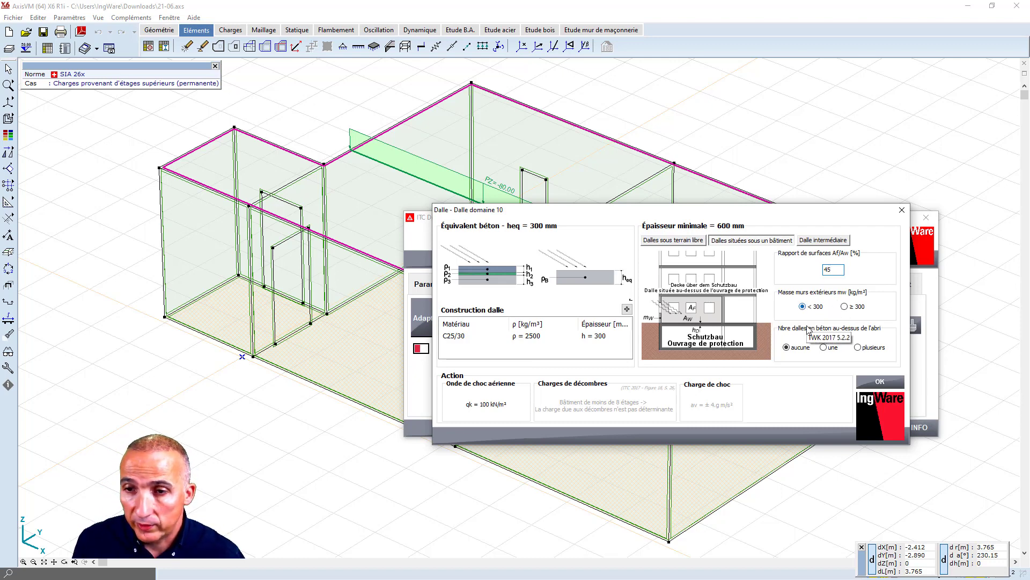
pyautogui.click(858, 347)
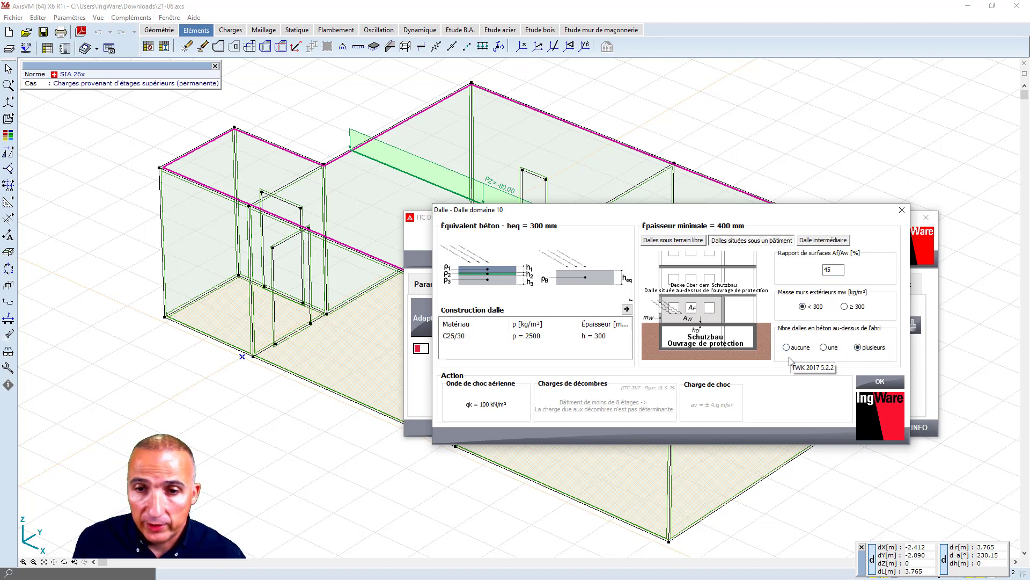
pyautogui.click(887, 384)
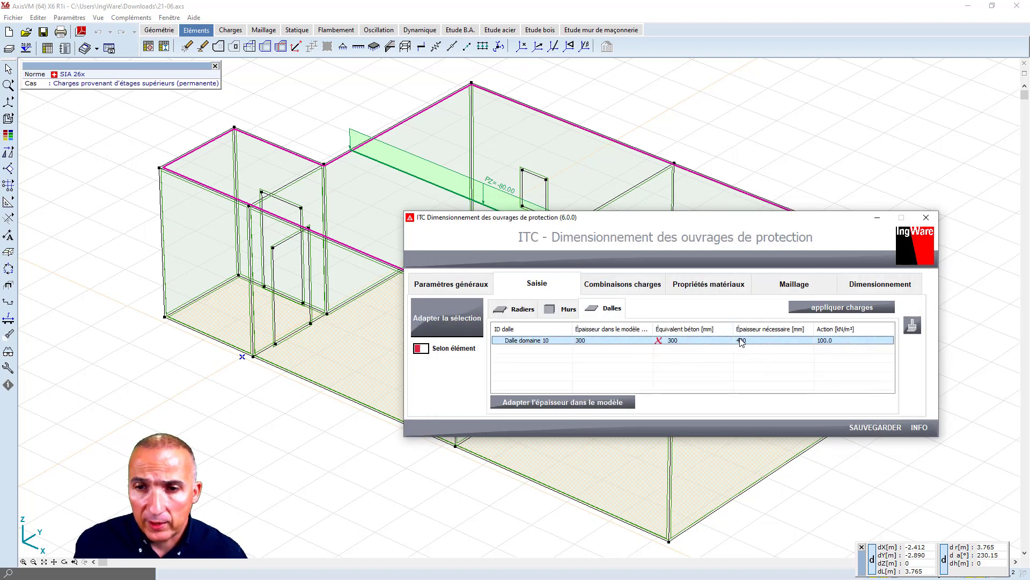
pyautogui.doubleClick(594, 341)
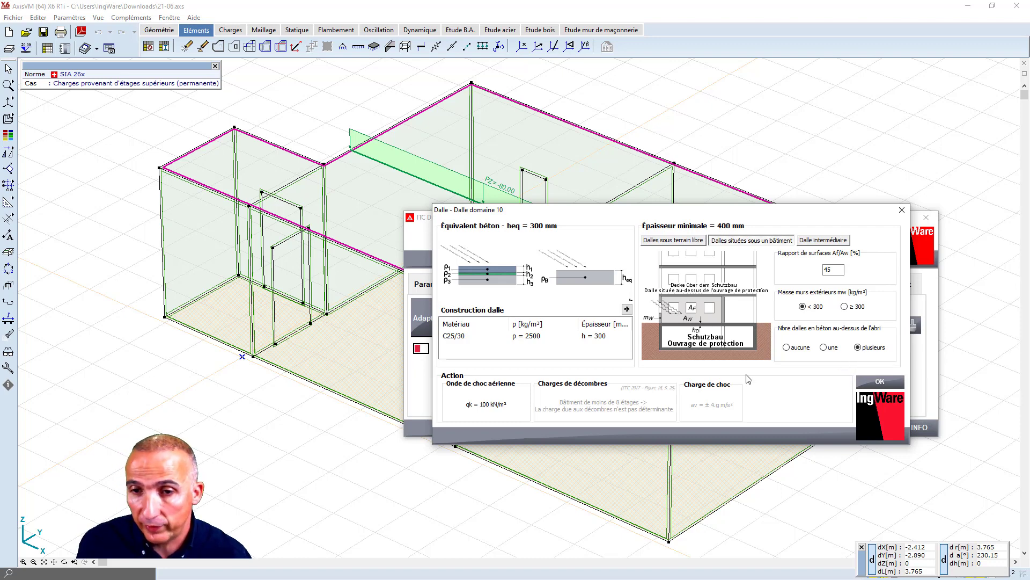
pyautogui.click(880, 381)
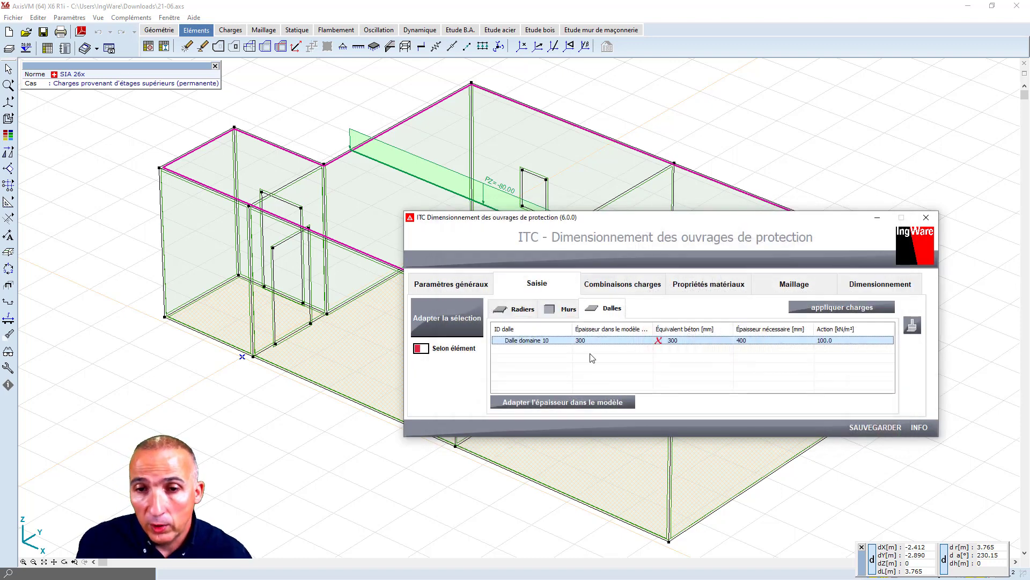
# - Adapt the slab's thickness in the model to the required 400 mm and apply its loads
pyautogui.click(575, 405)
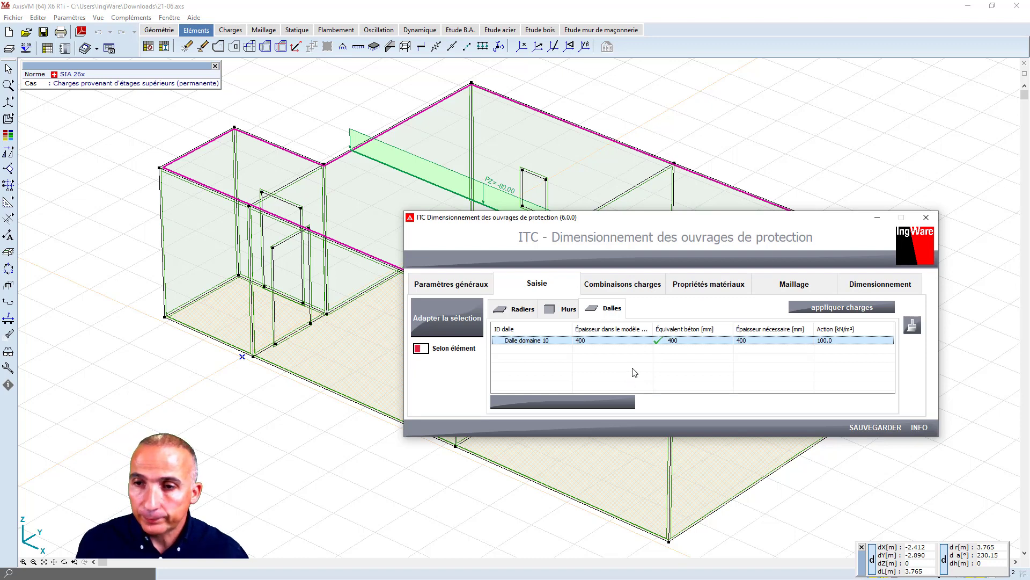
pyautogui.click(822, 312)
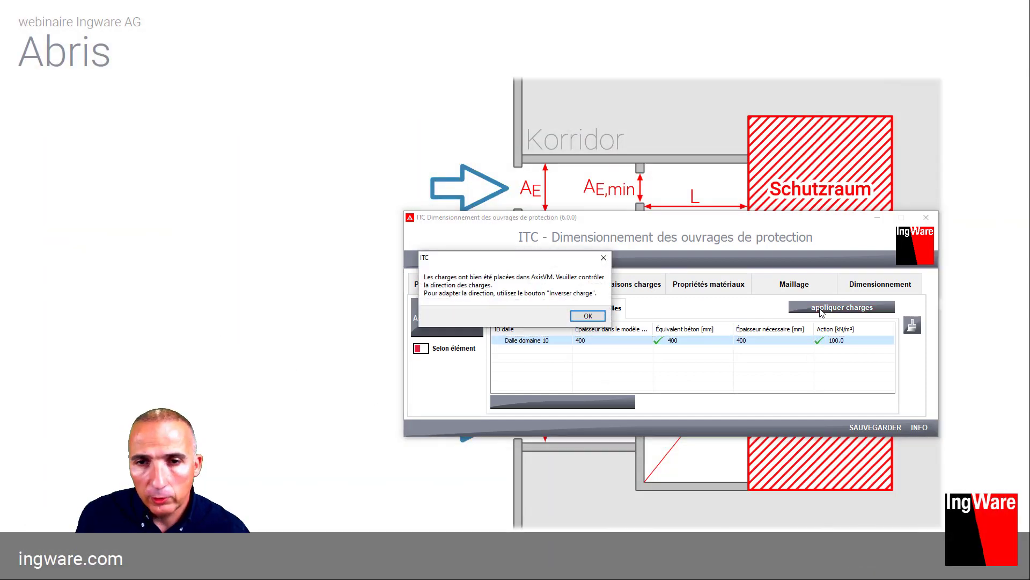
pyautogui.click(587, 316)
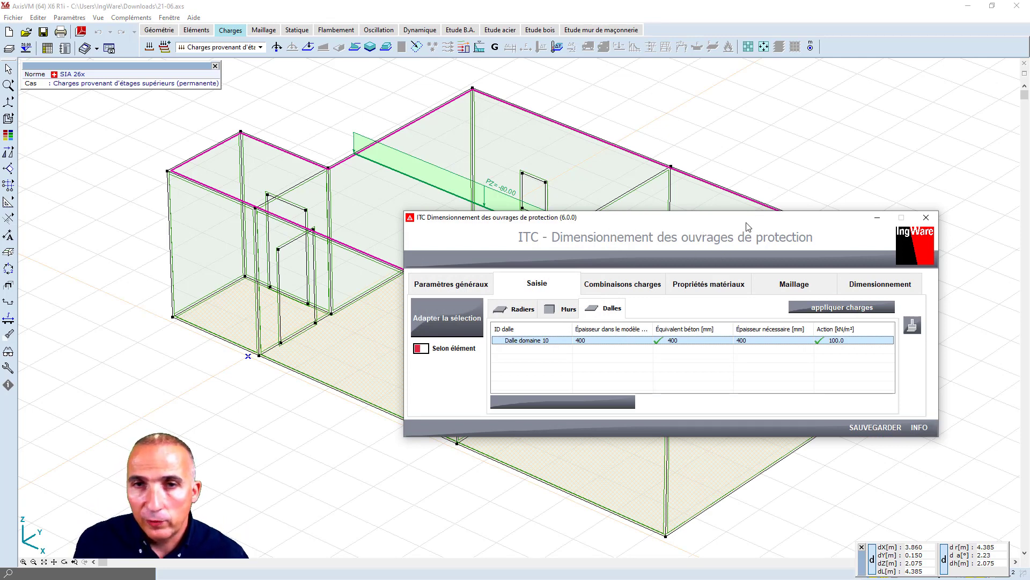
# - Clear the selection and display the "Action prépondérante - Dalles" load cases for lx/h >= 4 and lx/h < 4
pyautogui.click(338, 99)
pyautogui.press('Escape')
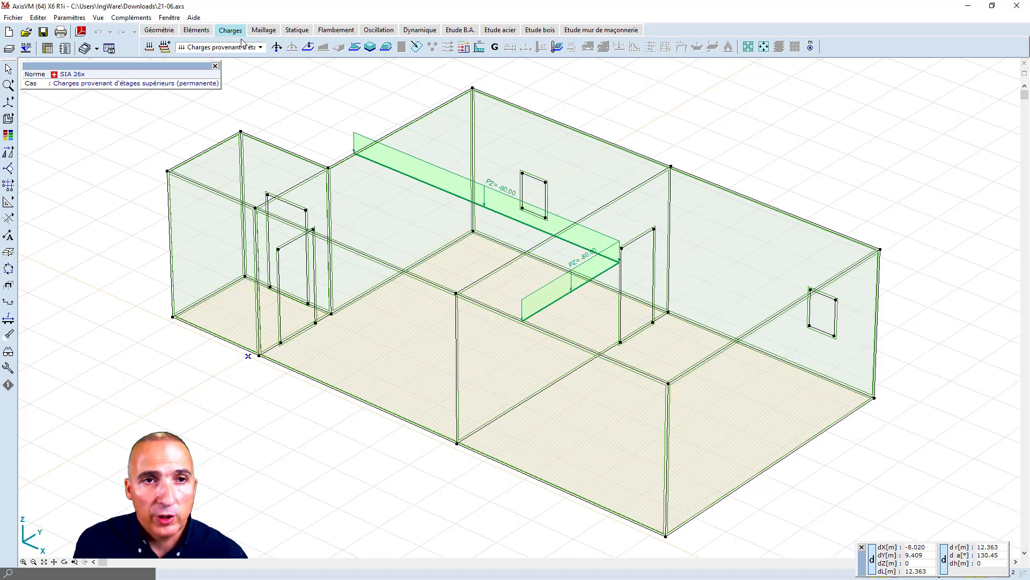
pyautogui.click(260, 47)
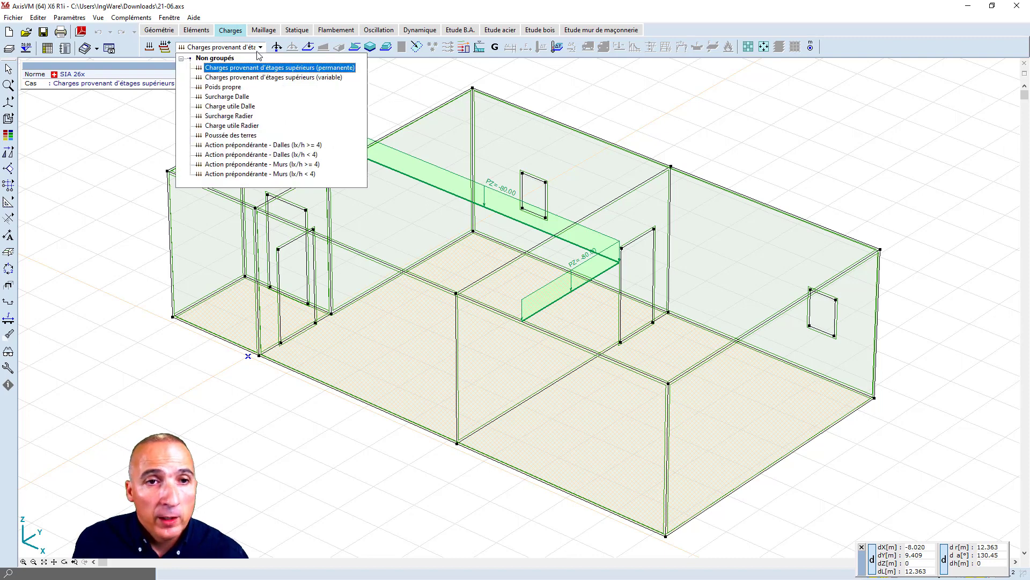
pyautogui.click(254, 146)
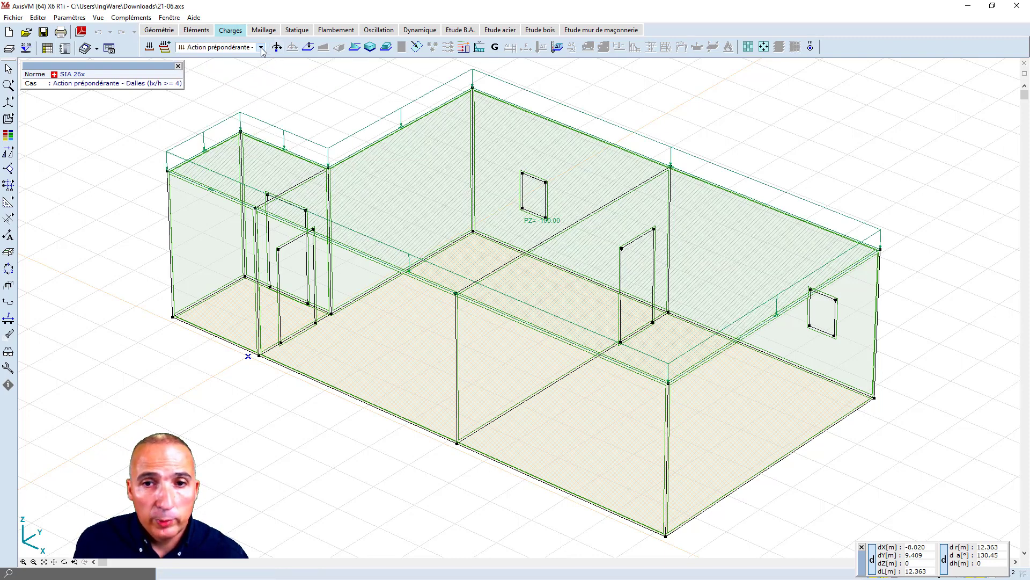
pyautogui.click(261, 48)
pyautogui.click(244, 155)
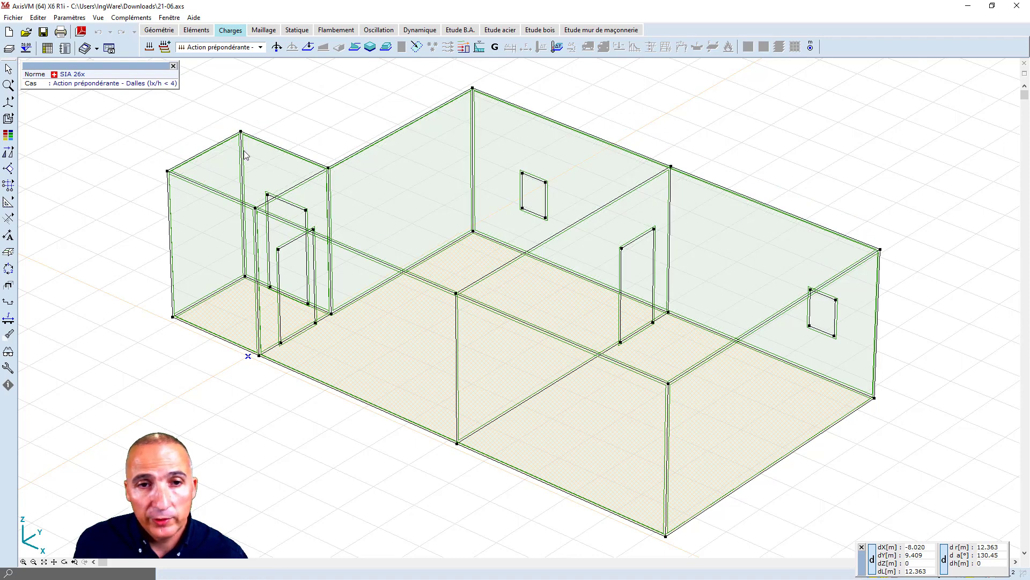
# - Check the load directions in the "Action prépondérante - Murs" cases for lx/h >= 4 and lx/h < 4, ending on lx/h >= 4
pyautogui.click(261, 48)
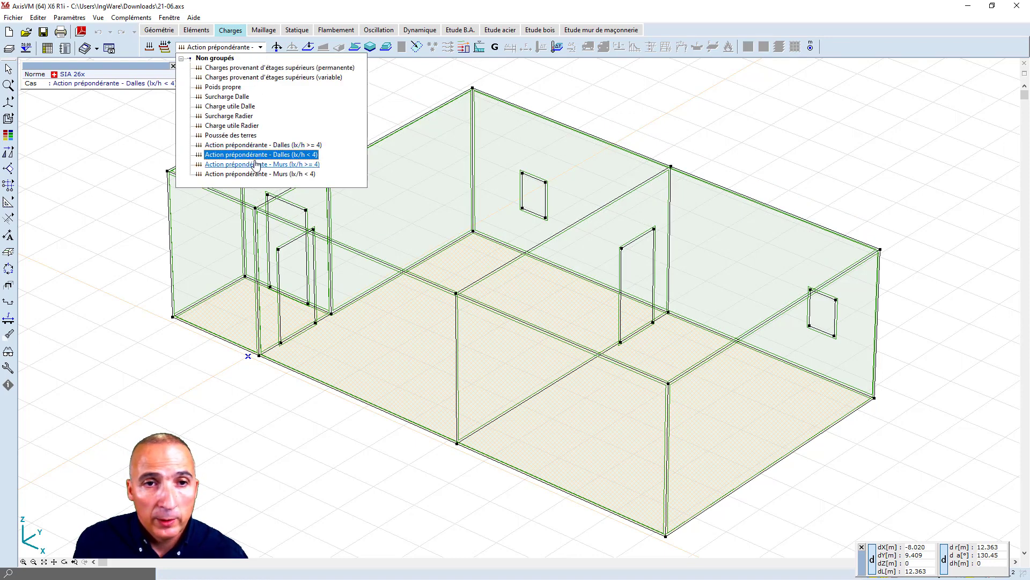
pyautogui.click(256, 165)
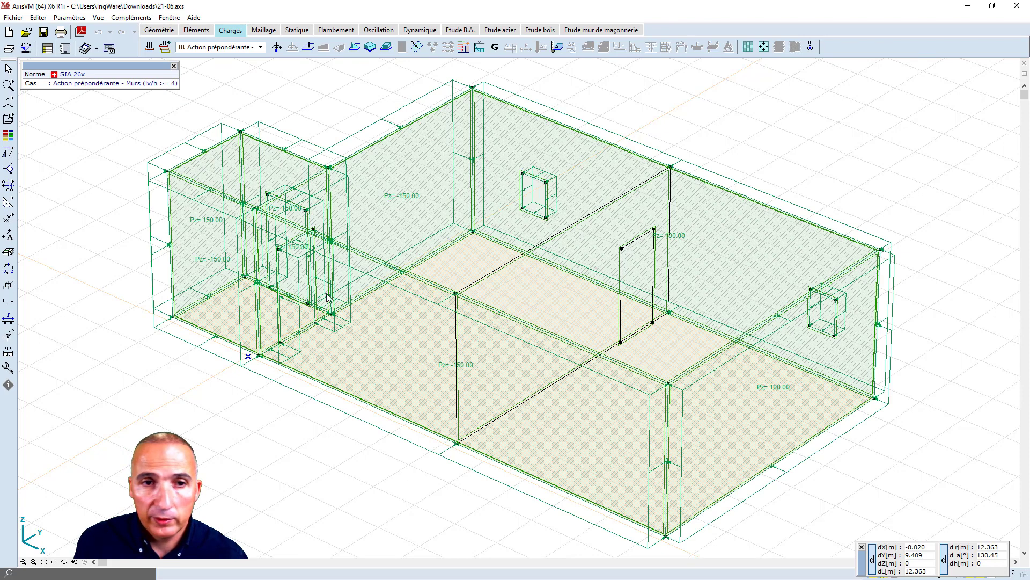
pyautogui.click(292, 342)
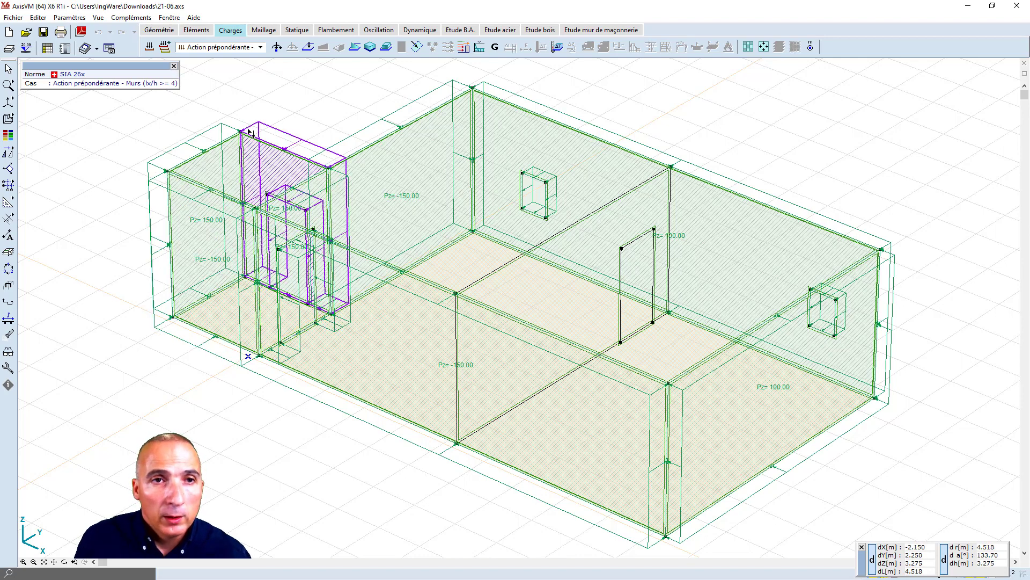
pyautogui.click(260, 47)
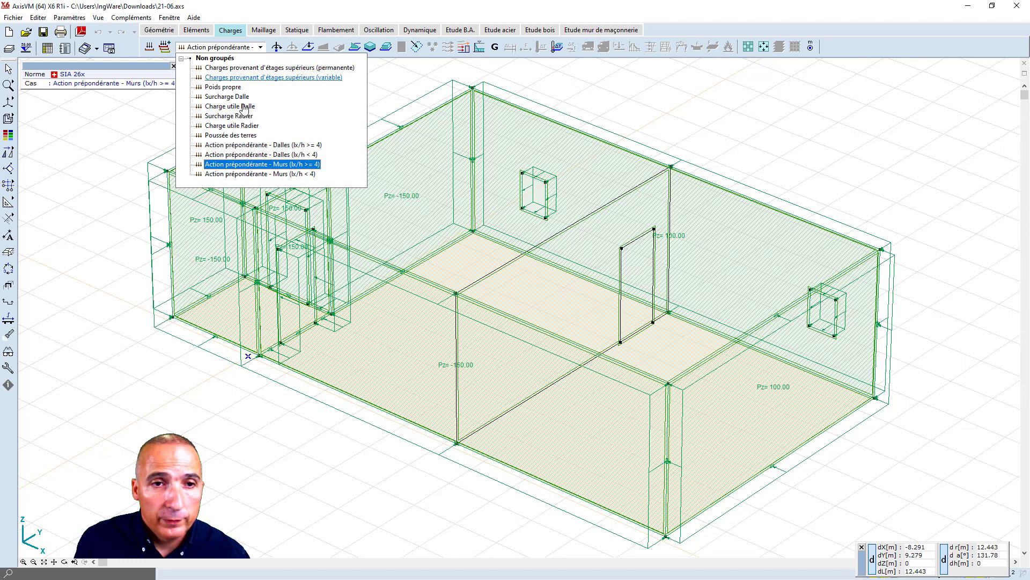
pyautogui.click(238, 173)
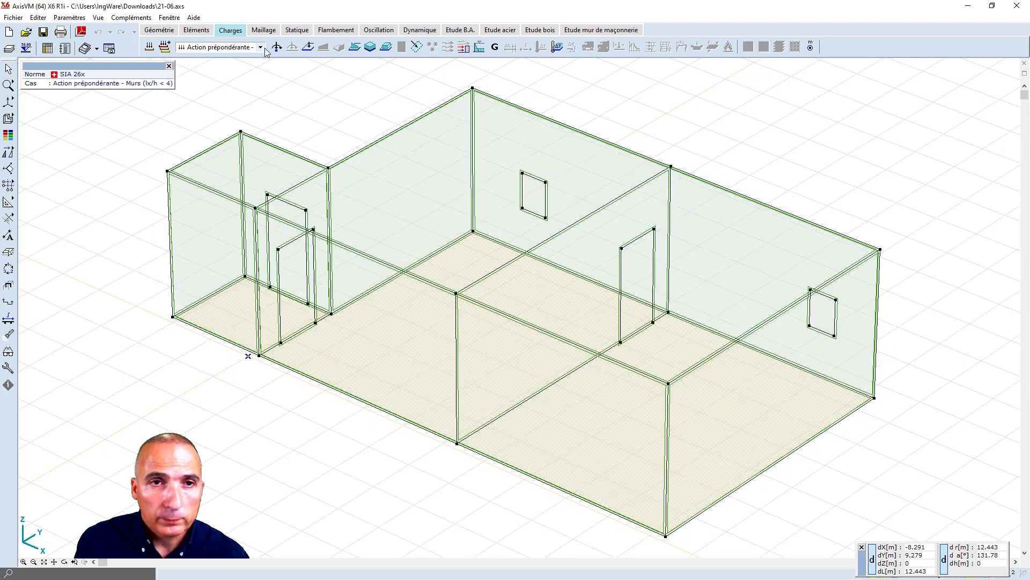
pyautogui.click(261, 48)
pyautogui.click(252, 164)
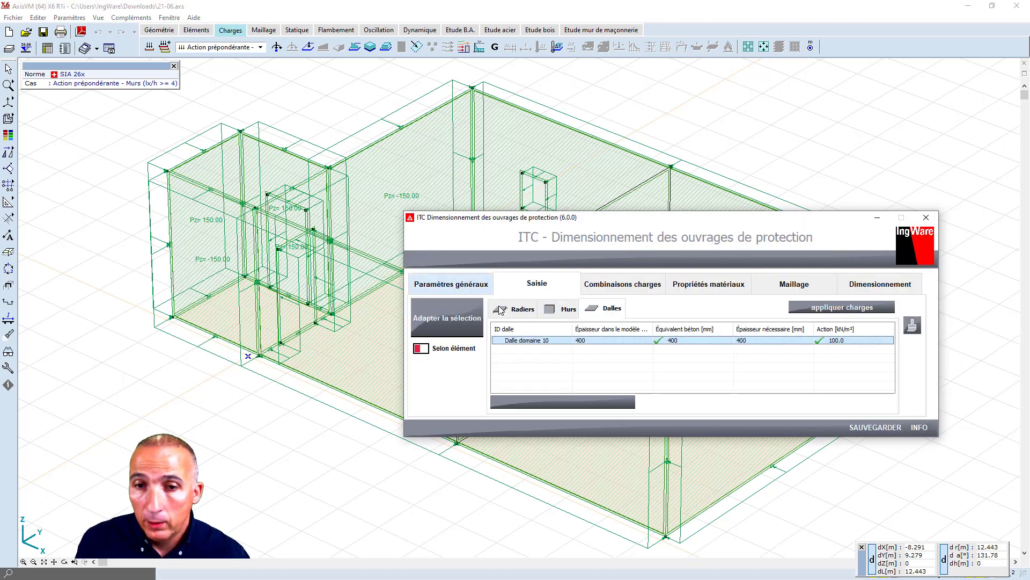
# - Reverse the load direction on wall "Mur domaine 8"
pyautogui.click(558, 308)
pyautogui.click(546, 368)
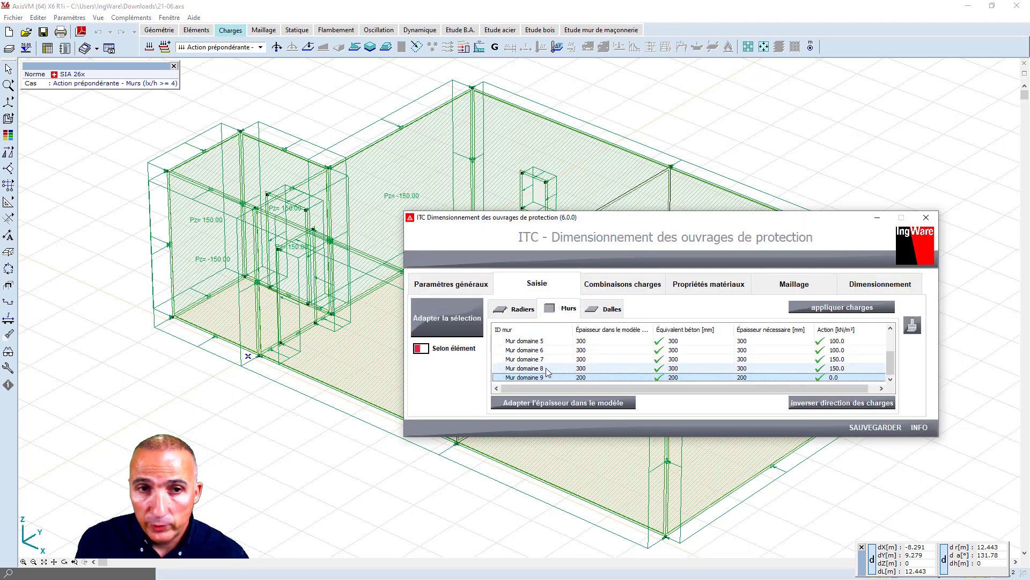
pyautogui.click(841, 403)
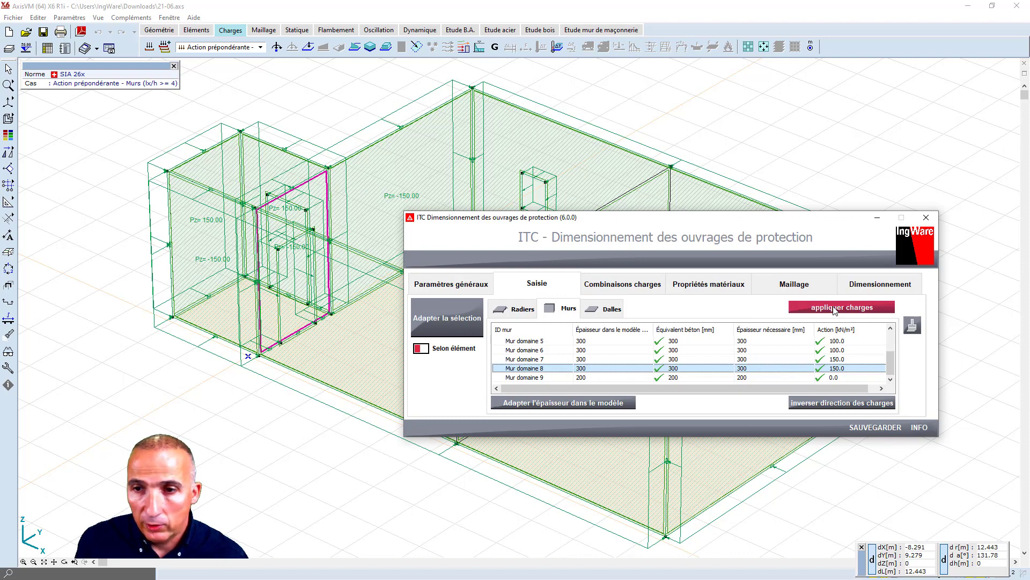
# - For the load combinations, assign the permanent upper-floor loads, Poids propre and Surcharge Dalle as permanent actions and the variable upper-floor loads as variable
pyautogui.click(613, 289)
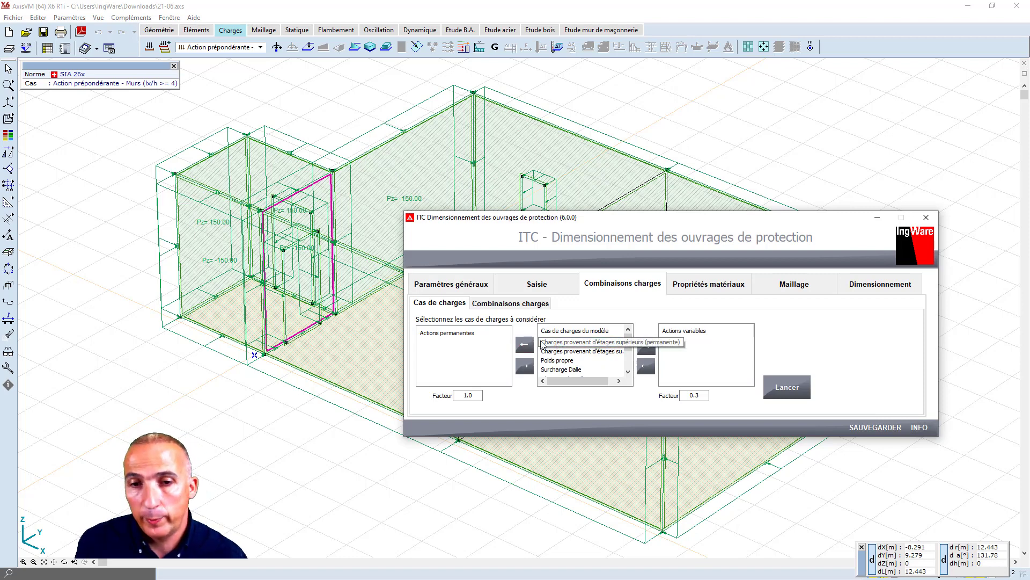
pyautogui.doubleClick(590, 342)
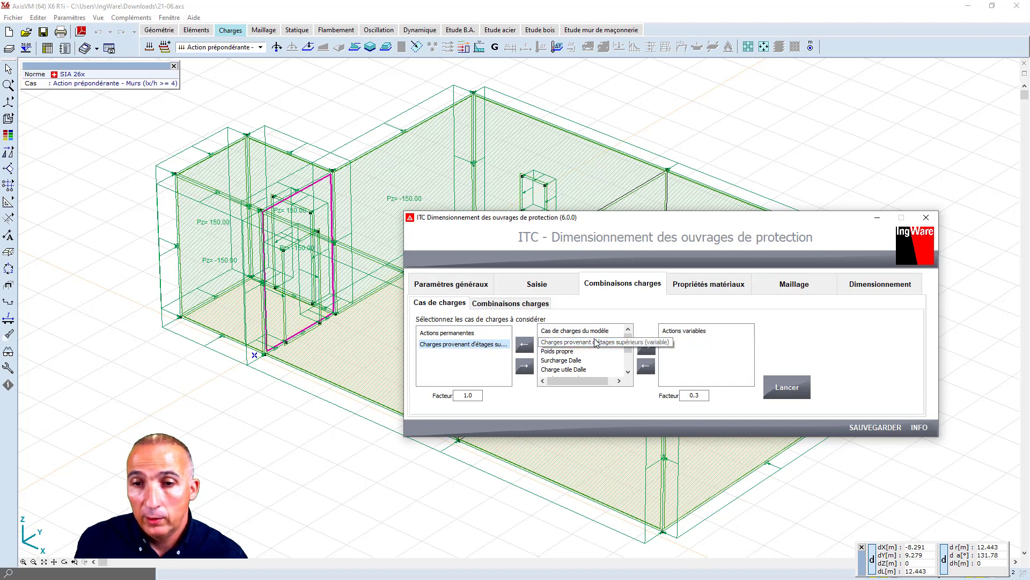
pyautogui.click(646, 346)
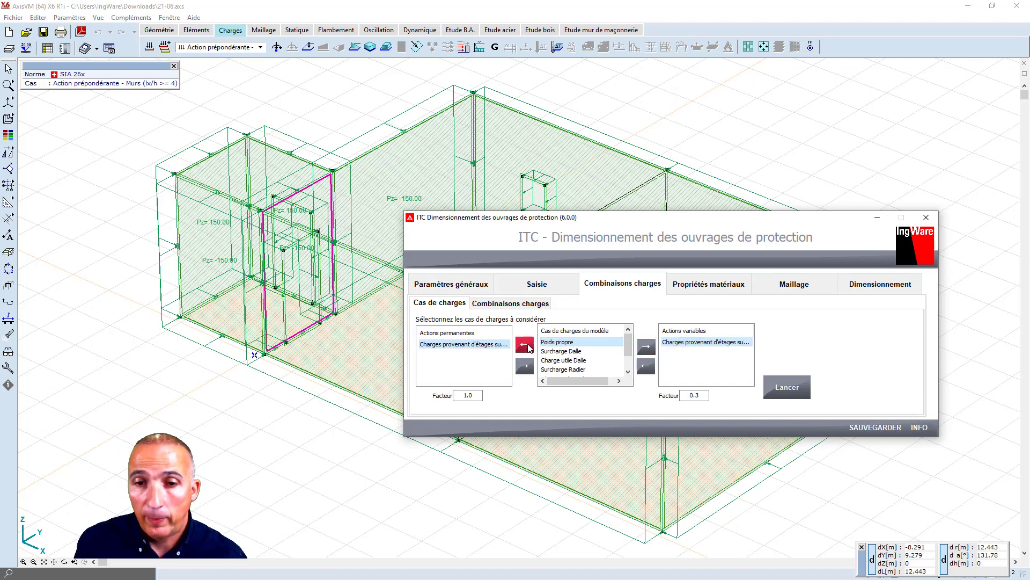
pyautogui.click(526, 347)
pyautogui.click(526, 346)
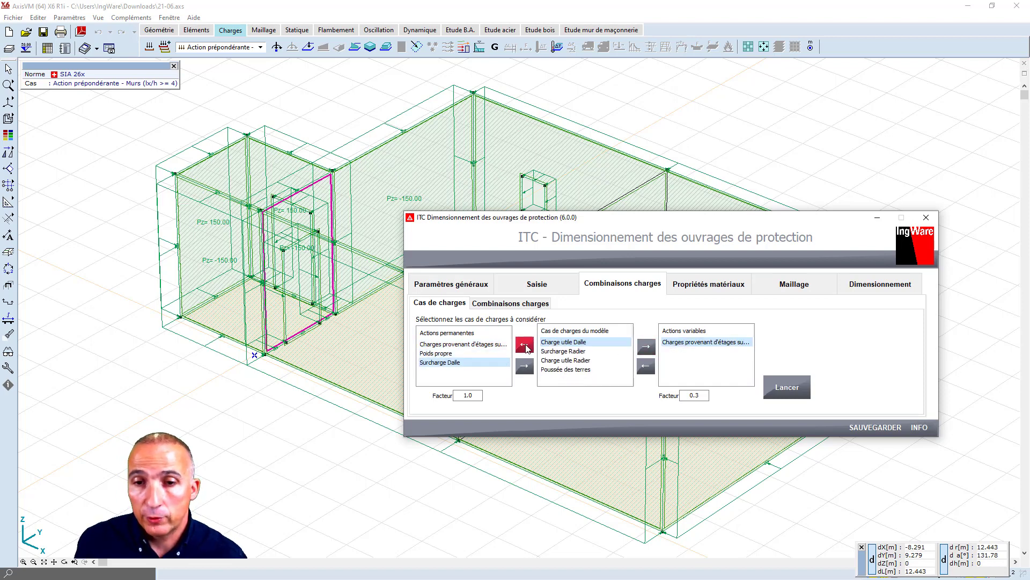
# - Assign Charge utile Dalle and Charge utile Radier as variable, Surcharge Radier and Poussée des terres as permanent, and generate the load combinations
pyautogui.click(646, 347)
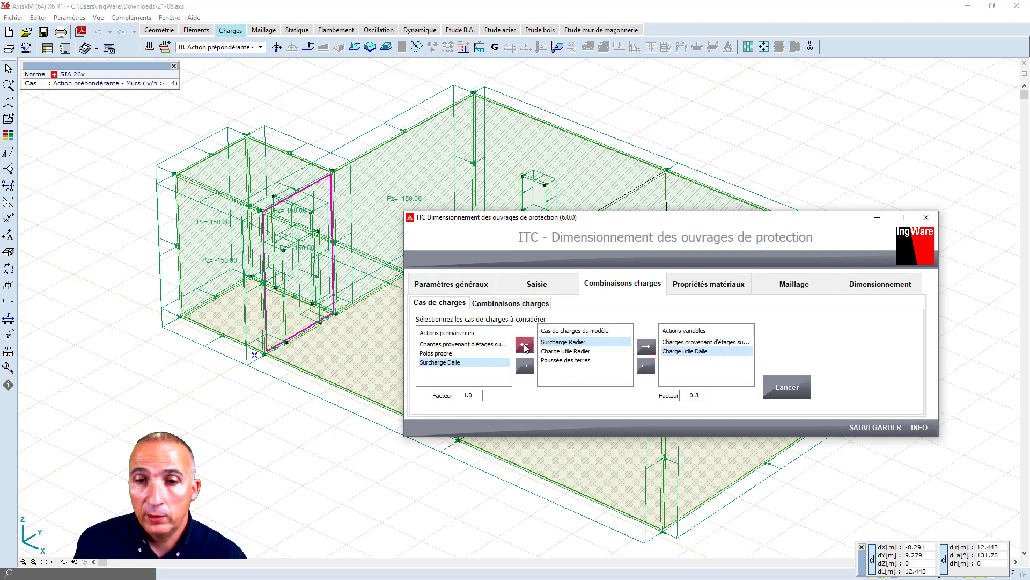
pyautogui.click(526, 346)
pyautogui.click(647, 348)
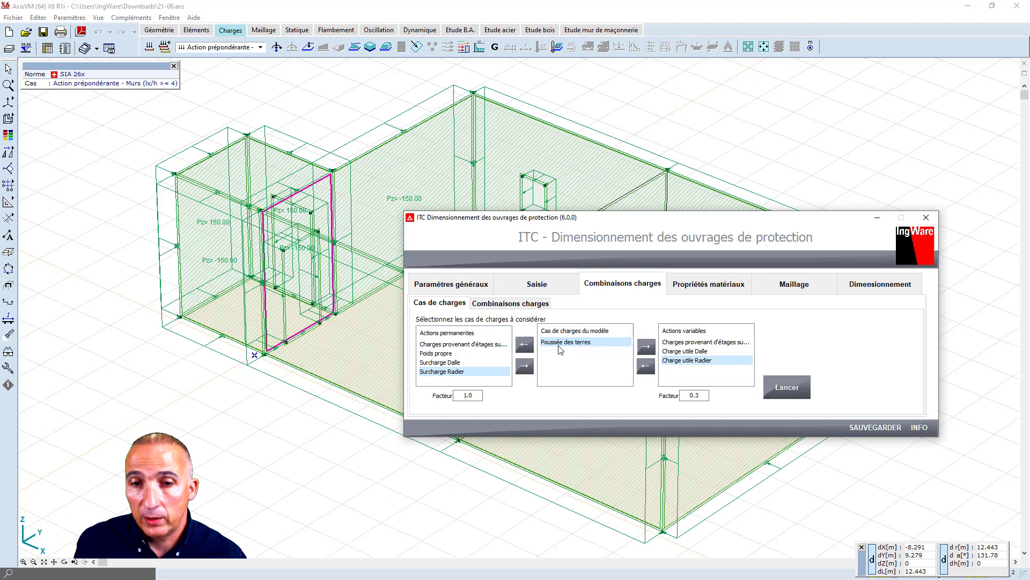
pyautogui.click(525, 344)
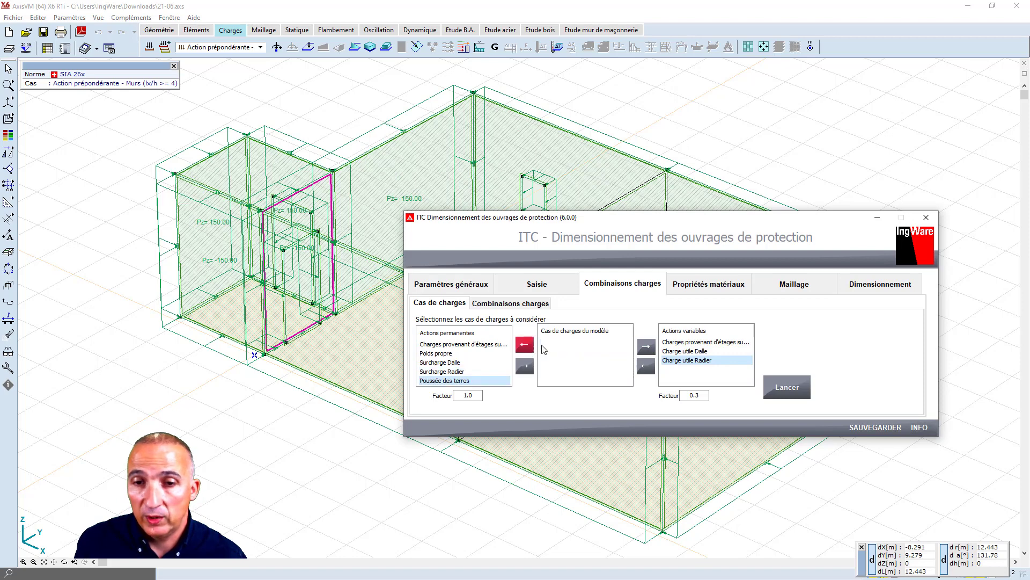
pyautogui.click(785, 389)
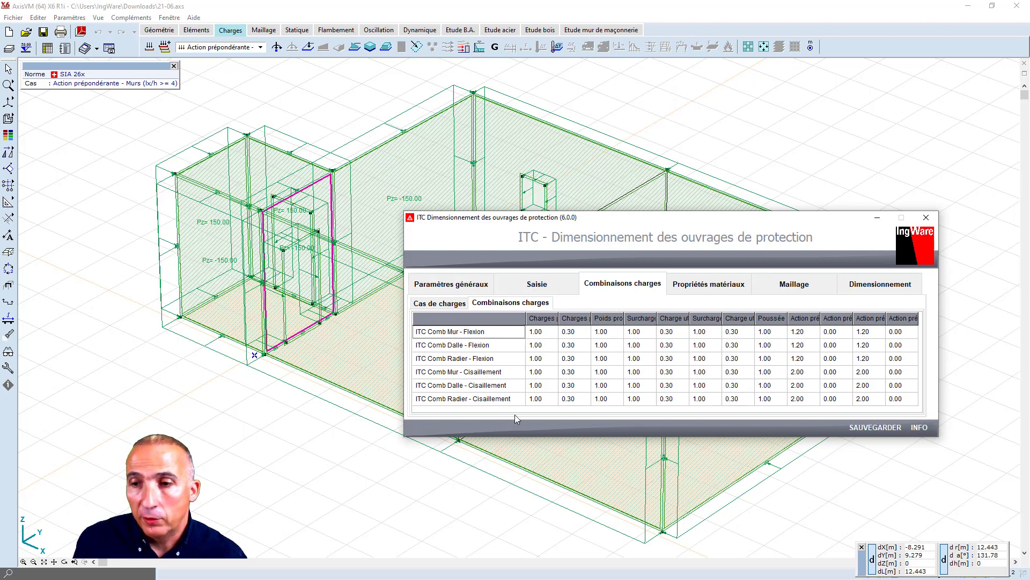
# - Review the ITC material properties and generate the mesh with automatic parameters
pyautogui.click(703, 290)
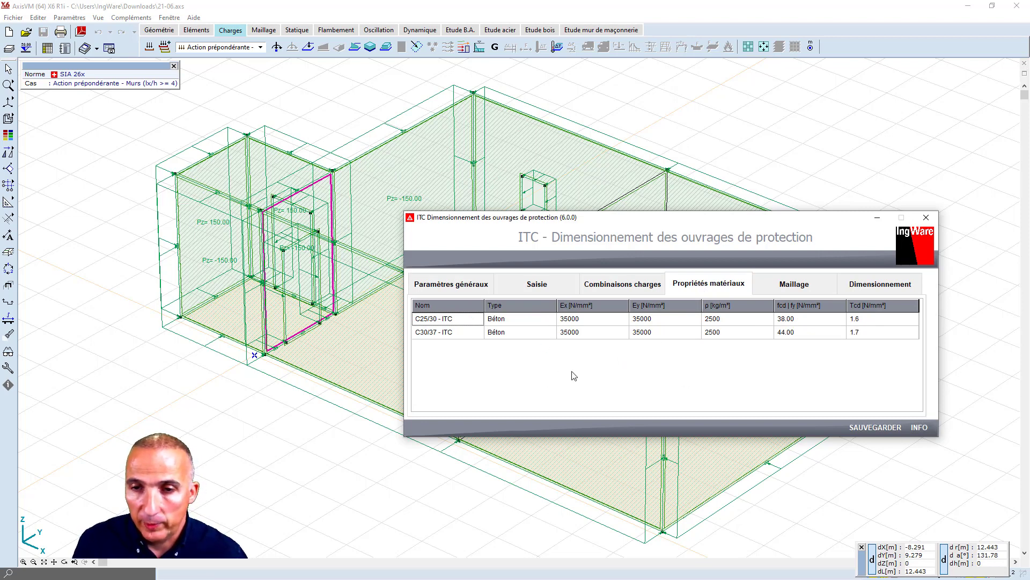
pyautogui.click(782, 292)
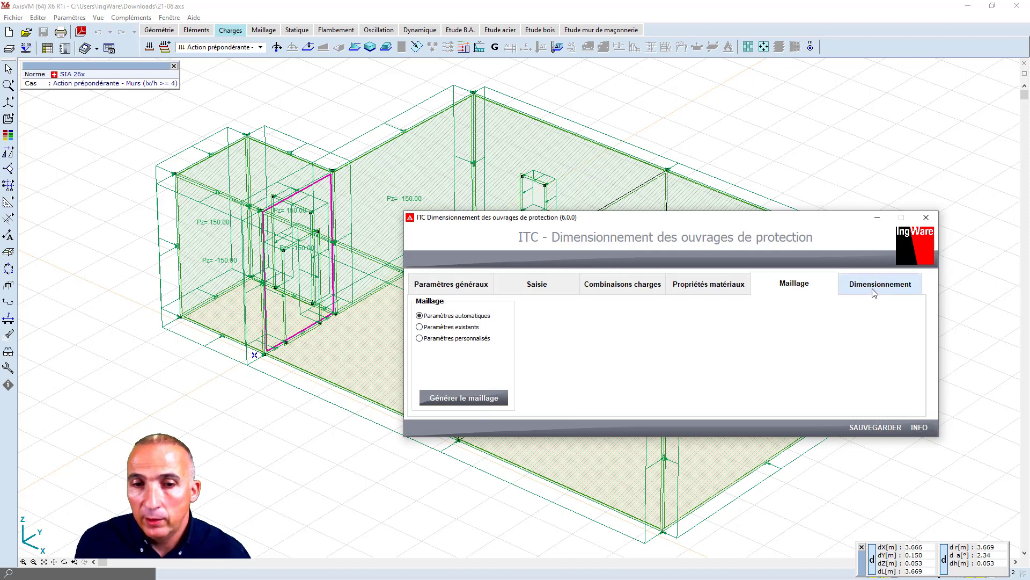
pyautogui.click(483, 403)
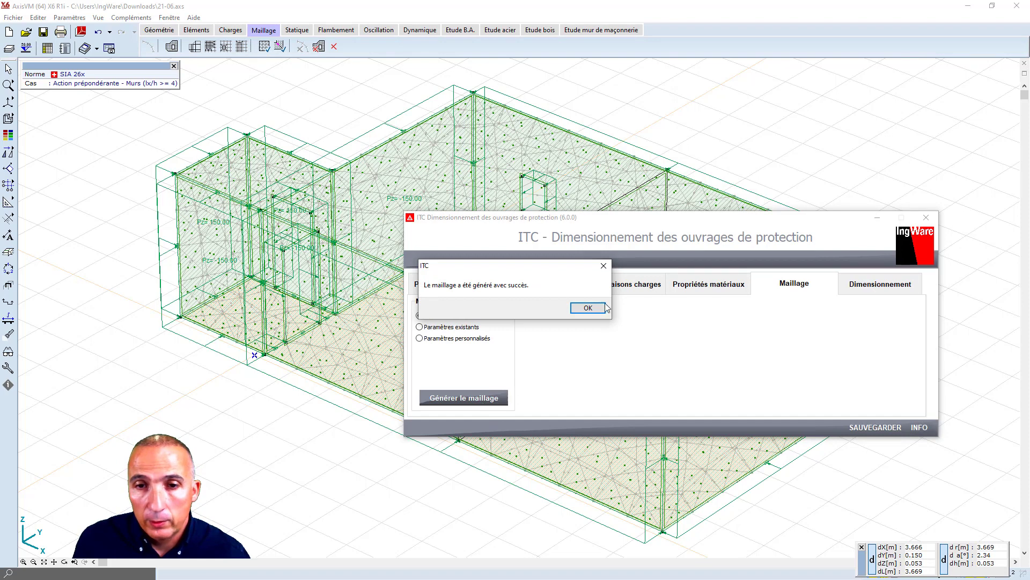
pyautogui.click(587, 309)
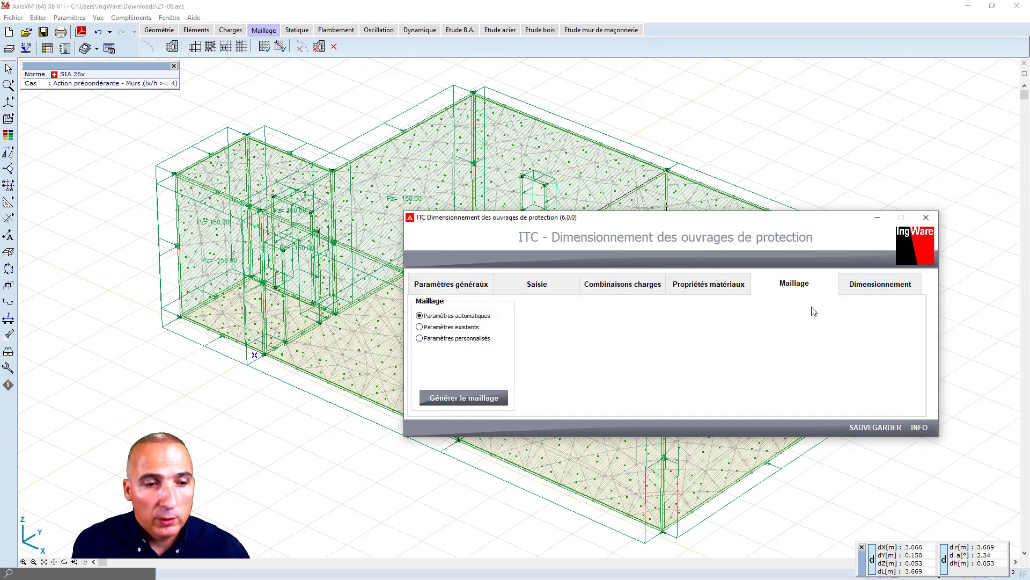
# - Proceed to the shelter's dimensioning stage and run the model's linear analysis
pyautogui.click(869, 286)
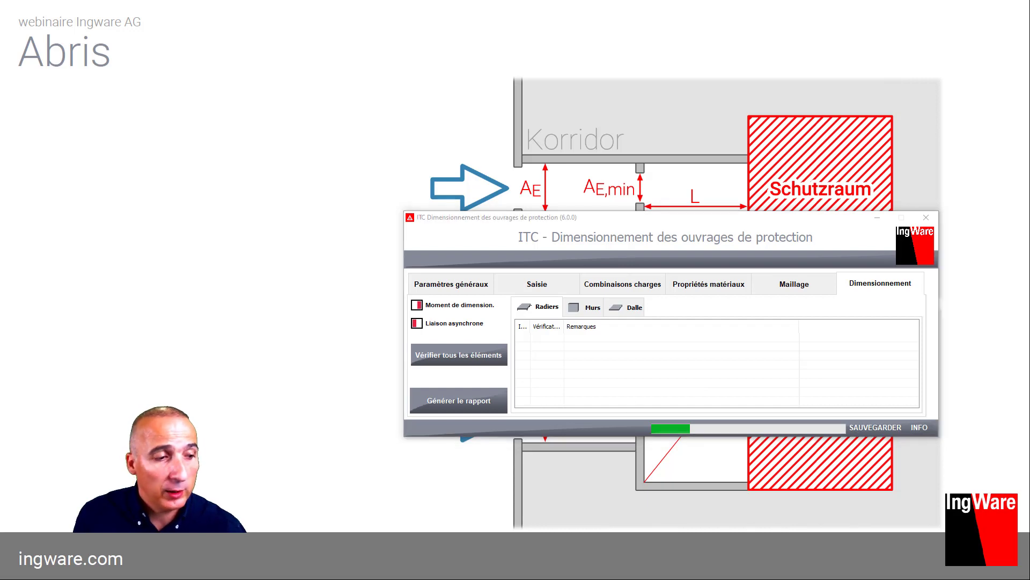
pyautogui.moveTo(388, 95); pyautogui.dragTo(657, 100)
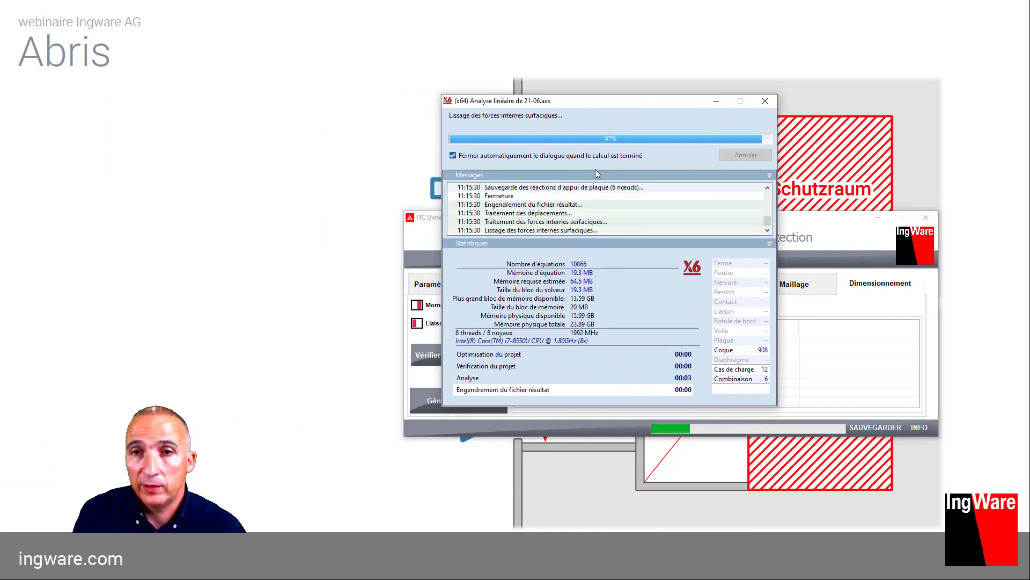
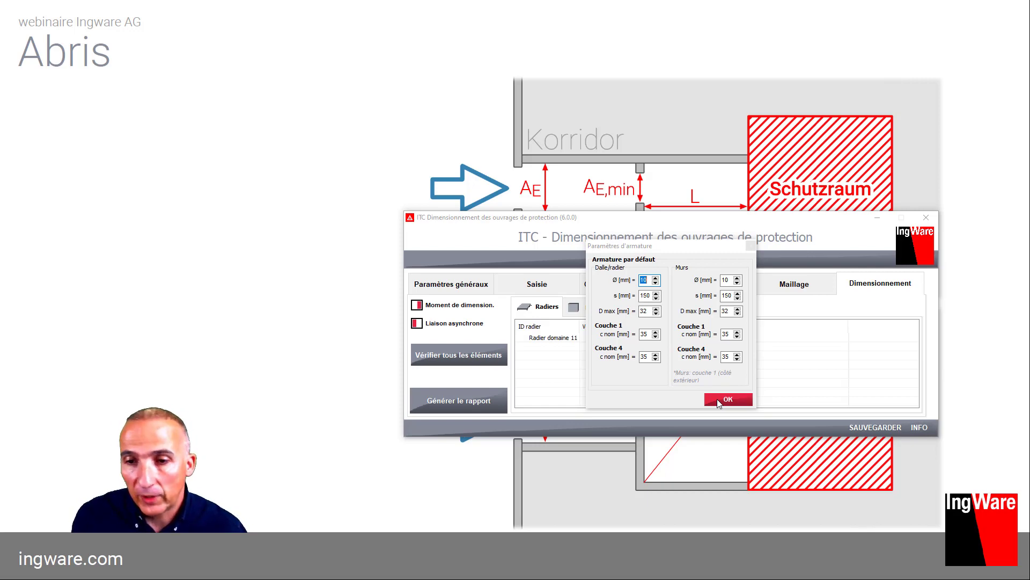
# - Accept the default reinforcement parameters for slabs and walls, and verify all the shelter elements
pyautogui.click(718, 401)
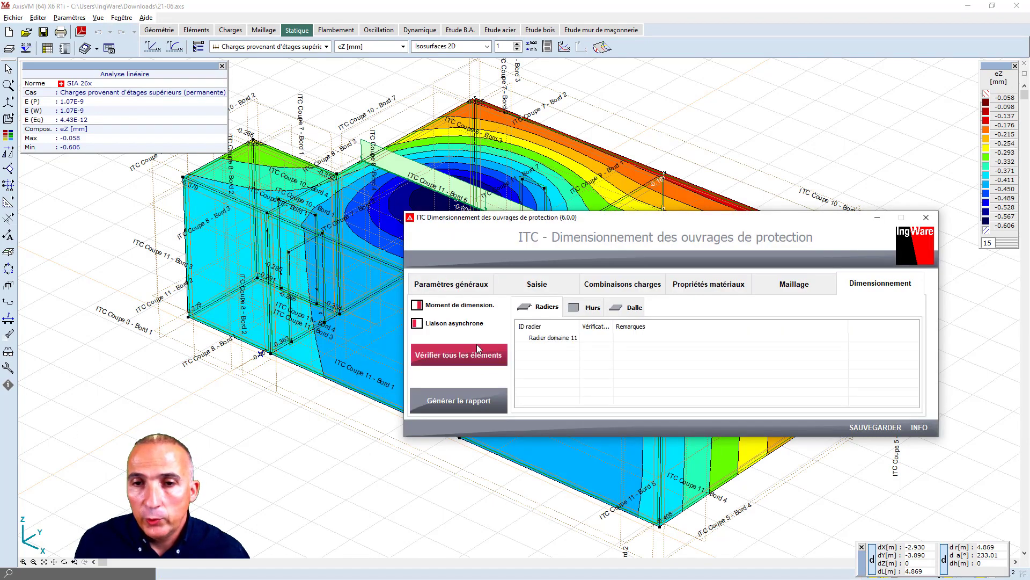
pyautogui.click(562, 338)
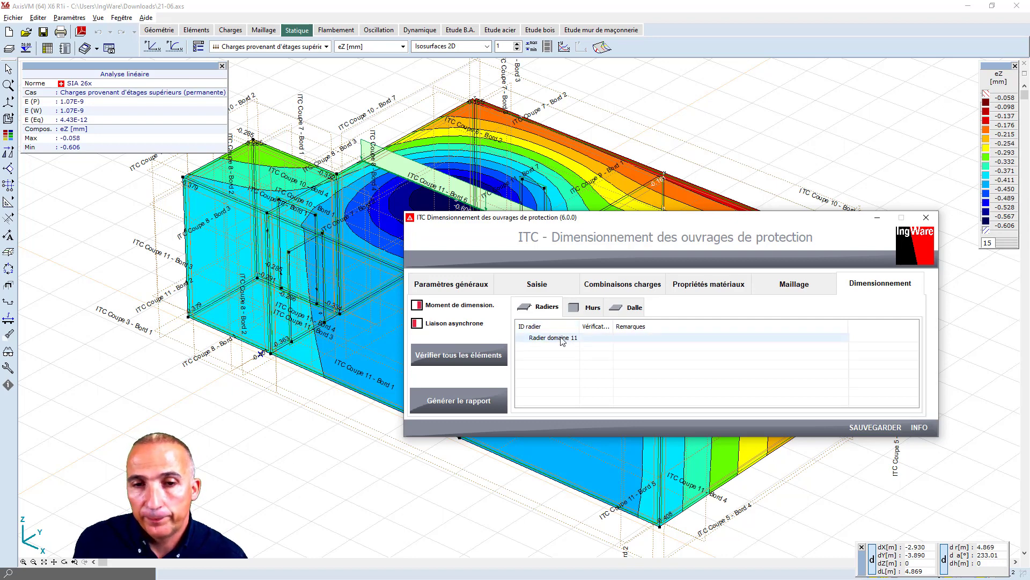
pyautogui.click(480, 361)
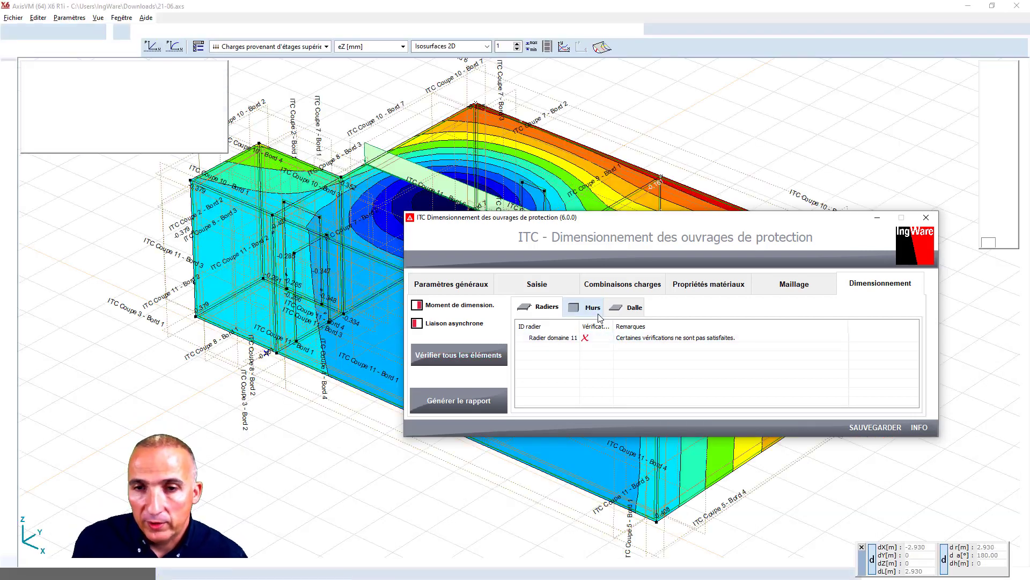
# - Review the verification results of the walls, the slab and the foundation slab
pyautogui.click(594, 309)
pyautogui.click(625, 310)
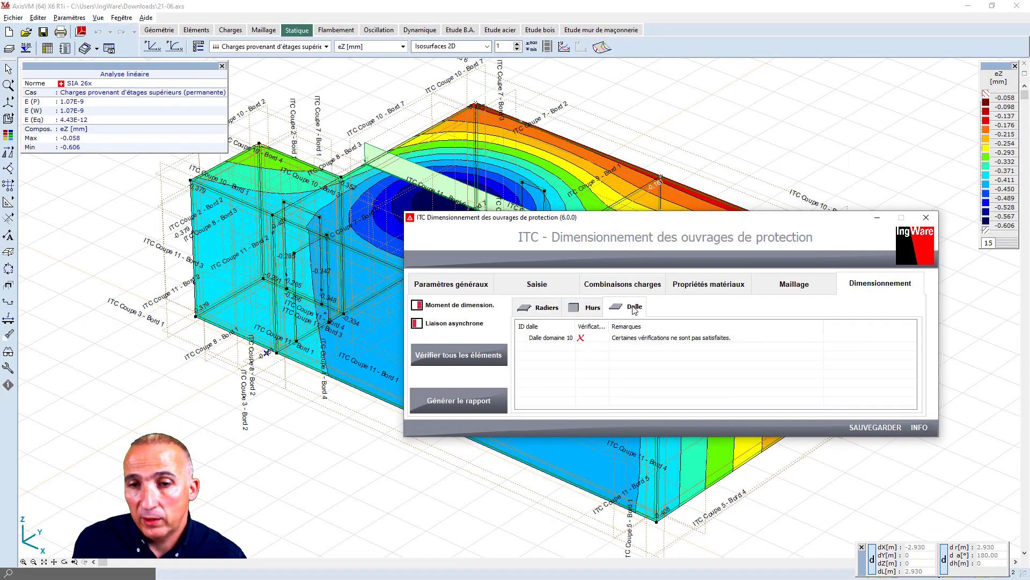
pyautogui.click(543, 309)
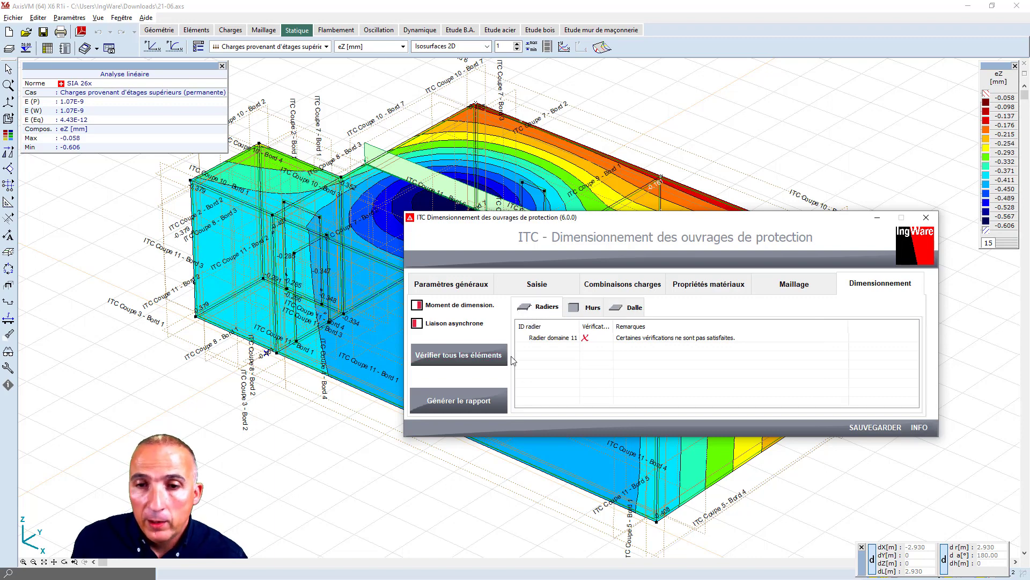
# - For Radier domaine 11, set the couche 2 main field reinforcement diameter to 20 mm
pyautogui.doubleClick(642, 338)
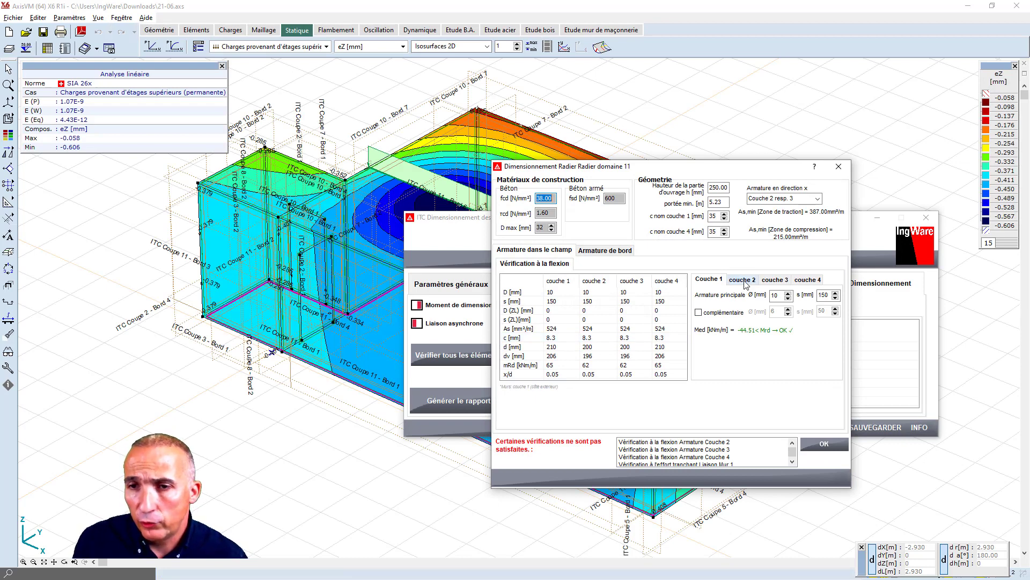
pyautogui.click(744, 280)
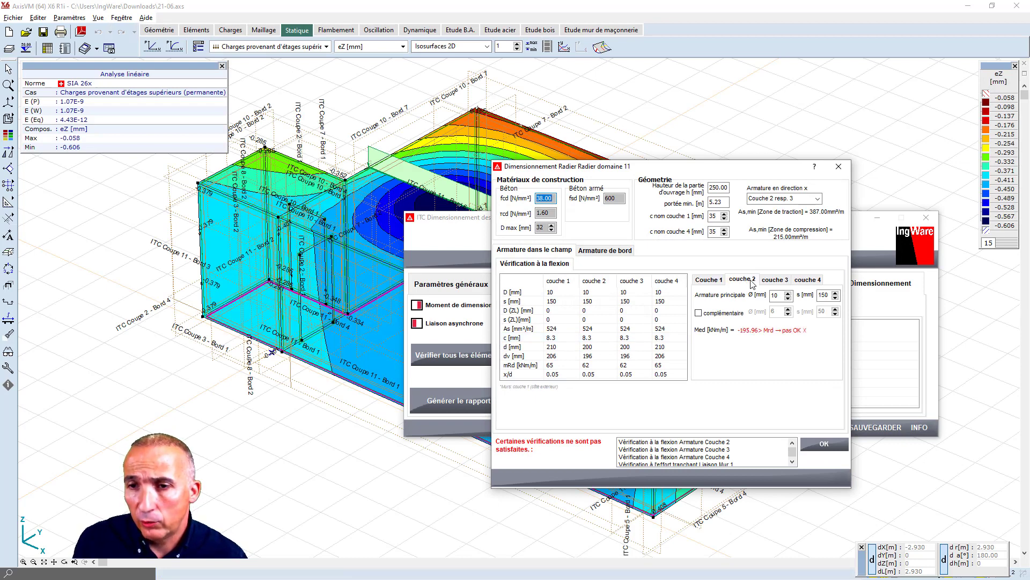
pyautogui.click(787, 294)
pyautogui.click(788, 294)
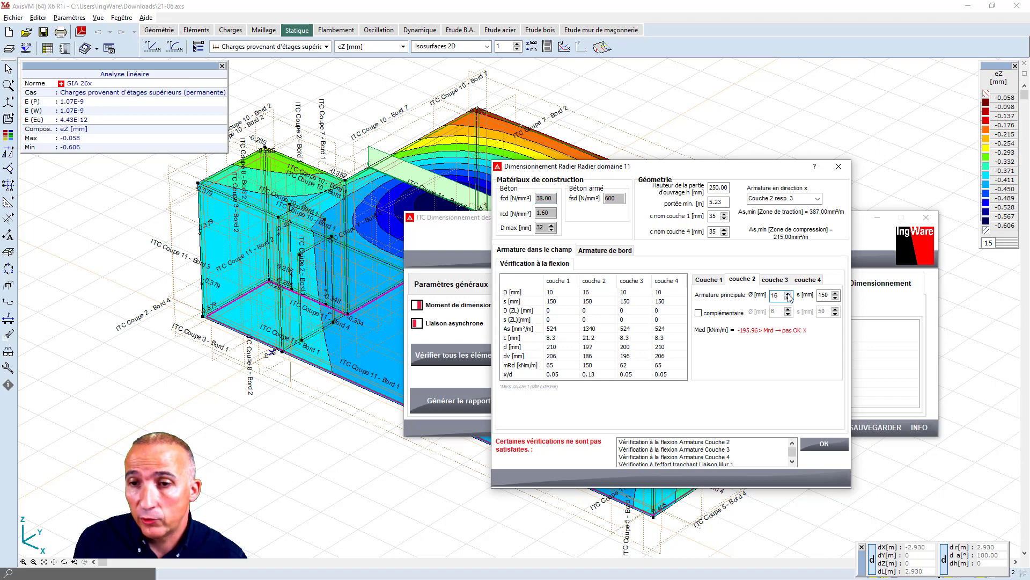
pyautogui.click(788, 293)
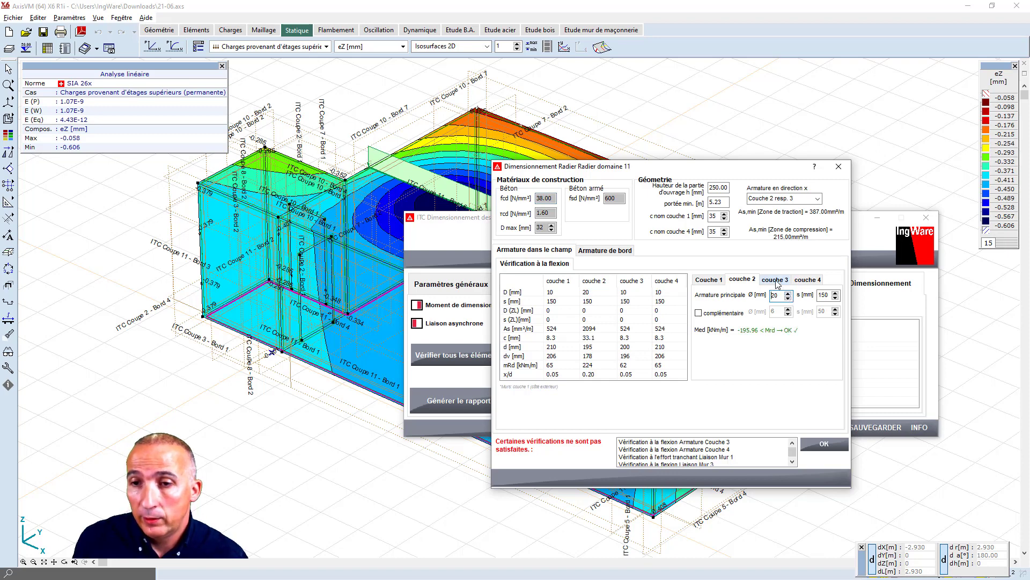
# - Set the foundation slab's main field reinforcement diameter to 14 mm for couche 3 and 12 mm for couche 4
pyautogui.click(779, 280)
pyautogui.click(788, 293)
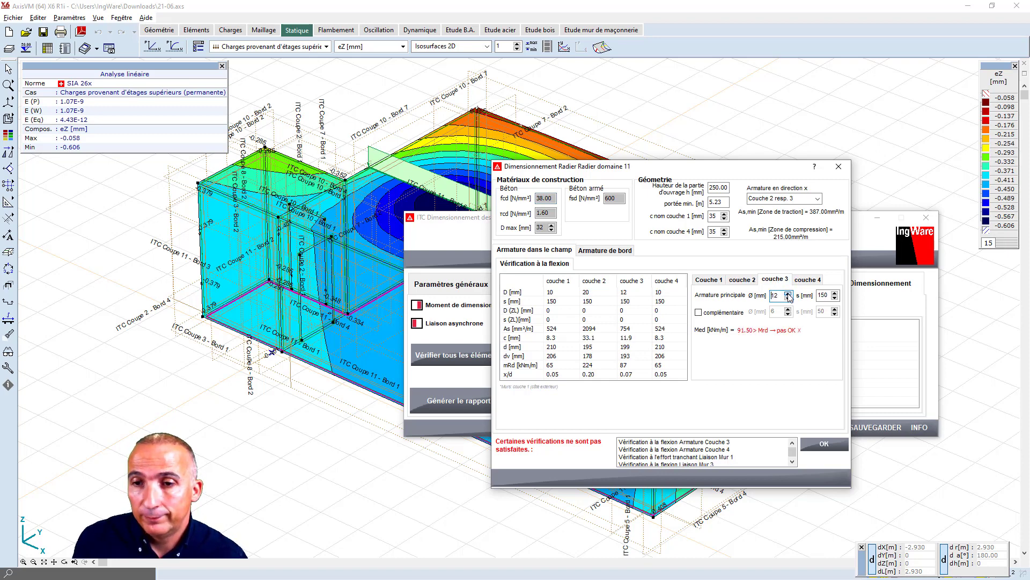
pyautogui.click(788, 293)
pyautogui.click(805, 280)
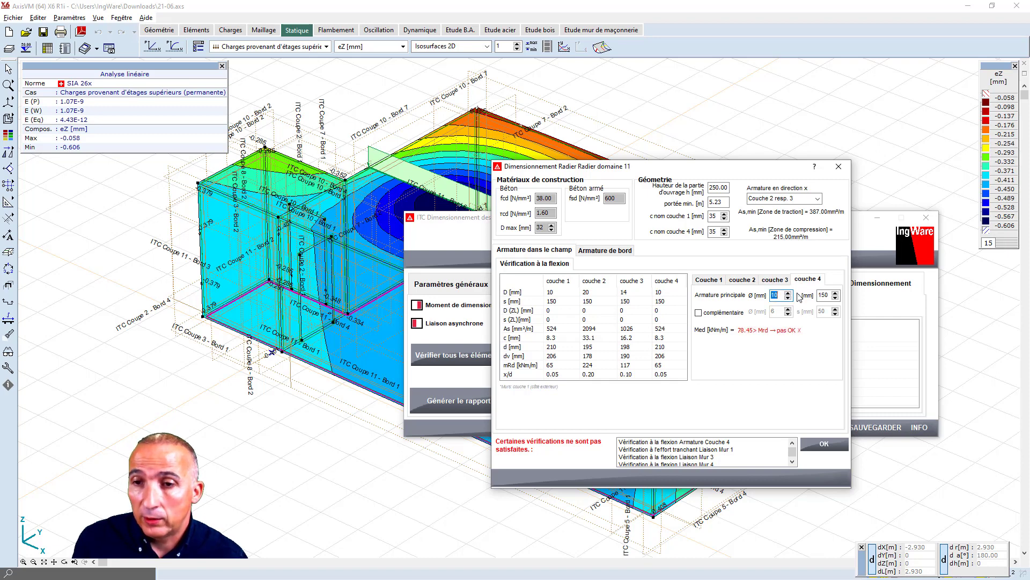
pyautogui.click(788, 294)
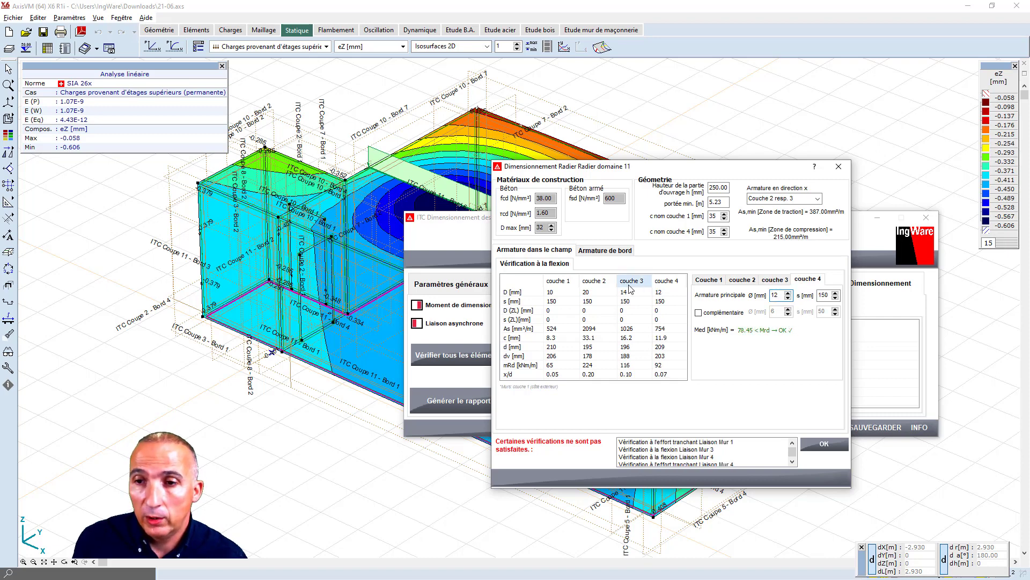
# - In the foundation slab's edge reinforcement, set the couche 1 bending diameter for Liaison Mur domaine 3 to 14 mm
pyautogui.click(606, 251)
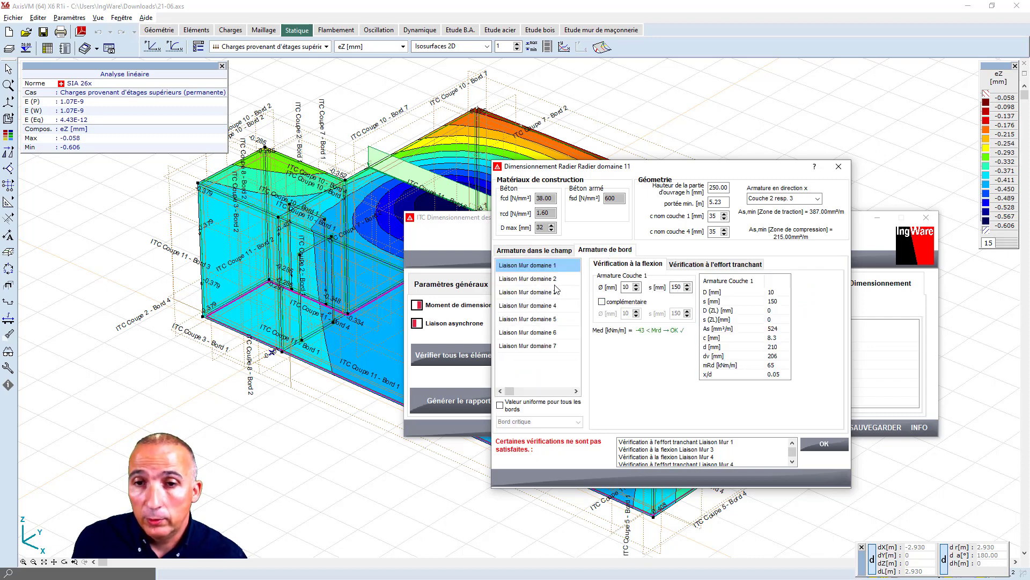
pyautogui.click(523, 279)
pyautogui.click(524, 292)
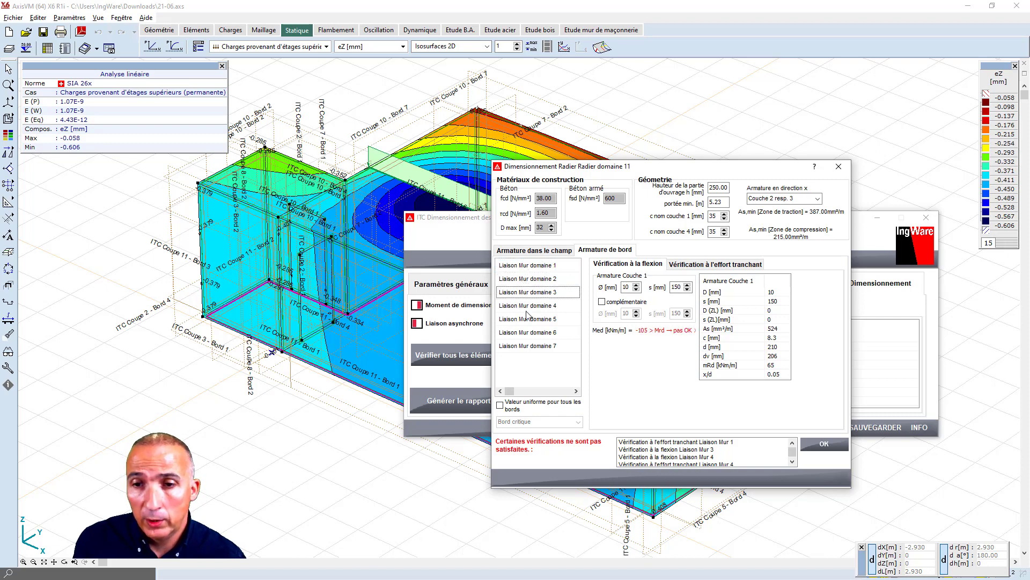
pyautogui.click(636, 285)
pyautogui.click(636, 285)
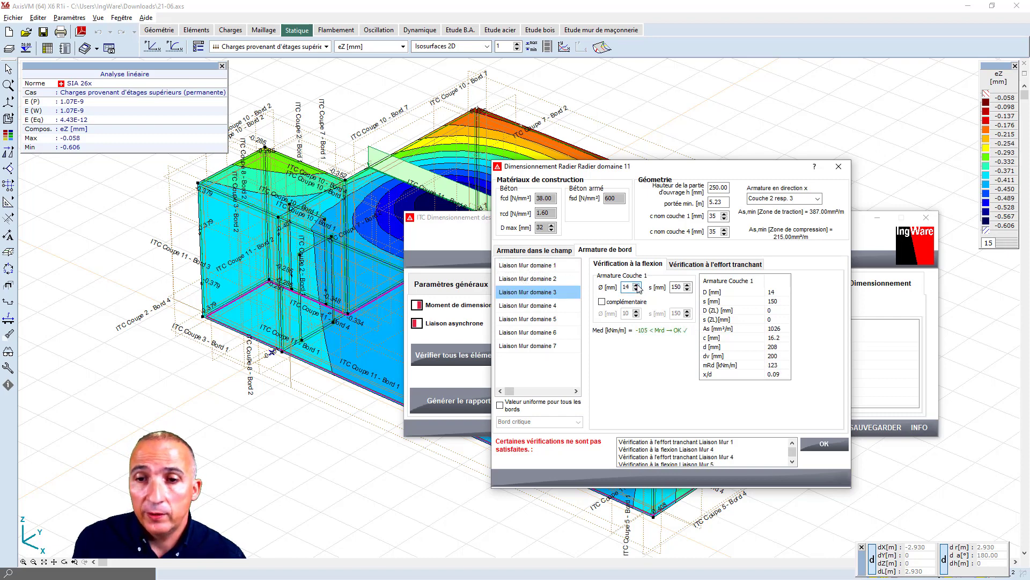
# - Increase the couche 1 bending reinforcement diameter for Liaison Mur domaine 4 above 14 mm to satisfy its bending check
pyautogui.click(549, 307)
pyautogui.click(549, 316)
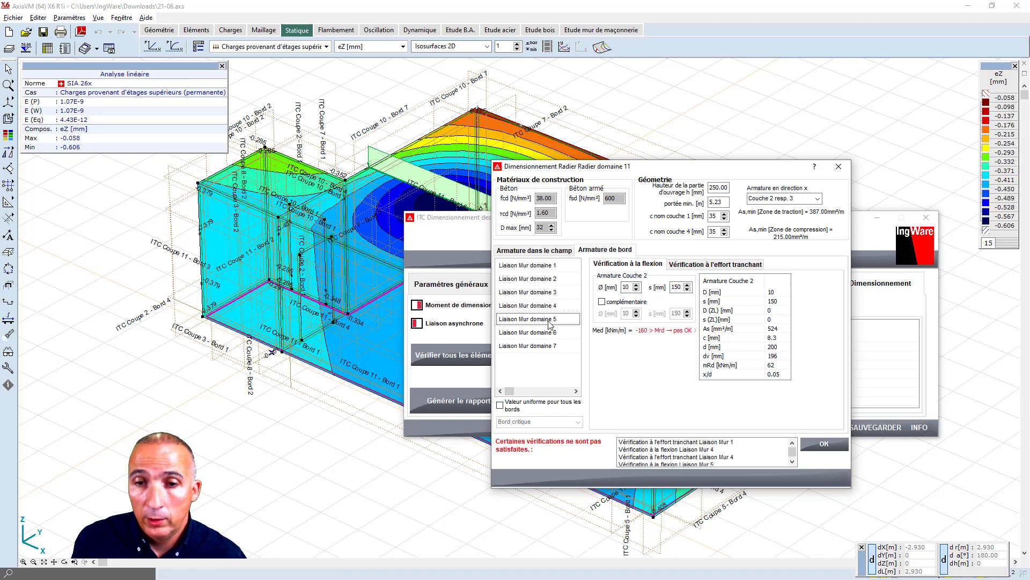
pyautogui.click(549, 305)
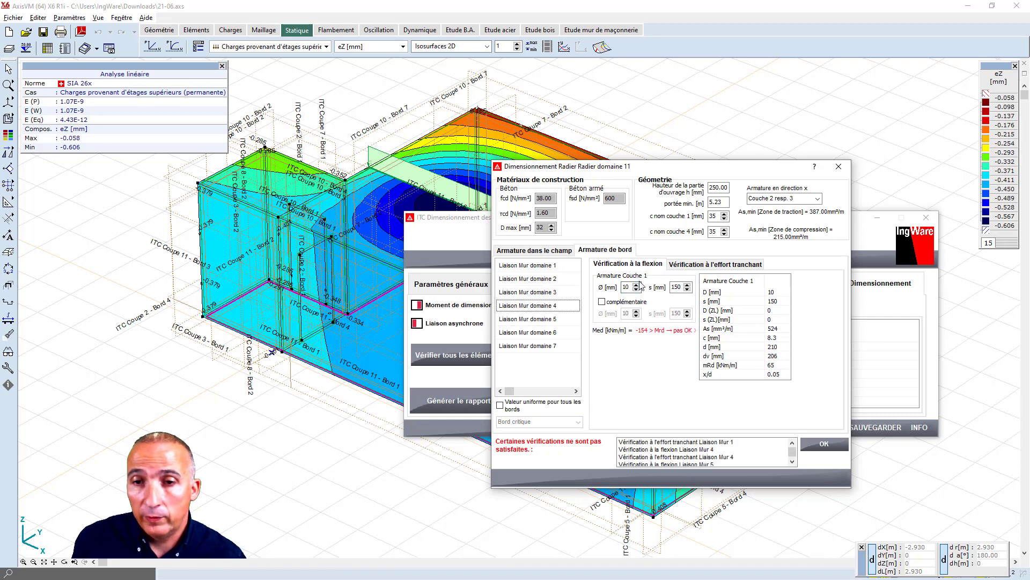
pyautogui.click(636, 285)
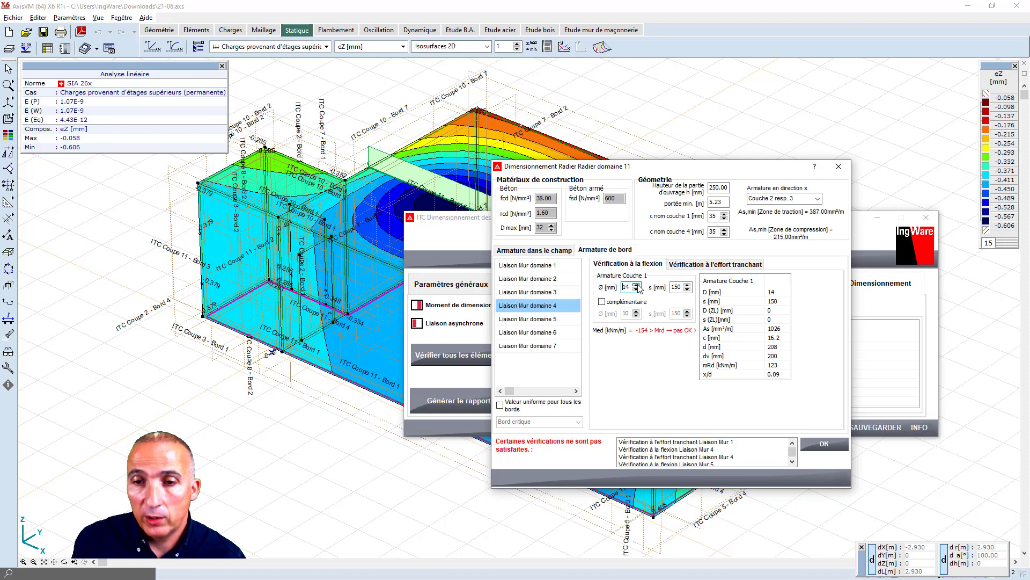
# - Set the couche 2 bending reinforcement diameter for Liaison Mur domaine 5 to 18 mm
pyautogui.click(548, 318)
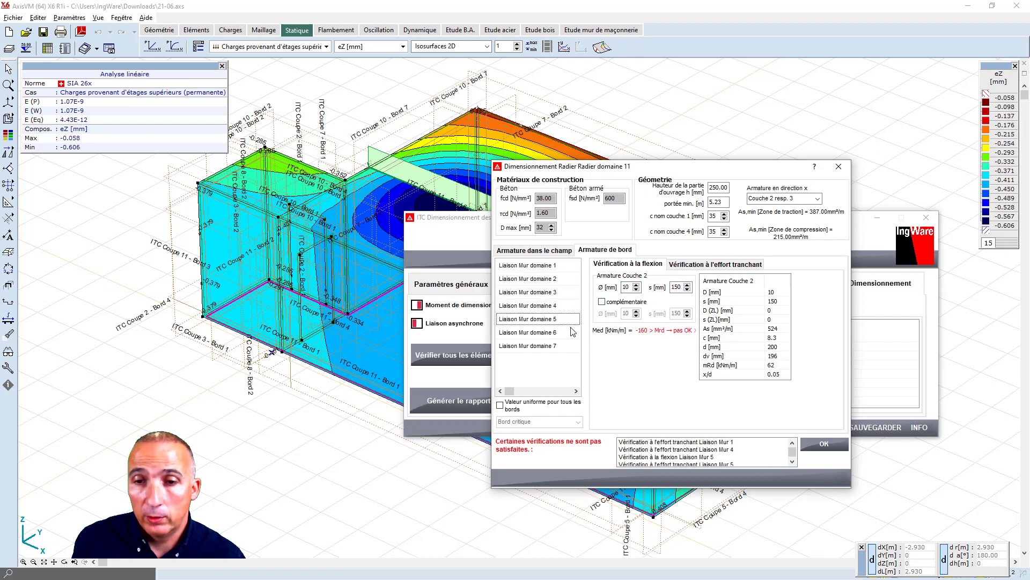
pyautogui.click(636, 285)
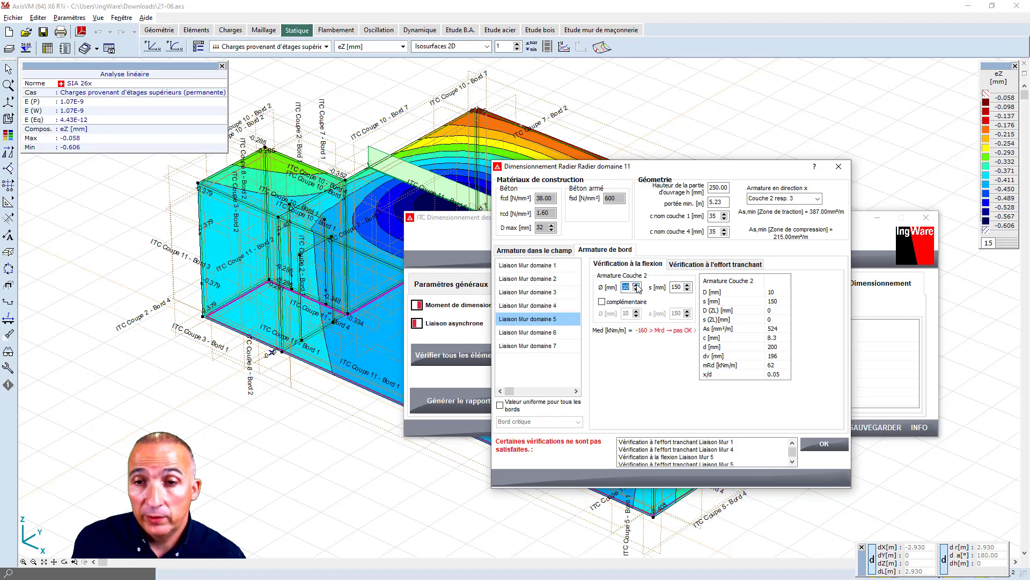
pyautogui.click(637, 285)
pyautogui.click(636, 285)
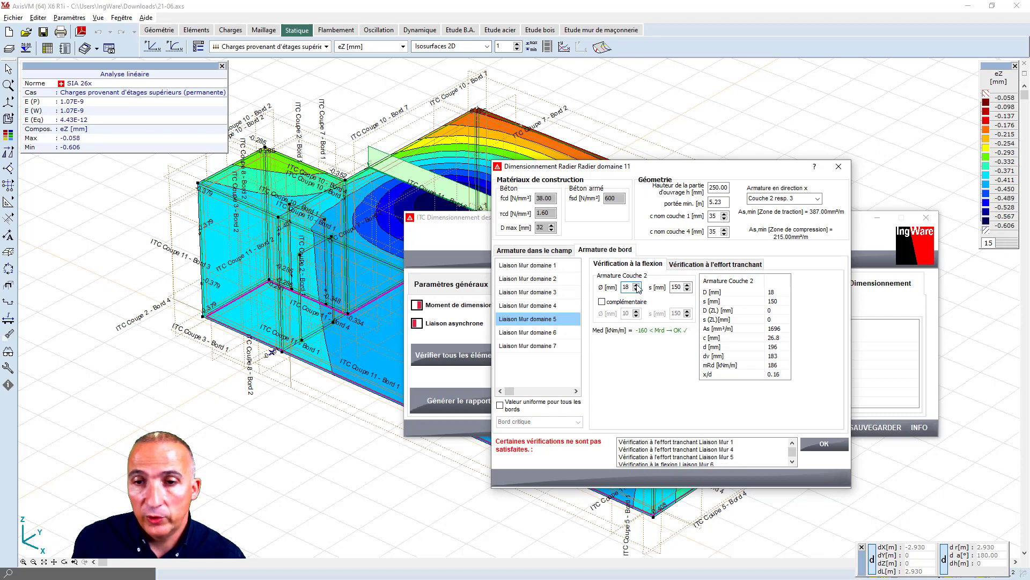
# - Set the couche 1 bending reinforcement diameter for Liaison Mur domaine 6 to 16 mm
pyautogui.click(531, 334)
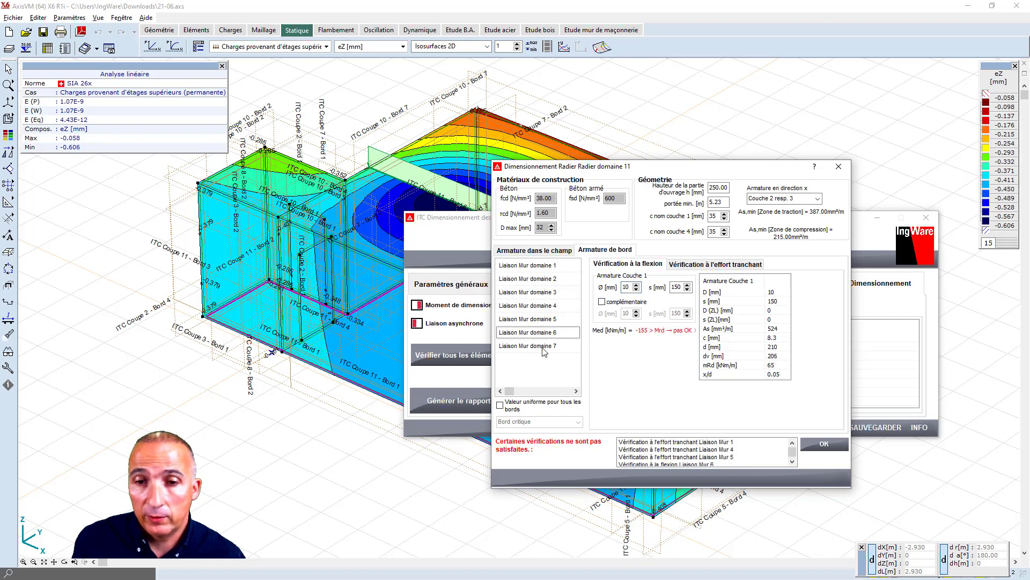
pyautogui.click(637, 285)
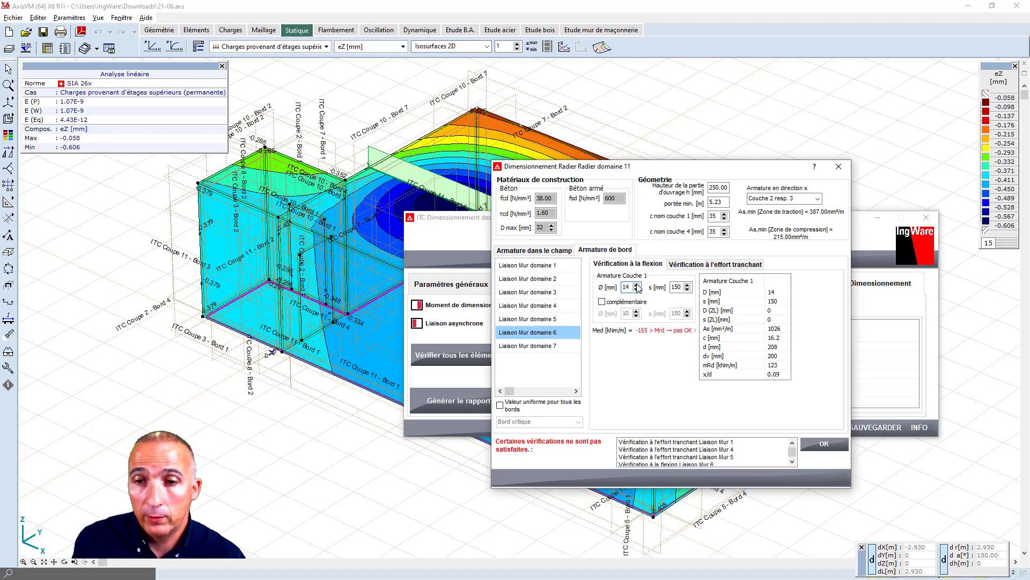
pyautogui.click(636, 285)
# - Set the couche 2 bending reinforcement diameter for Liaison Mur domaine 7 to 18 mm
pyautogui.click(553, 348)
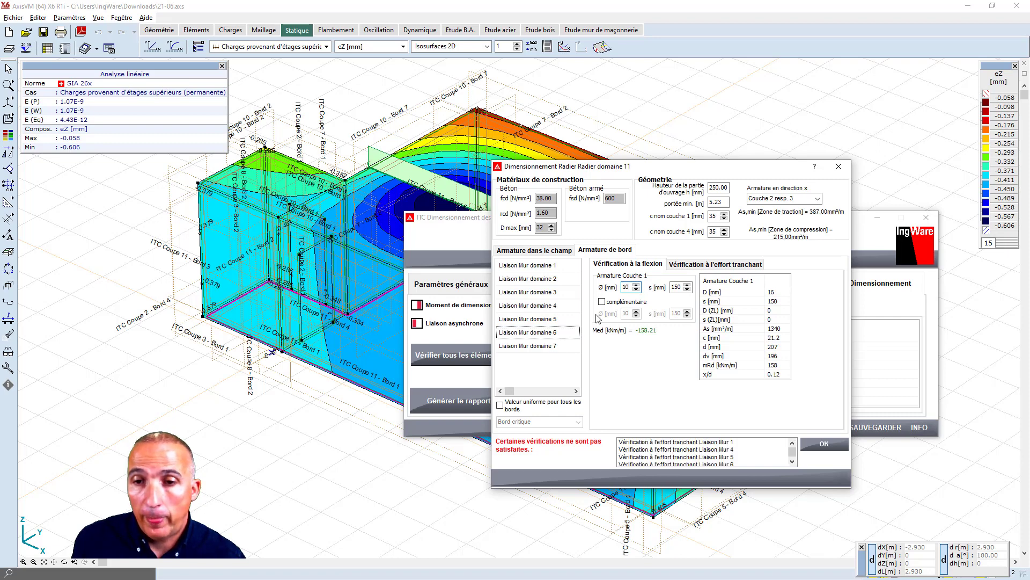
pyautogui.click(637, 285)
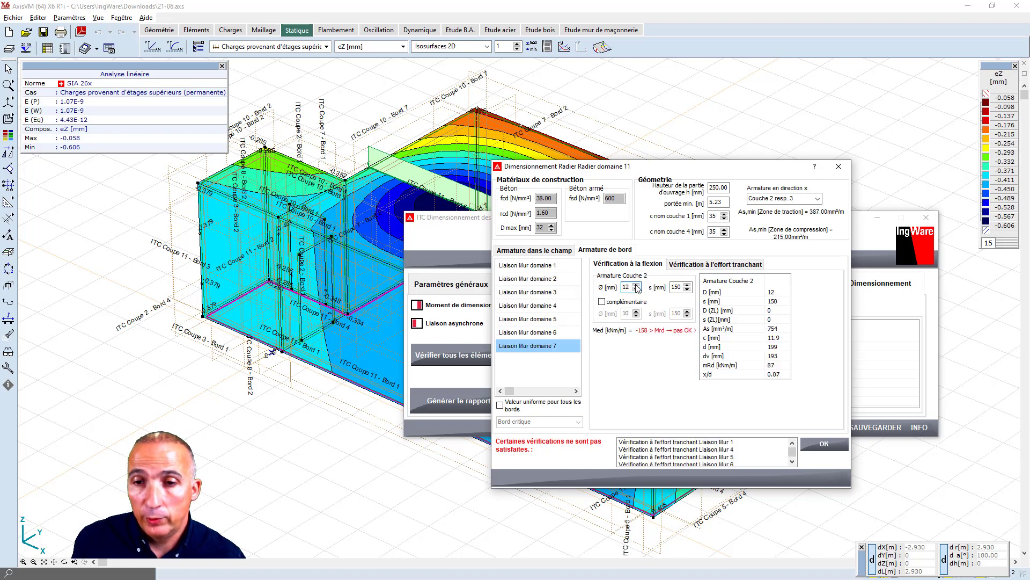
pyautogui.click(637, 285)
pyautogui.click(637, 285)
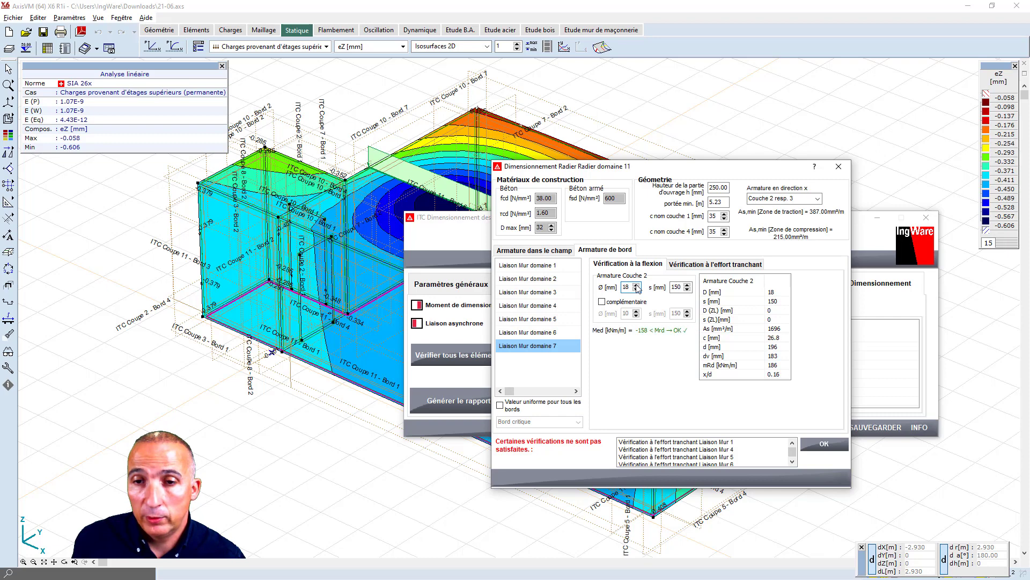
# - In the shear verification of Liaison Mur domaine 7, use Valeur moyenne for the shear force and set the shear reinforcement diameter to 8 mm
pyautogui.click(698, 264)
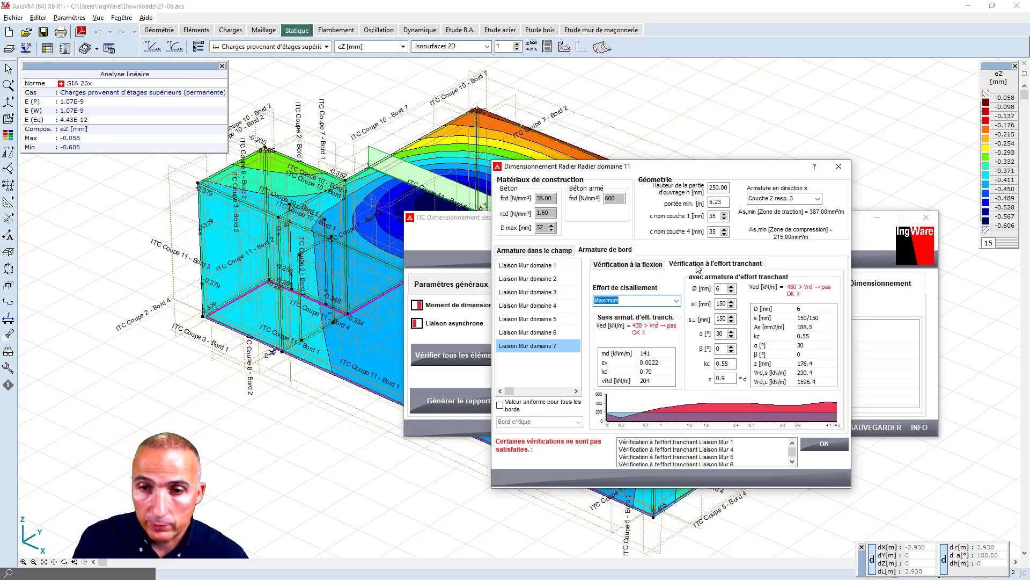
pyautogui.click(677, 301)
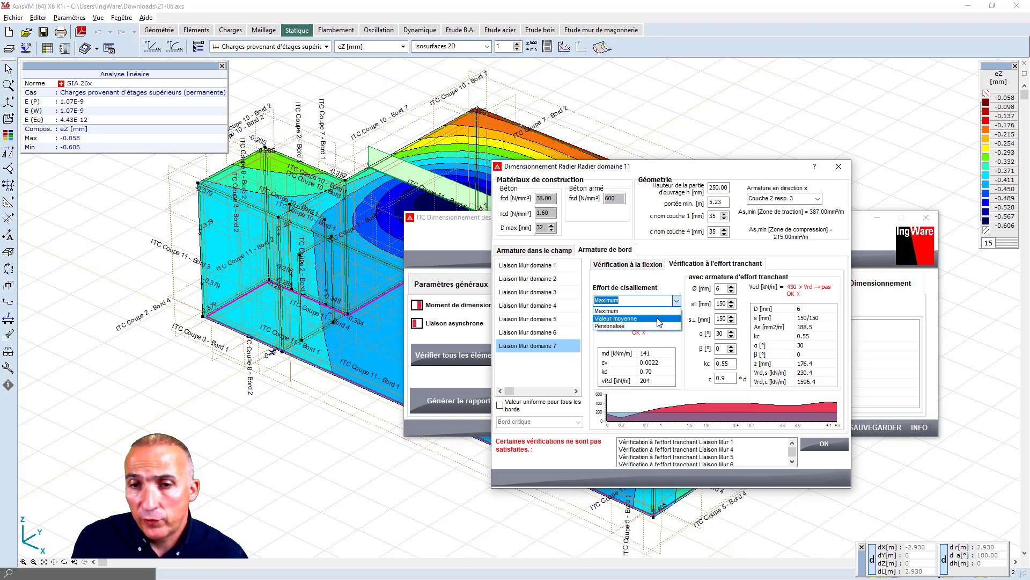
pyautogui.click(659, 319)
pyautogui.click(733, 290)
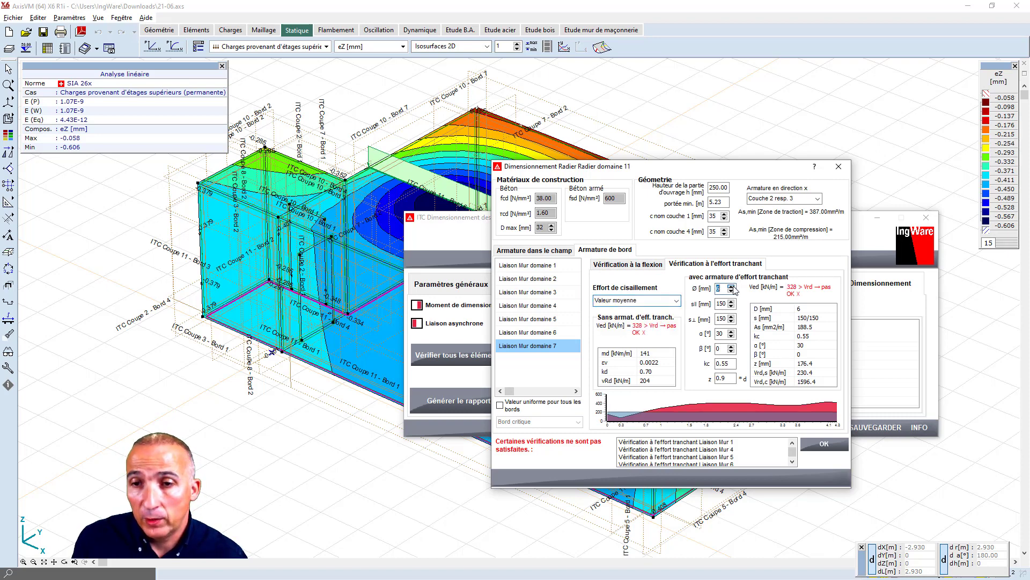
pyautogui.click(732, 287)
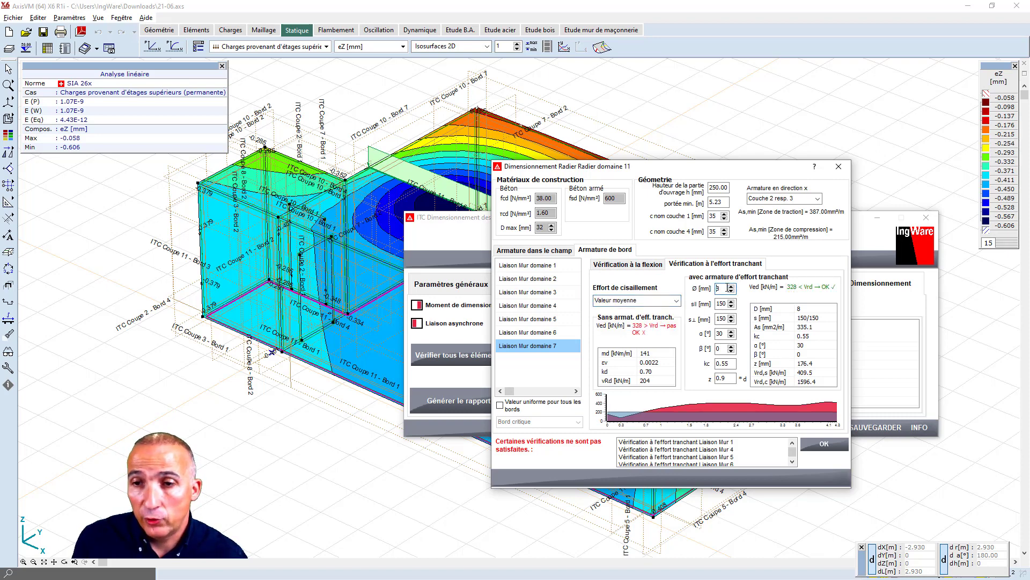
# - For Liaison Mur domaine 6, base the shear verification on Valeur moyenne and set the shear reinforcement diameter to 8 mm
pyautogui.click(548, 333)
pyautogui.click(677, 301)
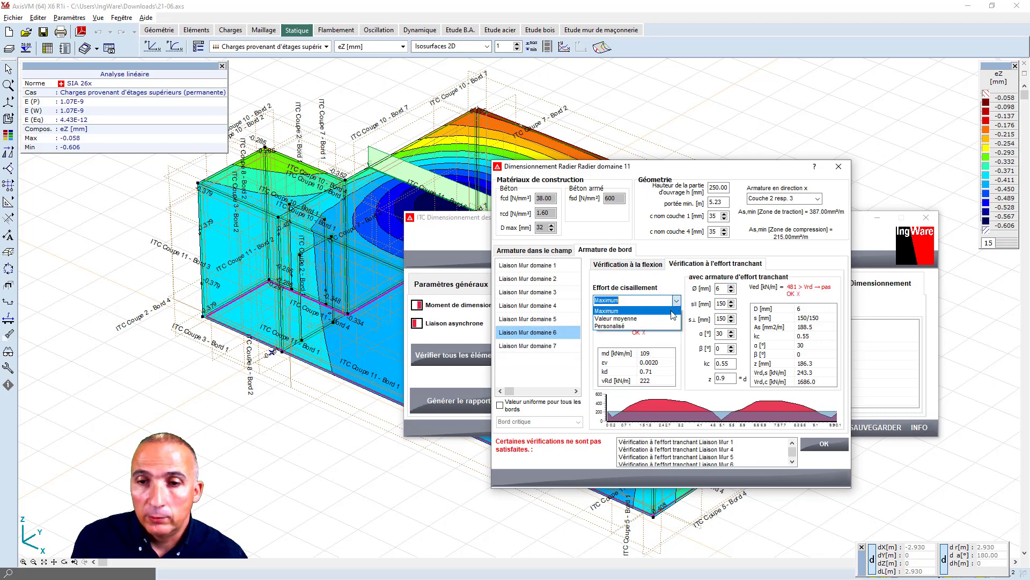
pyautogui.click(671, 318)
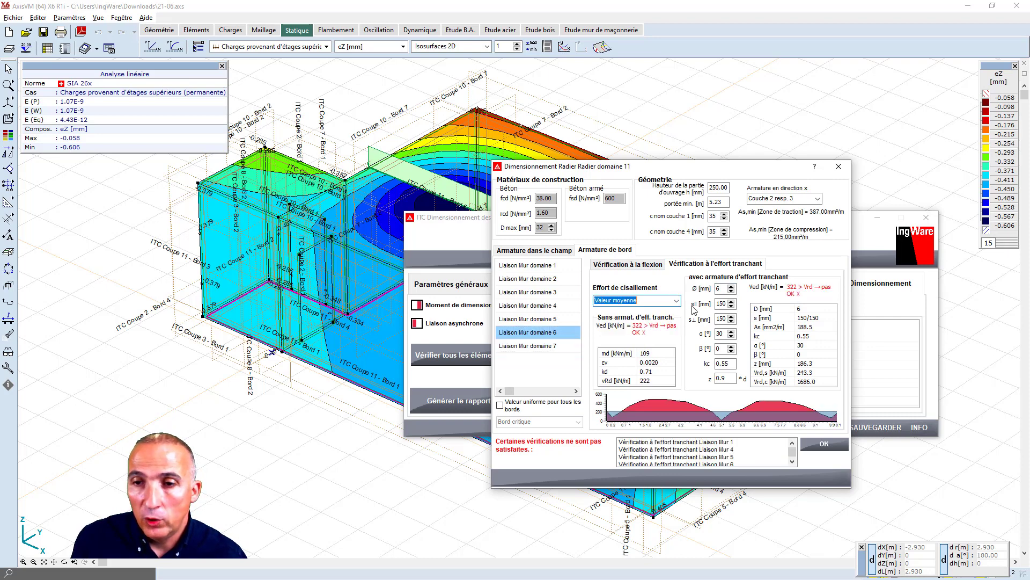
pyautogui.click(731, 286)
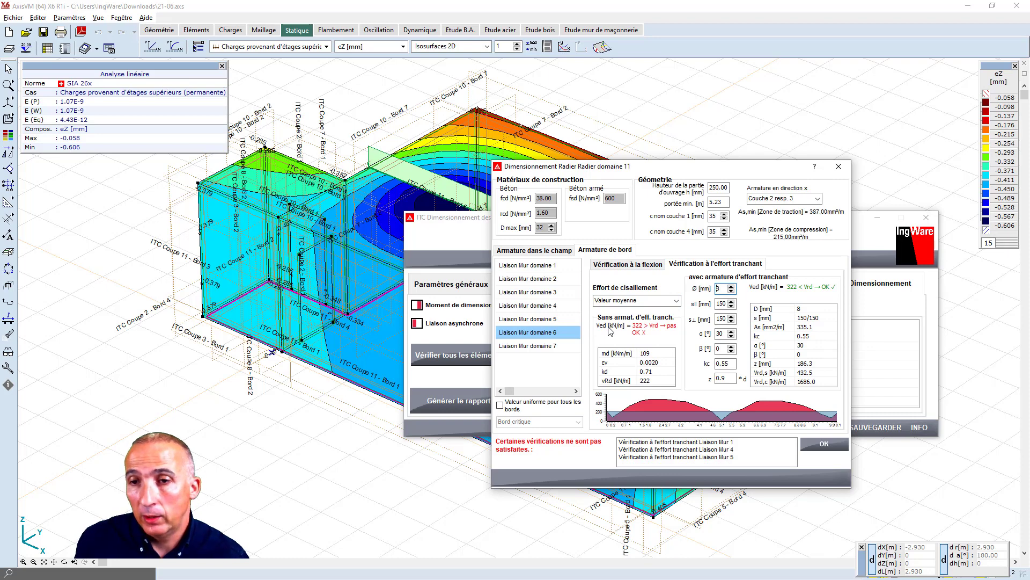
# - For Liaison Mur domaine 5, base the shear verification on Valeur moyenne and set the shear reinforcement diameter to 8 mm
pyautogui.click(555, 319)
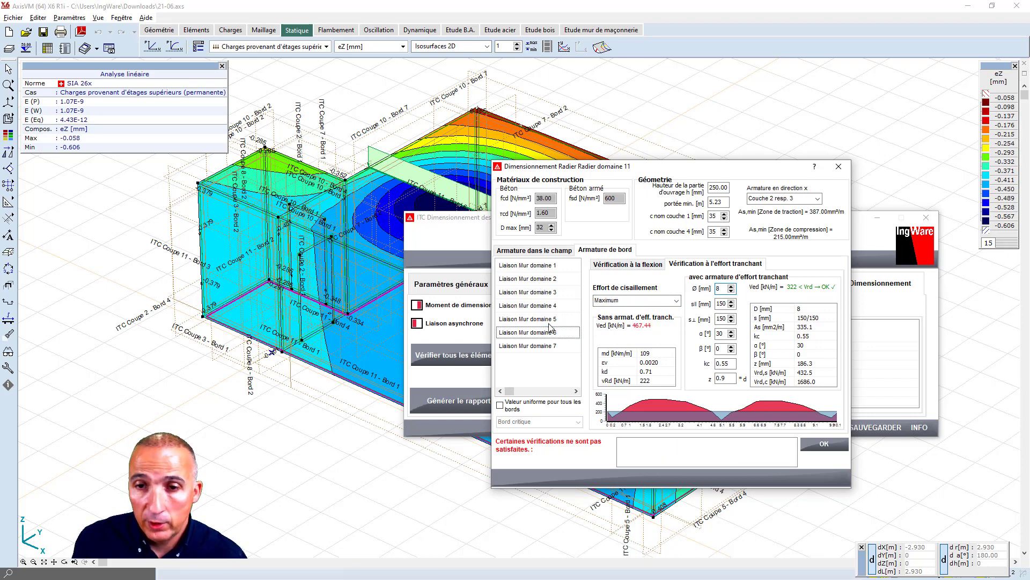
pyautogui.click(677, 301)
pyautogui.click(616, 318)
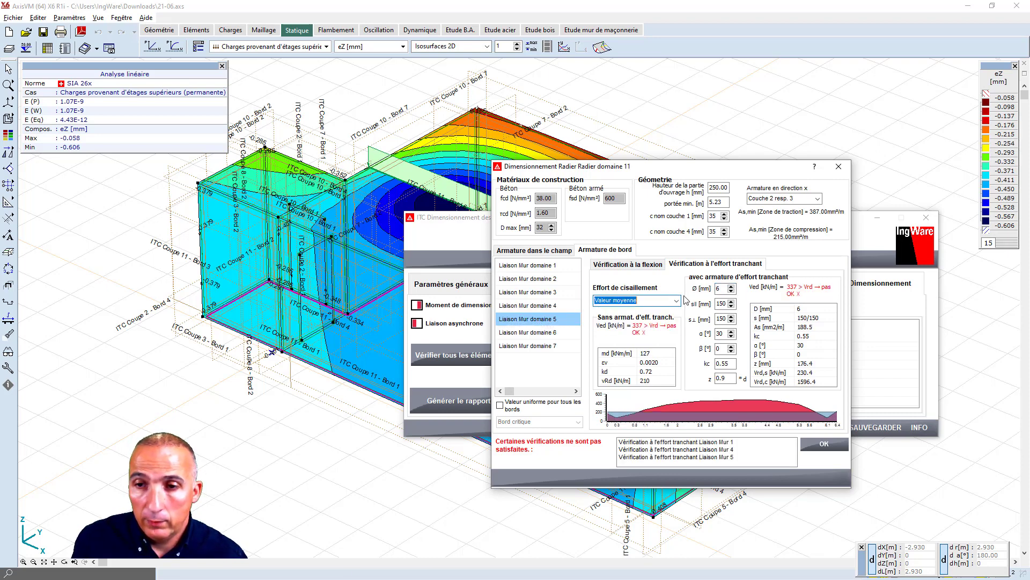
pyautogui.click(731, 287)
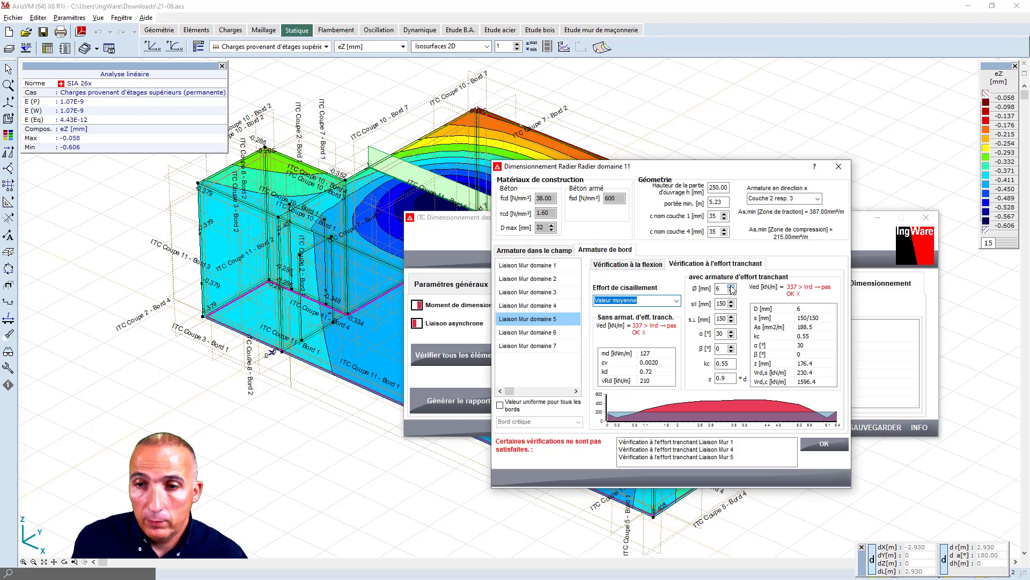
# - For Liaison Mur domaine 4, base the shear verification on Valeur moyenne and set the shear reinforcement diameter to 8 mm
pyautogui.click(542, 305)
pyautogui.click(674, 301)
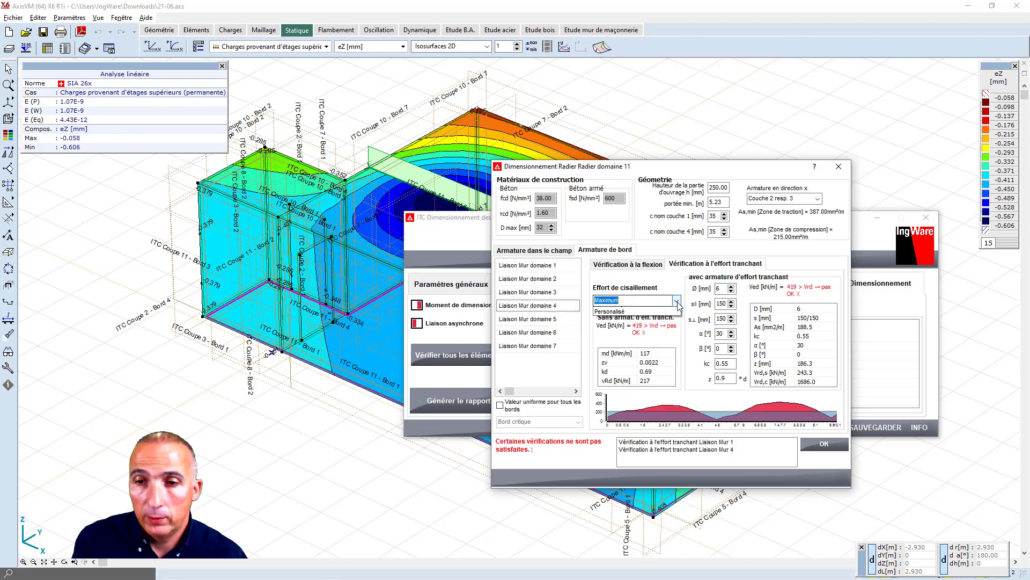
pyautogui.click(664, 316)
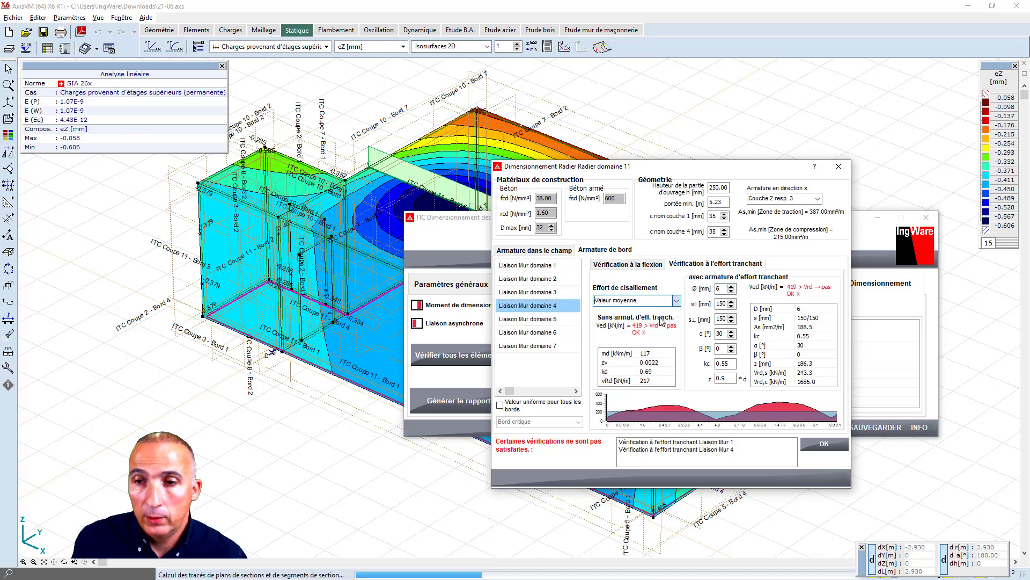
pyautogui.click(731, 287)
# - Check the shear of the remaining raft edges, use Valeur moyenne for Liaison Mur domaine 1, and accept the Radier domaine 11 design
pyautogui.click(536, 291)
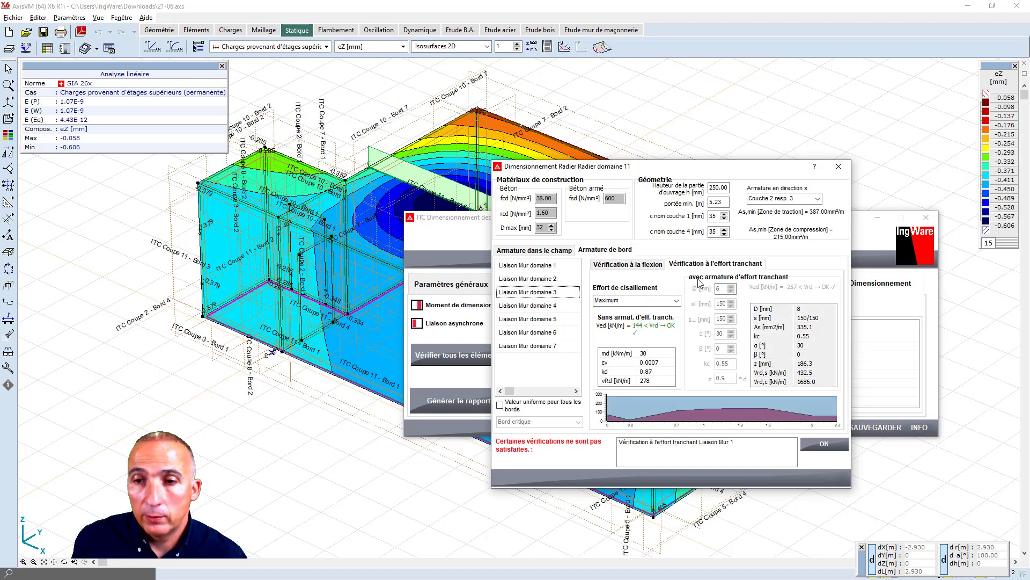
pyautogui.click(516, 279)
pyautogui.click(521, 265)
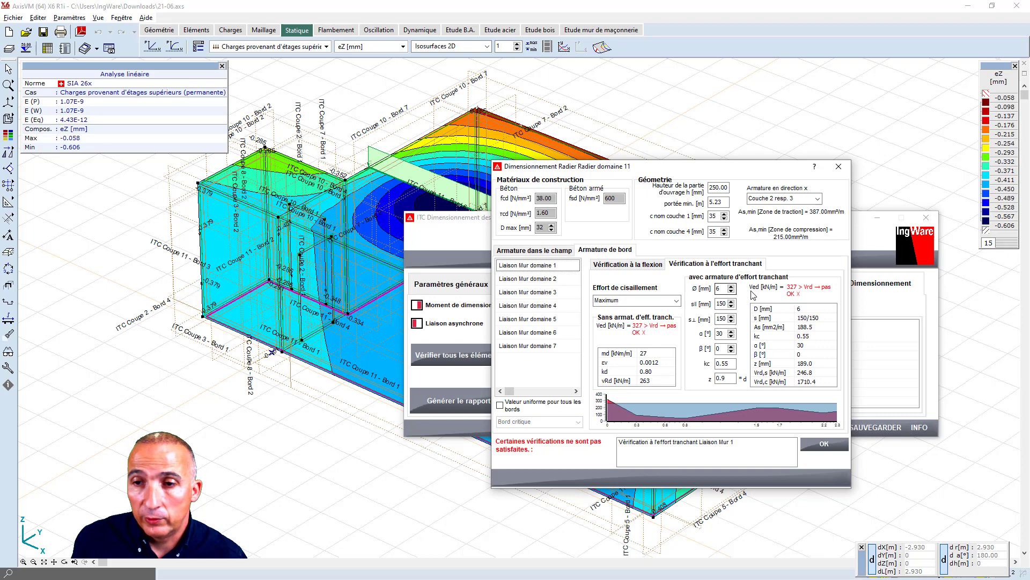
pyautogui.click(676, 301)
pyautogui.click(671, 319)
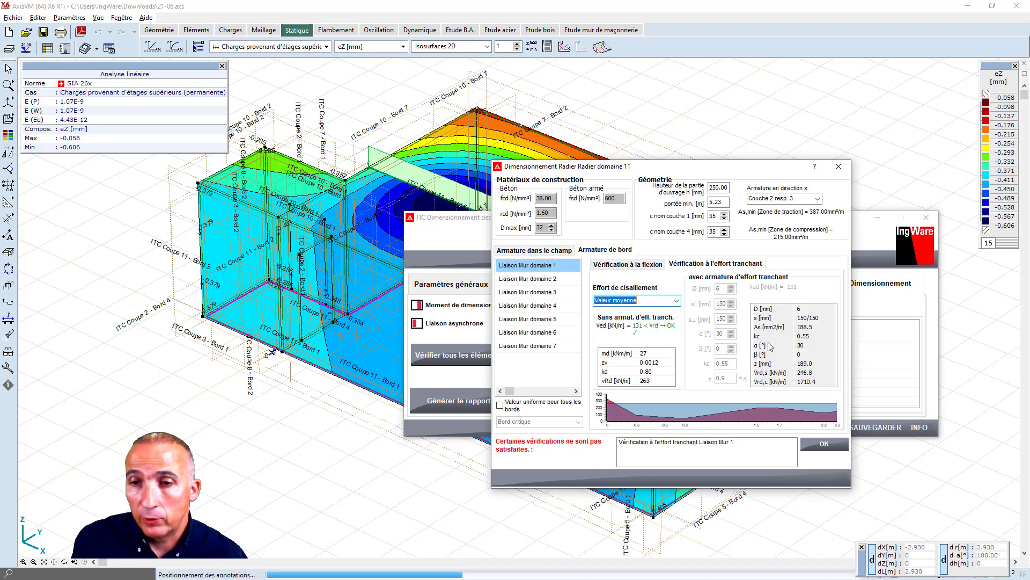
pyautogui.click(819, 445)
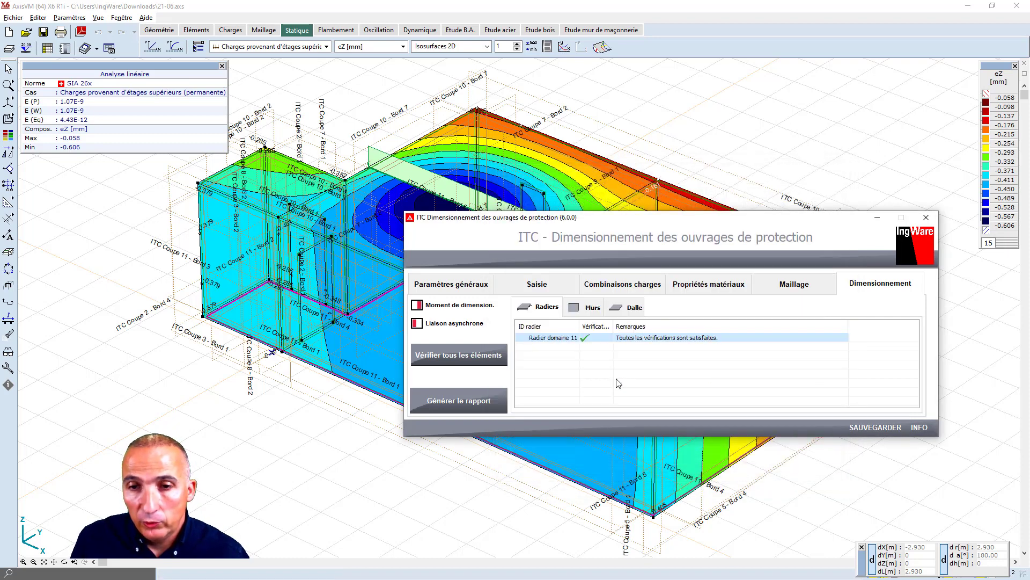
# - Open the design of Mur domaine 4, set the couche 2 main field reinforcement diameter to 12 mm, and check couches 3 and 4
pyautogui.click(580, 308)
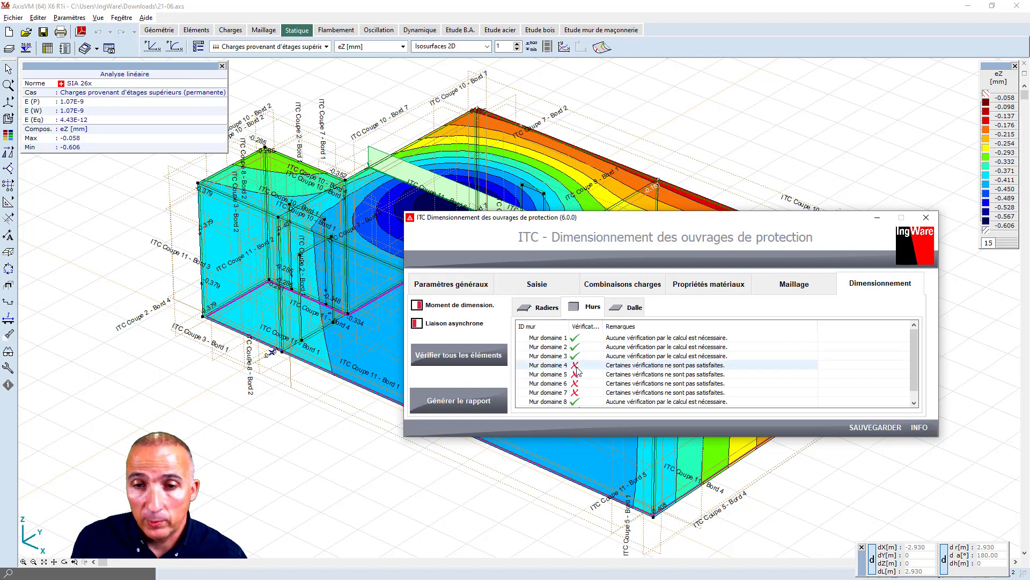
pyautogui.doubleClick(556, 370)
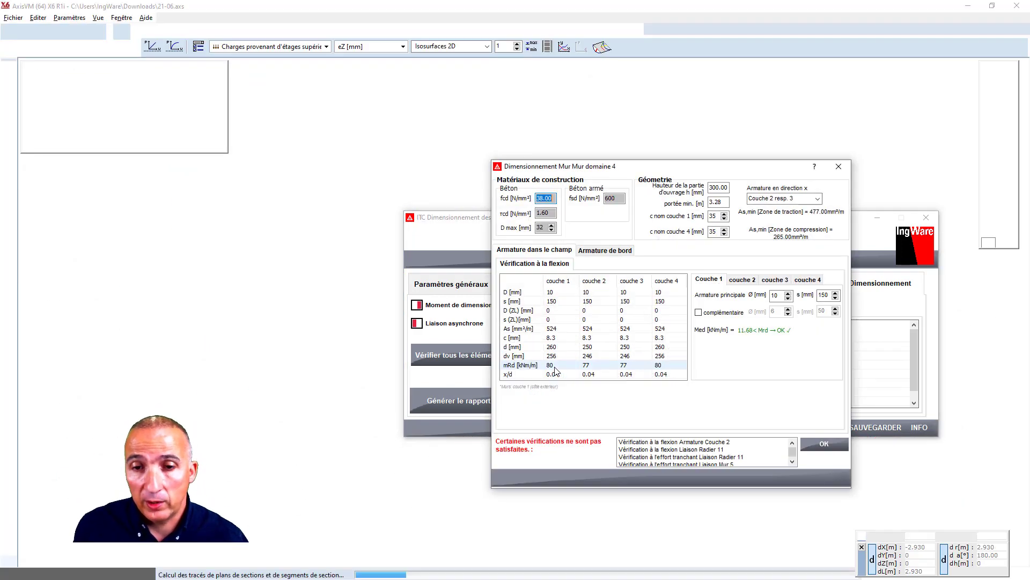
pyautogui.click(753, 280)
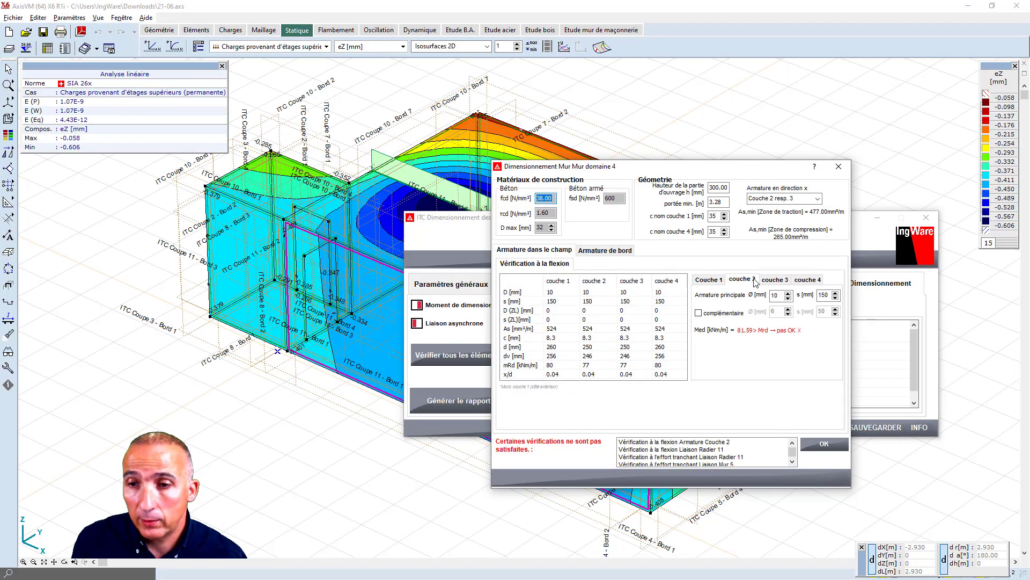
pyautogui.click(788, 292)
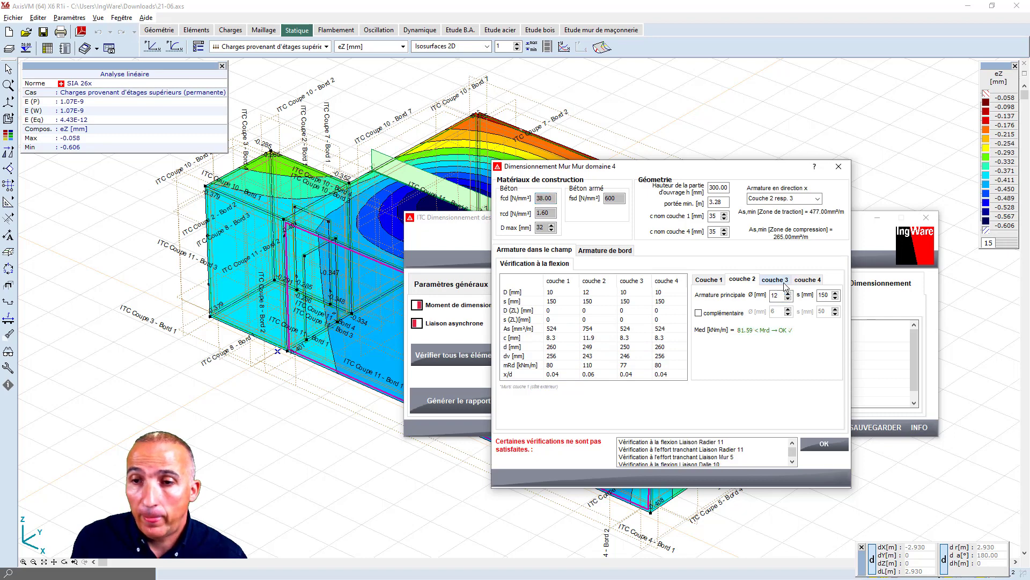
pyautogui.click(775, 279)
pyautogui.click(806, 280)
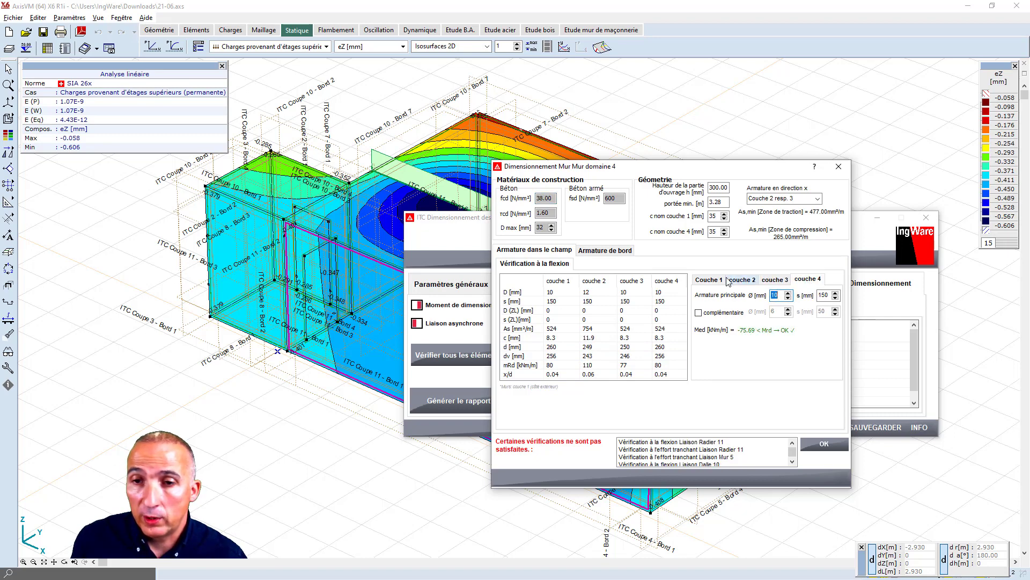
# - In the edge reinforcement of Mur domaine 4, set the couche 1 bending diameter for Liaison Radier domaine 11 to 16 mm
pyautogui.click(606, 251)
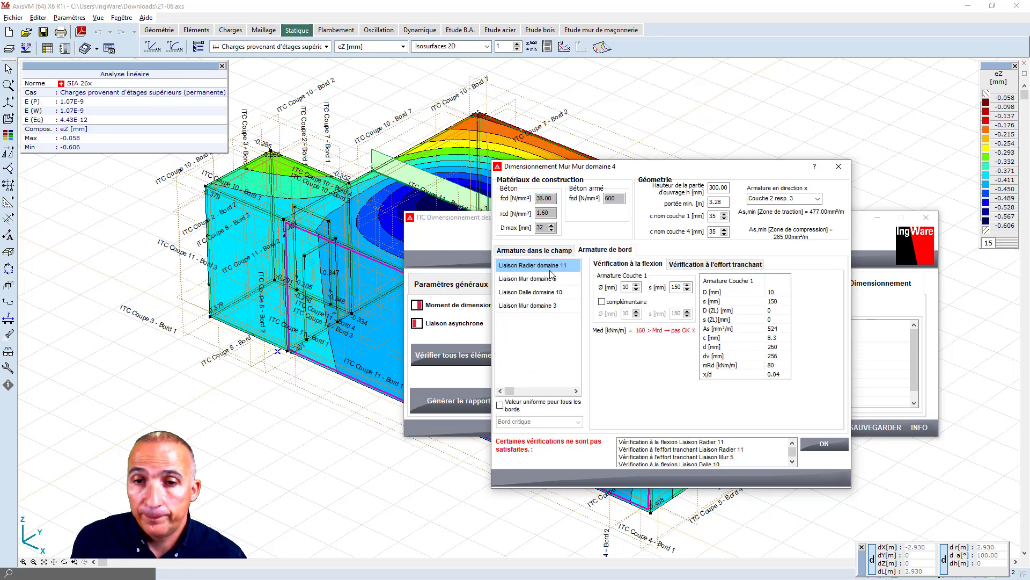
pyautogui.click(636, 285)
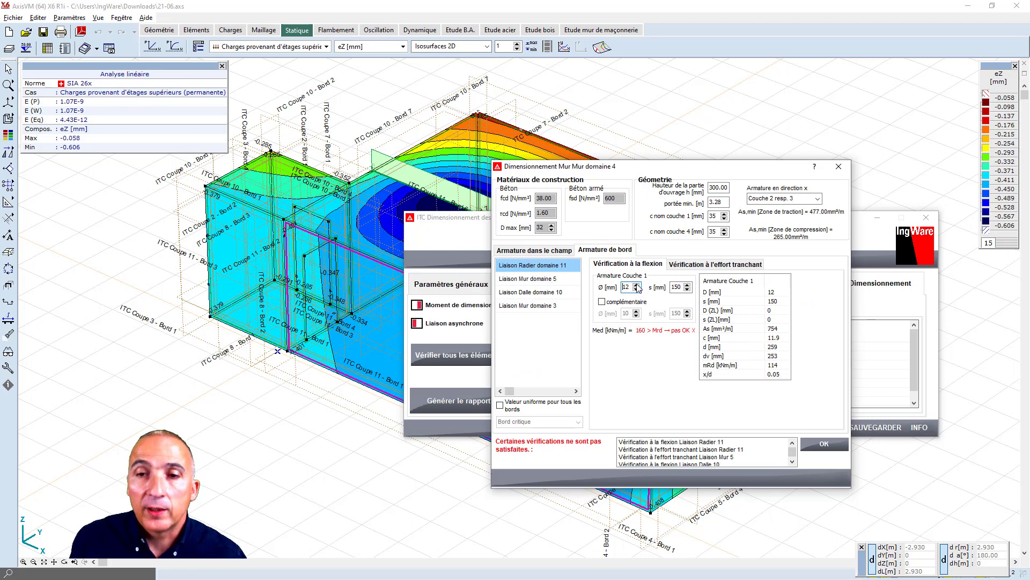
pyautogui.click(636, 285)
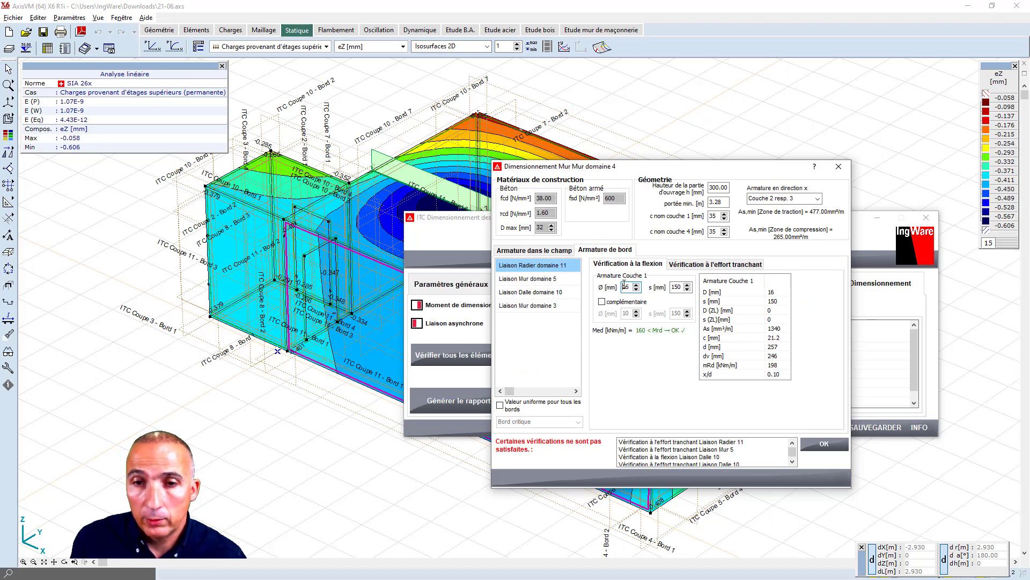
# - Set the couche 1 bending reinforcement diameter for Liaison Dalle domaine 10 of Mur domaine 4 to 16 mm
pyautogui.click(554, 278)
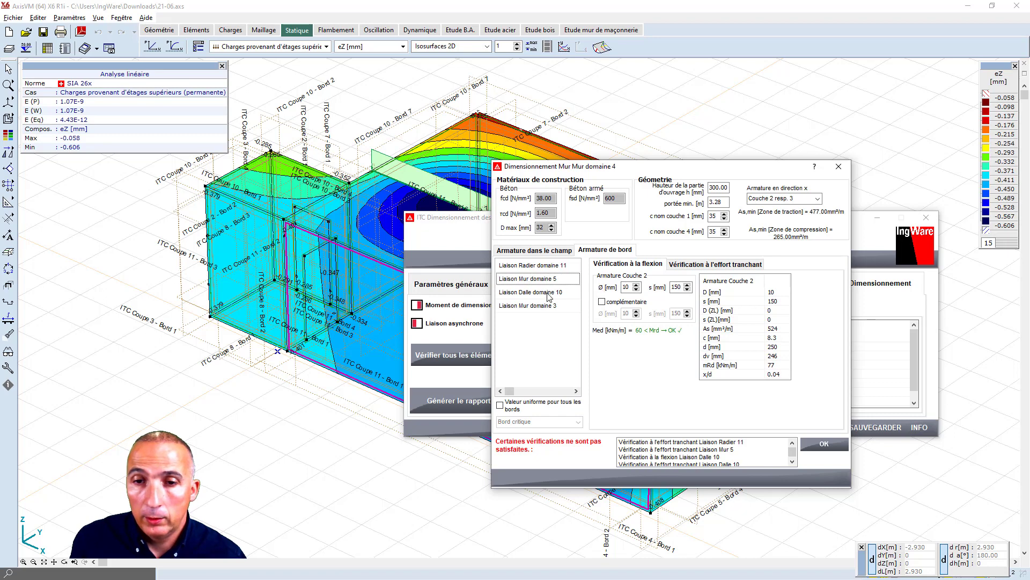
pyautogui.click(551, 292)
pyautogui.click(636, 290)
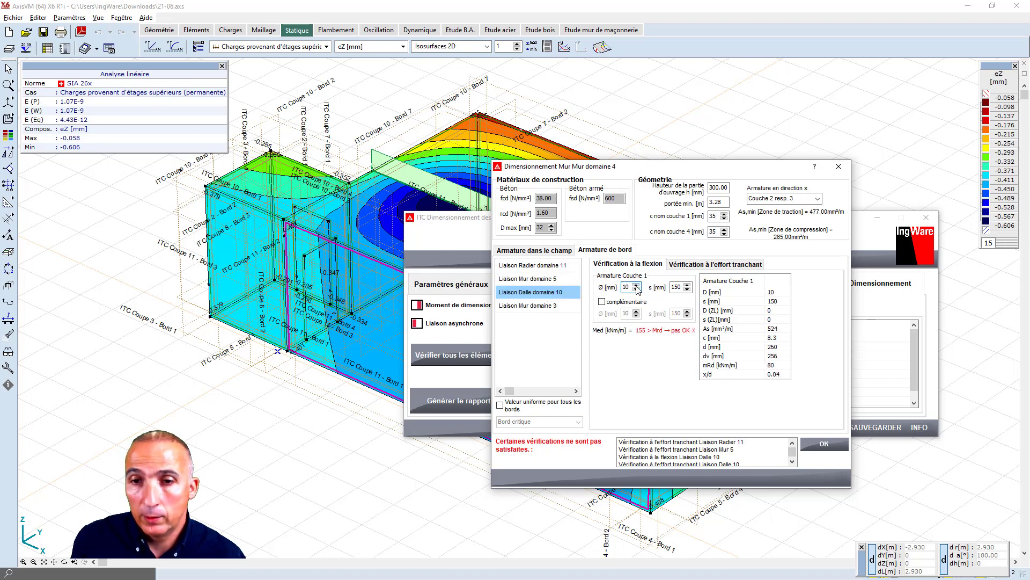
pyautogui.click(637, 286)
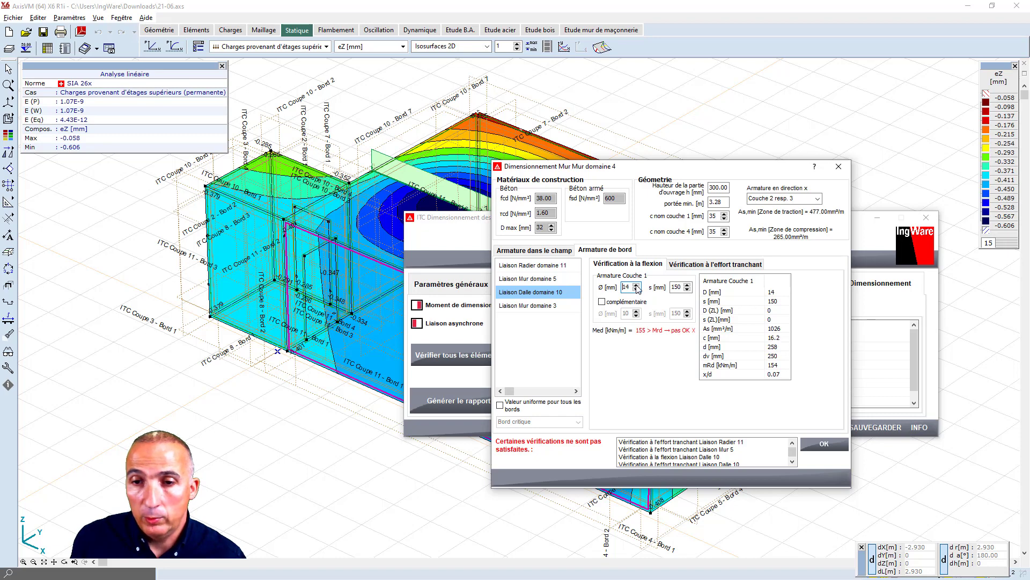
pyautogui.click(637, 285)
# - For Liaison Mur domaine 3, increase the couche 2 bending reinforcement diameter and base the shear verification on Valeur moyenne
pyautogui.click(541, 306)
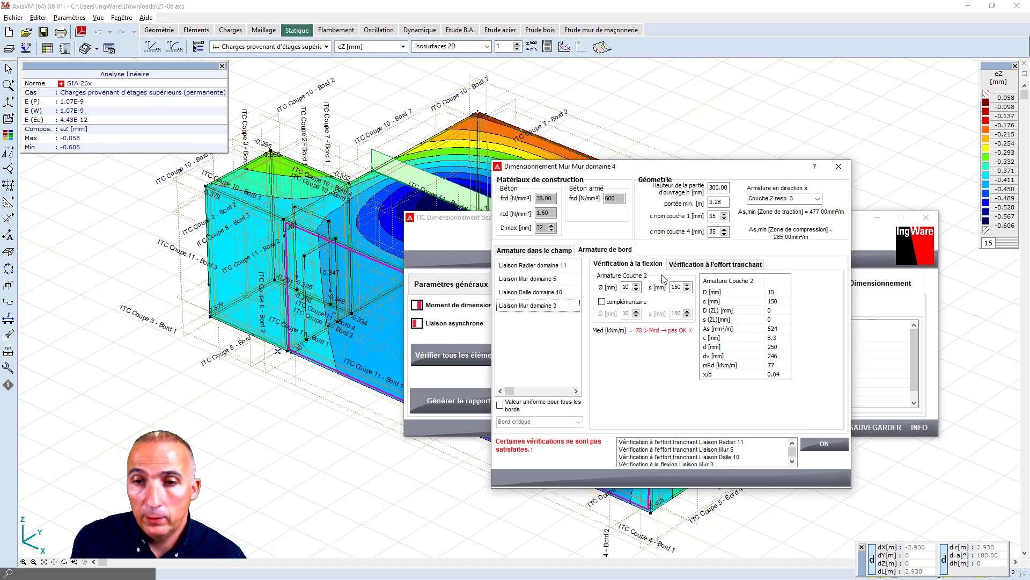
pyautogui.click(691, 266)
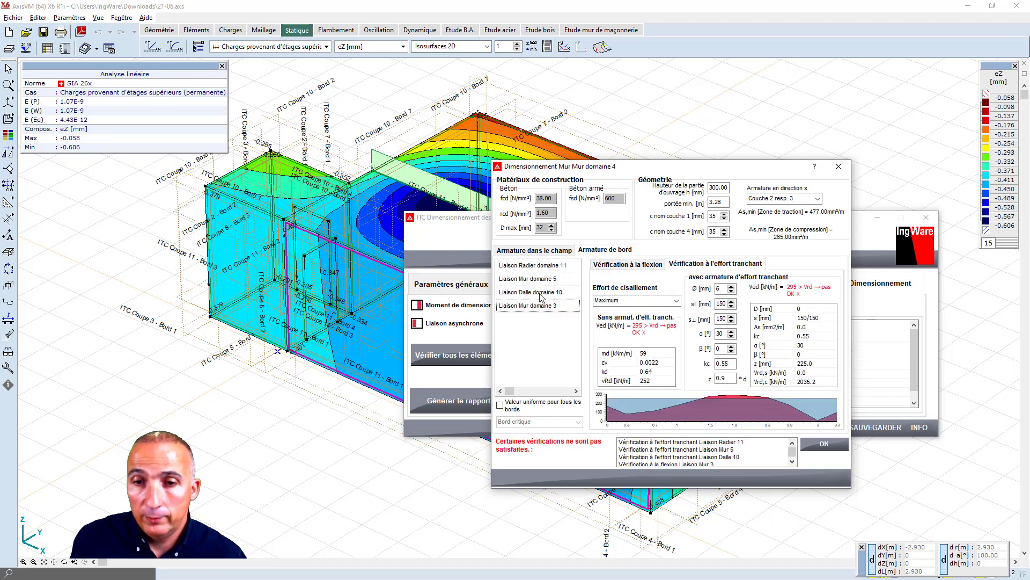
pyautogui.click(647, 264)
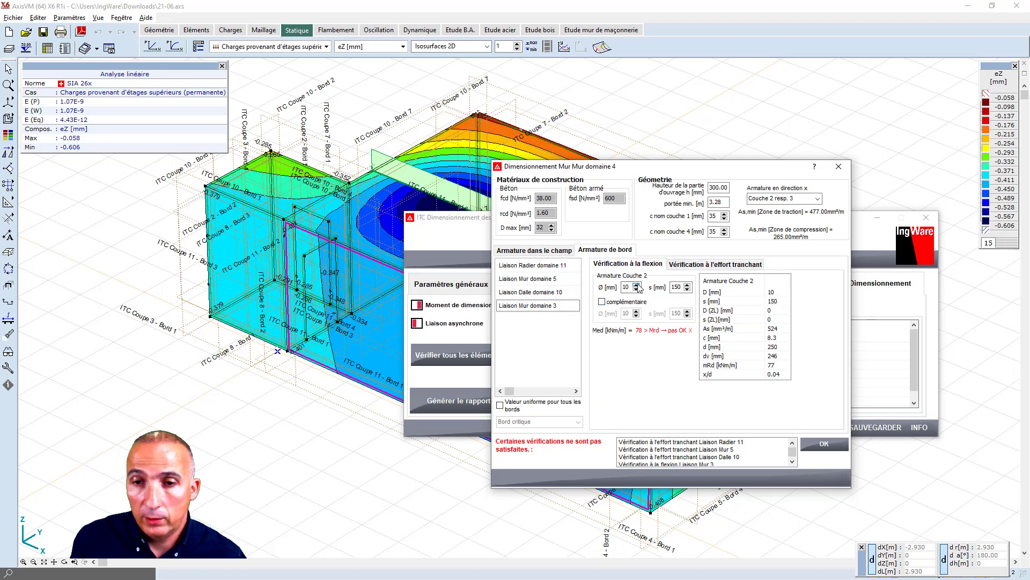
pyautogui.click(709, 264)
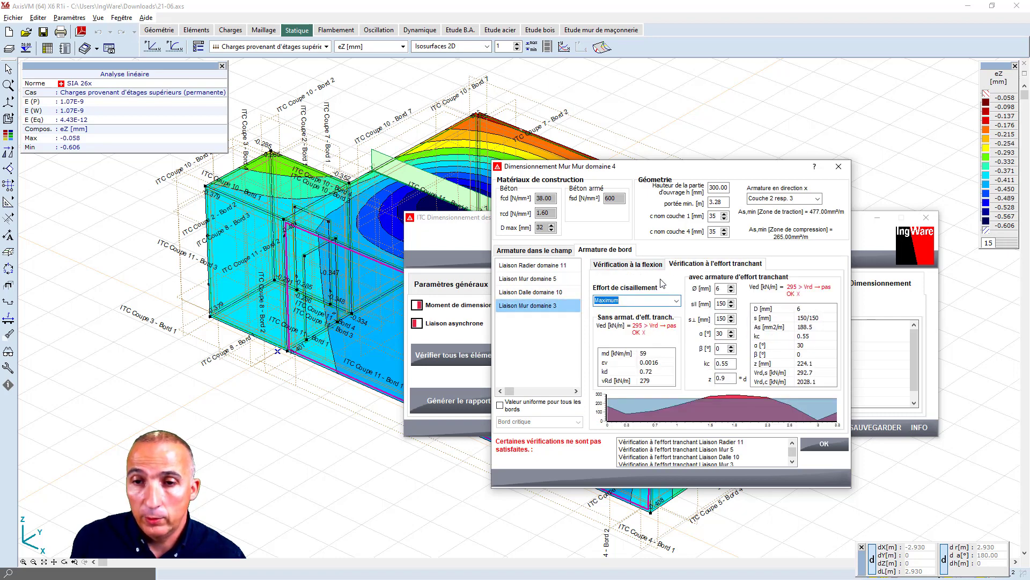
pyautogui.click(676, 301)
pyautogui.click(661, 320)
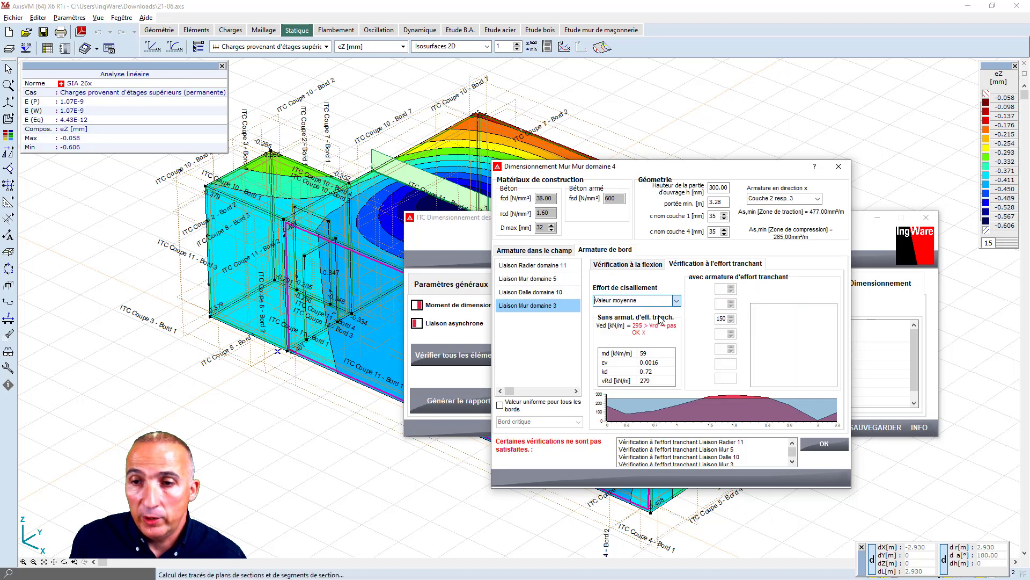
# - Base the shear verifications of Liaison Dalle domaine 10 and Liaison Mur domaine 5 on Valeur moyenne
pyautogui.click(557, 294)
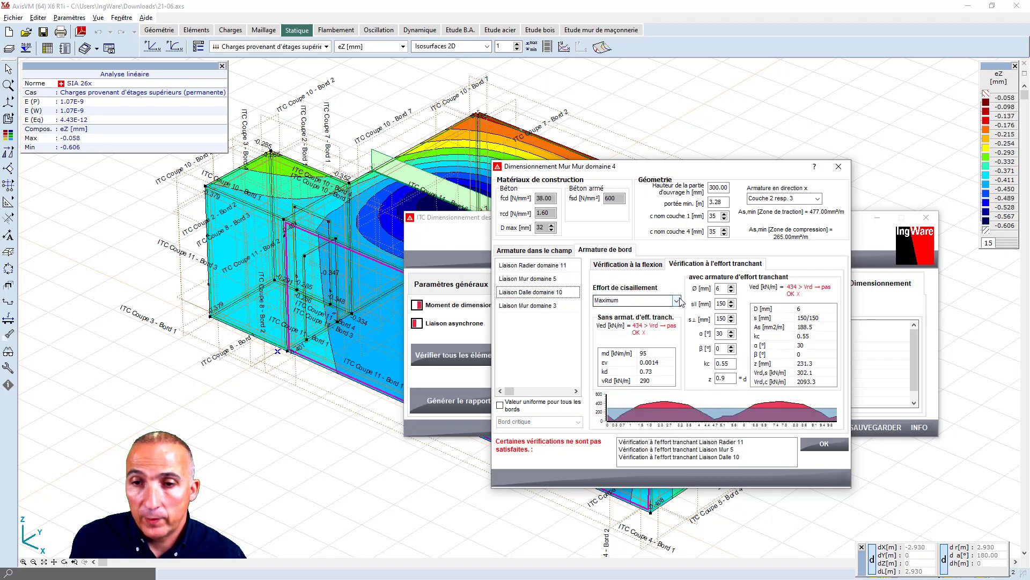
pyautogui.click(675, 301)
pyautogui.click(612, 311)
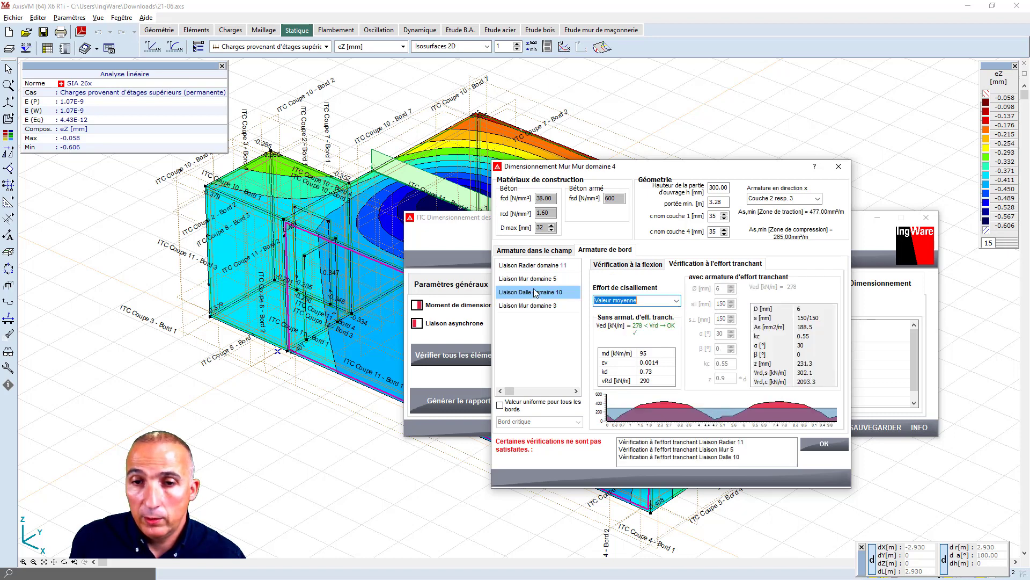
pyautogui.click(537, 279)
pyautogui.click(676, 300)
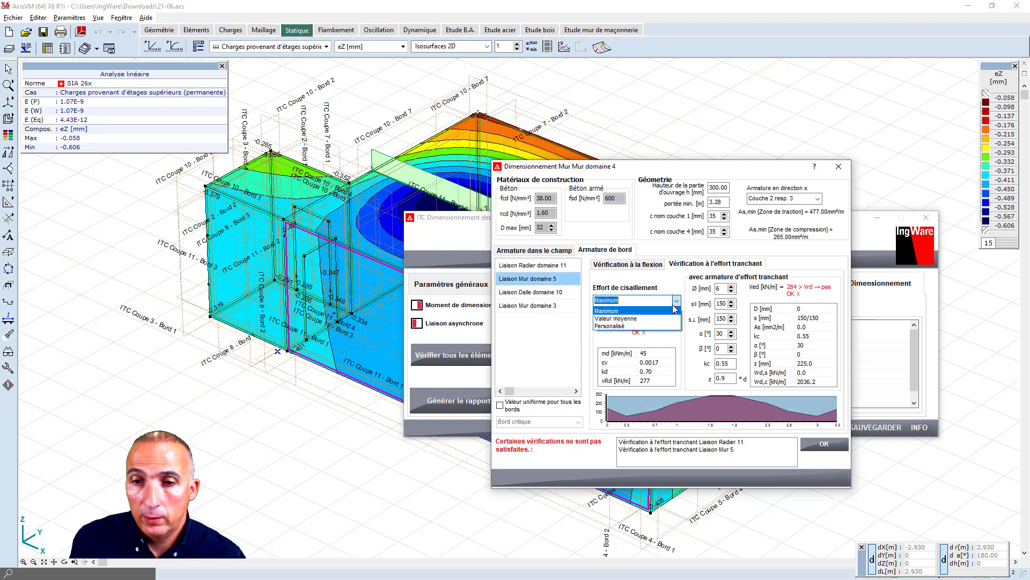
pyautogui.click(622, 315)
# - Use Valeur moyenne for the shear force of Liaison Radier domaine 11 and accept the Mur domaine 4 design
pyautogui.click(543, 266)
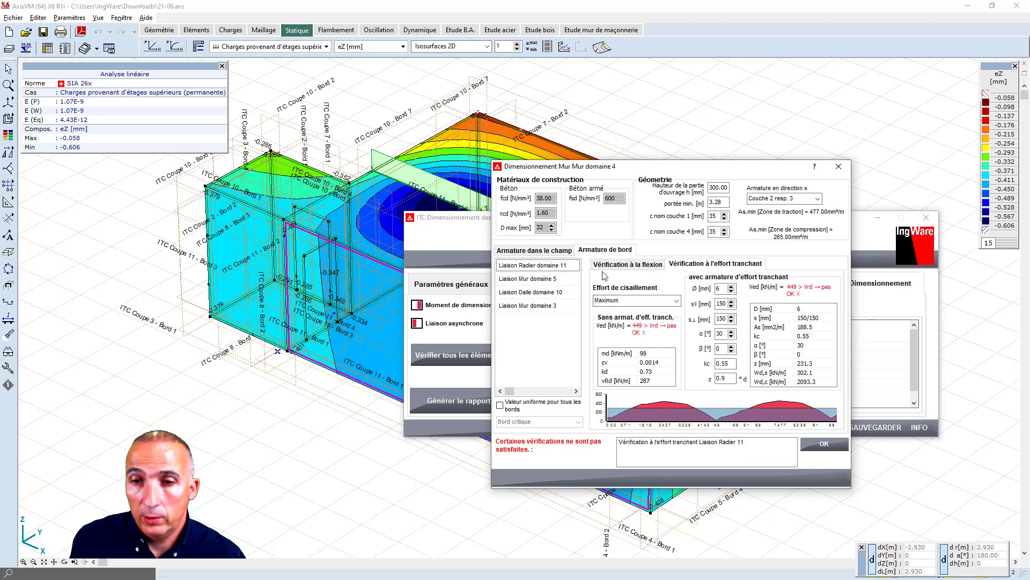
pyautogui.click(677, 300)
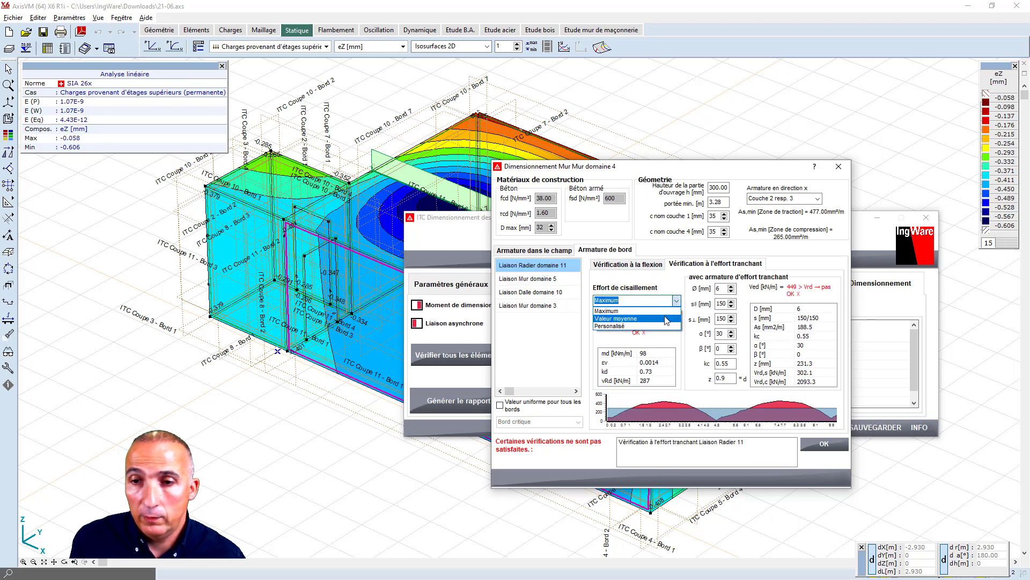
pyautogui.click(623, 316)
pyautogui.click(821, 444)
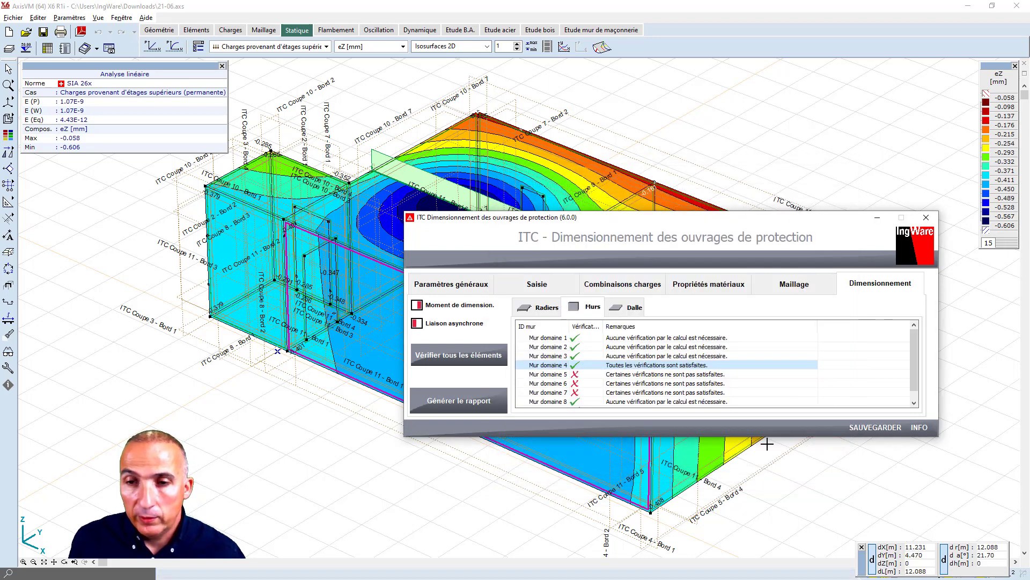
# - Open the design of Mur domaine 5, check its field layers, and set the couche 1 edge bending diameter for Liaison Dalle domaine 10 to 14 mm
pyautogui.doubleClick(545, 376)
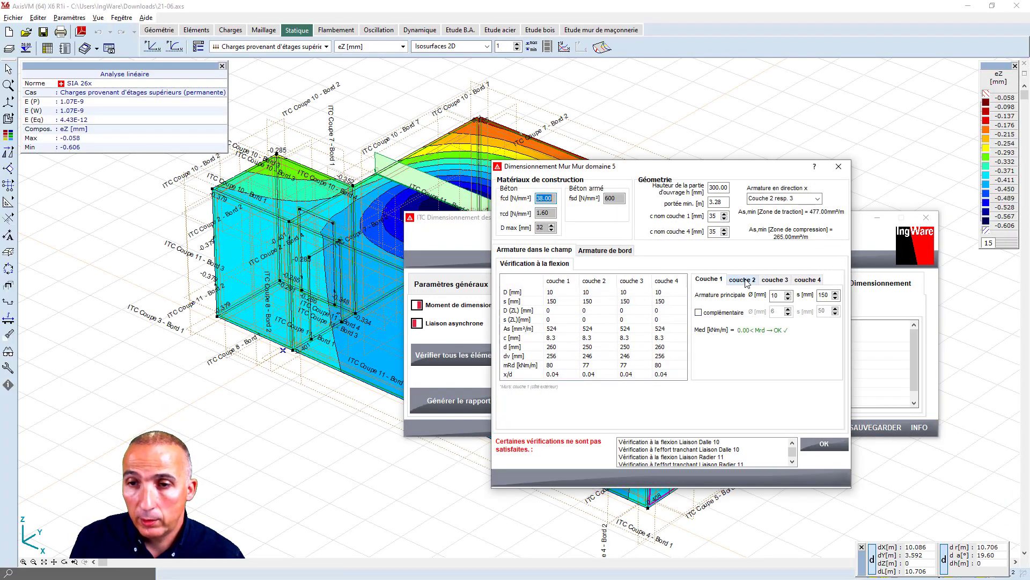
pyautogui.click(743, 280)
pyautogui.click(775, 280)
pyautogui.click(809, 281)
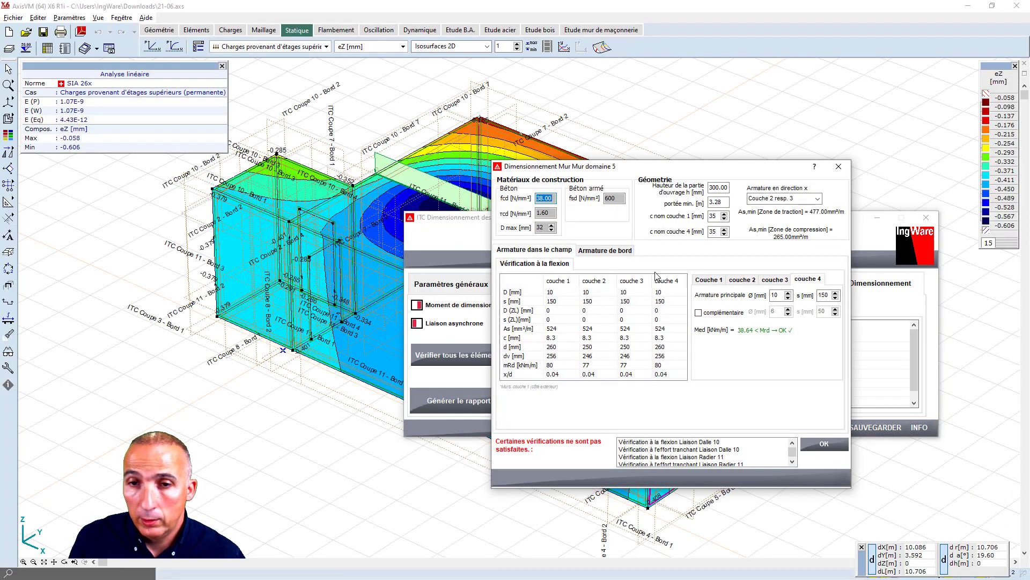
pyautogui.click(609, 251)
pyautogui.click(535, 278)
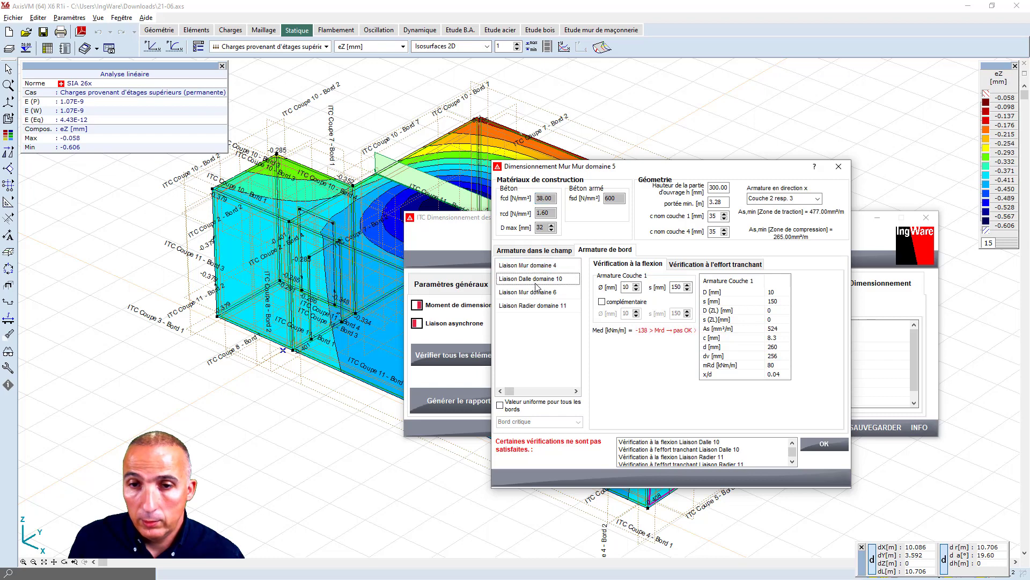
pyautogui.click(636, 285)
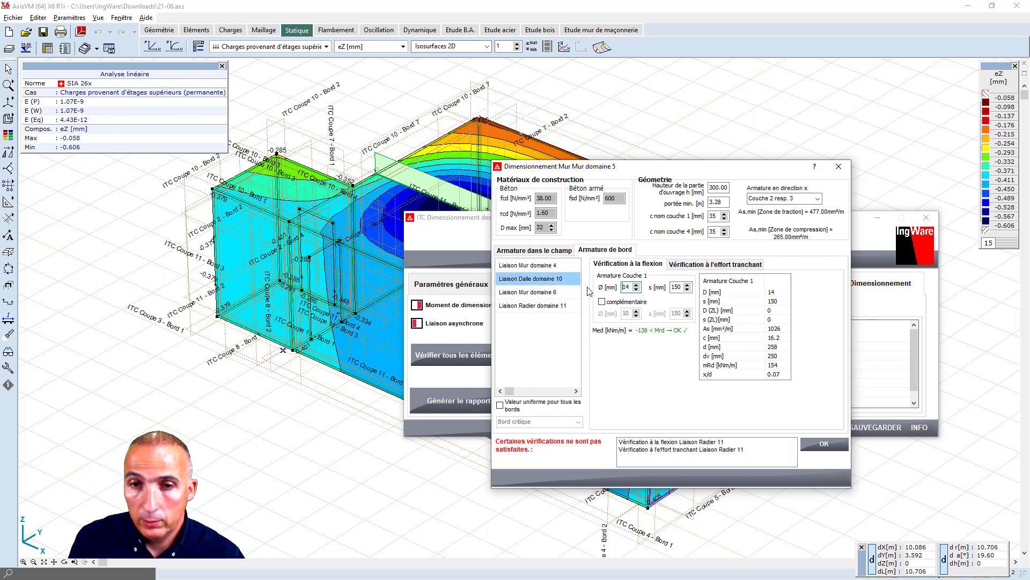
# - For Liaison Radier domaine 11 of Mur domaine 5, increase the couche 1 bending diameter and base the shear verification on Valeur moyenne
pyautogui.click(548, 292)
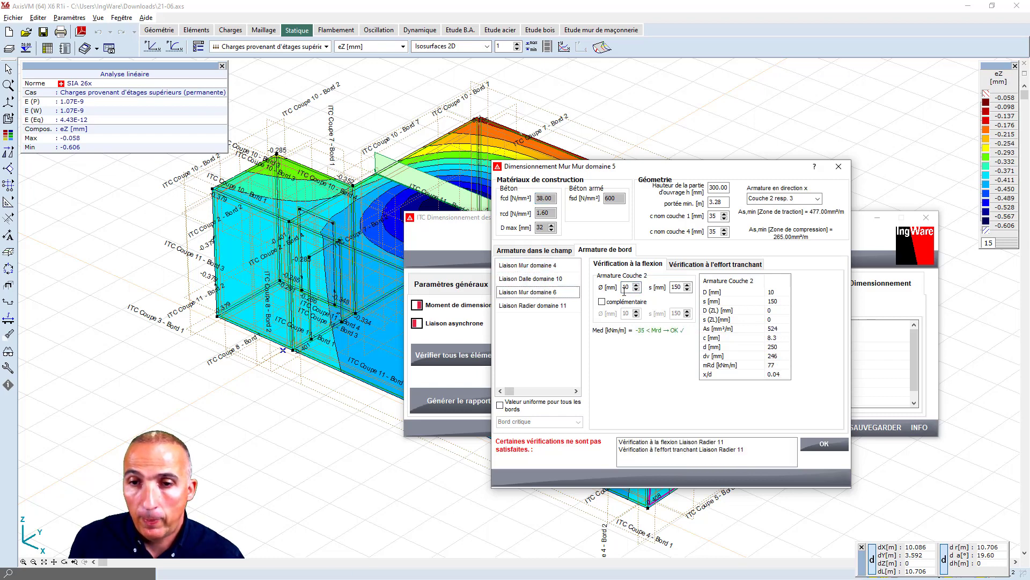
pyautogui.click(569, 306)
pyautogui.click(637, 285)
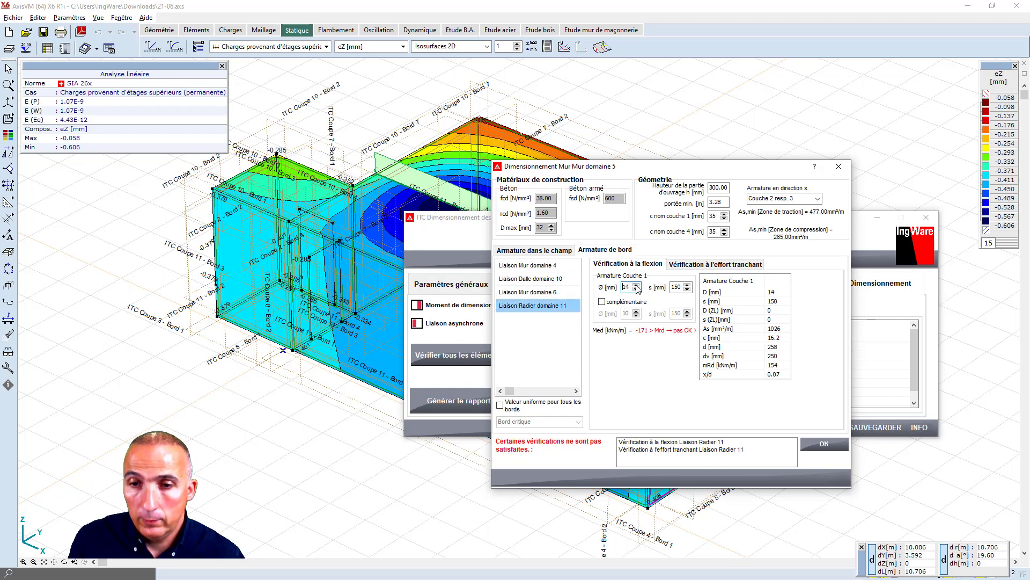
pyautogui.click(718, 267)
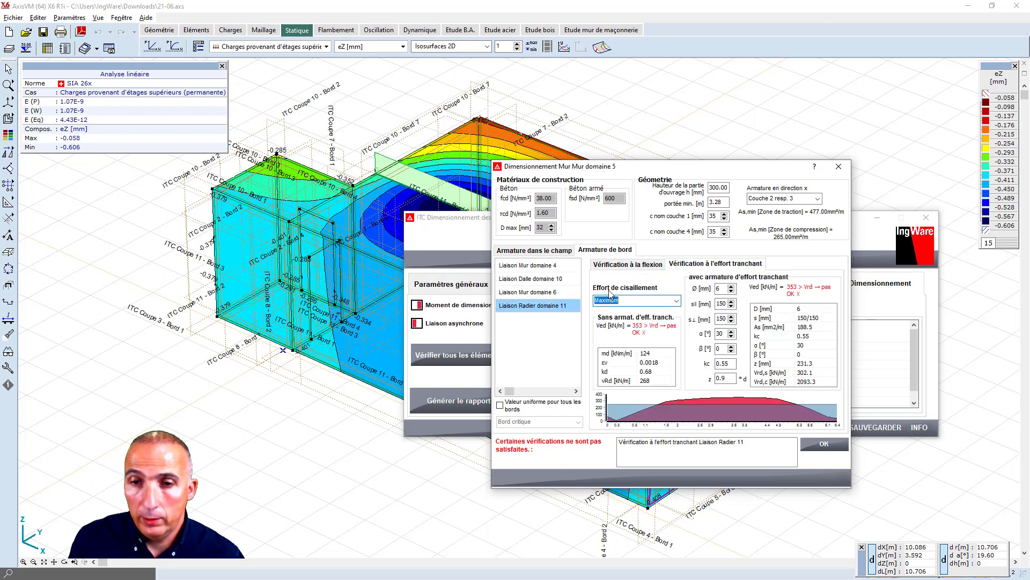
pyautogui.click(677, 301)
pyautogui.click(623, 316)
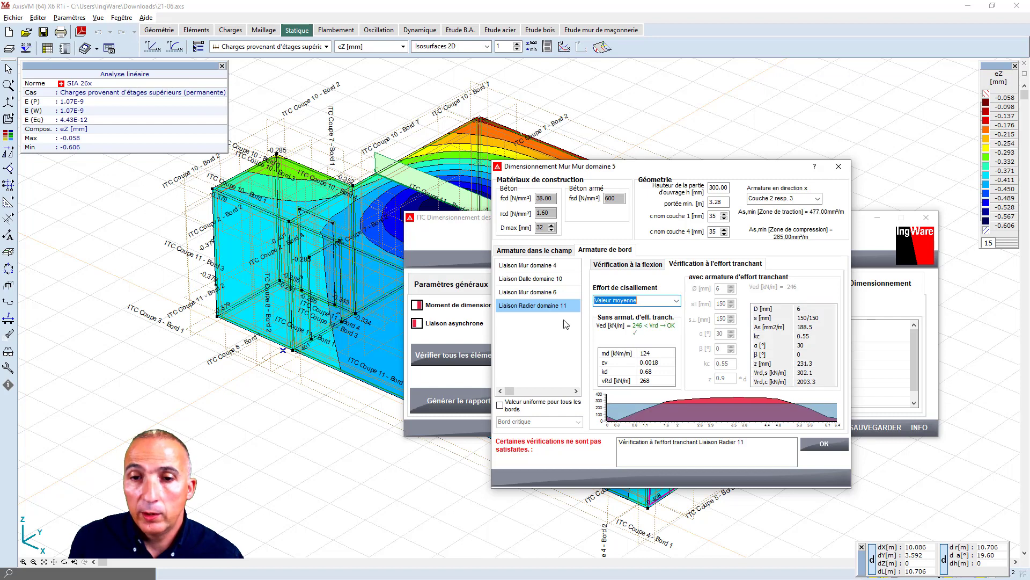
# - Use Valeur moyenne for the shear force of Liaison Dalle domaine 10 and accept the Mur domaine 5 design
pyautogui.click(541, 293)
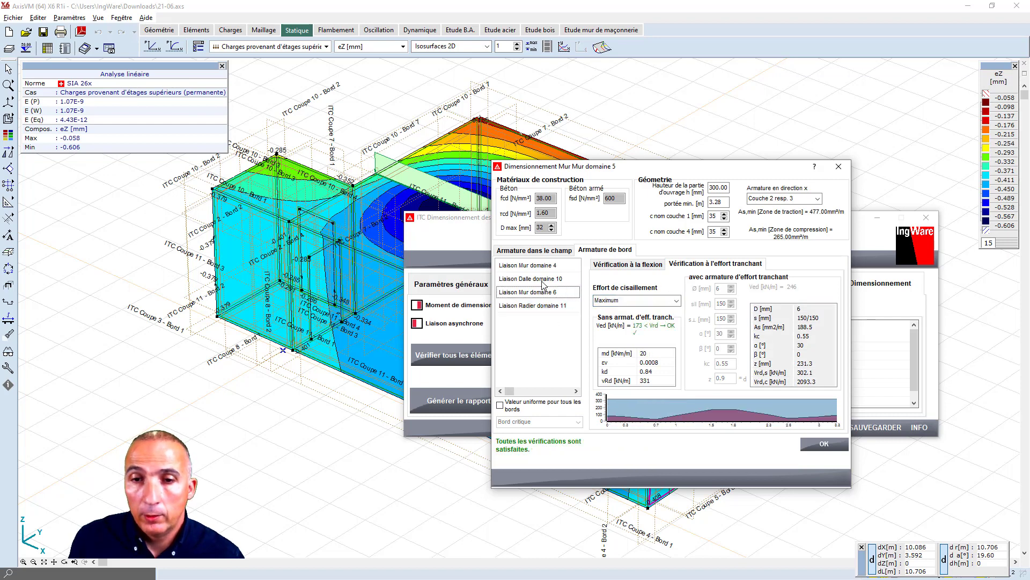
pyautogui.click(542, 279)
pyautogui.click(676, 301)
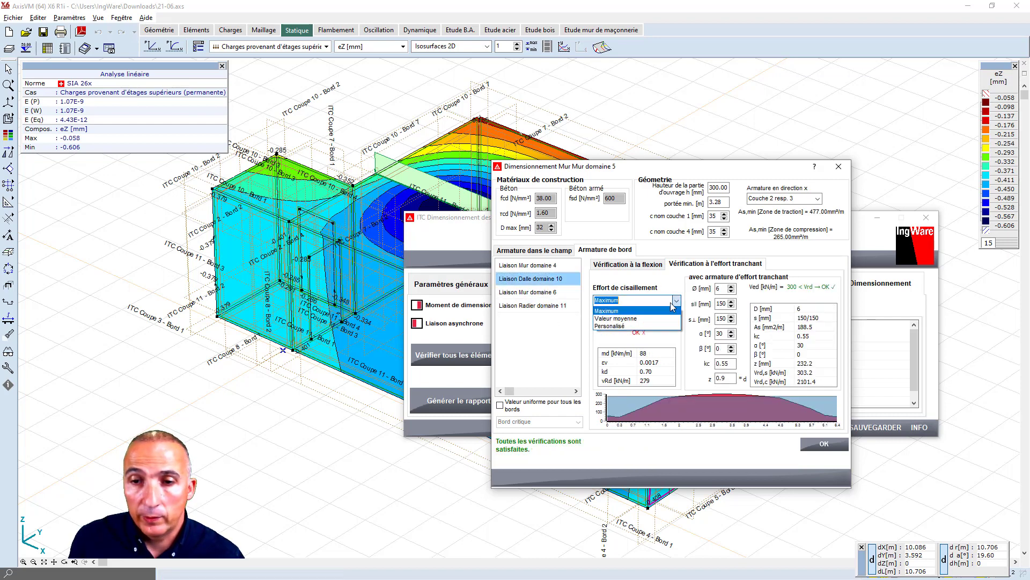
pyautogui.click(623, 317)
pyautogui.click(540, 266)
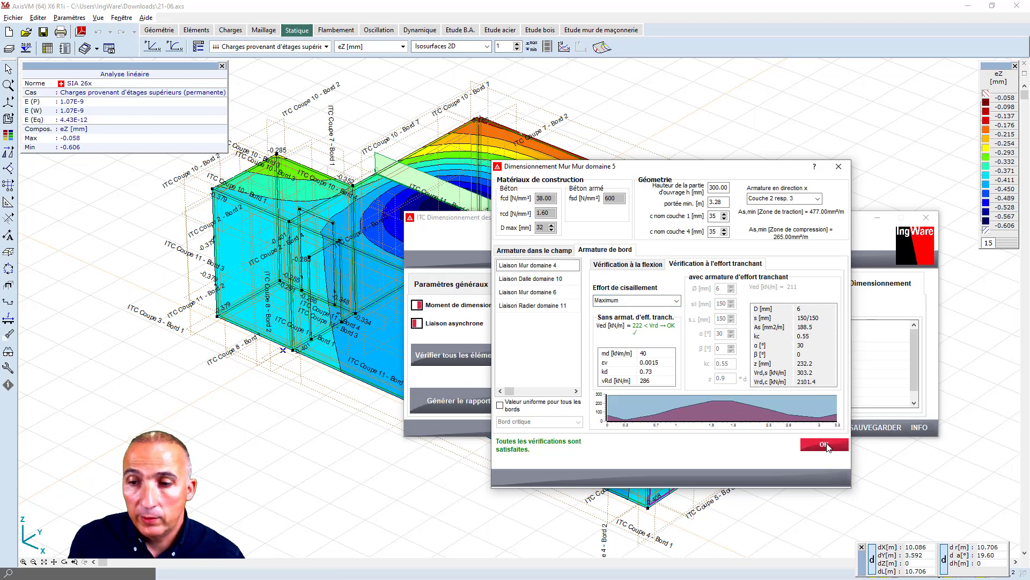
pyautogui.press('Down')
pyautogui.press('Down')
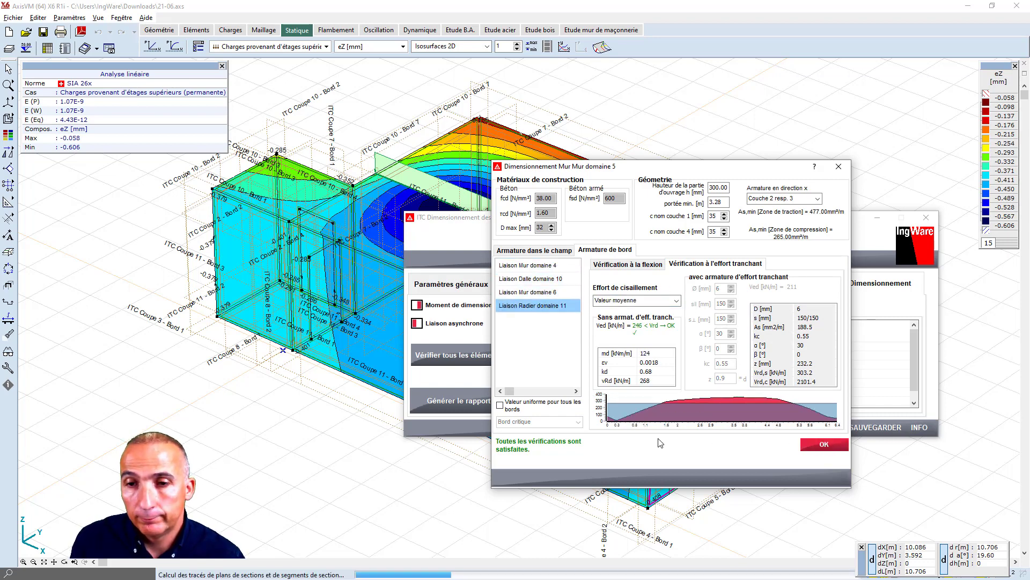
pyautogui.click(825, 444)
# - In the Mur domaine 6 design, review the field layers and set the couche 1 edge bending diameter for Liaison Dalle domaine 10 to 14 mm
pyautogui.doubleClick(536, 384)
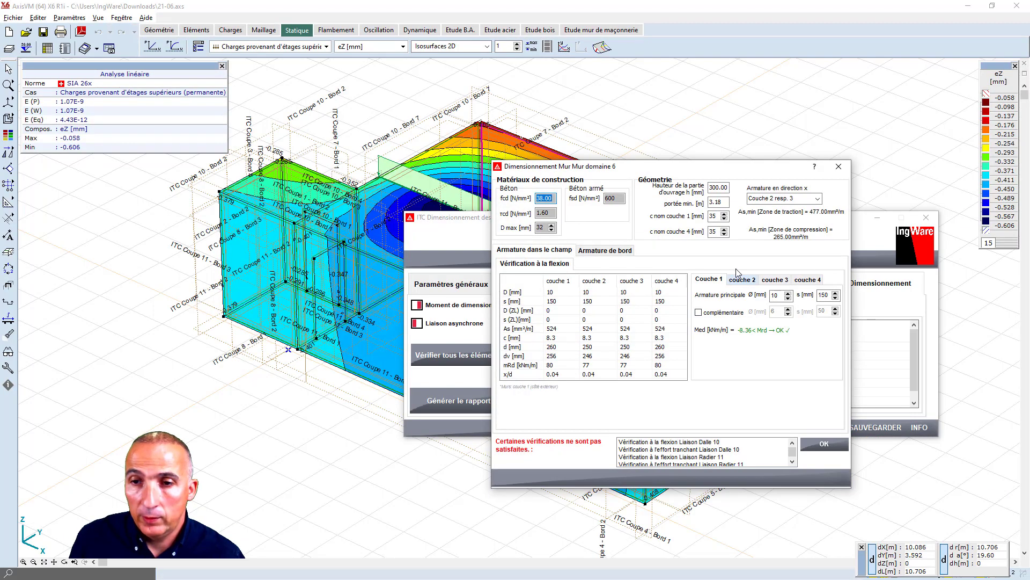
pyautogui.click(743, 280)
pyautogui.click(775, 279)
pyautogui.click(808, 280)
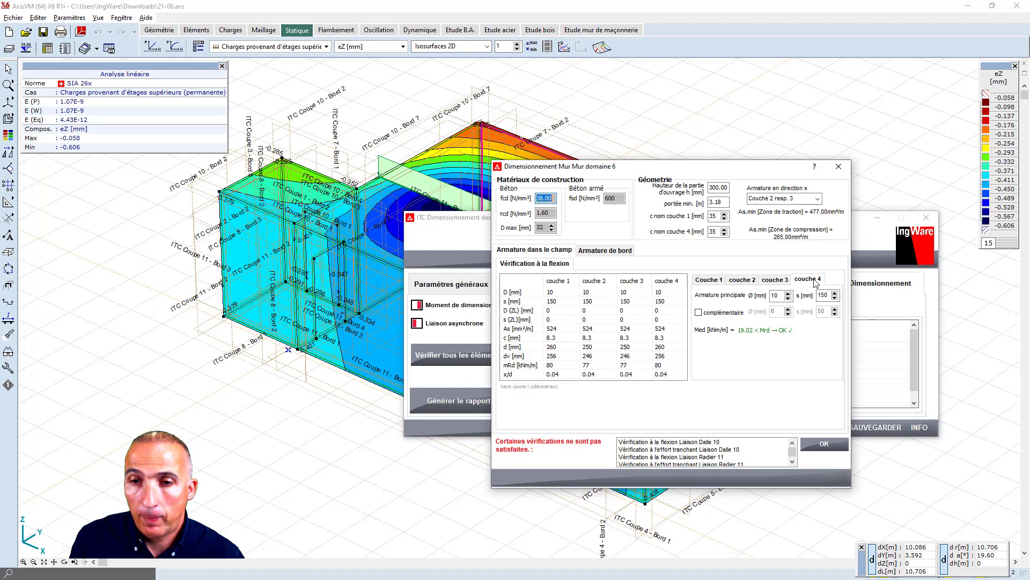
pyautogui.click(612, 252)
pyautogui.click(542, 279)
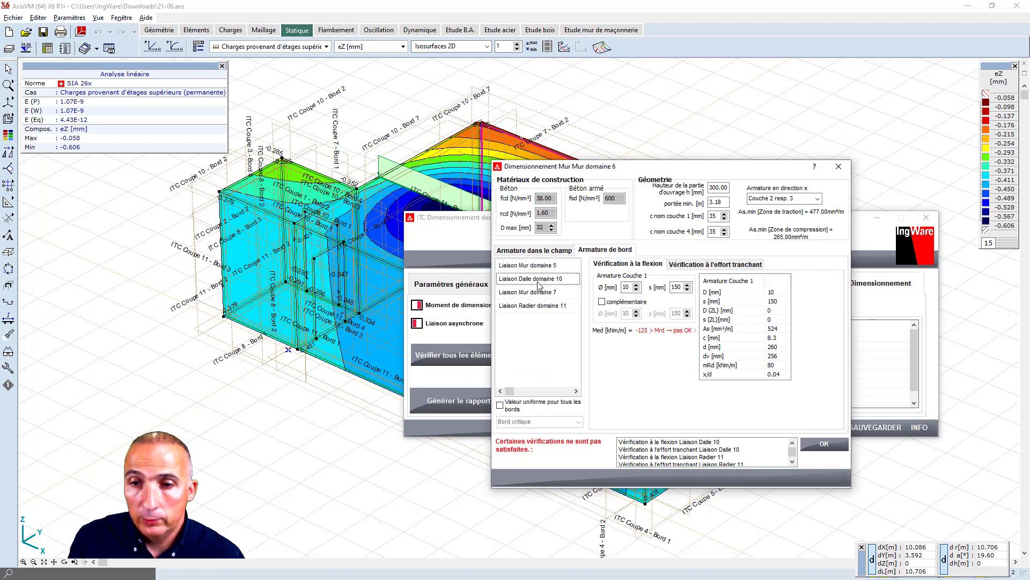
pyautogui.click(637, 285)
pyautogui.click(637, 284)
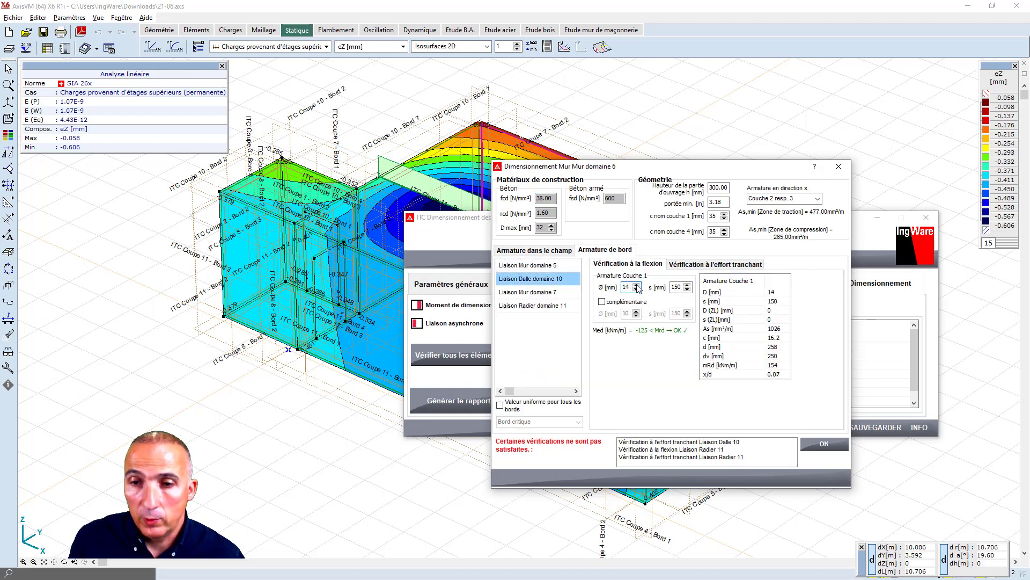
# - For Liaison Radier domaine 11 of Mur domaine 6, set the couche 1 bending diameter to 16 mm and the shear force to Valeur moyenne
pyautogui.click(549, 292)
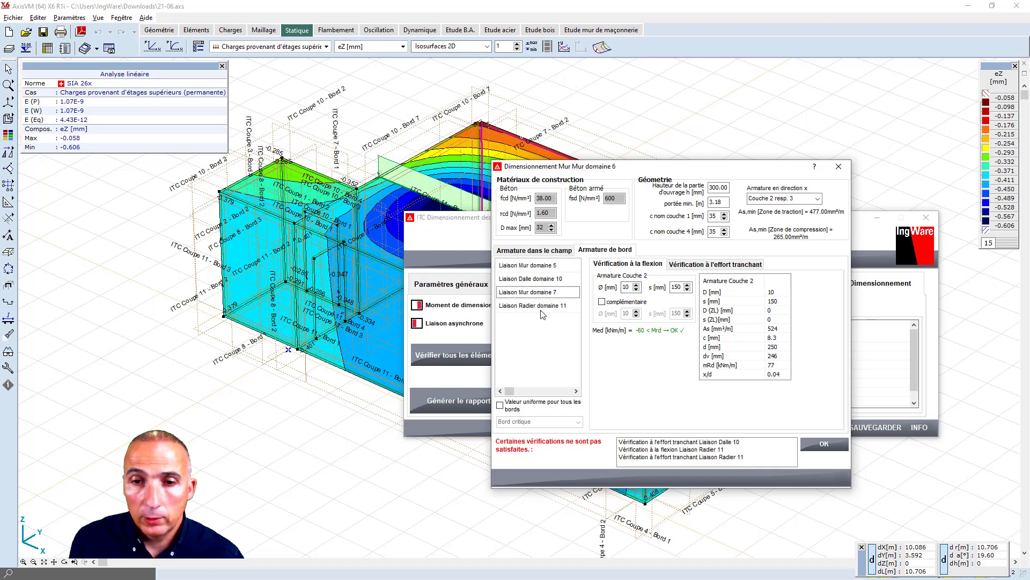
pyautogui.click(540, 306)
pyautogui.click(636, 286)
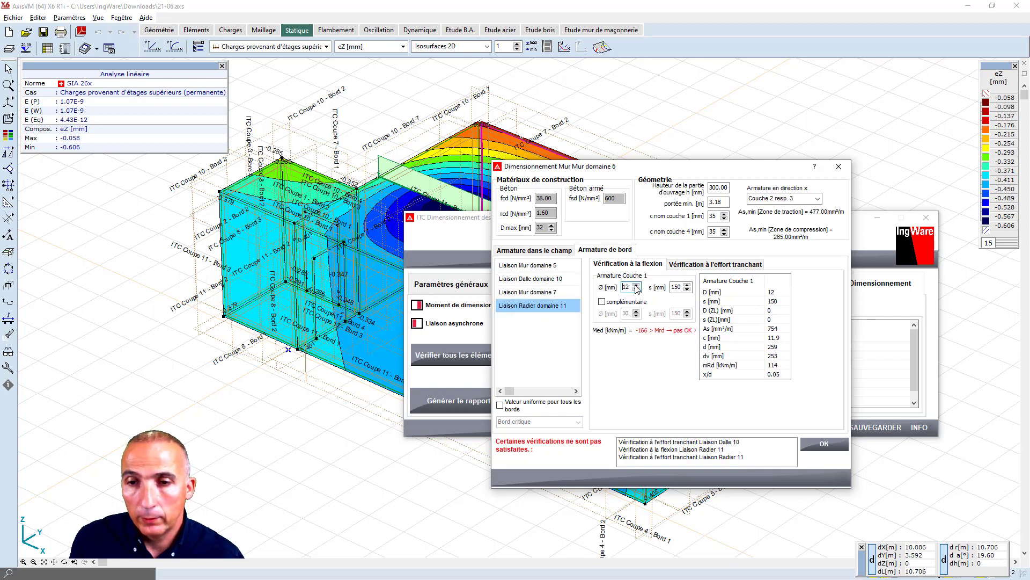
pyautogui.click(636, 286)
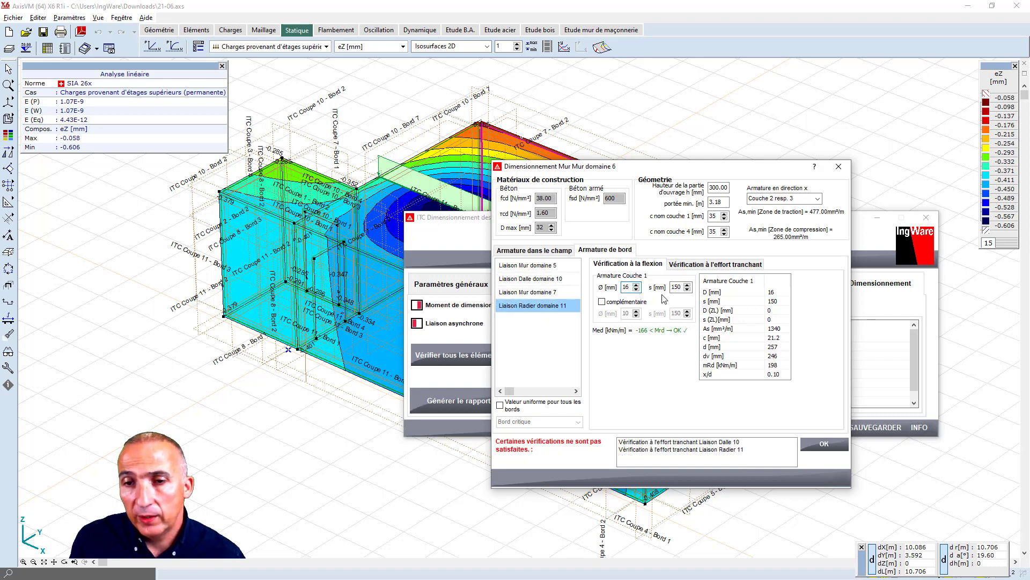
pyautogui.click(817, 446)
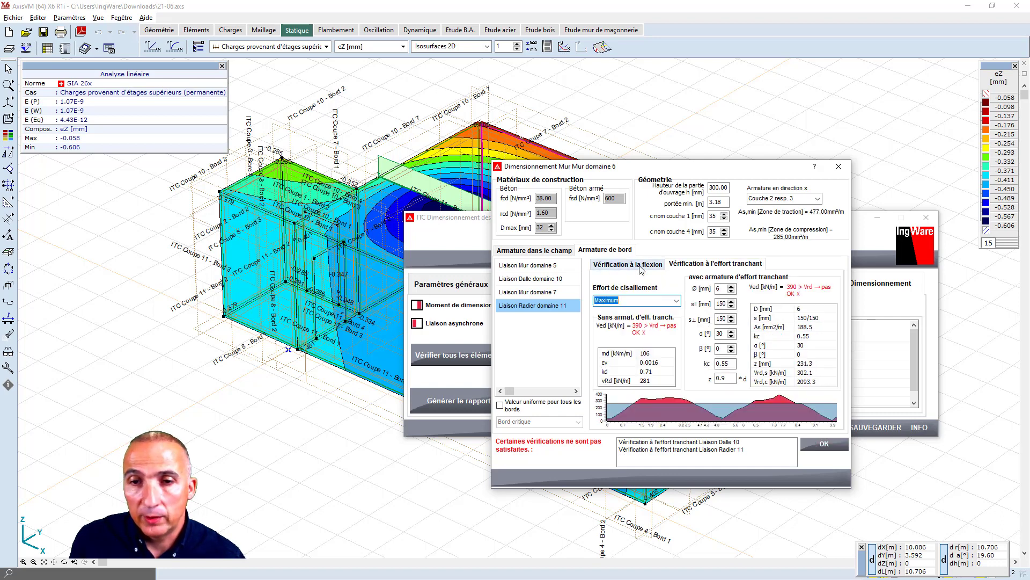
pyautogui.click(678, 300)
pyautogui.click(617, 317)
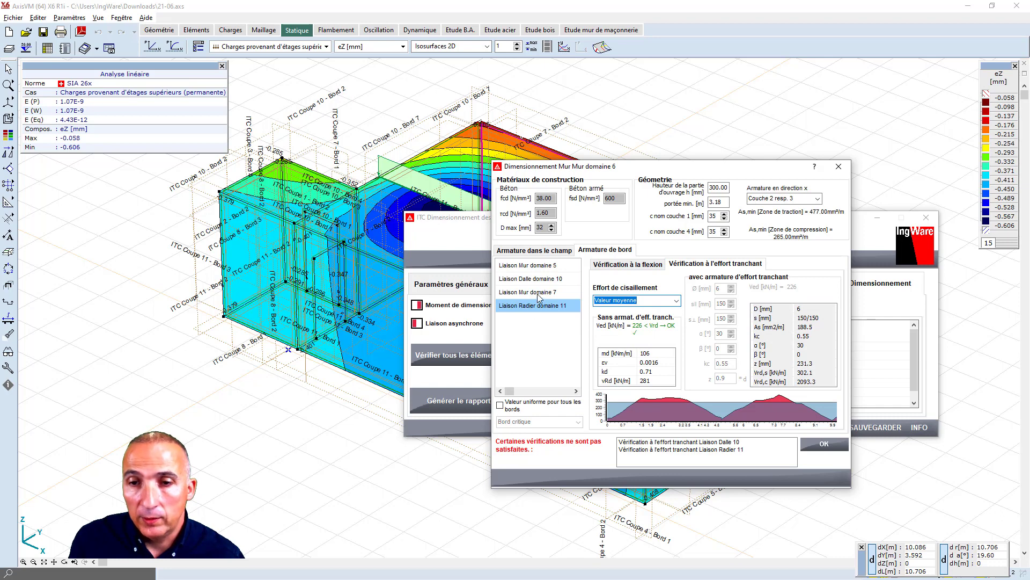
# - Base the shear verification of Liaison Dalle domaine 10 on Valeur moyenne and accept the Mur domaine 6 design
pyautogui.click(539, 293)
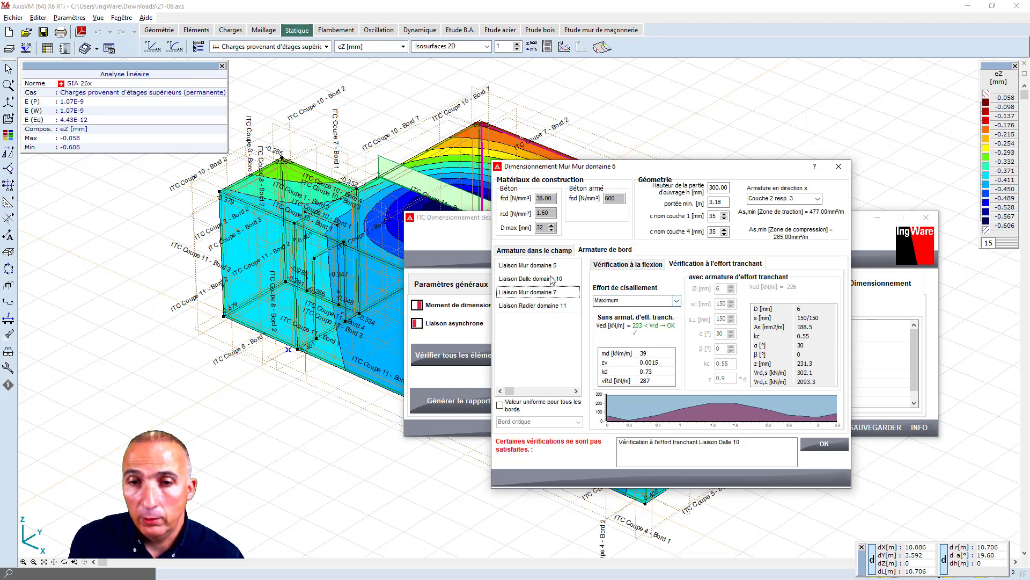
pyautogui.click(553, 280)
pyautogui.click(677, 300)
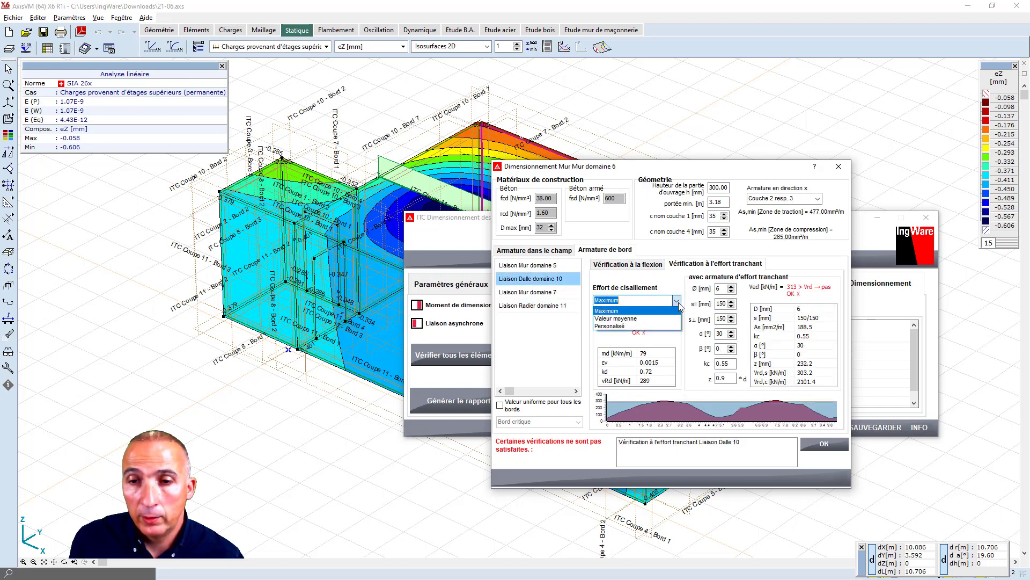
pyautogui.click(658, 319)
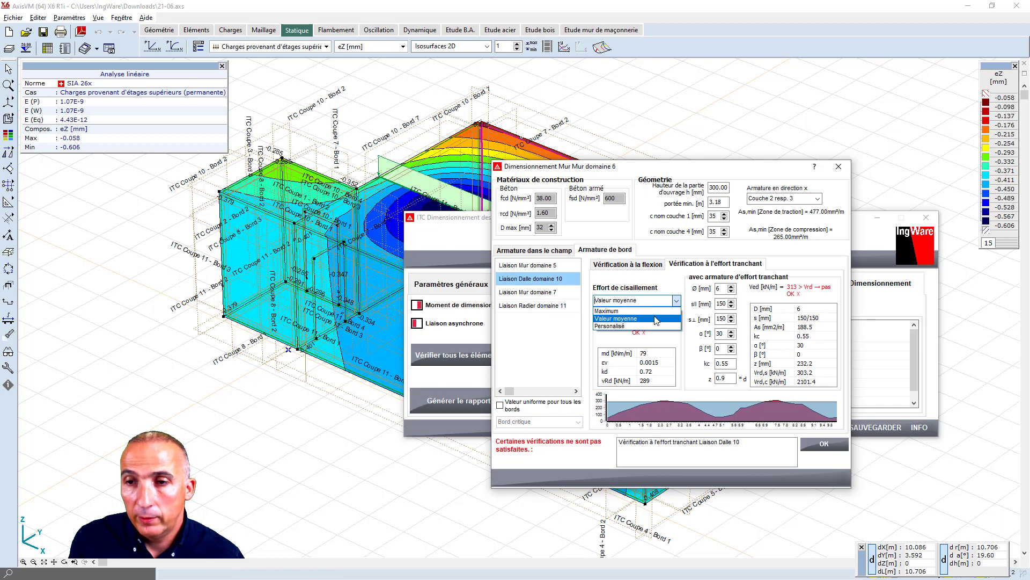
pyautogui.click(550, 266)
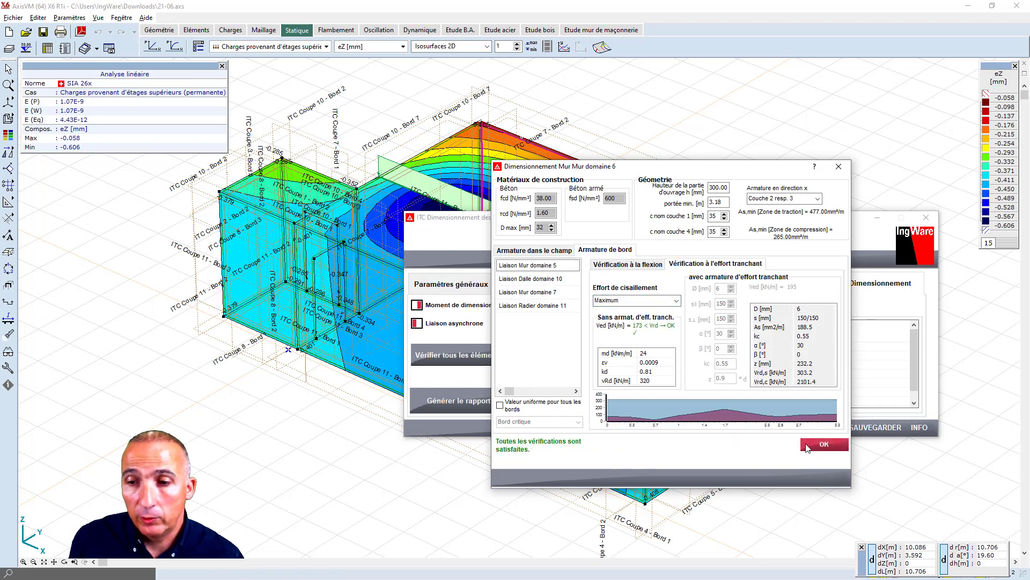
pyautogui.press('Down')
pyautogui.press('Down')
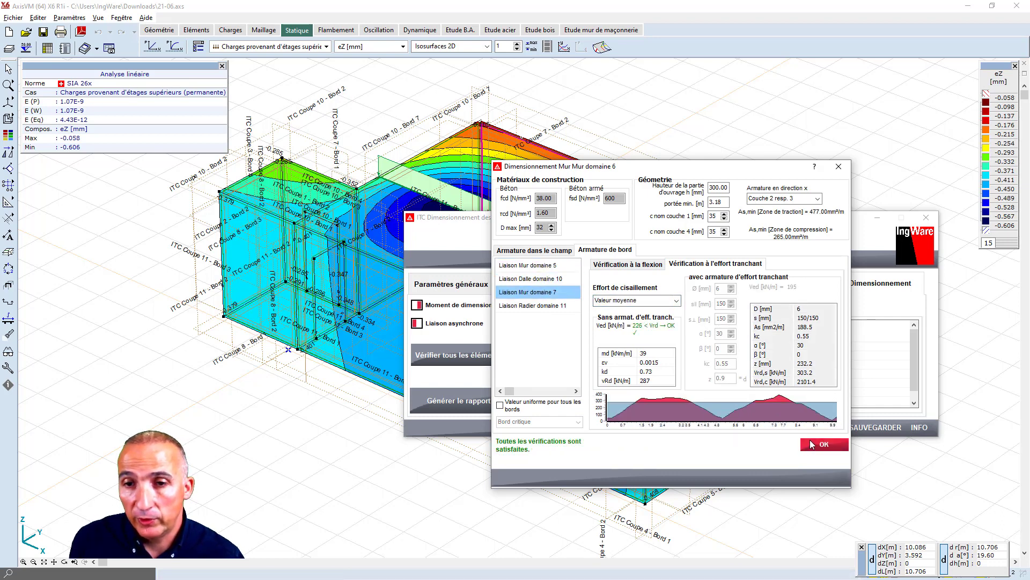
pyautogui.click(811, 443)
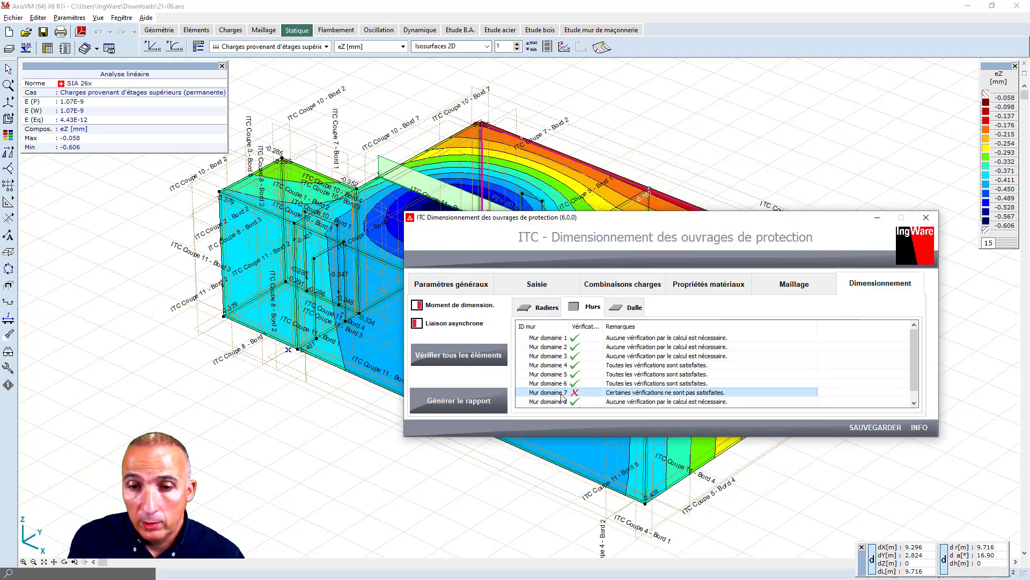
# - In the Mur domaine 7 design, review the field layers and set the couche 1 edge bending diameter for Liaison Dalle domaine 10 to 16 mm
pyautogui.doubleClick(561, 394)
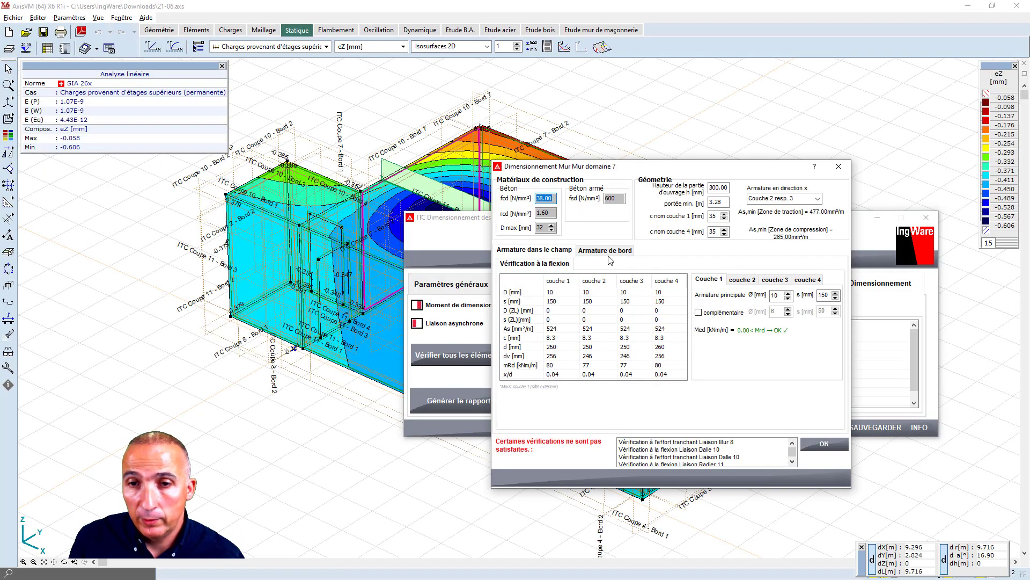
pyautogui.click(607, 251)
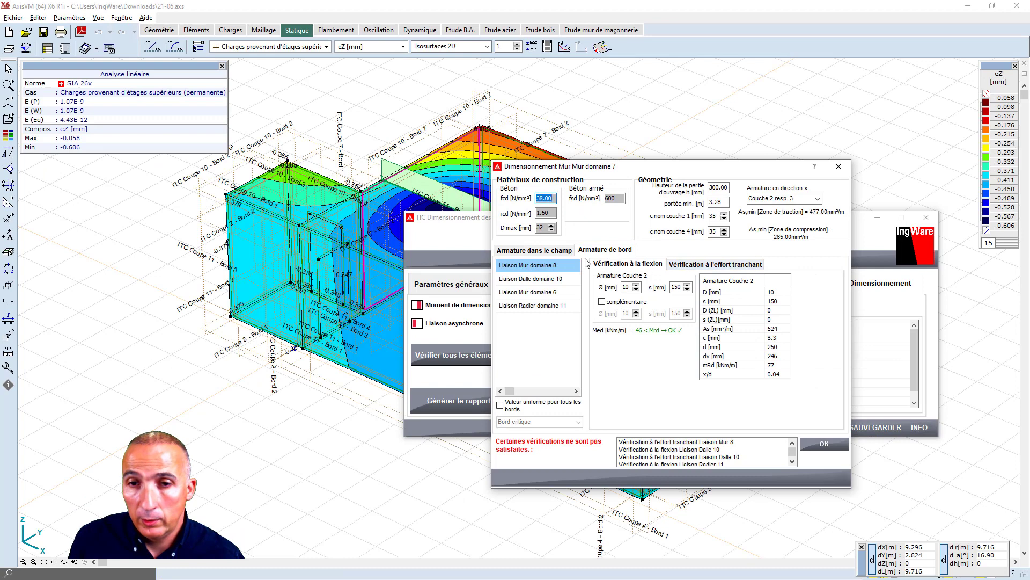
pyautogui.click(556, 250)
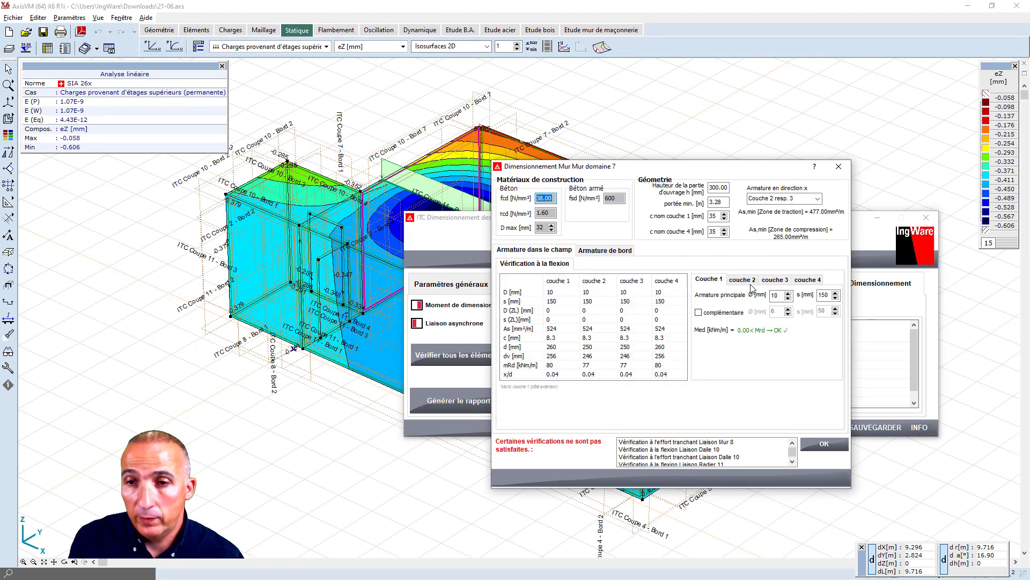
pyautogui.click(743, 280)
pyautogui.click(775, 280)
pyautogui.click(808, 280)
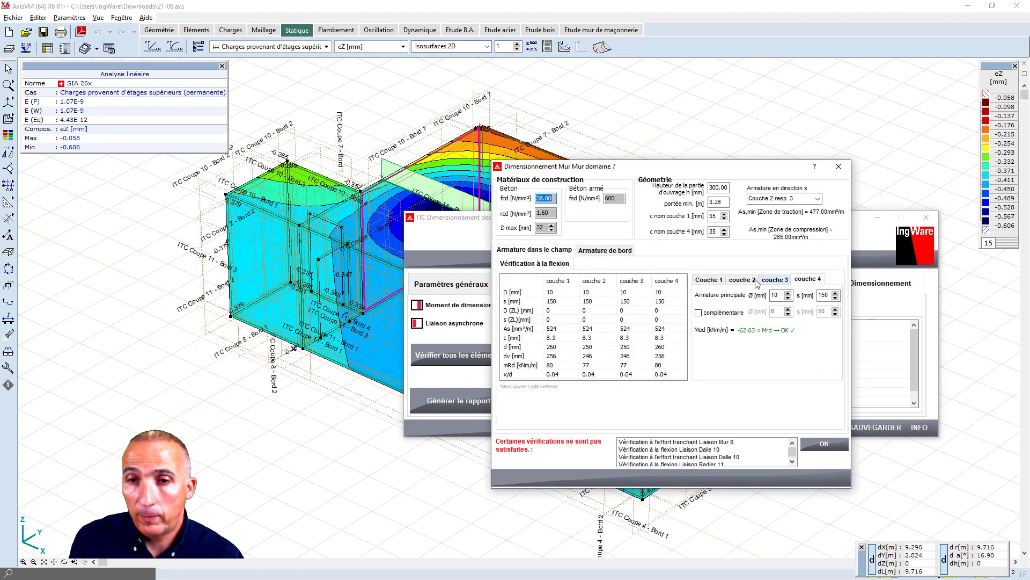
pyautogui.click(607, 251)
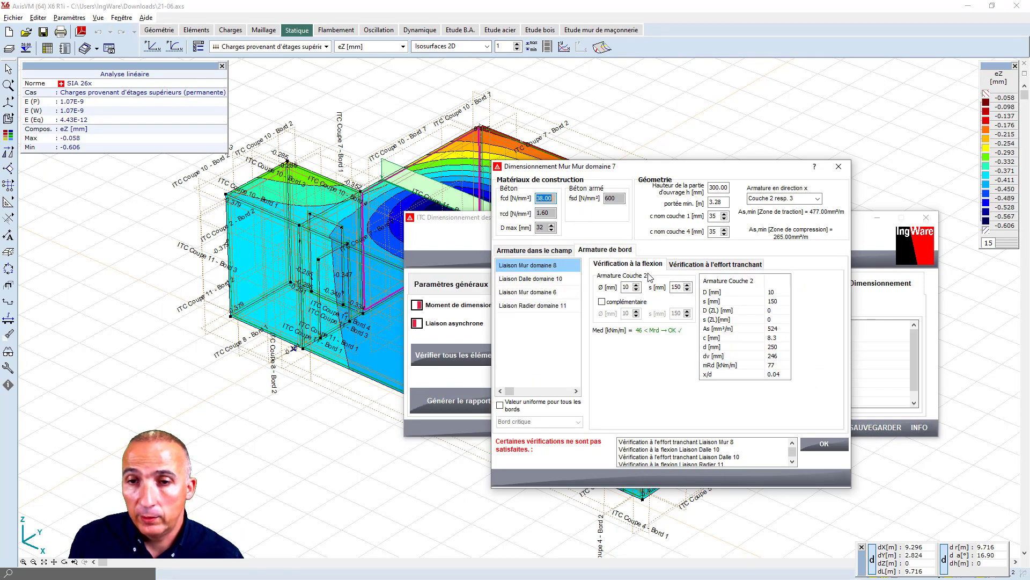
pyautogui.click(523, 278)
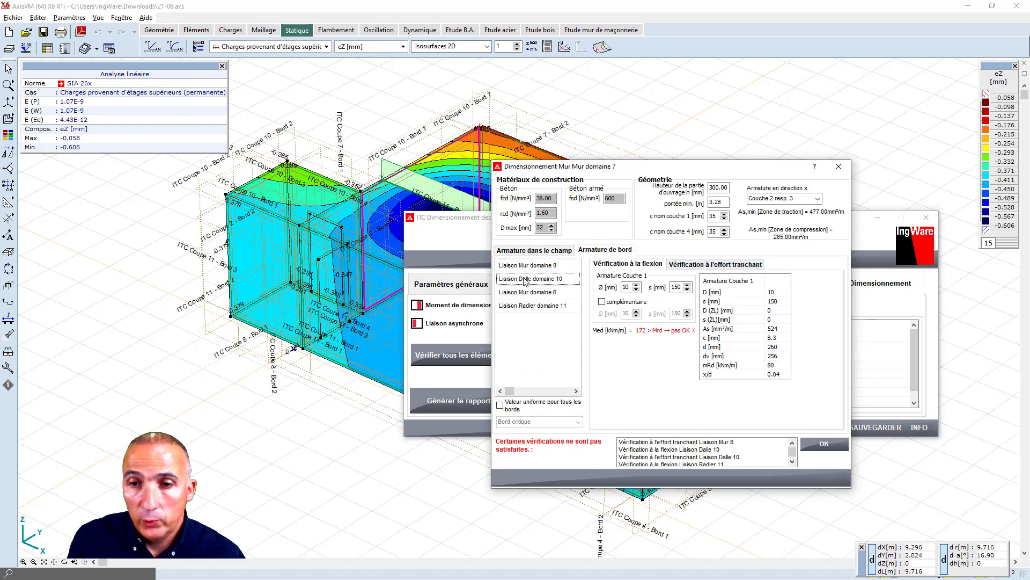
pyautogui.click(637, 285)
pyautogui.click(636, 285)
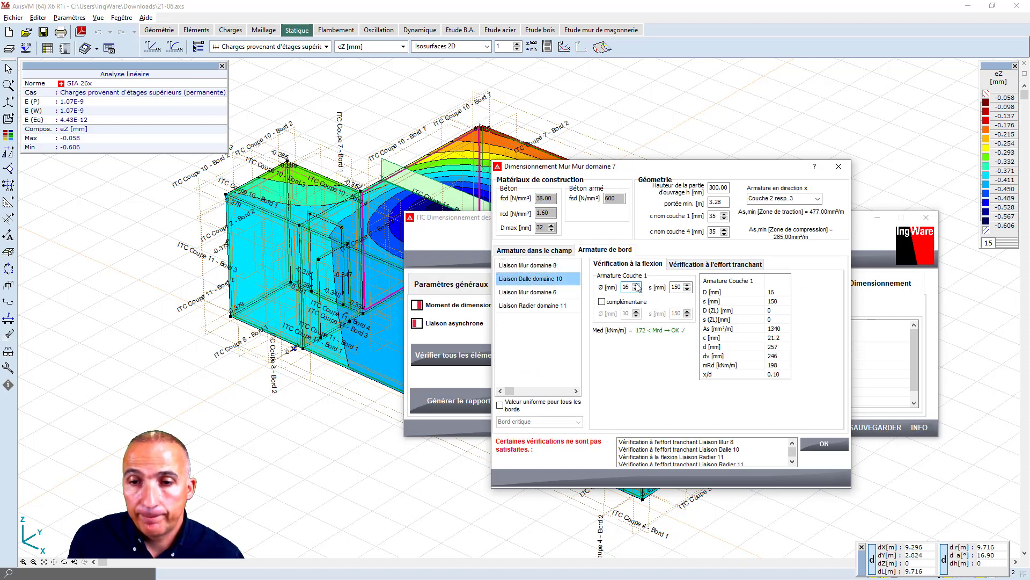
# - Set the couche 1 edge bending diameter for Liaison Radier domaine 11 of Mur domaine 7 to 16 mm
pyautogui.click(543, 293)
pyautogui.click(543, 306)
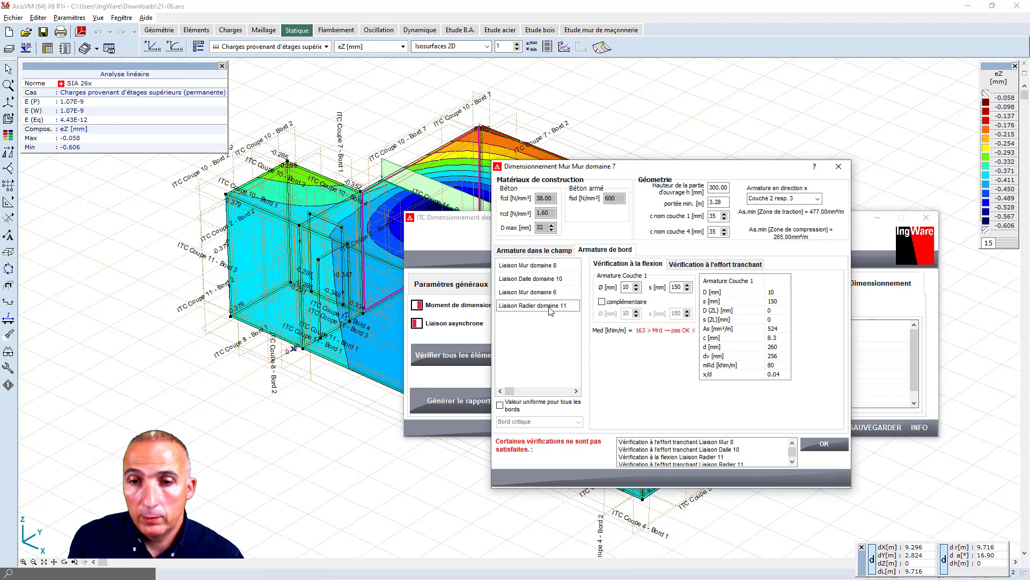
pyautogui.click(636, 285)
pyautogui.click(637, 286)
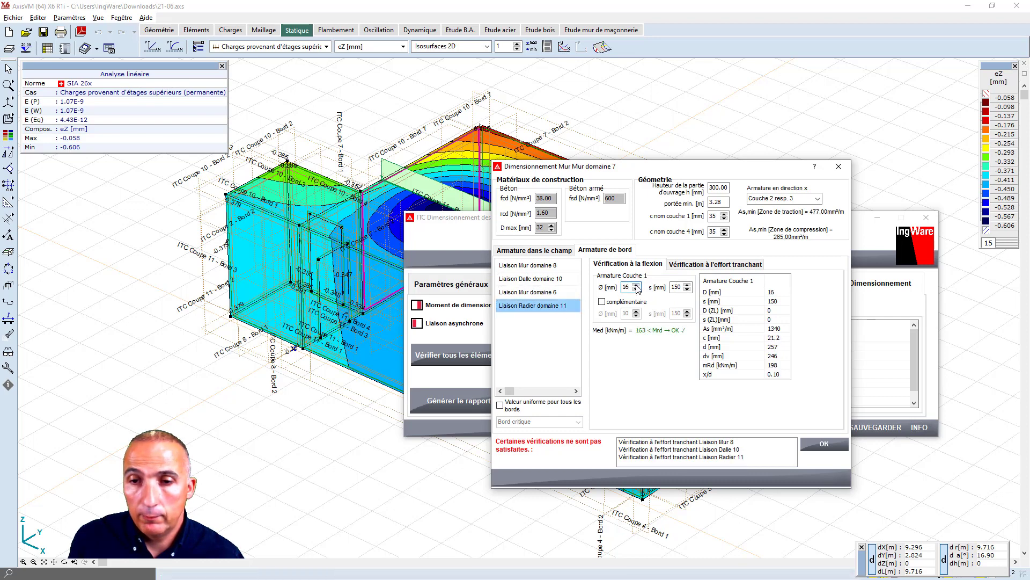
# - For Liaison Radier domaine 11 of Mur domaine 7, set the shear force to Valeur moyenne and raise the shear reinforcement diameter above 6 mm
pyautogui.click(736, 266)
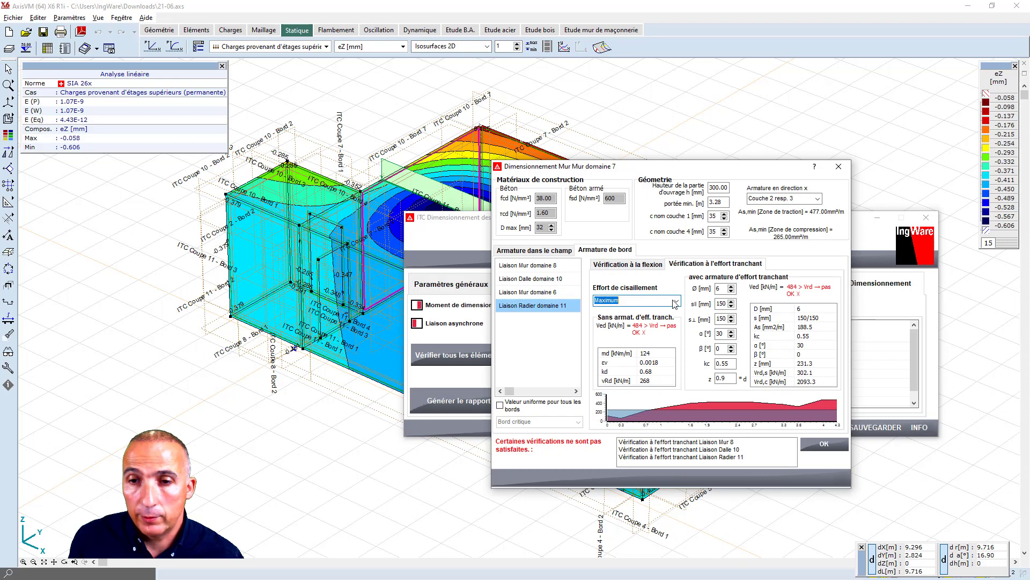
pyautogui.click(675, 302)
pyautogui.click(617, 316)
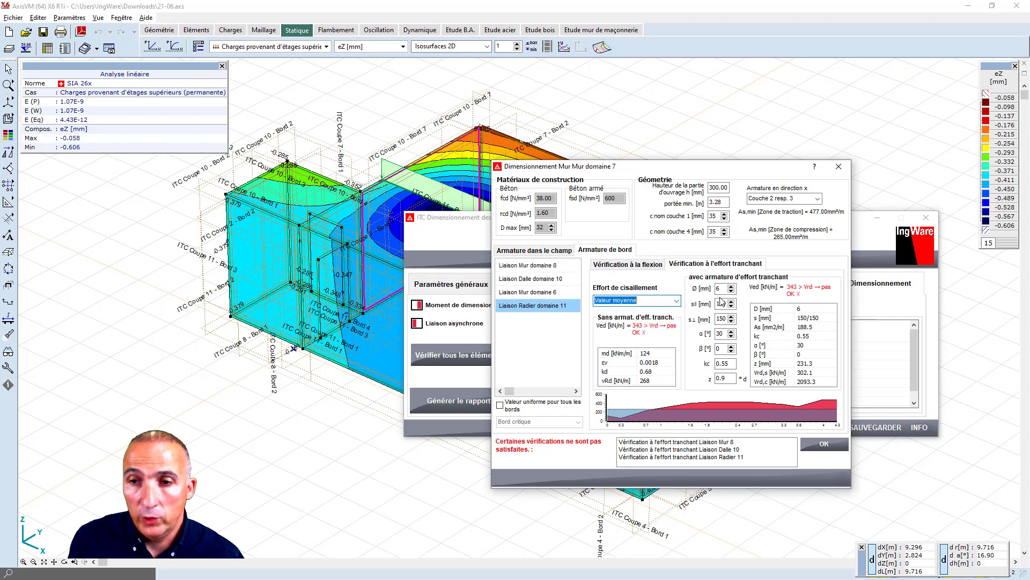
pyautogui.click(731, 286)
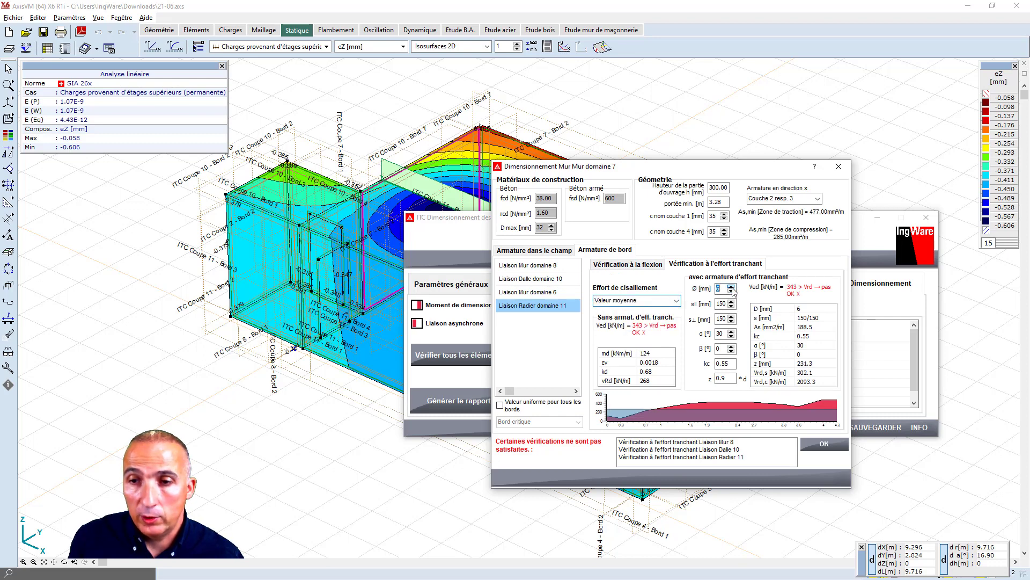
# - For Liaison Dalle domaine 10 of Mur domaine 7, set the shear force to Valeur moyenne and the shear reinforcement diameter to 8 mm
pyautogui.click(555, 293)
pyautogui.click(558, 280)
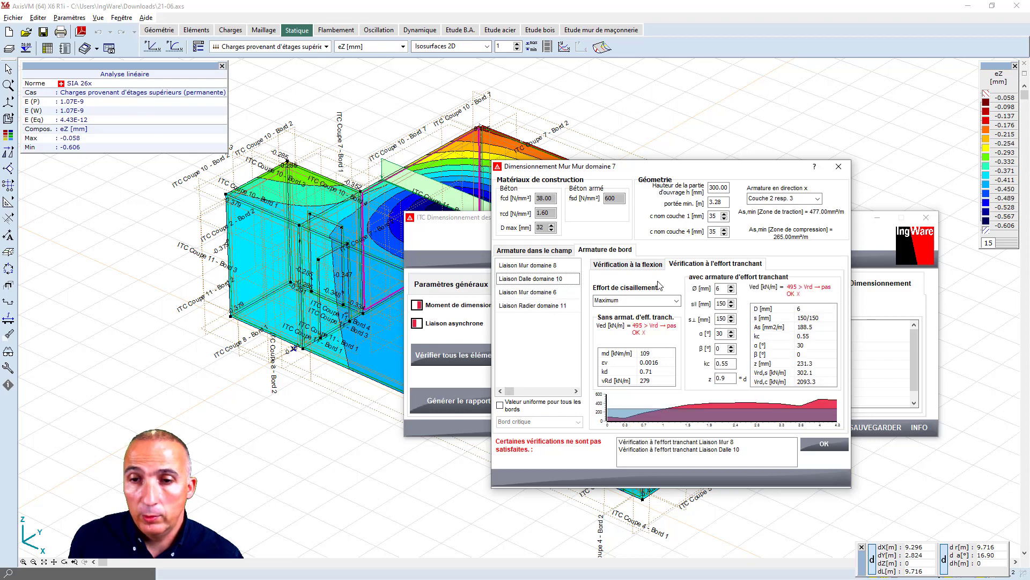
pyautogui.click(677, 301)
pyautogui.click(663, 321)
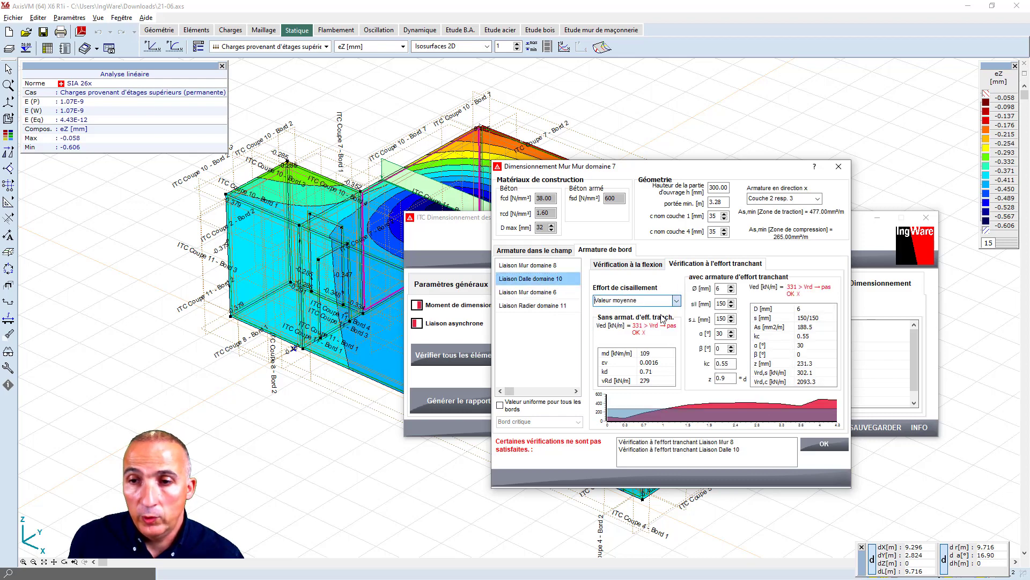
pyautogui.click(731, 286)
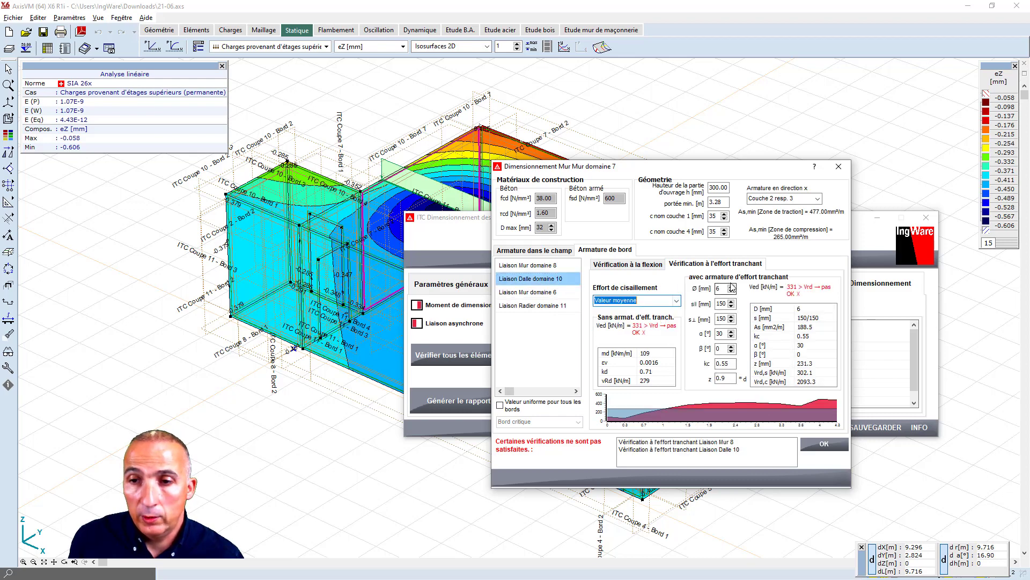
# - Base the shear verification of Liaison Mur domaine 8 on Valeur moyenne and accept the Mur domaine 7 design
pyautogui.click(537, 265)
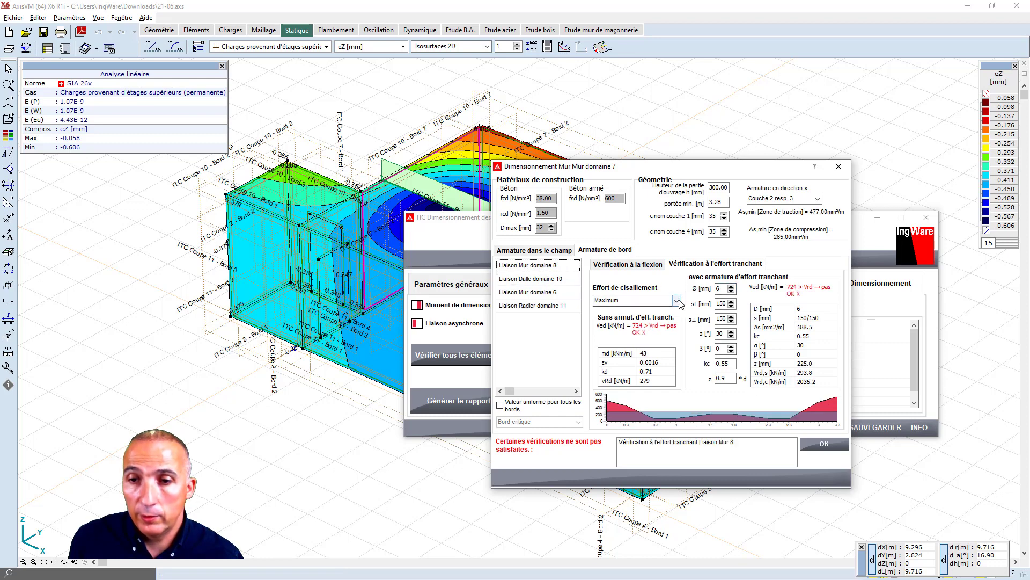
pyautogui.click(677, 301)
pyautogui.click(663, 320)
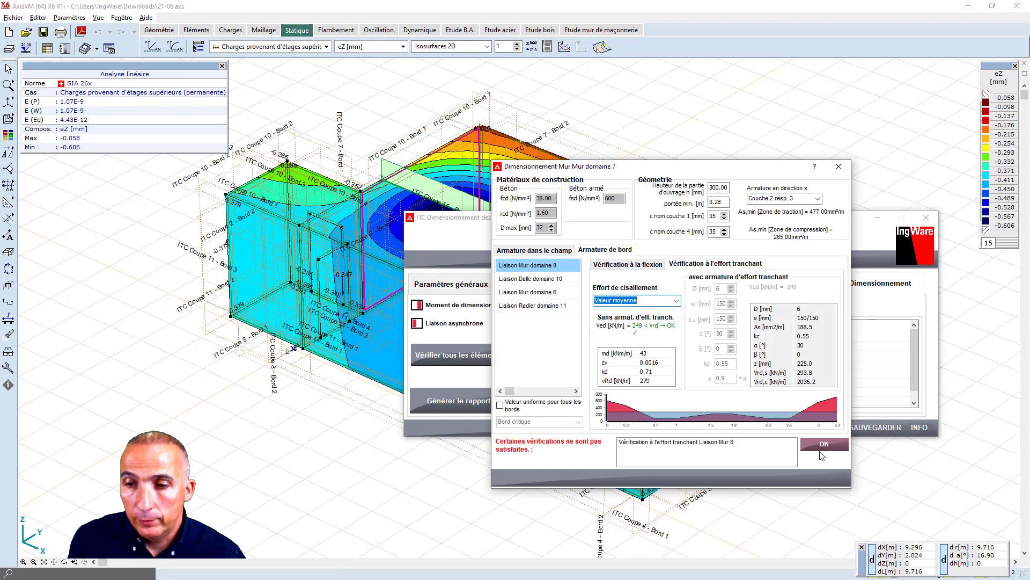
pyautogui.click(819, 445)
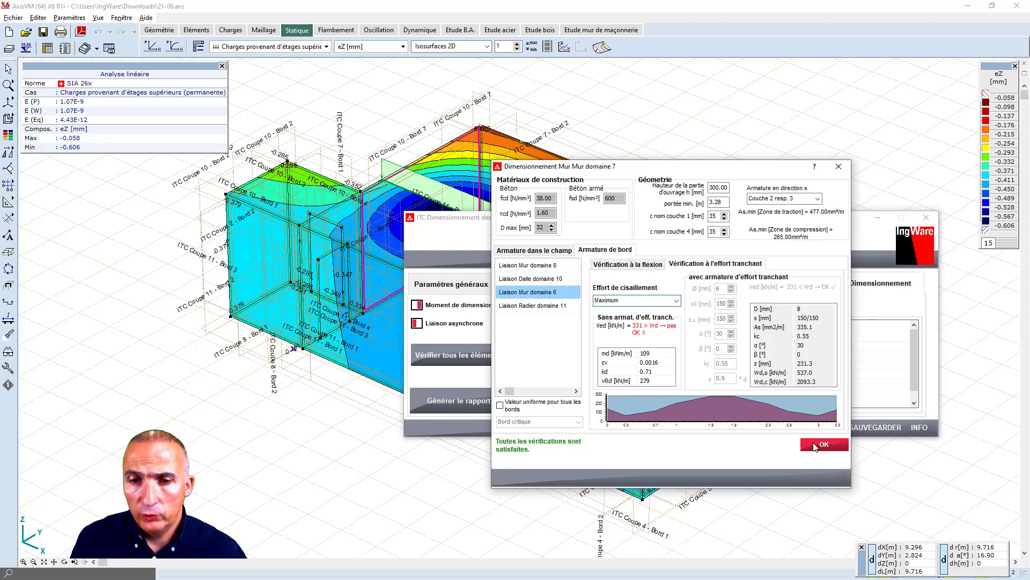
pyautogui.click(819, 445)
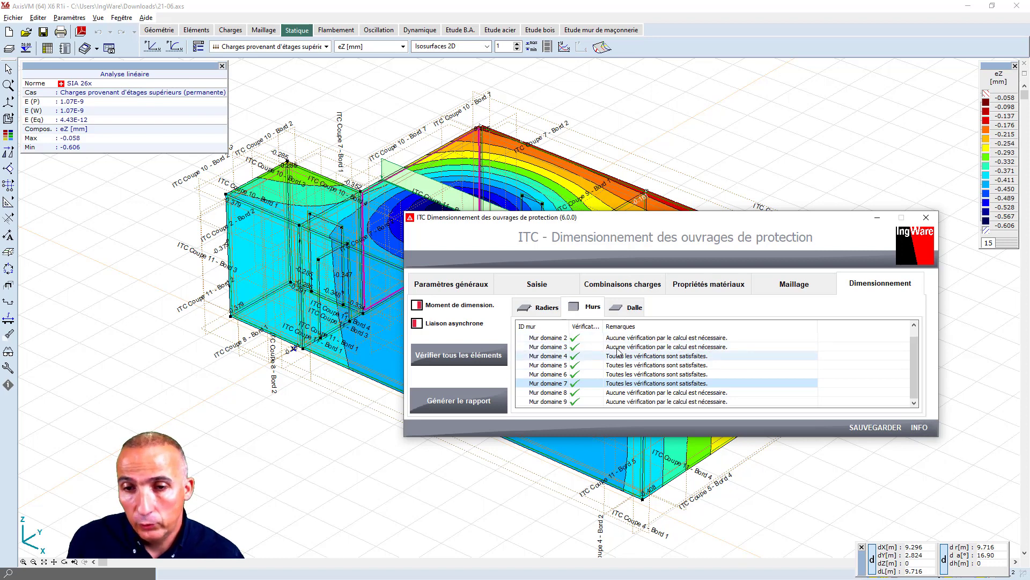
# - Open the Dalle domaine 10 design and set the couche 1 main field reinforcement diameter to 14 mm
pyautogui.click(621, 307)
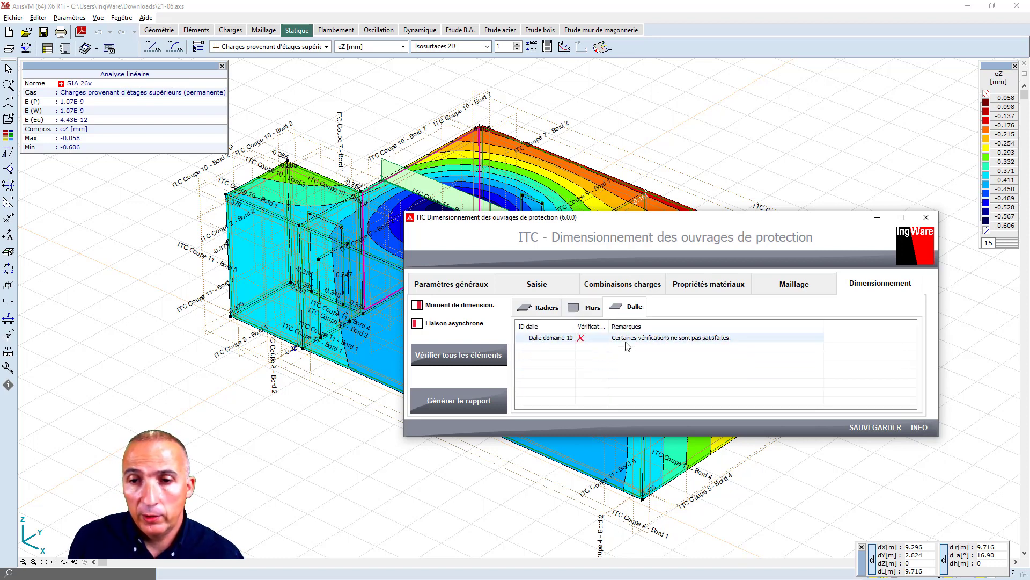
pyautogui.click(543, 338)
pyautogui.doubleClick(544, 339)
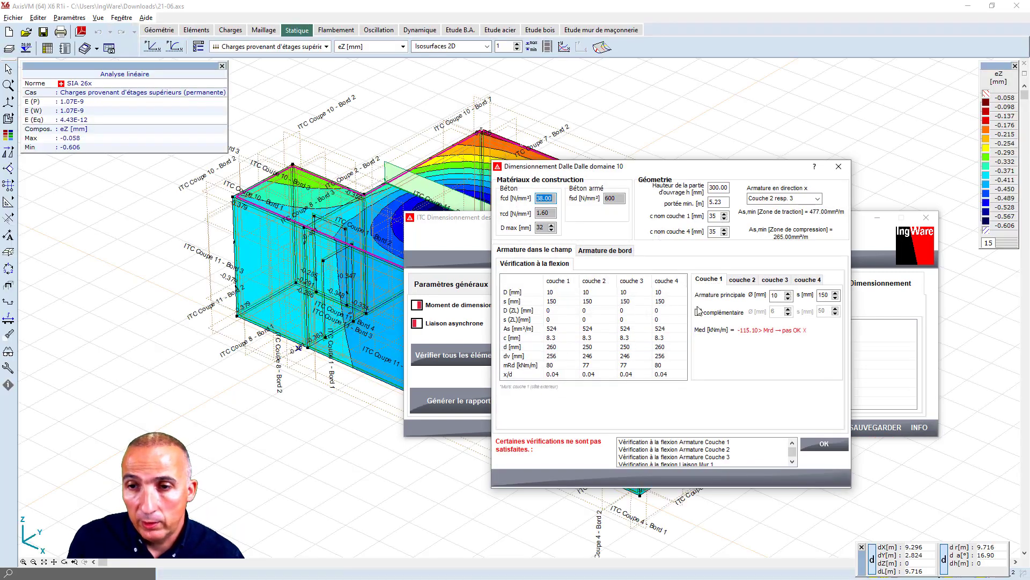
pyautogui.click(787, 293)
pyautogui.click(788, 294)
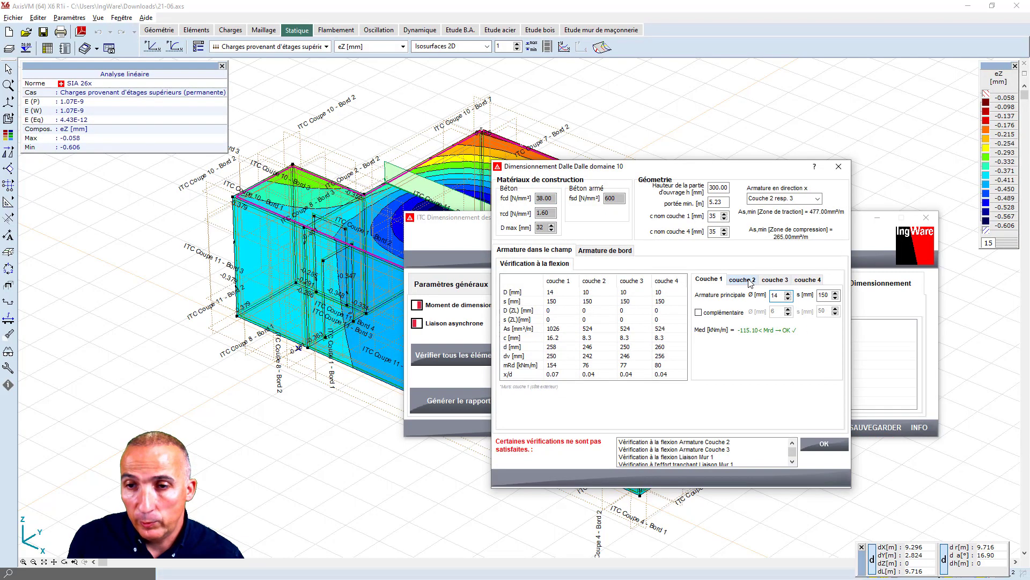
# - Set the main field reinforcement diameter of Dalle domaine 10 to 16 mm for couche 2 and 20 mm for couche 3, then check couche 4
pyautogui.click(750, 280)
pyautogui.click(789, 293)
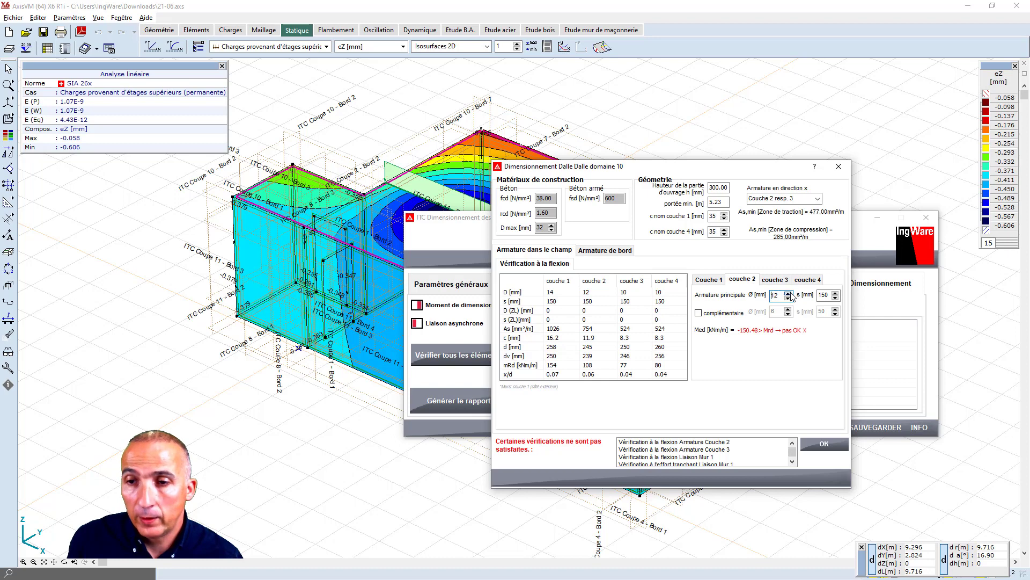
pyautogui.click(788, 294)
pyautogui.click(787, 280)
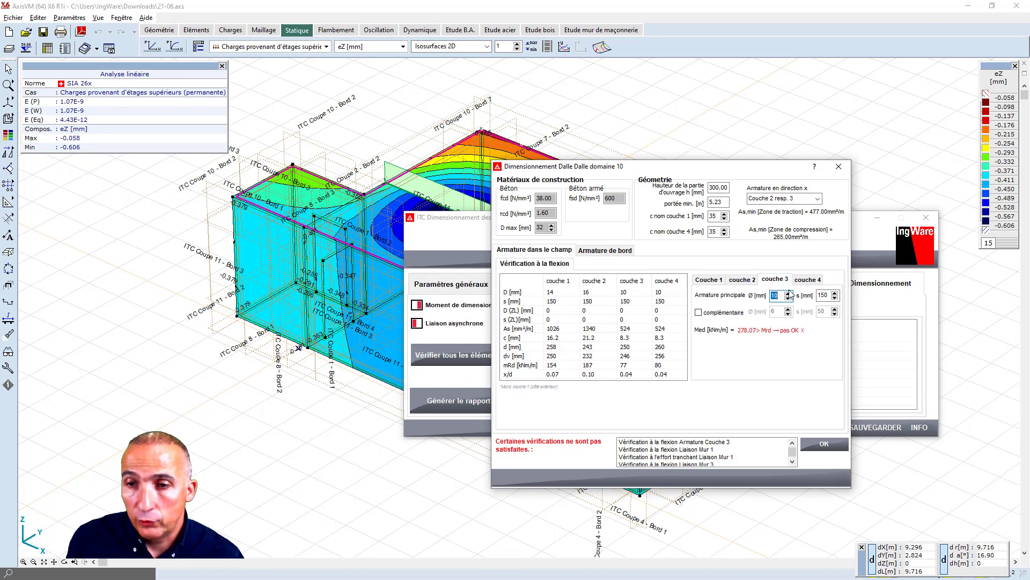
pyautogui.click(788, 293)
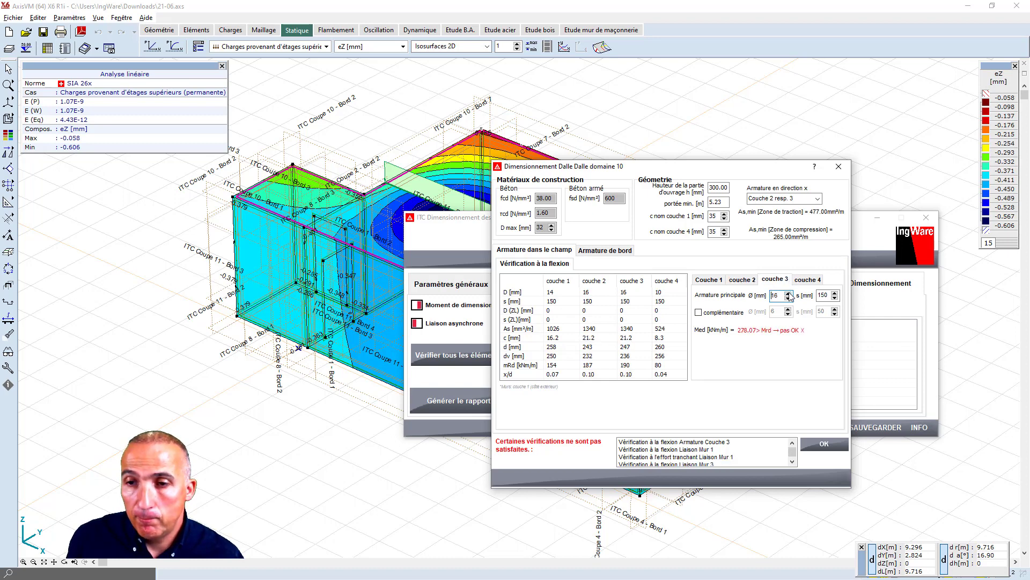
pyautogui.click(789, 293)
pyautogui.click(807, 279)
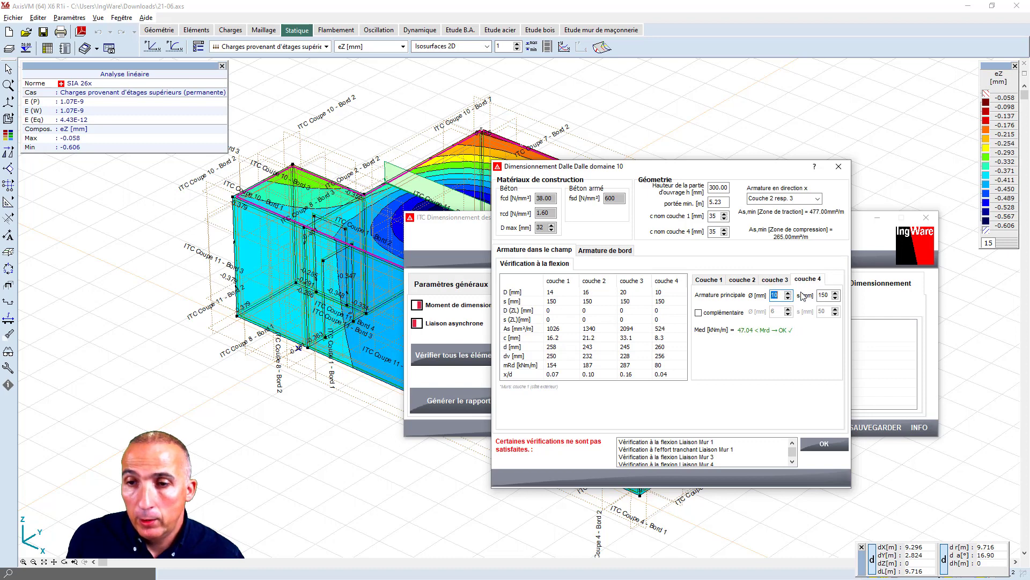
# - Set the couche 4 edge bending diameter of Dalle domaine 10 to 12 mm for Liaison Mur domaine 1 and 14 mm for Liaison Mur domaine 3
pyautogui.click(605, 250)
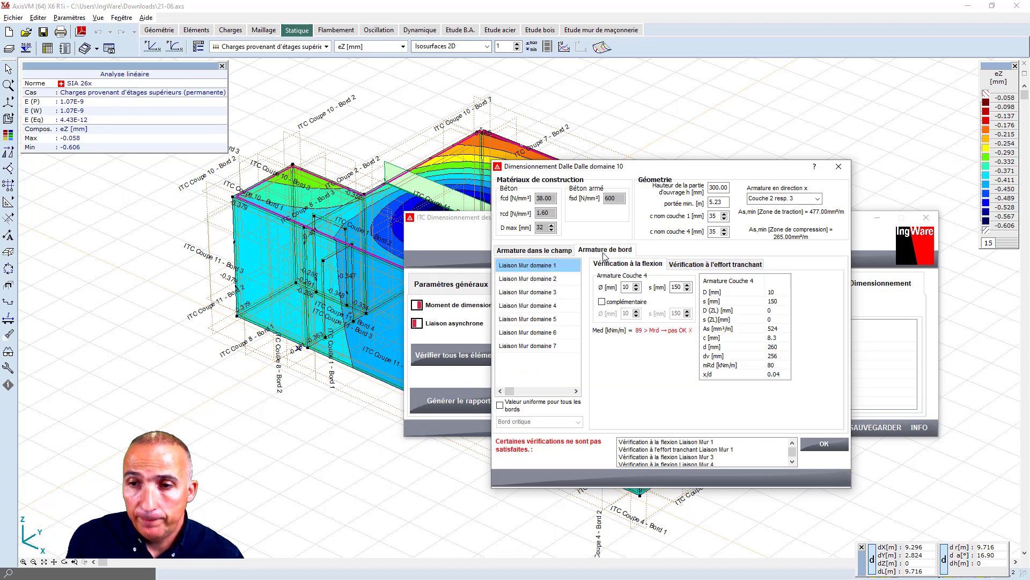
pyautogui.click(637, 285)
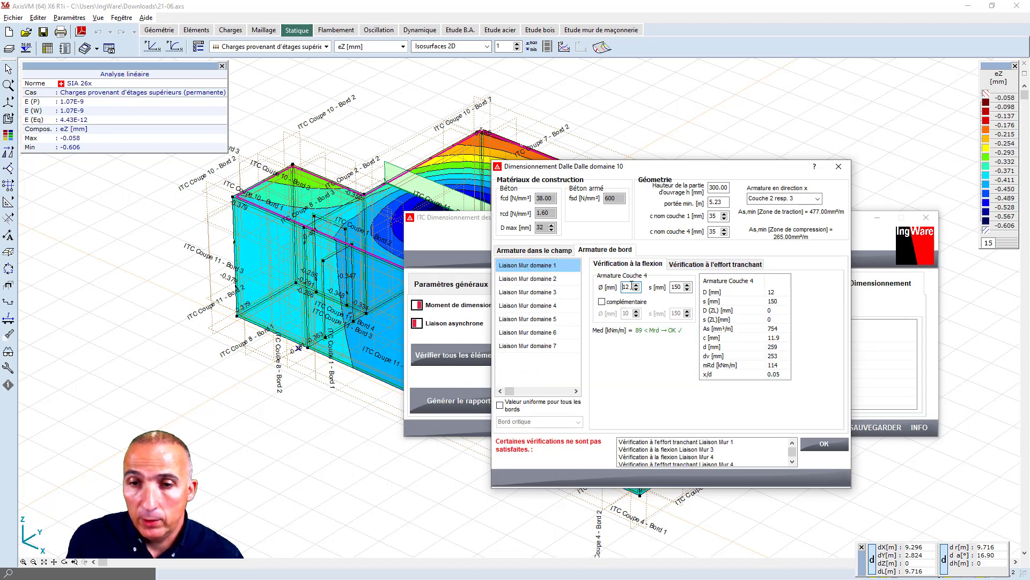
pyautogui.click(556, 292)
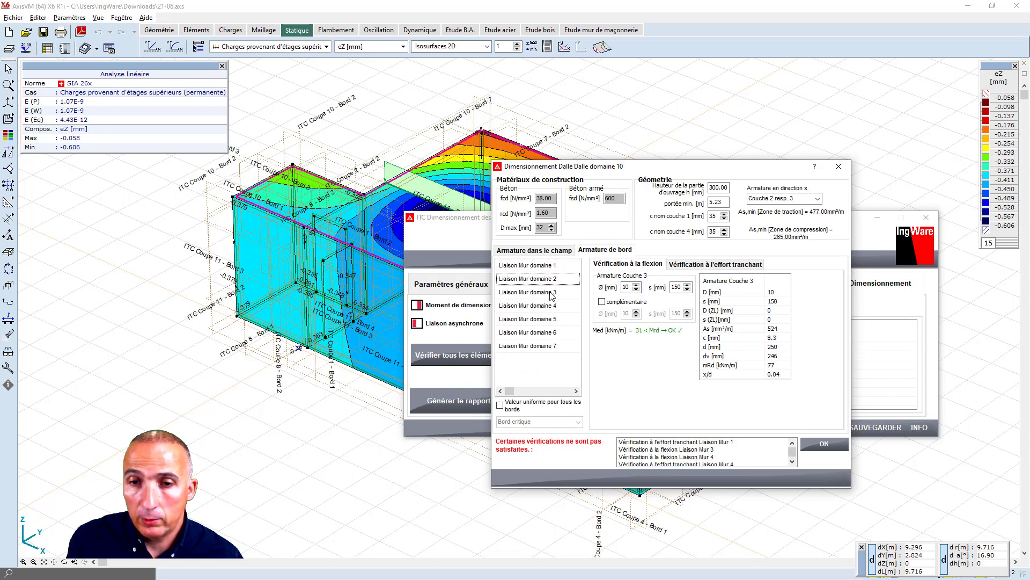
pyautogui.click(636, 285)
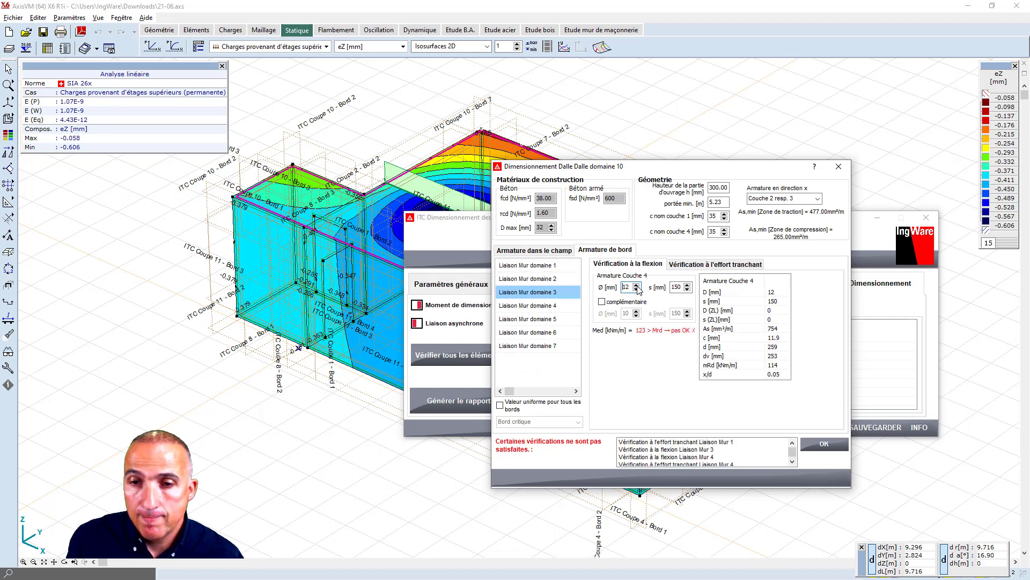
pyautogui.click(636, 285)
# - Set the edge bending diameter to 16 mm in couche 4 for Liaison Mur domaine 4 and 14 mm in couche 3 for Liaison Mur domaine 5
pyautogui.click(542, 305)
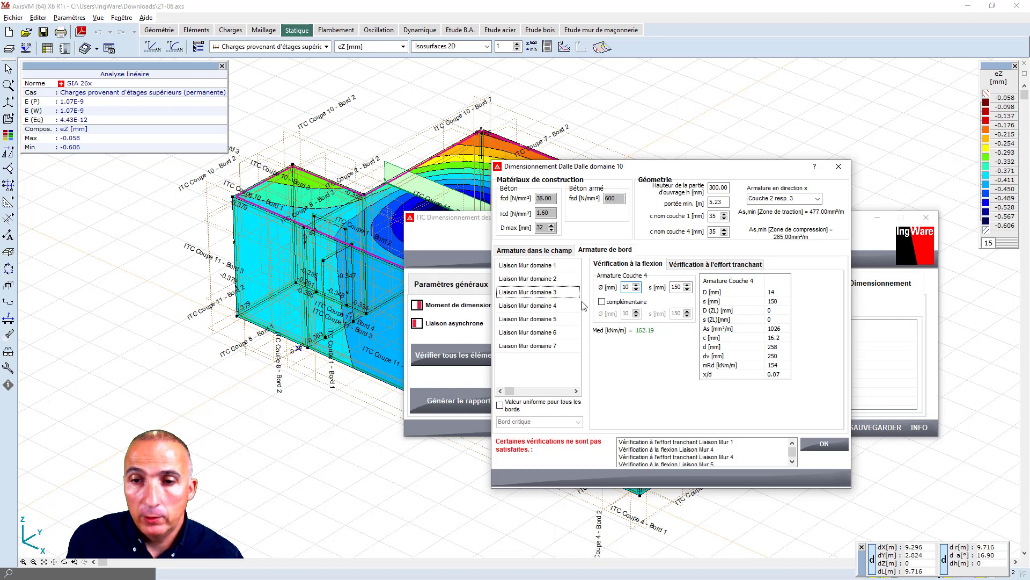
pyautogui.click(636, 285)
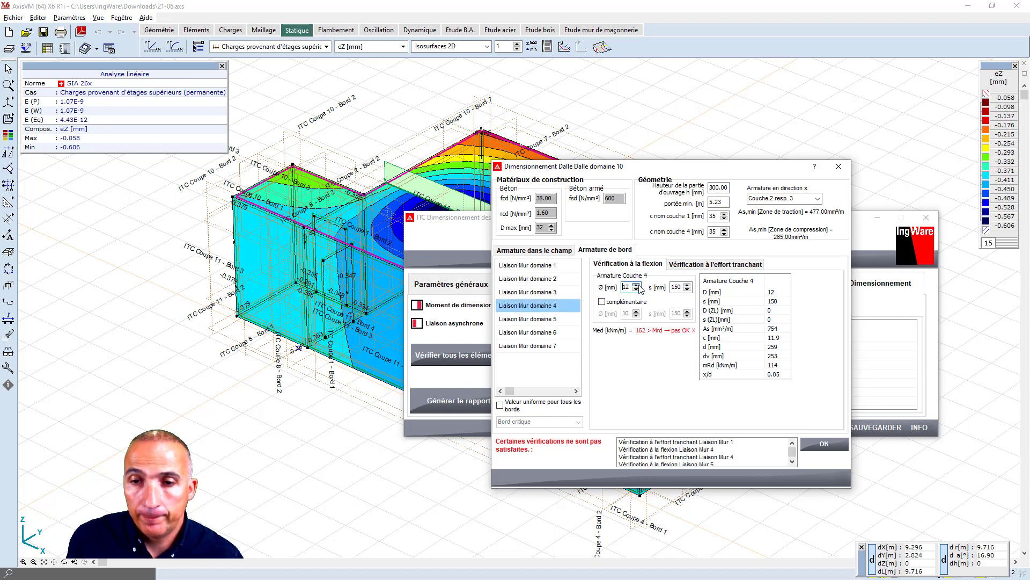
pyautogui.click(637, 285)
pyautogui.click(554, 320)
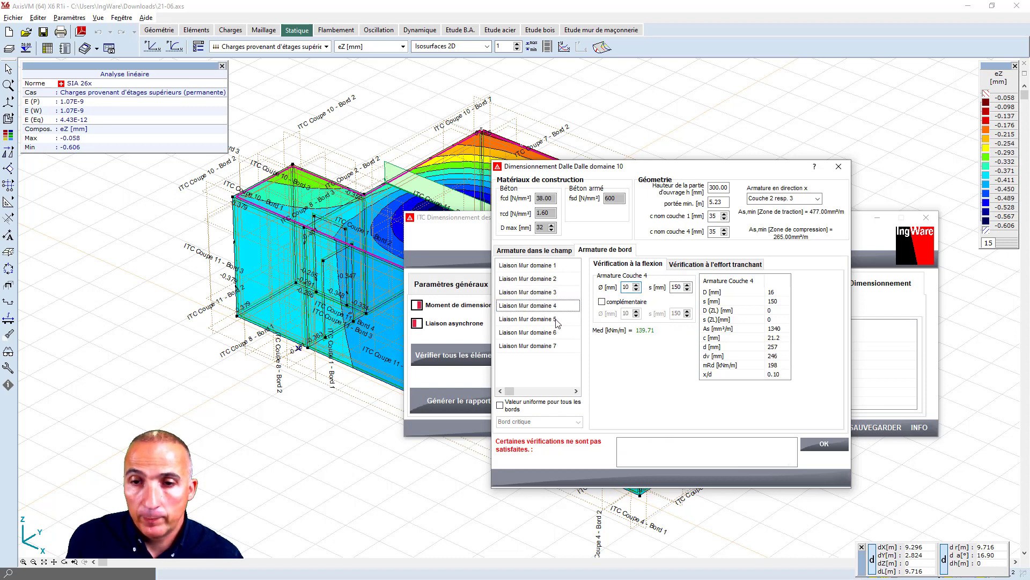
pyautogui.click(636, 285)
pyautogui.click(637, 286)
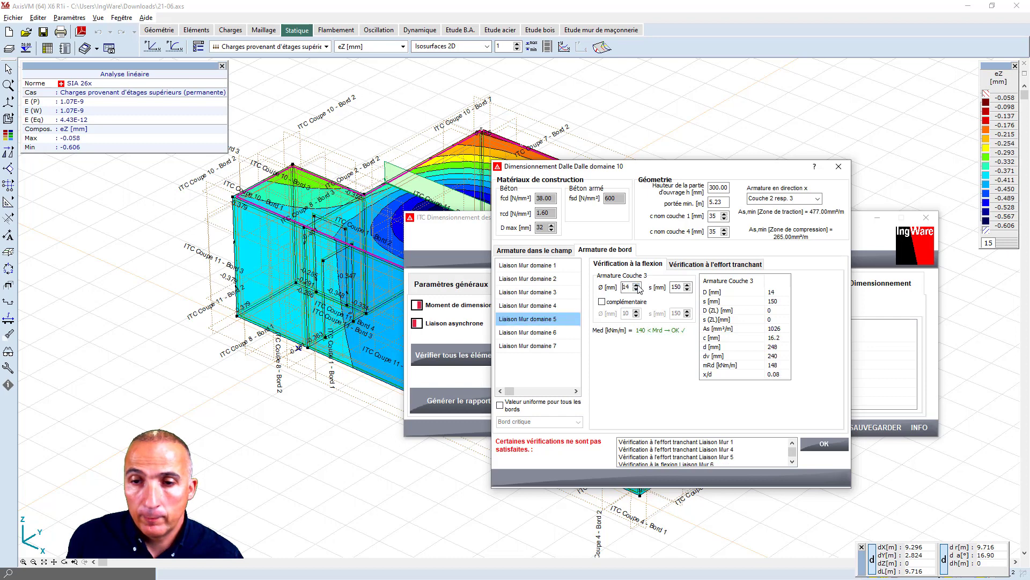
# - Set the couche 4 edge diameter for Liaison Mur domaine 6 to 14 mm and raise the couche 3 diameter for Liaison Mur domaine 7 above 18 mm
pyautogui.click(533, 332)
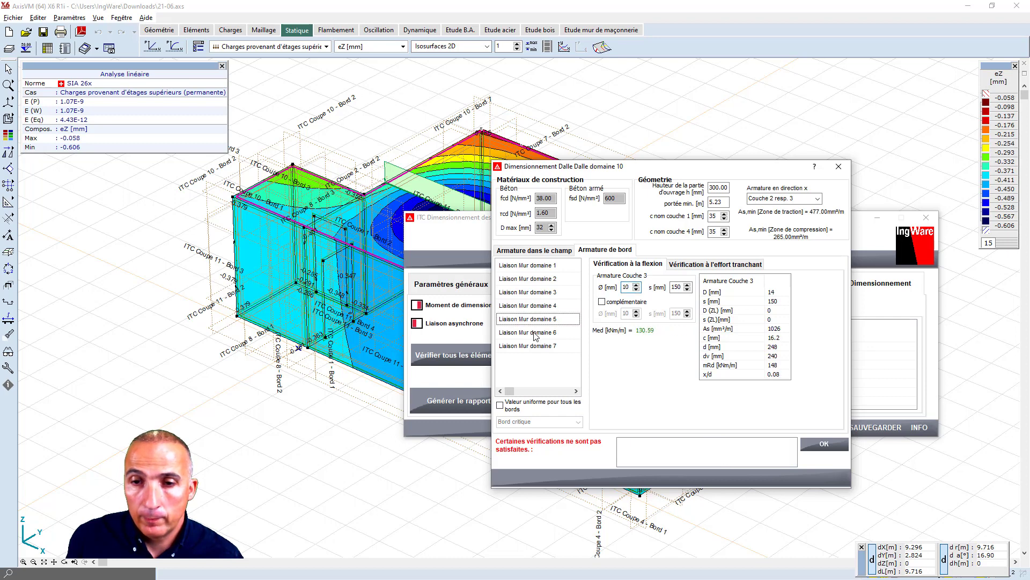
pyautogui.click(636, 285)
pyautogui.click(636, 285)
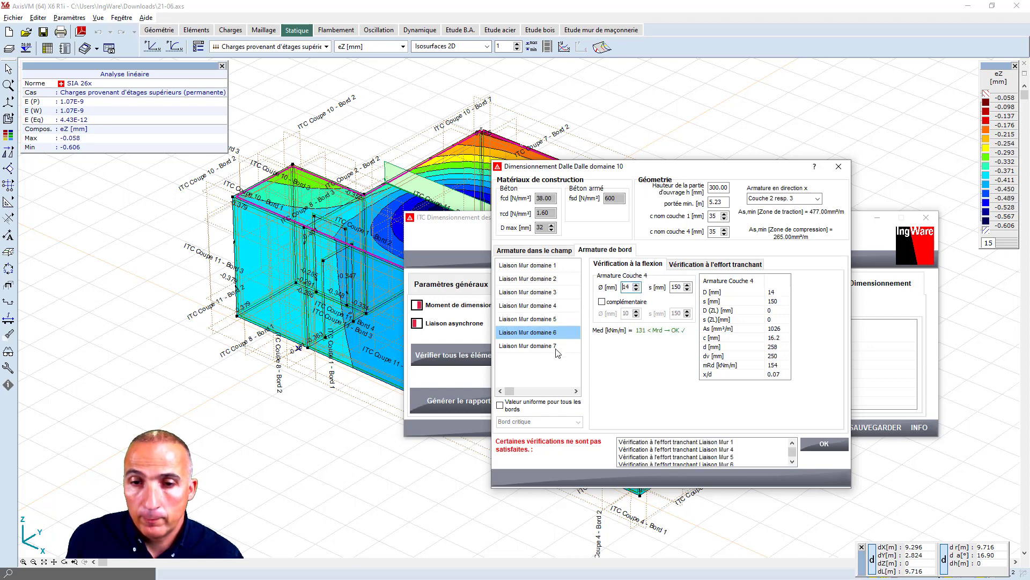
pyautogui.click(536, 345)
pyautogui.click(637, 285)
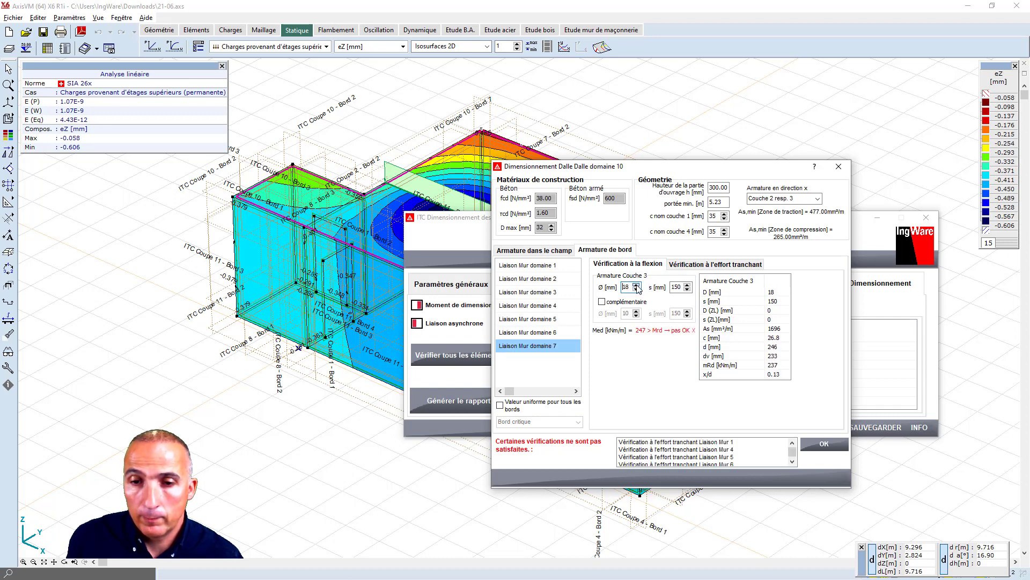
# - For Liaison Mur domaine 7 of the slab, set the shear force to Valeur moyenne and raise the shear reinforcement diameter above 6 mm
pyautogui.click(694, 265)
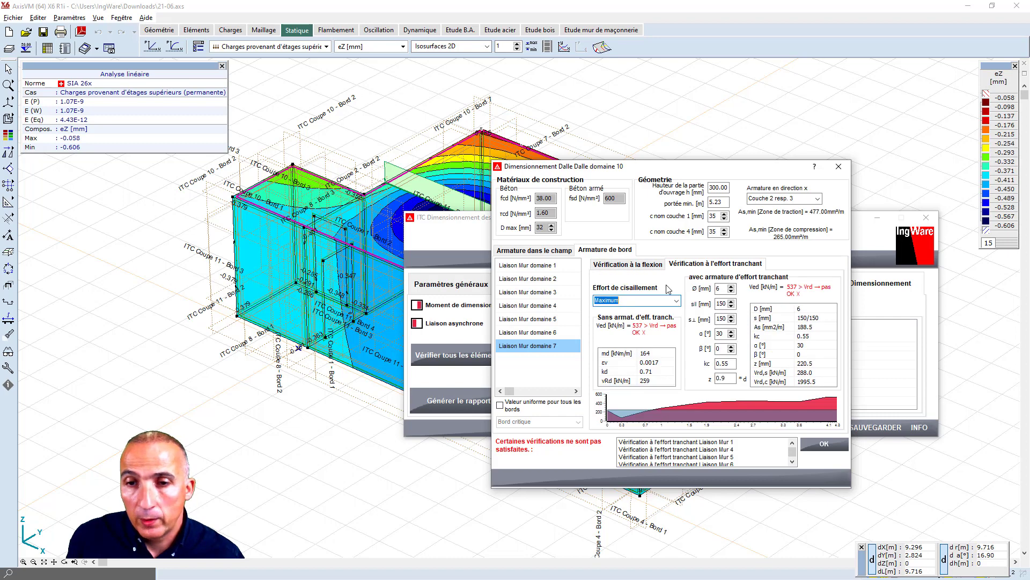
pyautogui.click(675, 303)
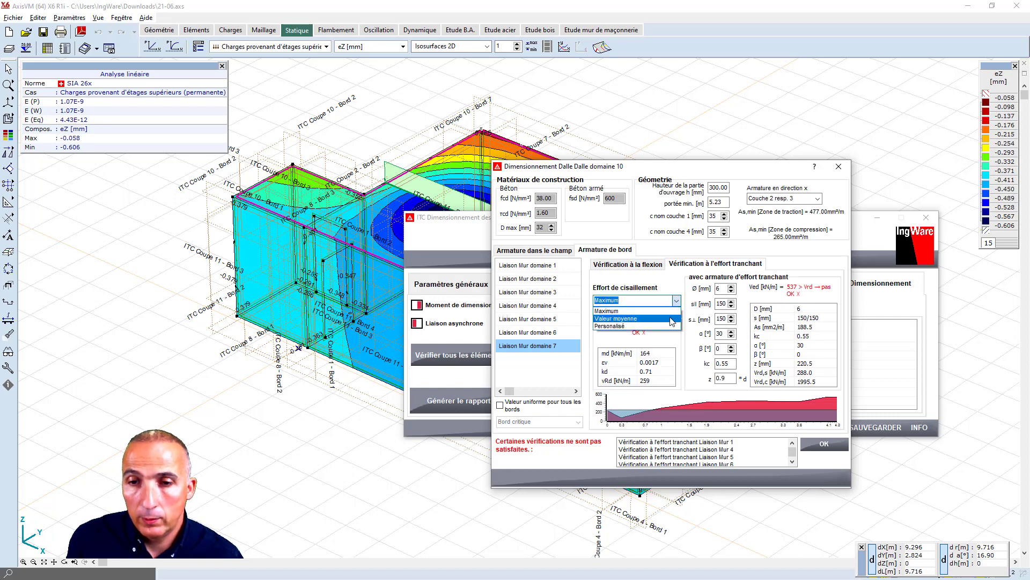
pyautogui.click(671, 321)
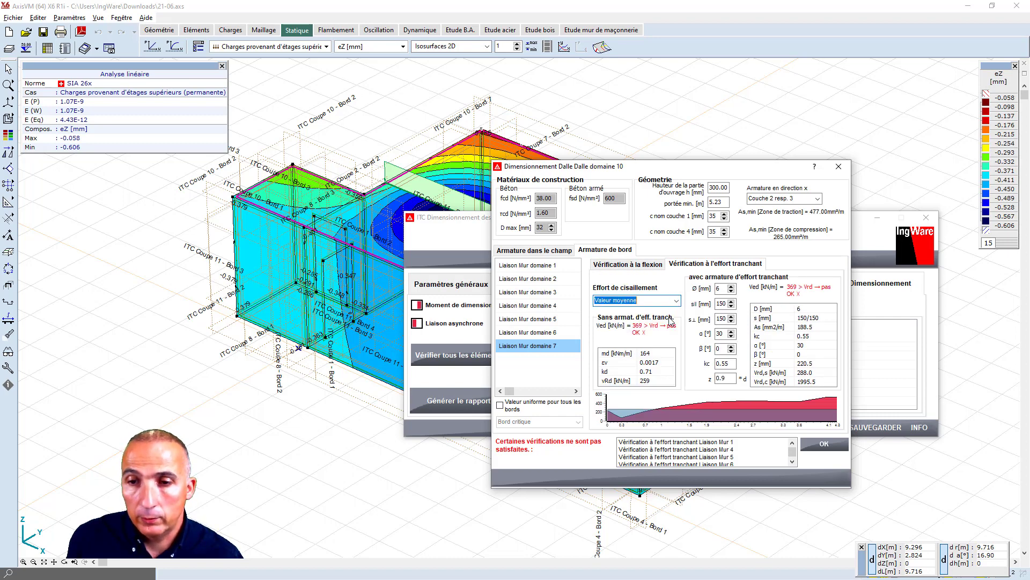
pyautogui.click(731, 286)
# - Base the shear verification of Liaison Mur domaine 6 in the slab design on Valeur moyenne
pyautogui.click(541, 333)
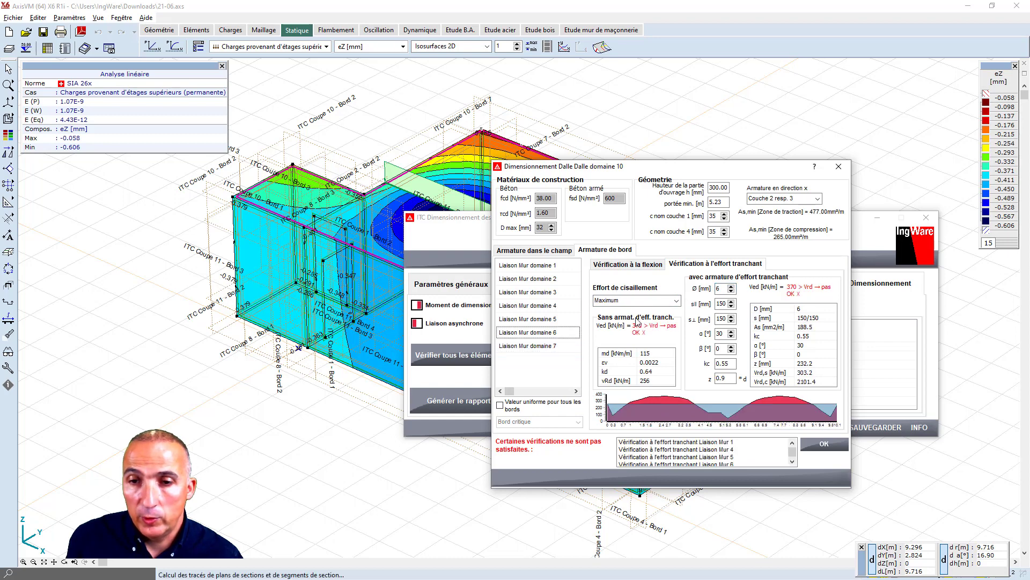
pyautogui.click(675, 300)
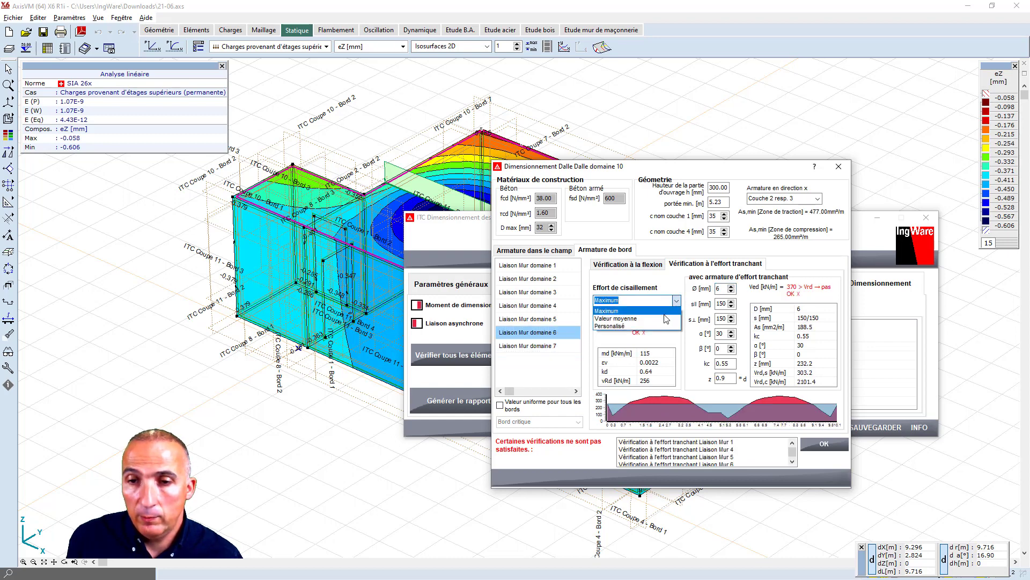
pyautogui.click(660, 319)
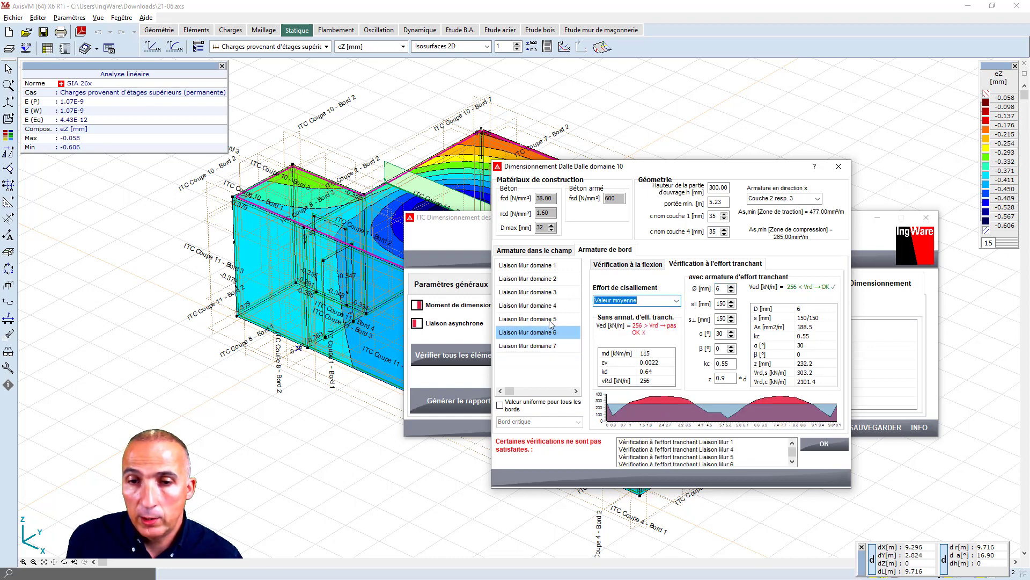
# - For Liaison Mur domaine 5 of the slab, set the shear force to Valeur moyenne and the shear reinforcement diameter to 8 mm
pyautogui.click(550, 320)
pyautogui.click(676, 301)
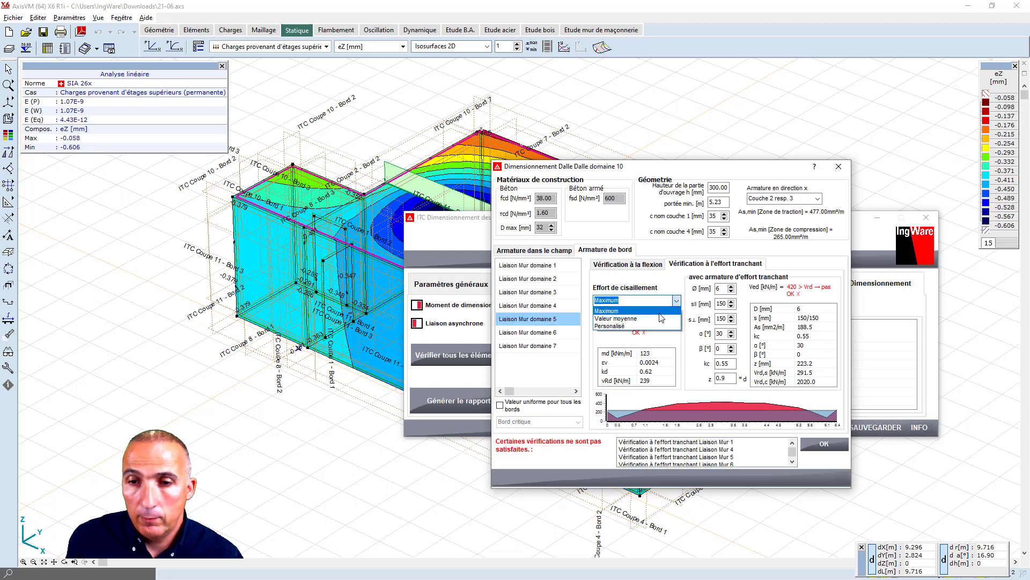
pyautogui.click(661, 318)
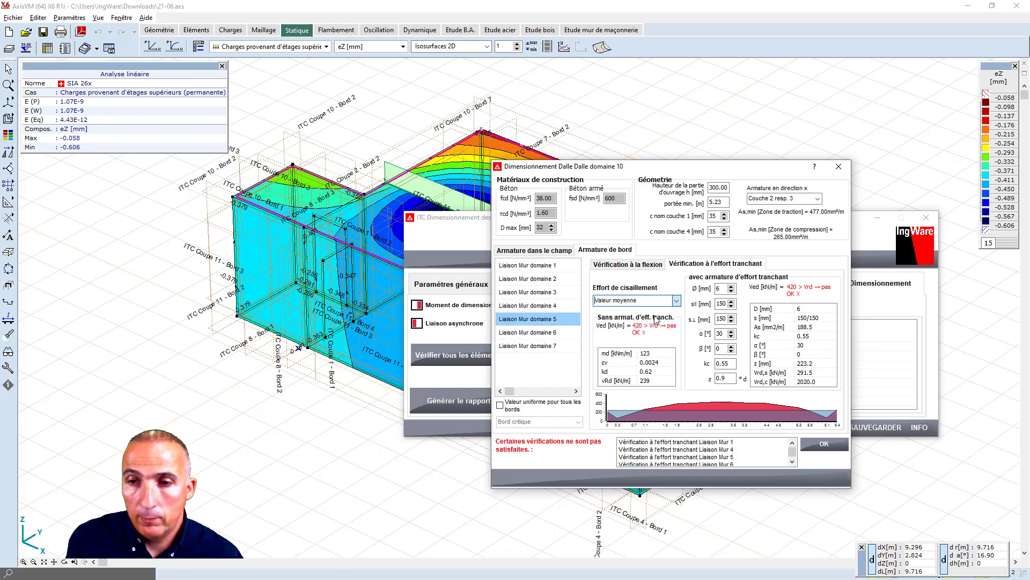
pyautogui.click(731, 286)
# - Base the shear verification of Liaison Mur domaine 4 in the slab design on Valeur moyenne
pyautogui.click(547, 307)
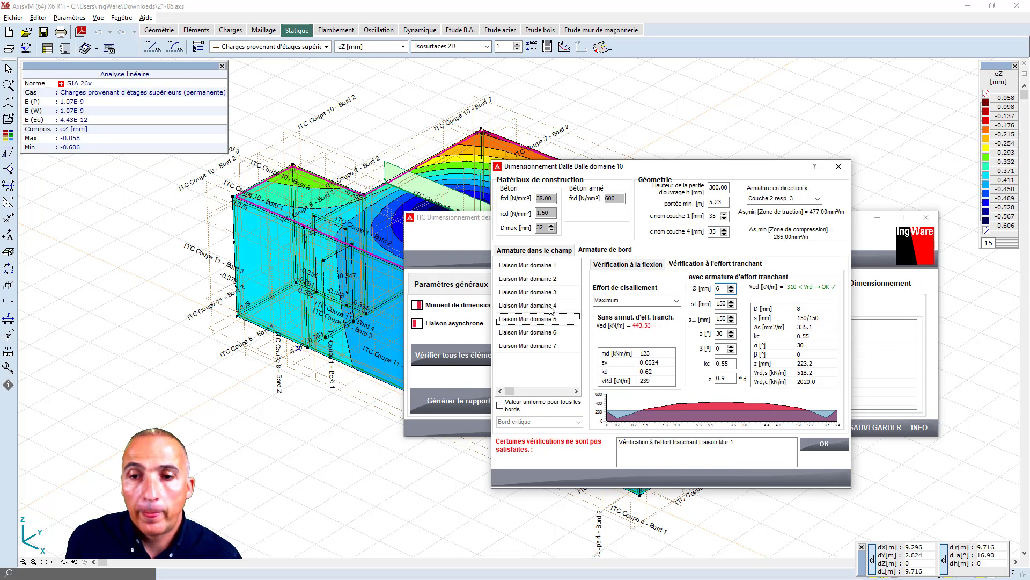
pyautogui.click(677, 301)
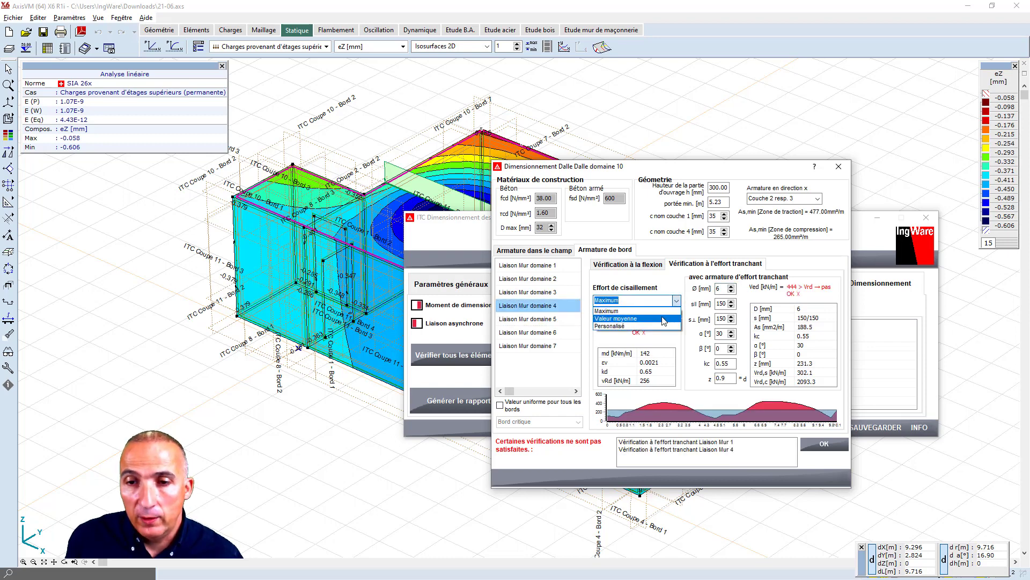
pyautogui.click(616, 319)
# - Set the shear force of Liaison Mur domaine 1 to Valeur moyenne and accept the design of Dalle domaine 10
pyautogui.click(557, 292)
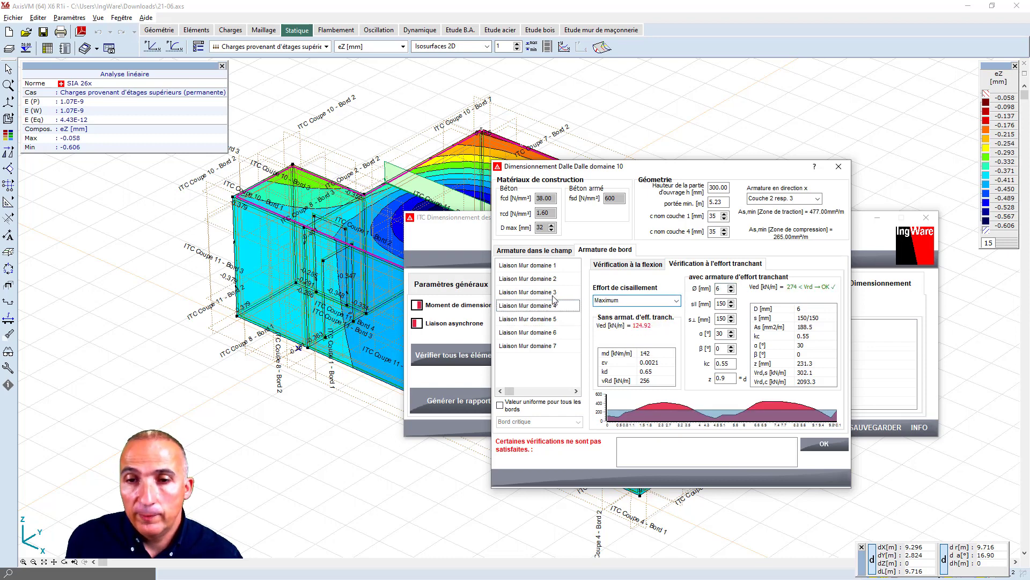
pyautogui.click(539, 279)
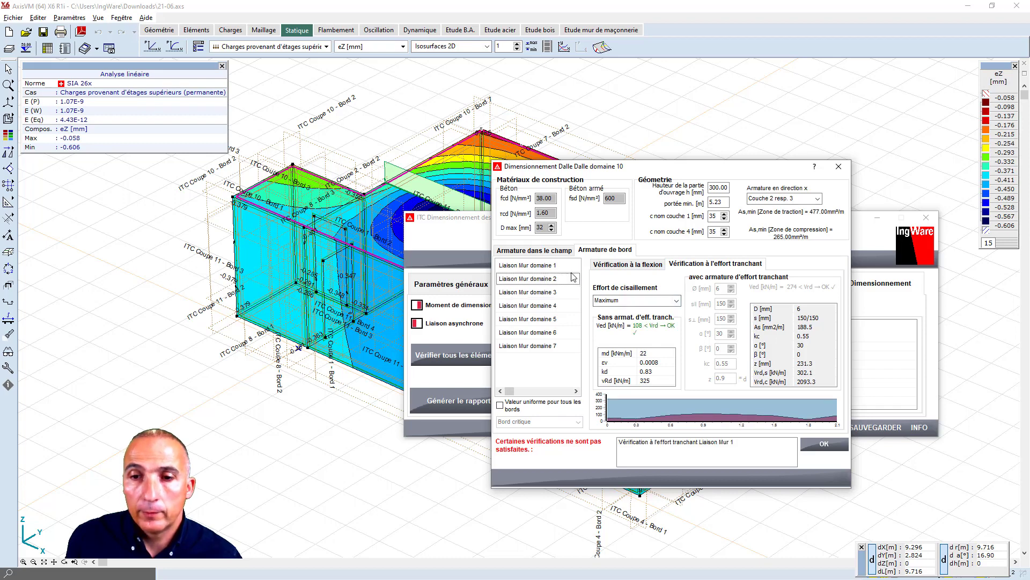
pyautogui.click(558, 266)
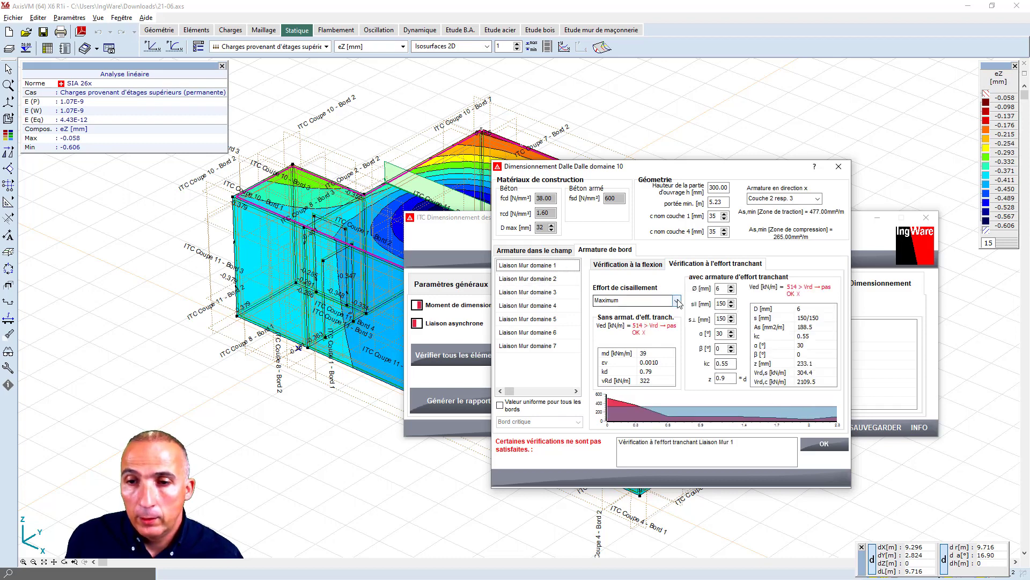
pyautogui.click(636, 301)
pyautogui.click(616, 317)
pyautogui.click(818, 450)
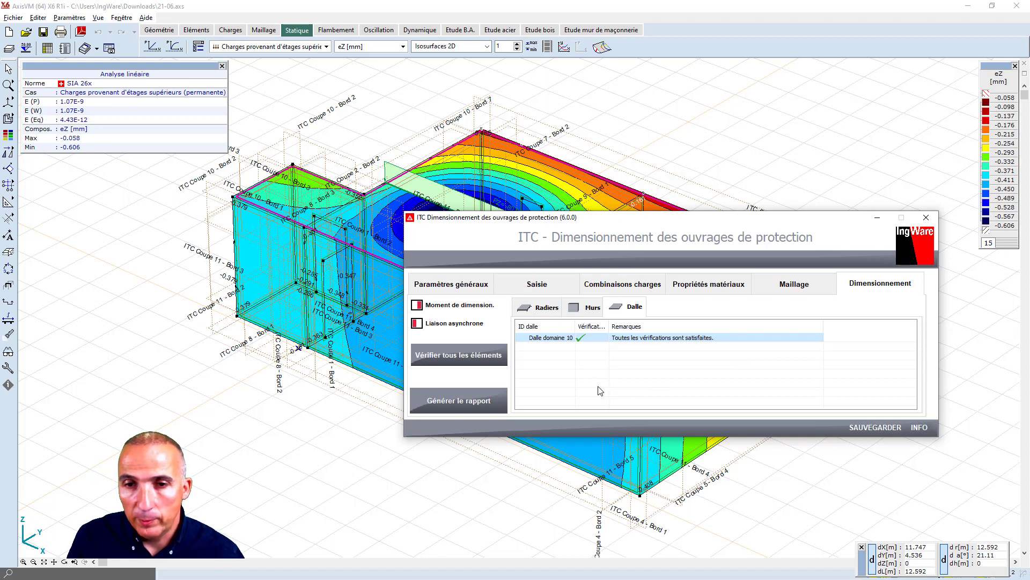
# - Save the ITC design data of the protective shelter
pyautogui.click(865, 428)
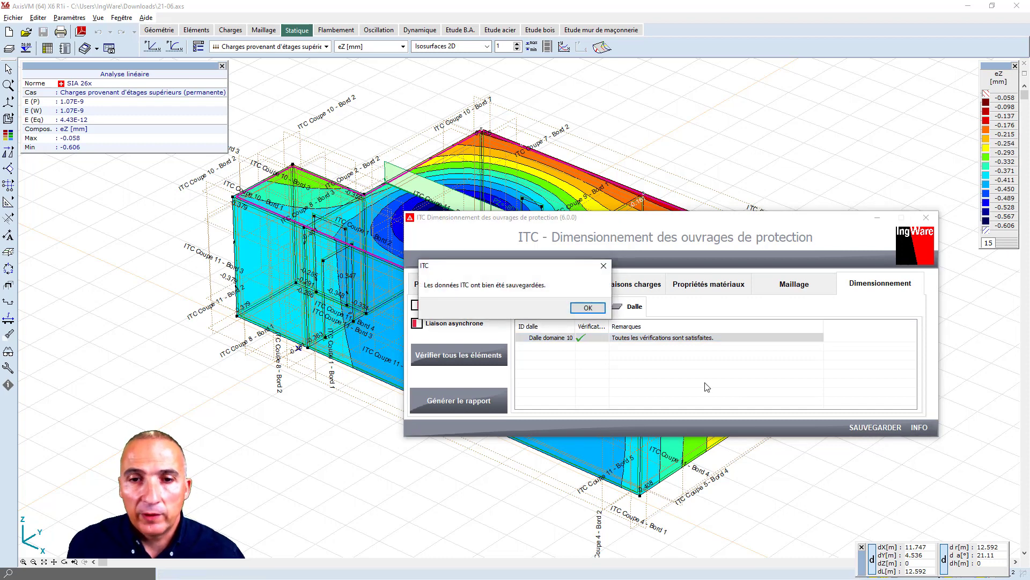
pyautogui.click(588, 308)
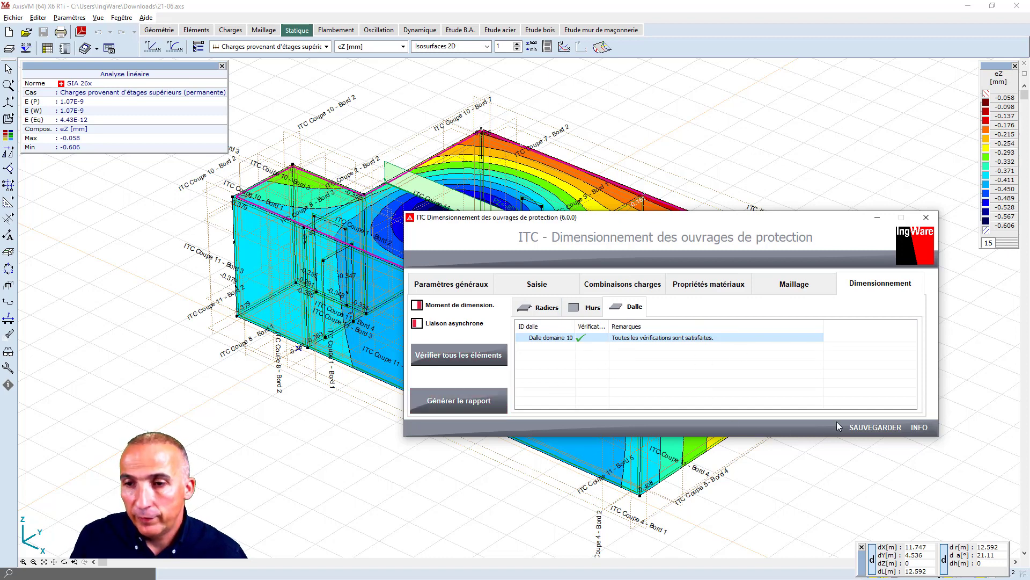
pyautogui.click(870, 428)
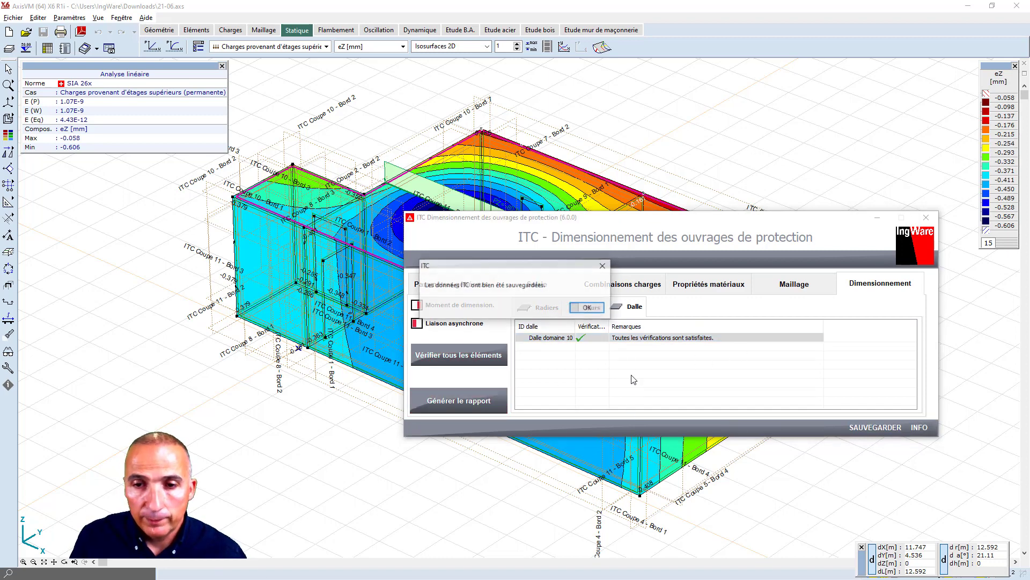
pyautogui.click(589, 307)
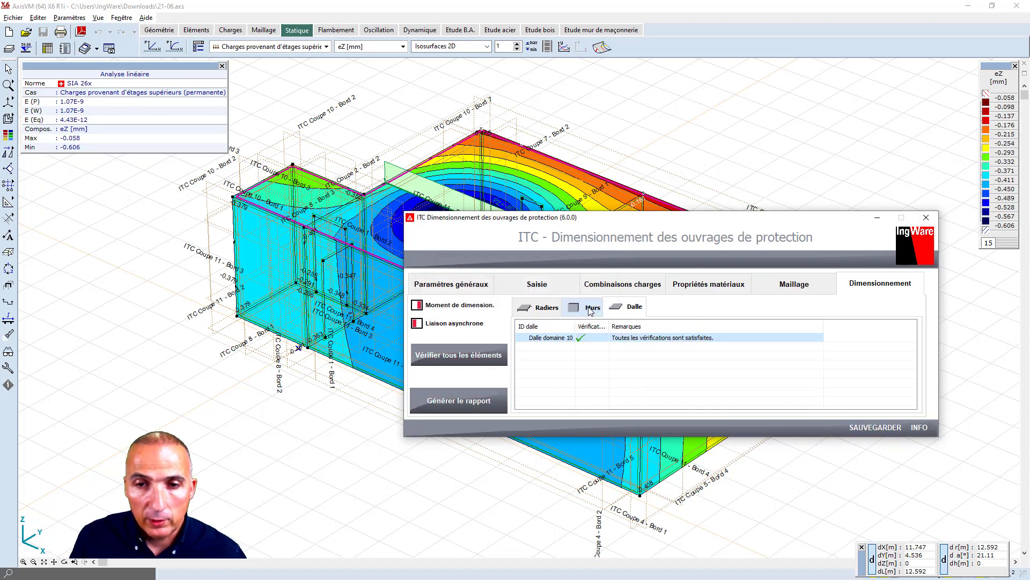
# - Generate the report with the shear force Diagramme included, attached images set to Aucune and the annex for additional verifications excluded
pyautogui.click(473, 404)
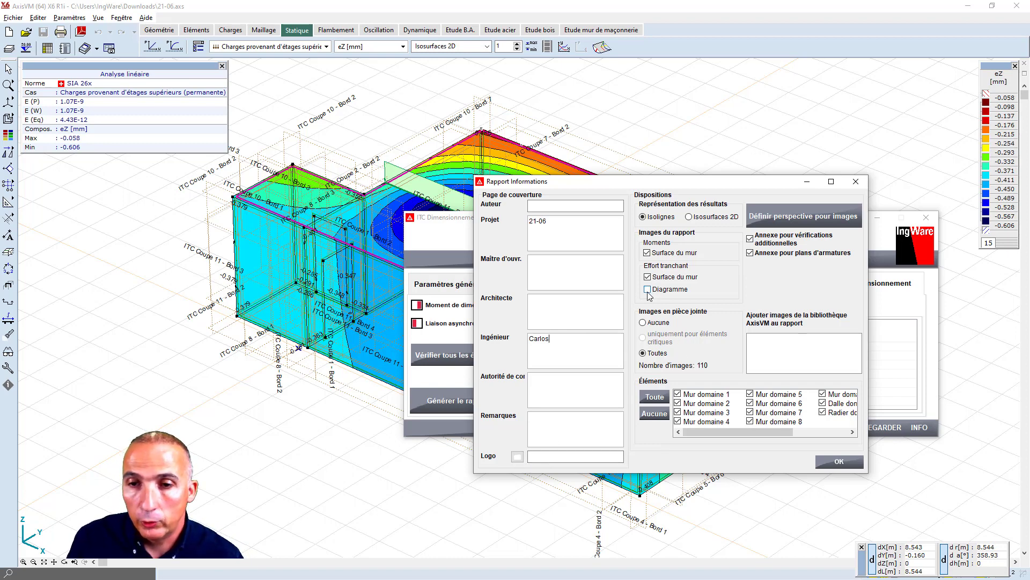
pyautogui.click(643, 323)
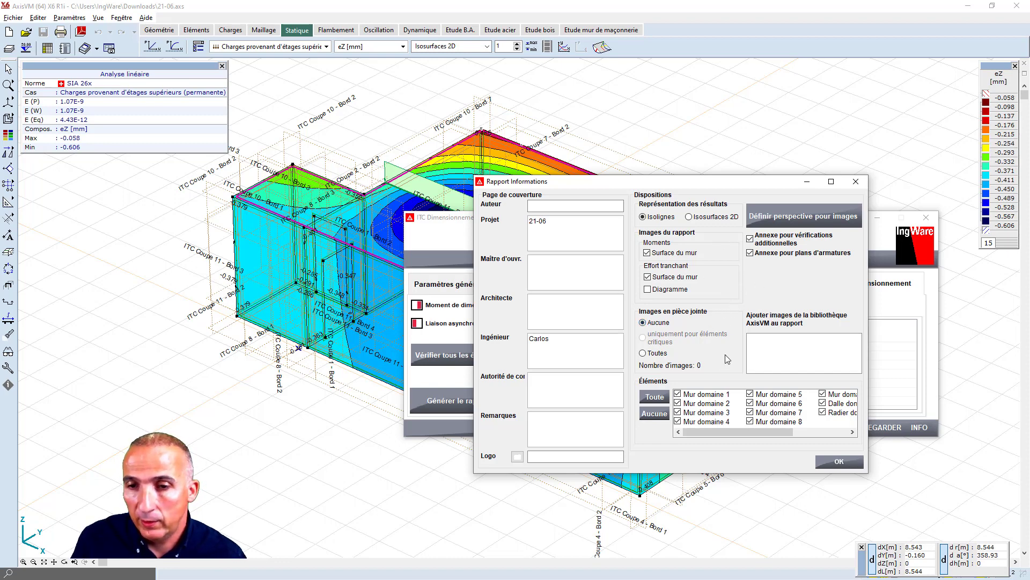
pyautogui.click(750, 240)
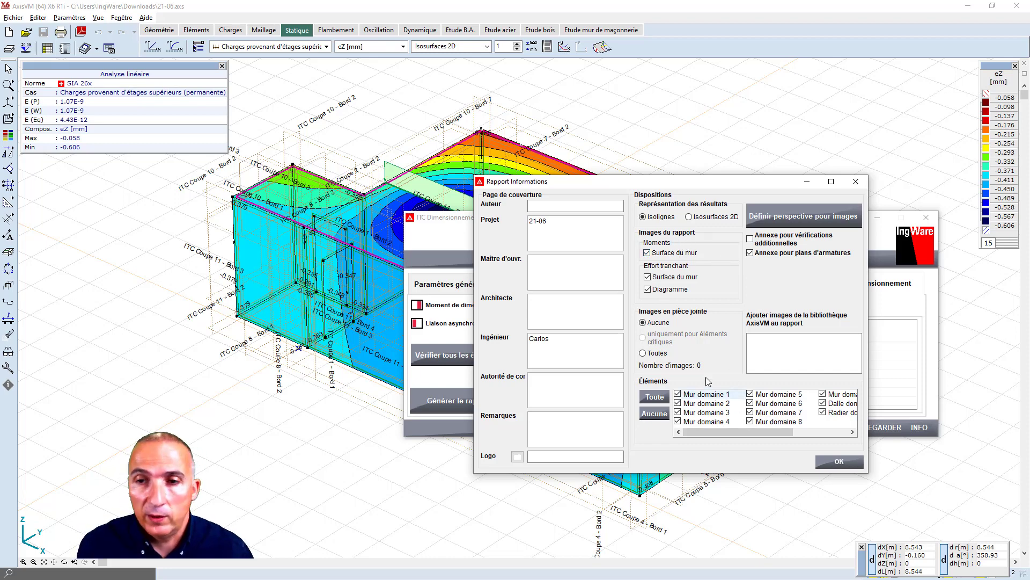
pyautogui.click(845, 463)
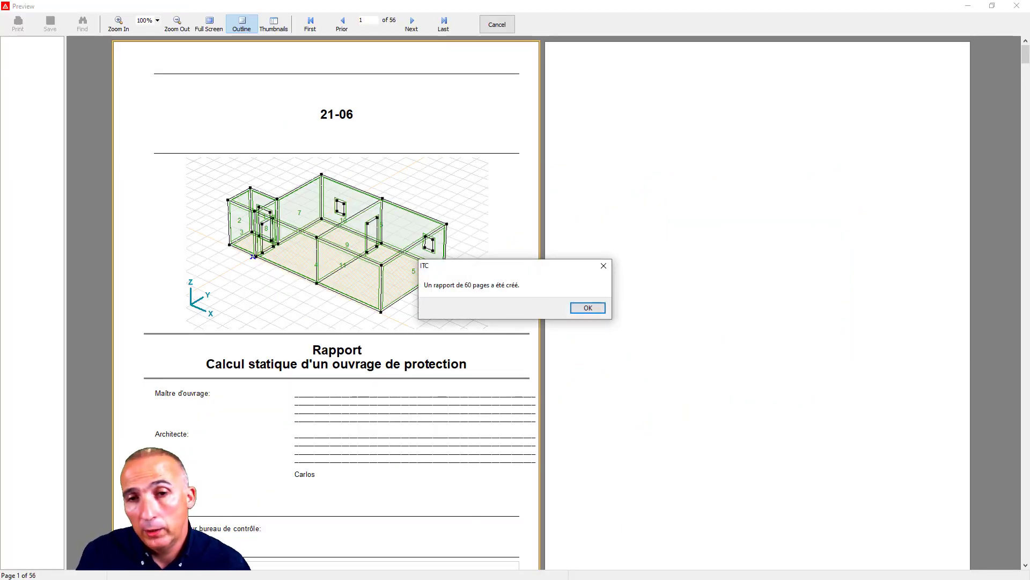
pyautogui.click(588, 308)
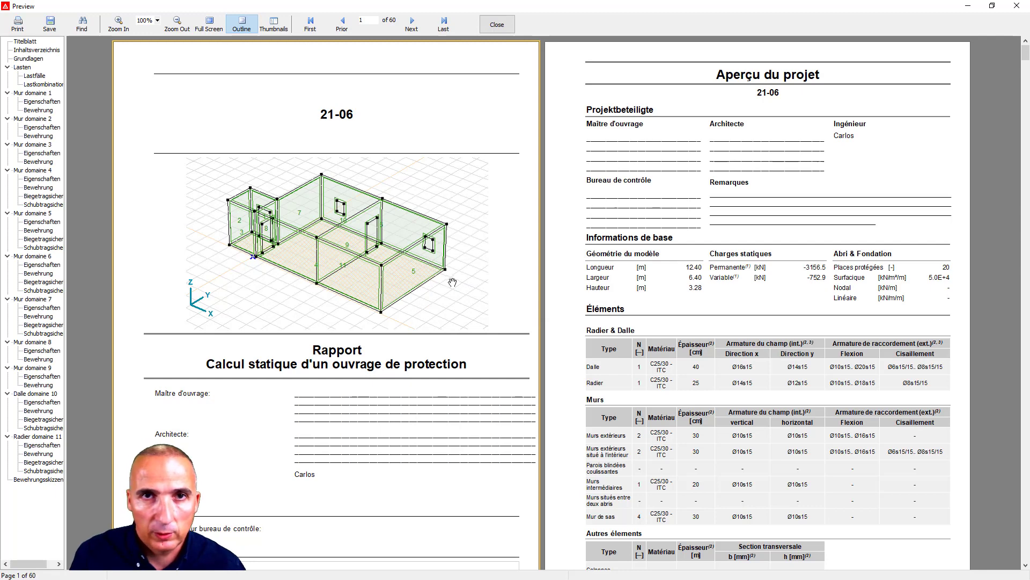
# - Examine the report's cover page, project overview, table of contents, basic settings, load cases and load combinations
pyautogui.scroll(-1, 425, 321)
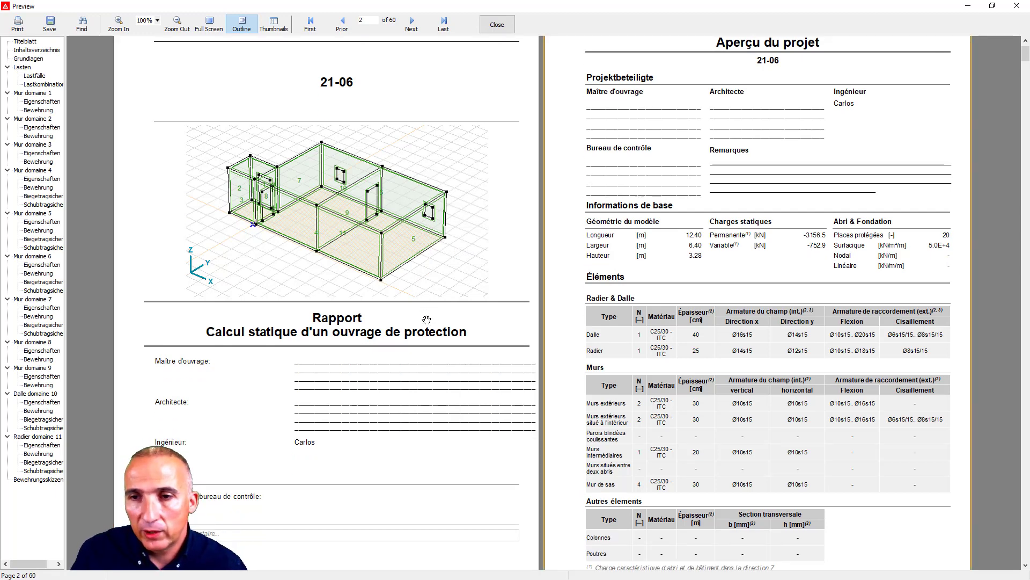
pyautogui.scroll(-1, 427, 319)
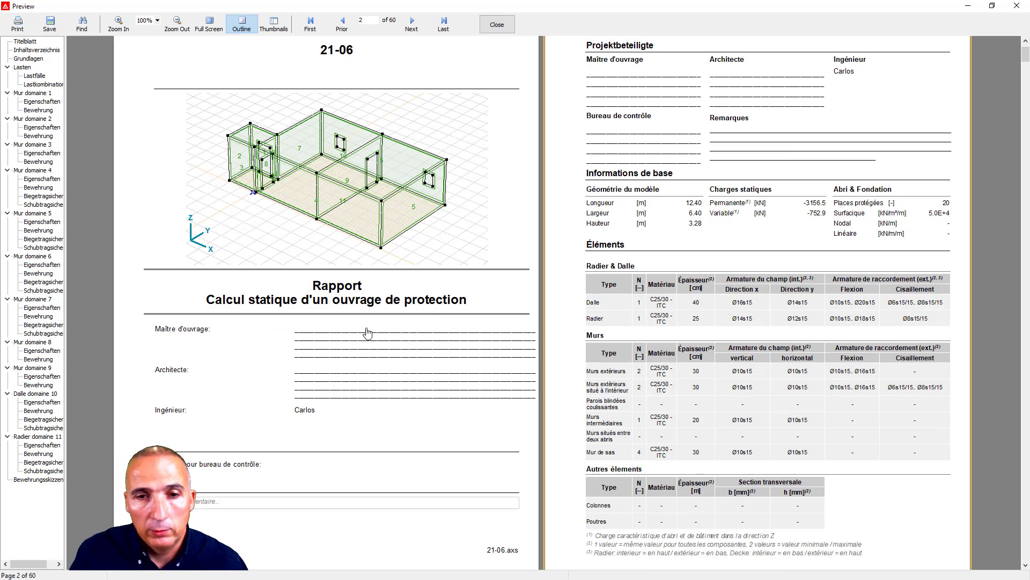
pyautogui.moveTo(367, 333); pyautogui.dragTo(356, 267)
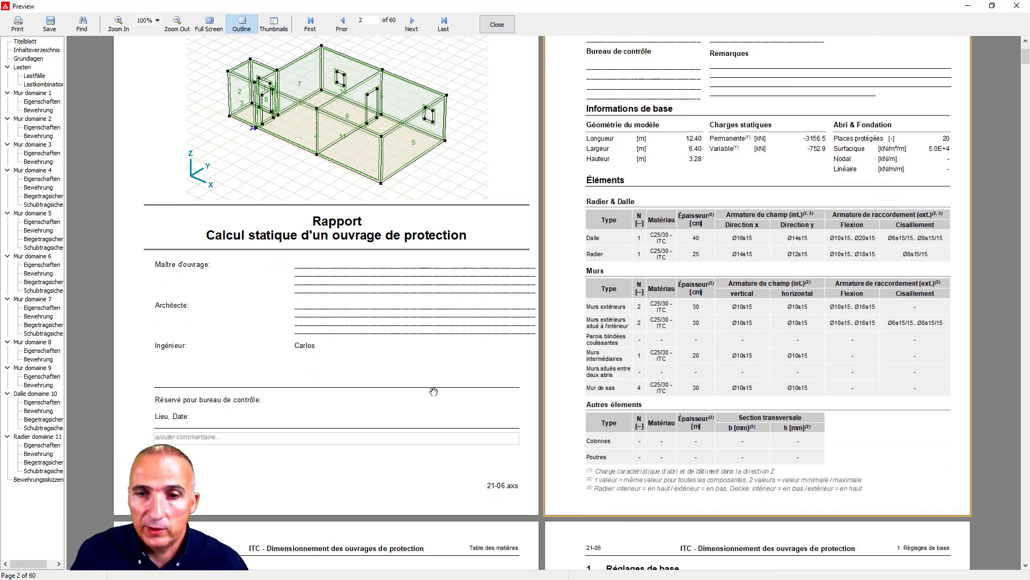
pyautogui.scroll(-4, 433, 389)
pyautogui.scroll(-2, 451, 382)
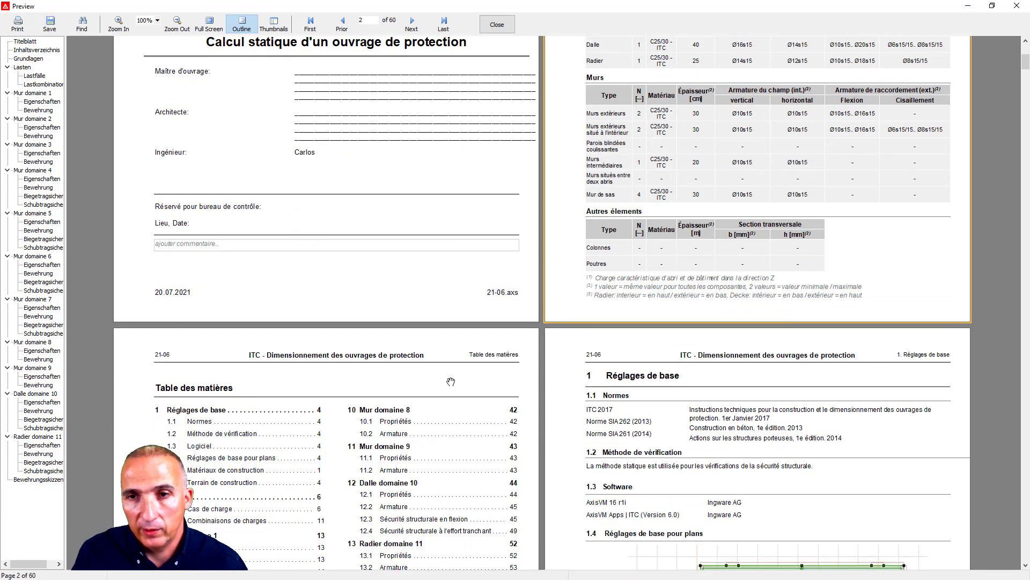
pyautogui.scroll(9, 451, 382)
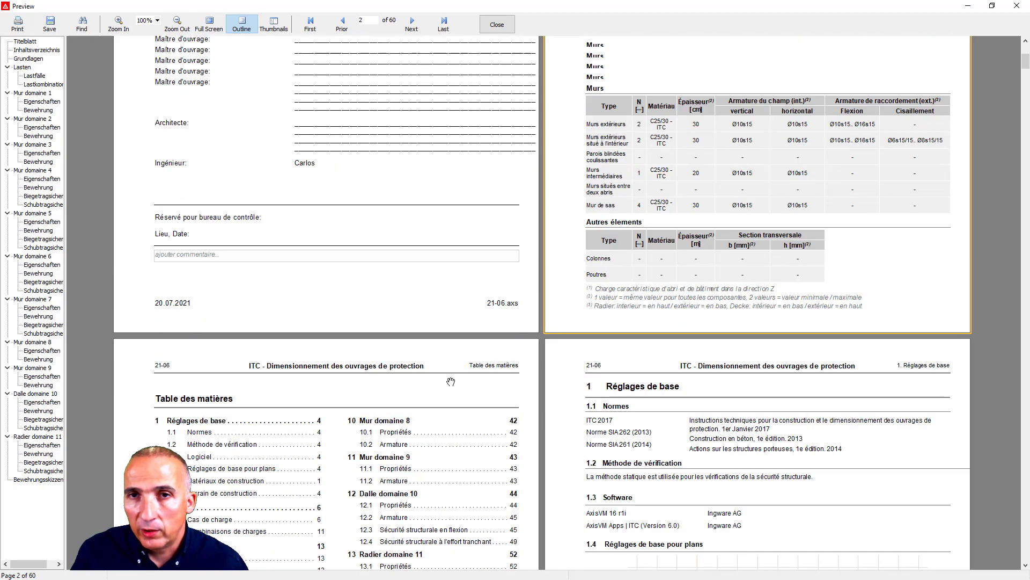
pyautogui.scroll(-15, 679, 372)
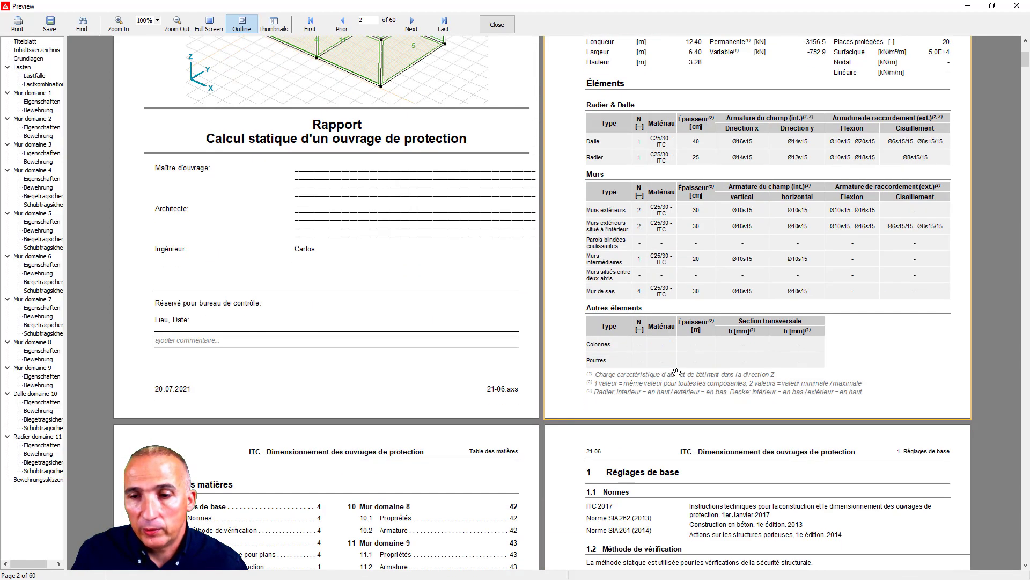
pyautogui.scroll(-18, 615, 374)
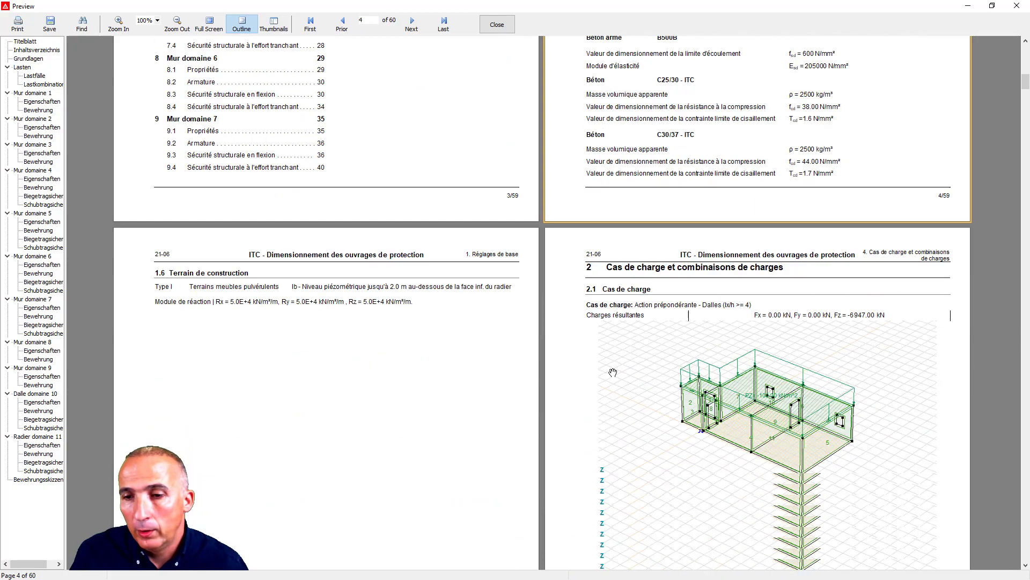
pyautogui.scroll(-20, 613, 373)
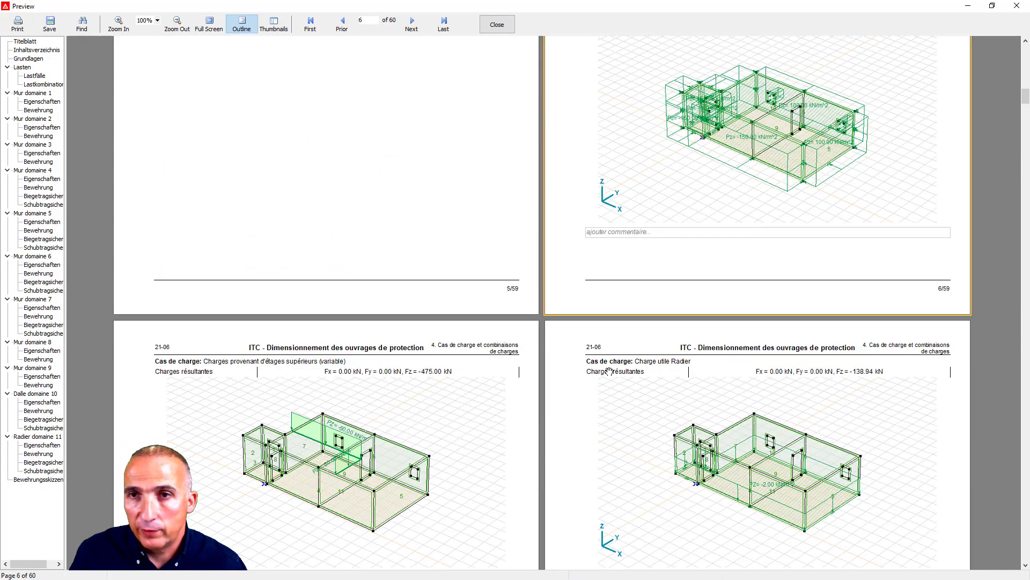
pyautogui.scroll(-20, 610, 370)
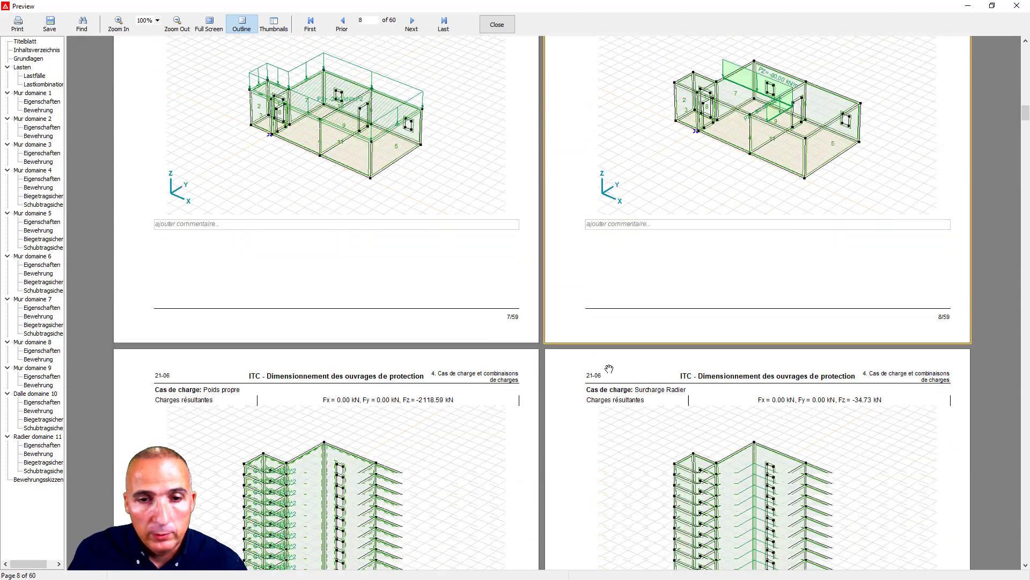
pyautogui.scroll(-20, 607, 368)
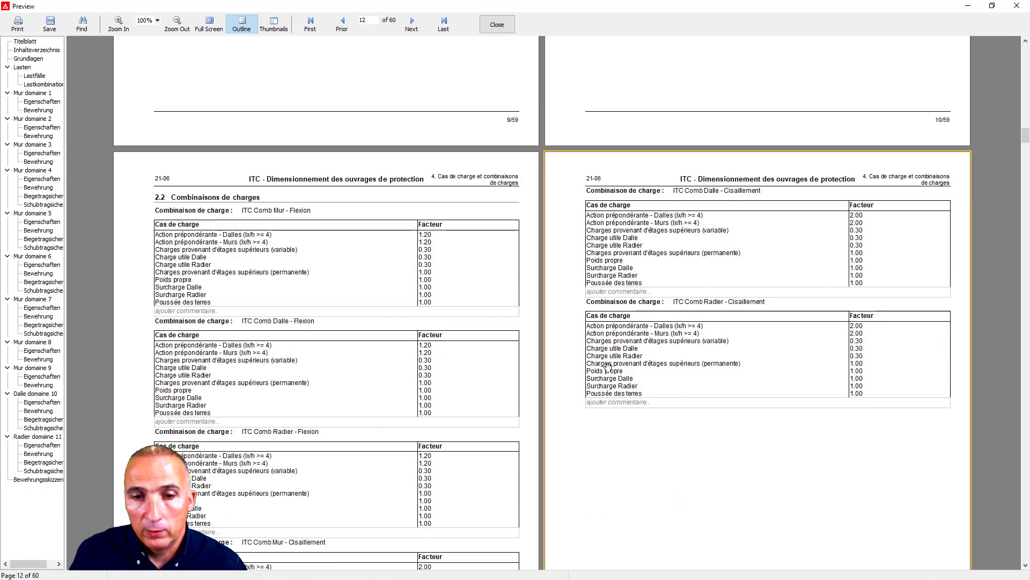
pyautogui.scroll(5, 608, 367)
pyautogui.scroll(-15, 609, 365)
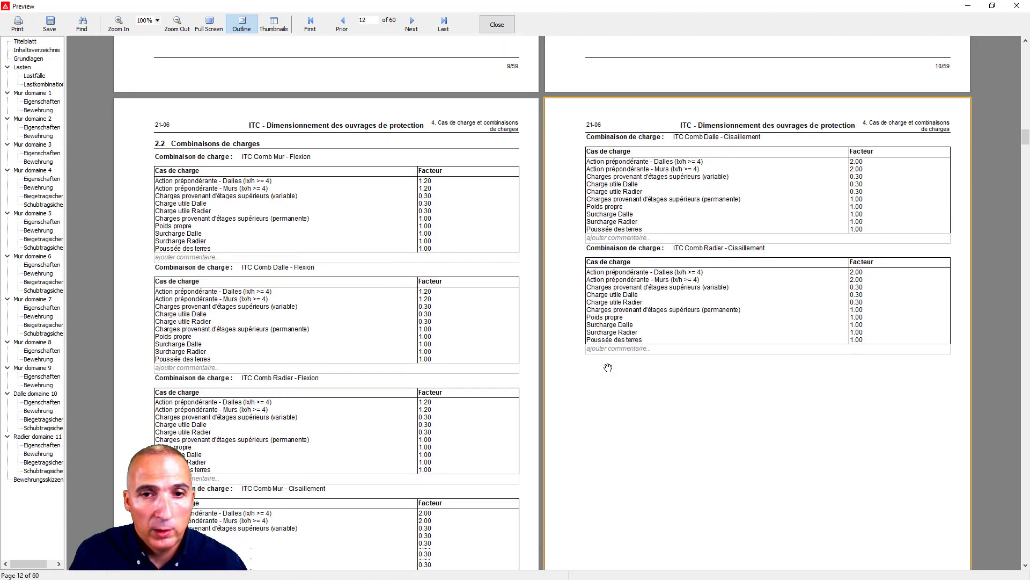
# - Review the wall chapters' properties, reinforcement tables, bending moment plots and shear verifications, and close the report preview
pyautogui.scroll(-15, 610, 364)
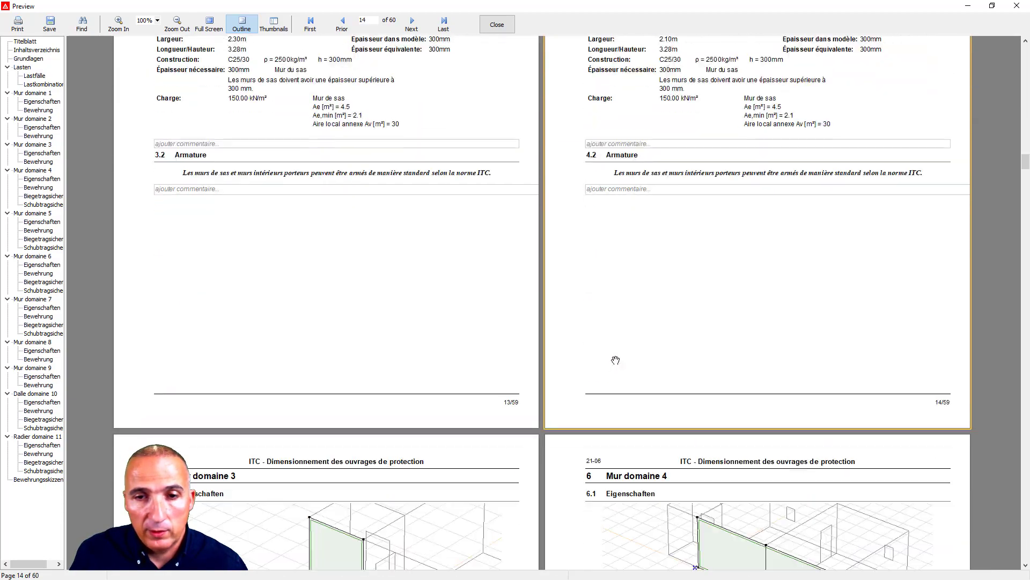
pyautogui.scroll(-15, 614, 365)
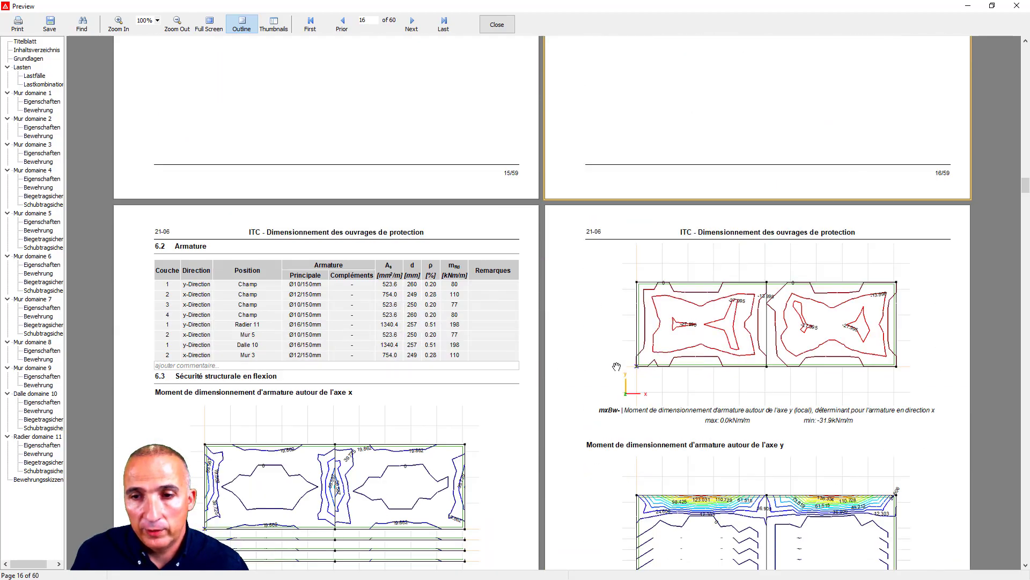
pyautogui.scroll(-12, 617, 366)
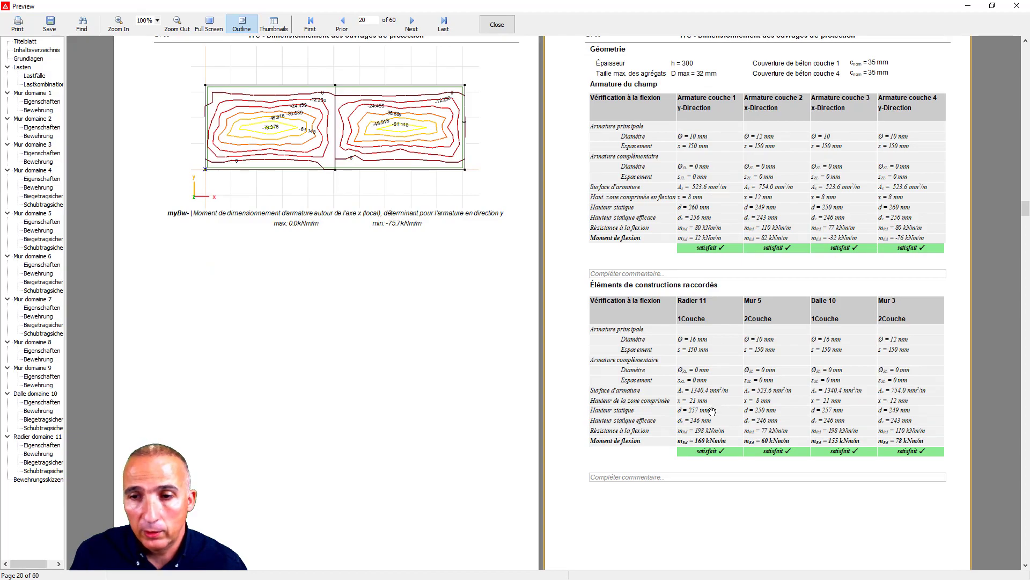
pyautogui.scroll(-15, 712, 412)
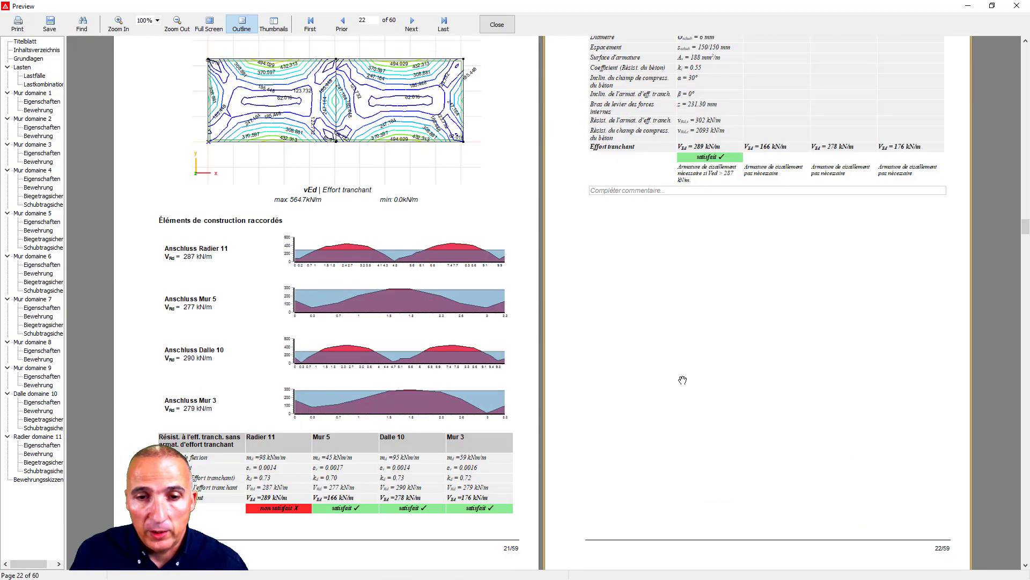
pyautogui.scroll(-15, 422, 363)
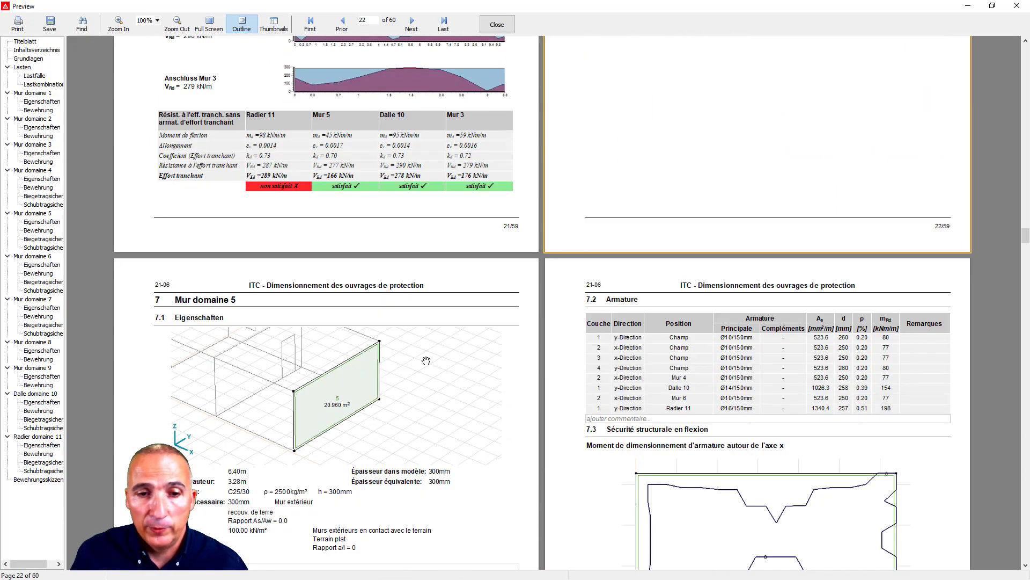
pyautogui.scroll(-15, 430, 361)
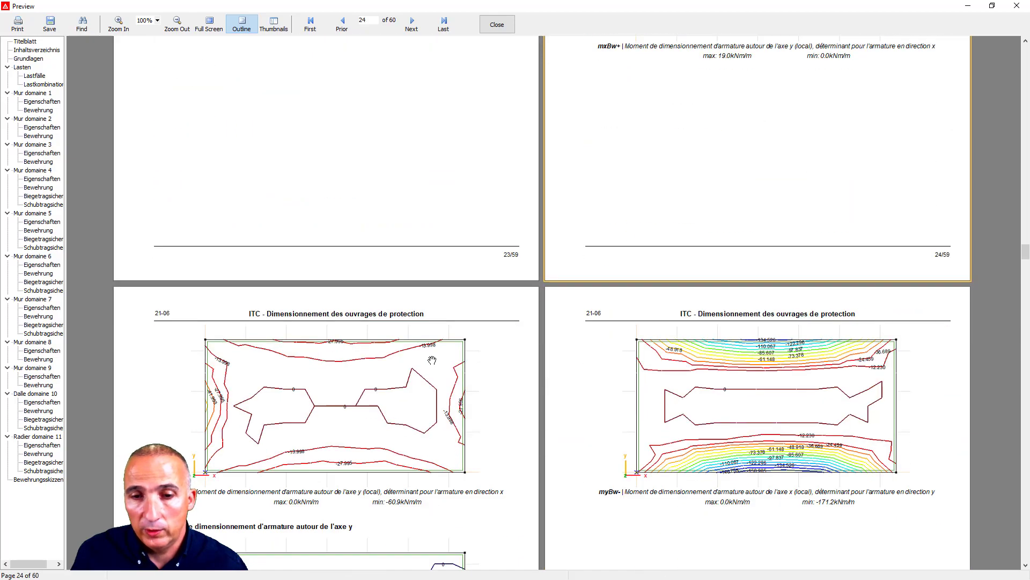
pyautogui.click(506, 27)
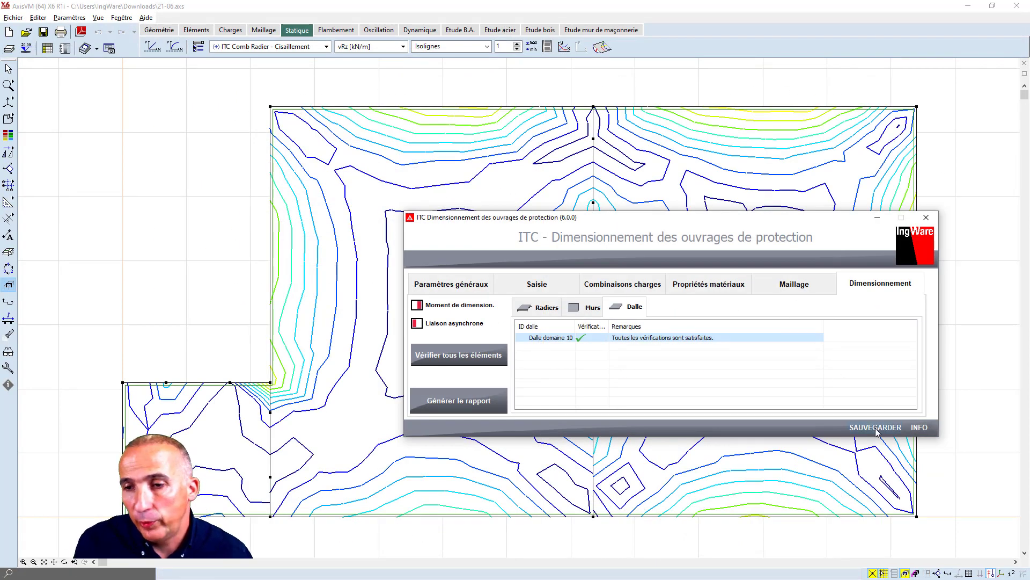
# - Save the ITC data again, and exit the ITC module and the structural analysis program
pyautogui.click(876, 428)
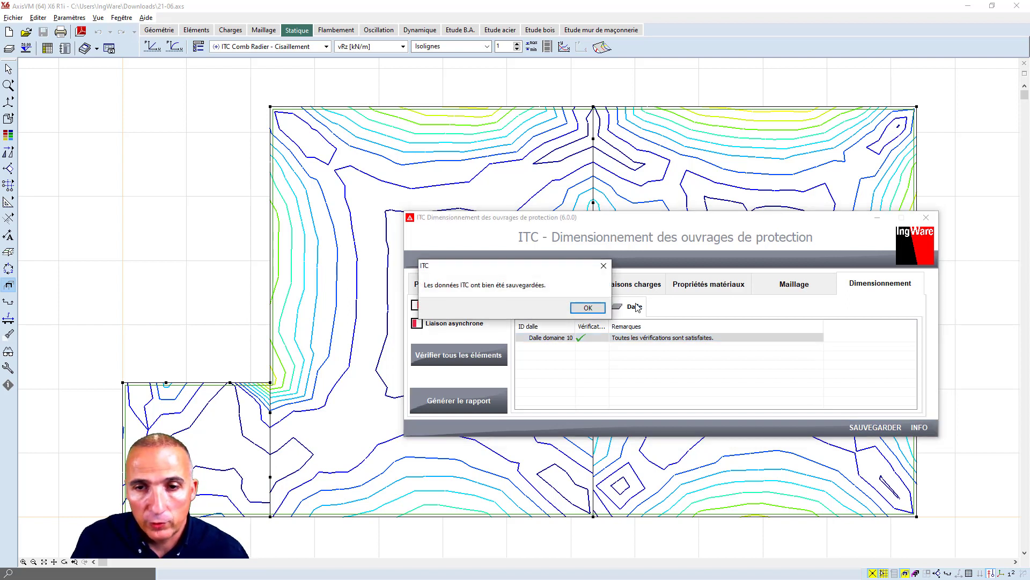
pyautogui.click(586, 307)
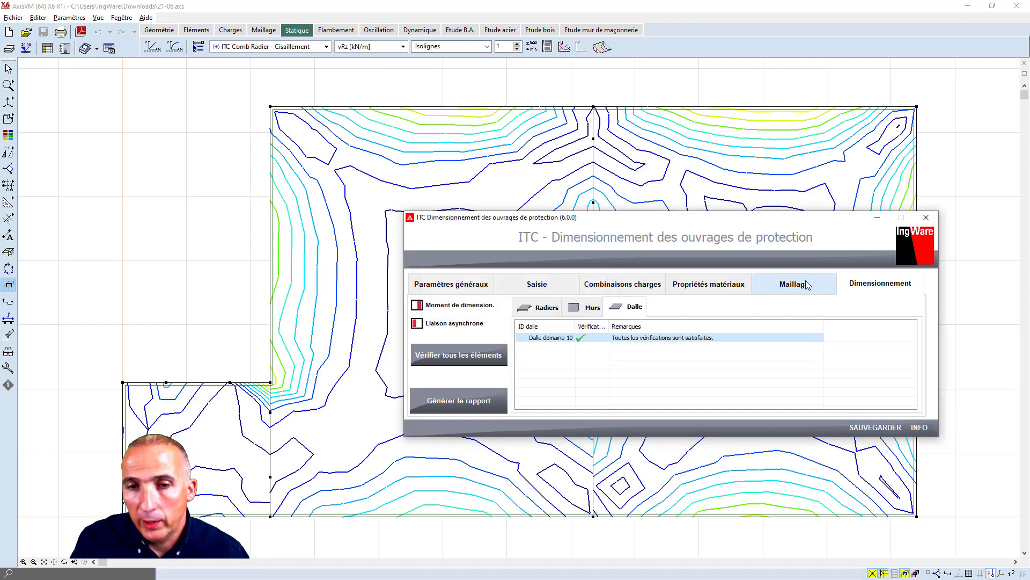
pyautogui.click(928, 218)
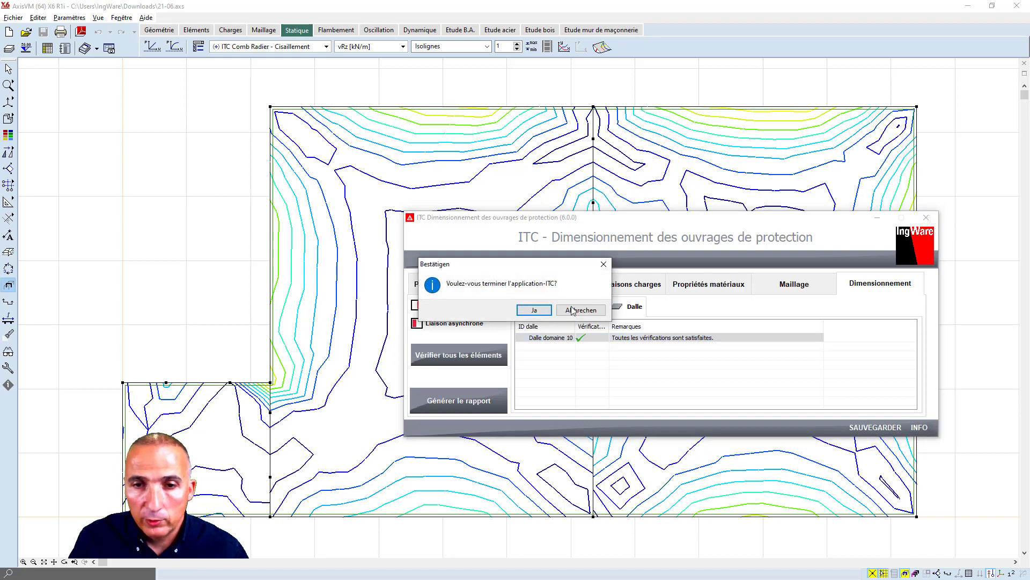
pyautogui.click(534, 311)
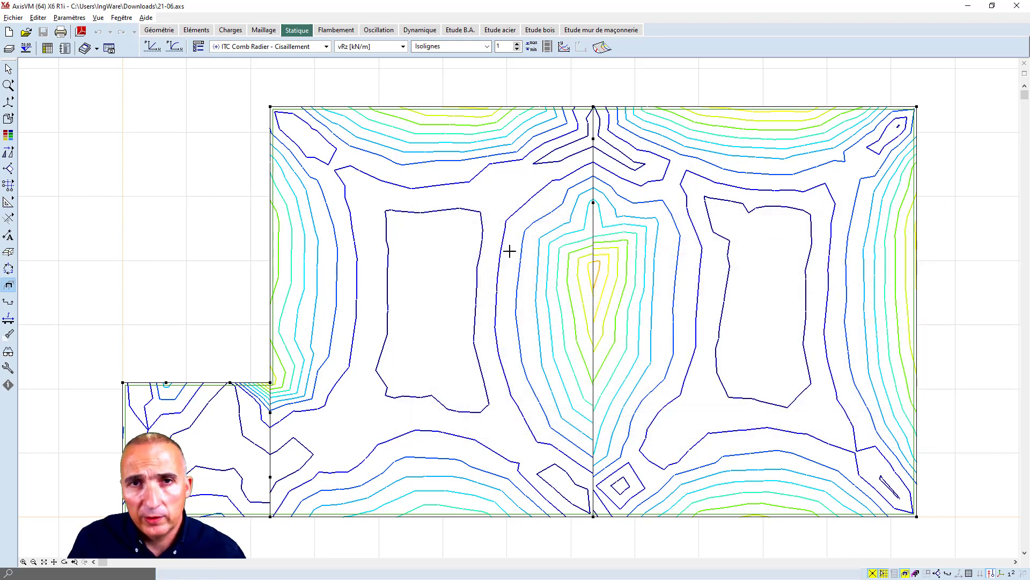
pyautogui.click(1018, 6)
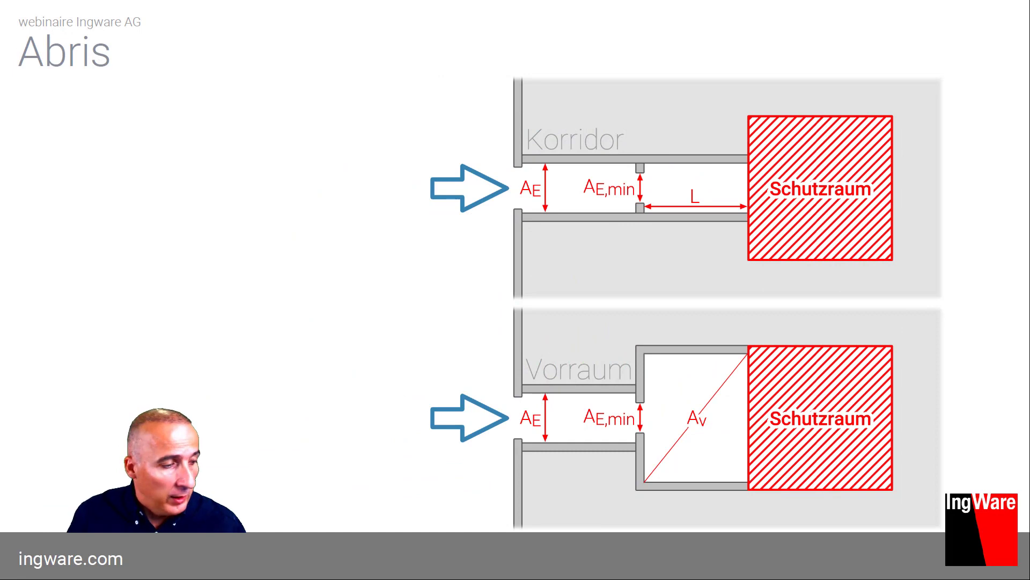